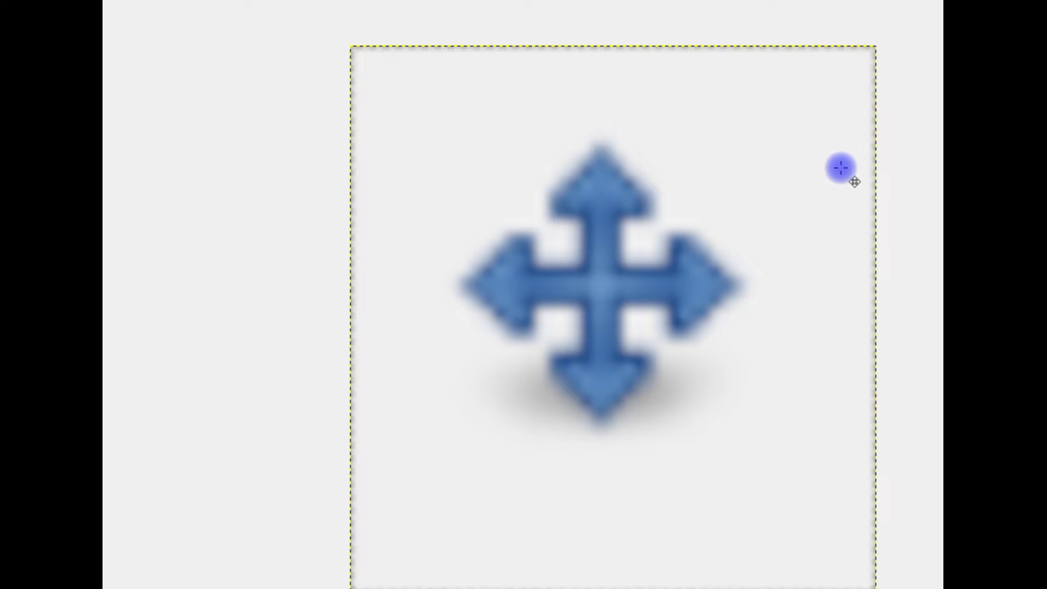
Zoom around the blurry move icon, then frame the finished blue cross arrow with black outline
scroll(657, 243, up, 3)
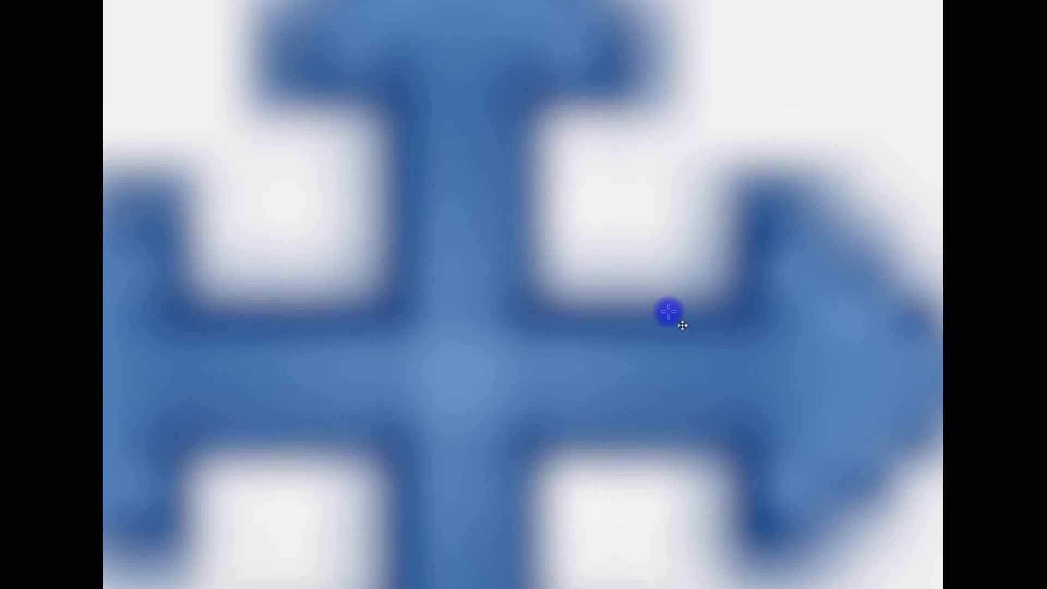
scroll(724, 311, down, 3)
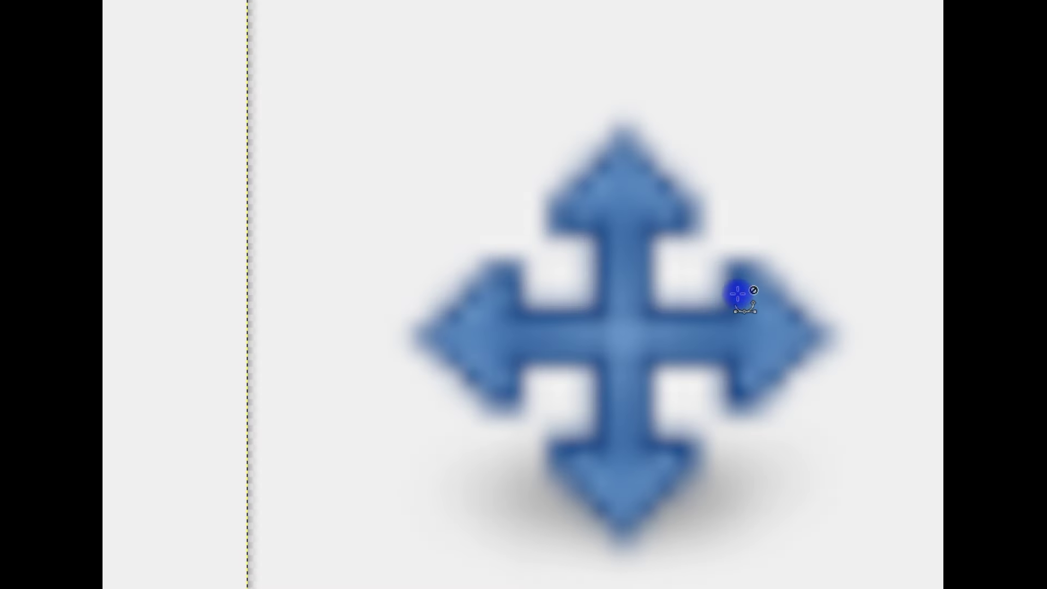
scroll(741, 292, up, 2)
scroll(729, 289, down, 3)
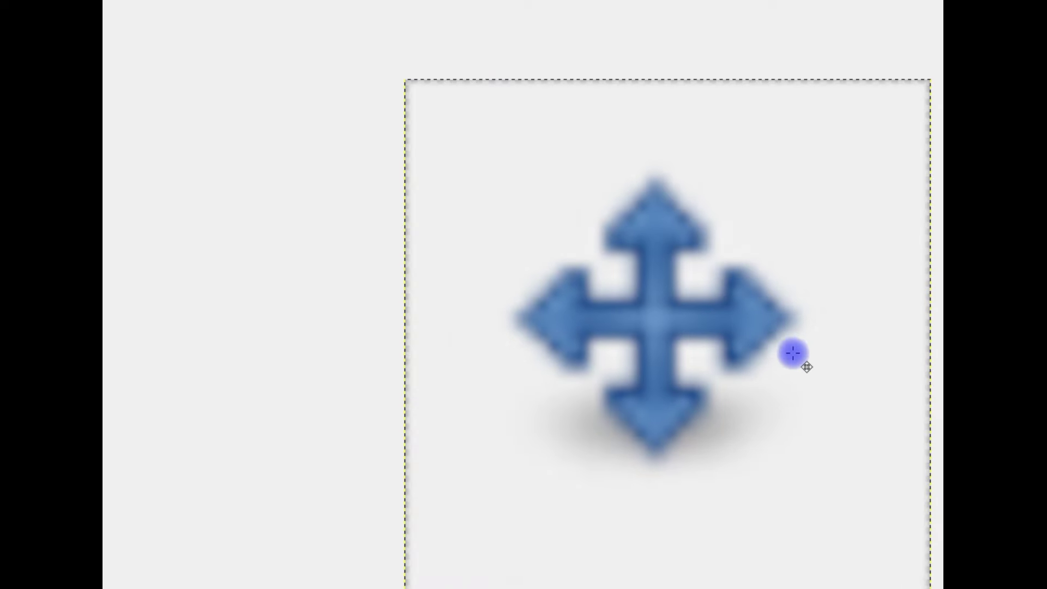
scroll(793, 376, up, 1)
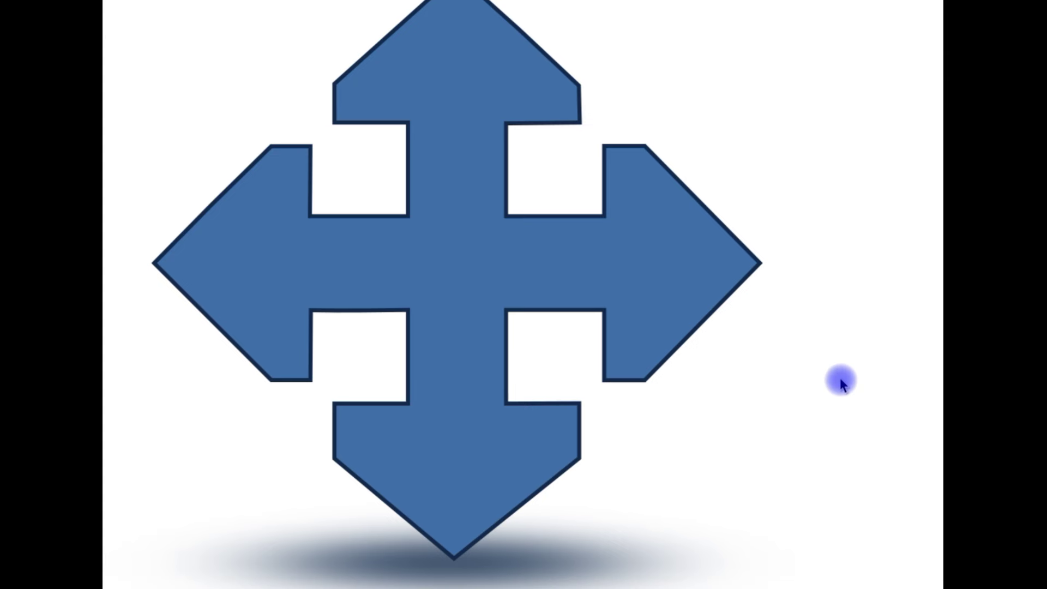
scroll(820, 355, down, 1)
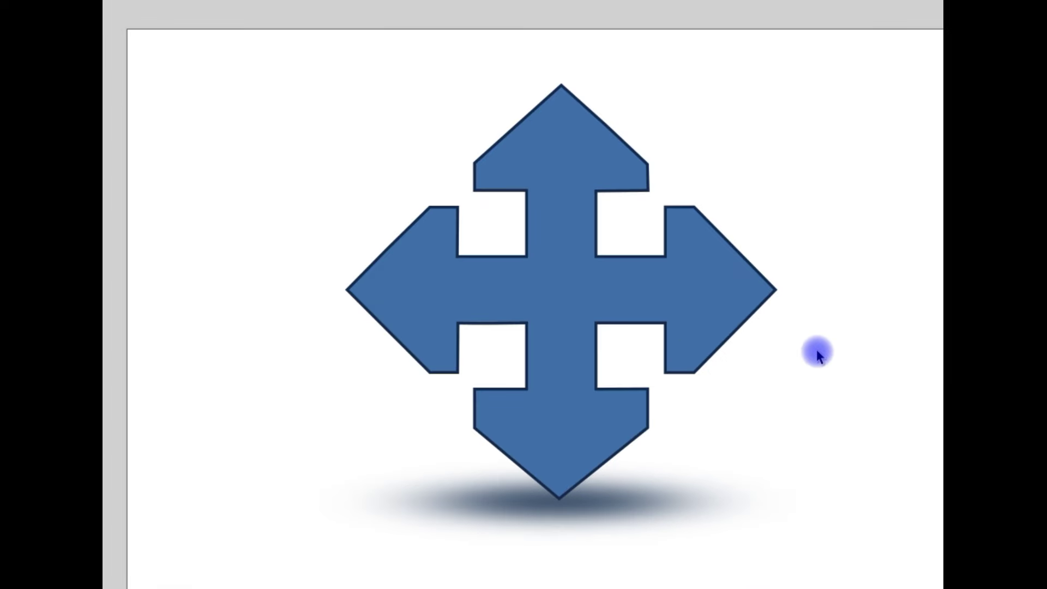
scroll(523, 295, right, 3)
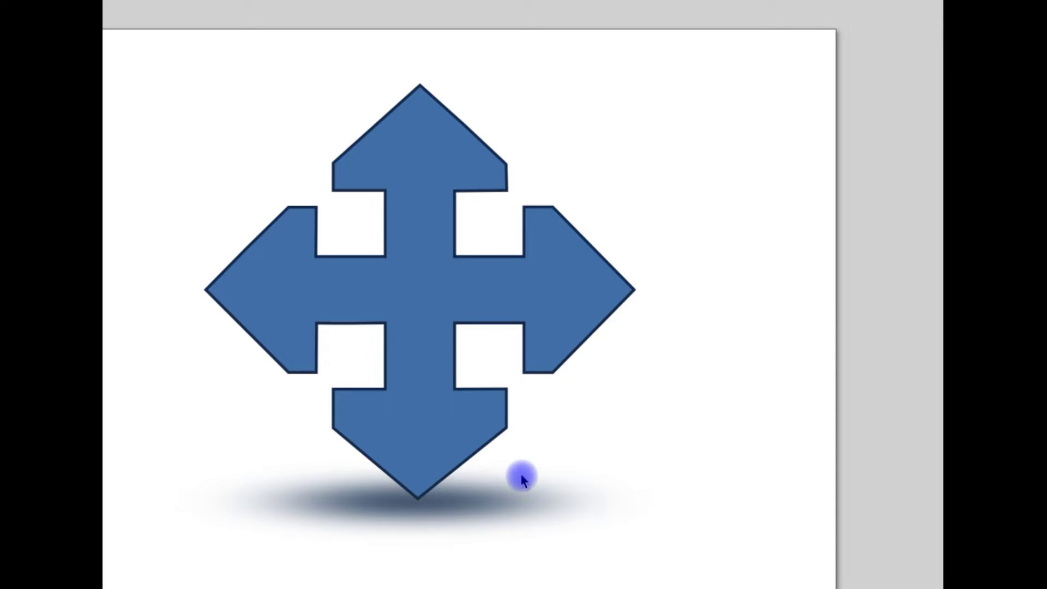
scroll(471, 295, down, 1)
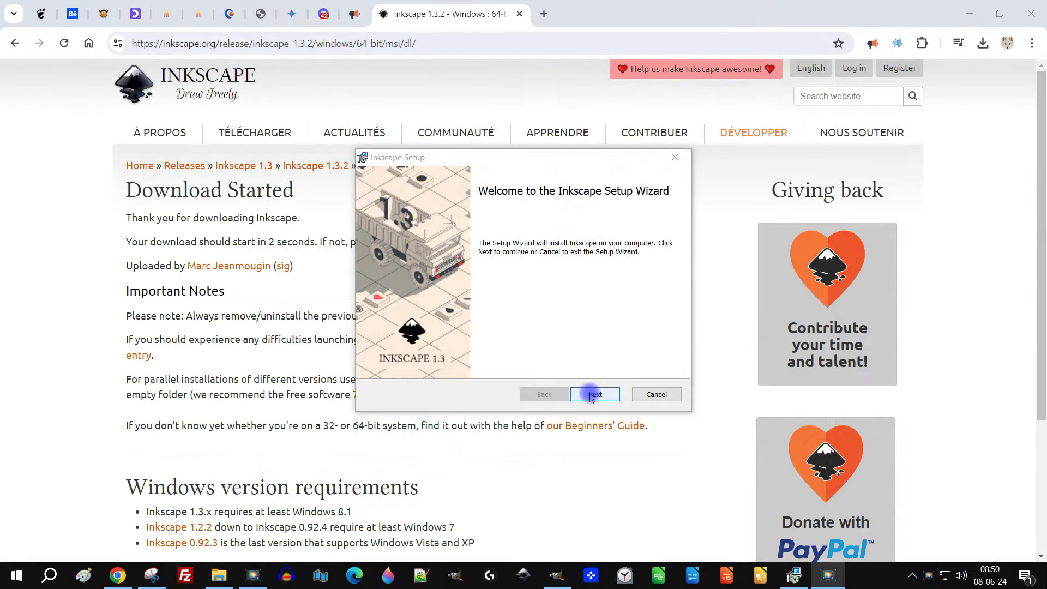
Run the Inkscape 1.3 installer with default features and location until installation starts
click(593, 395)
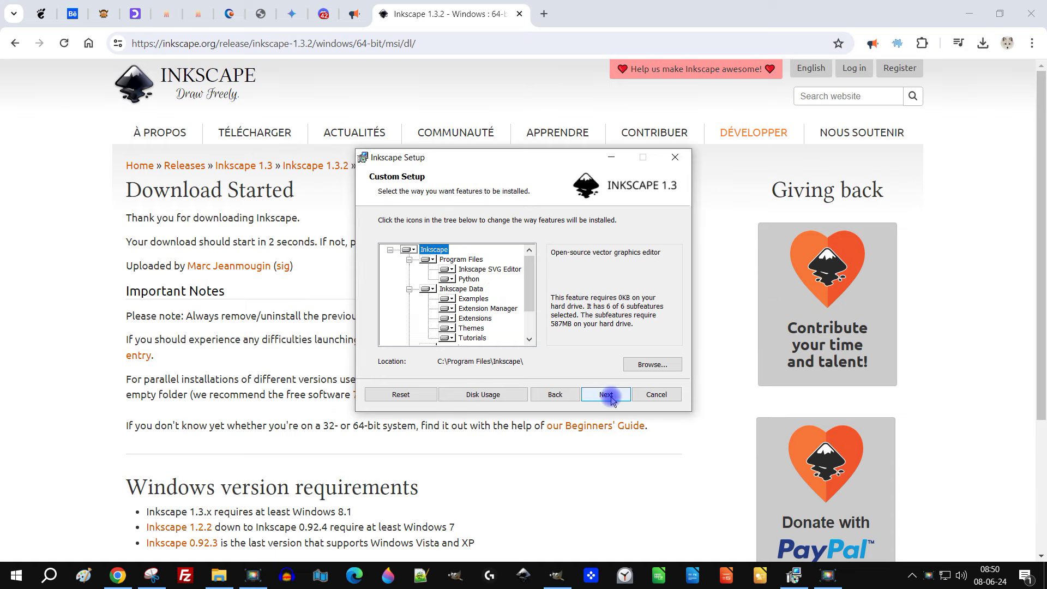
click(611, 400)
click(591, 393)
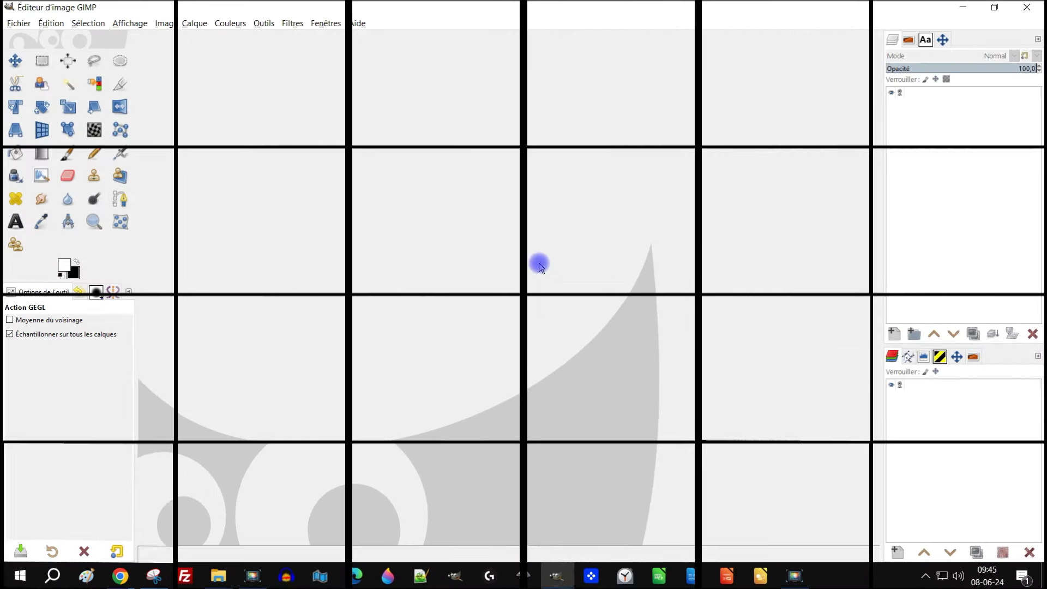
Close GIMP's About window and bring the Snipping Tool forward
click(357, 24)
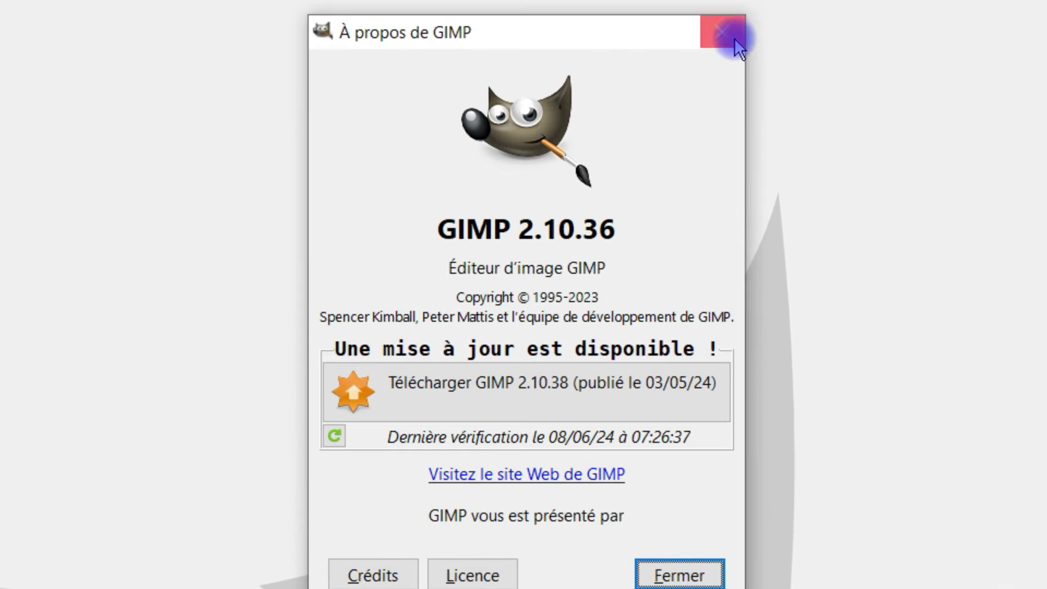
click(740, 39)
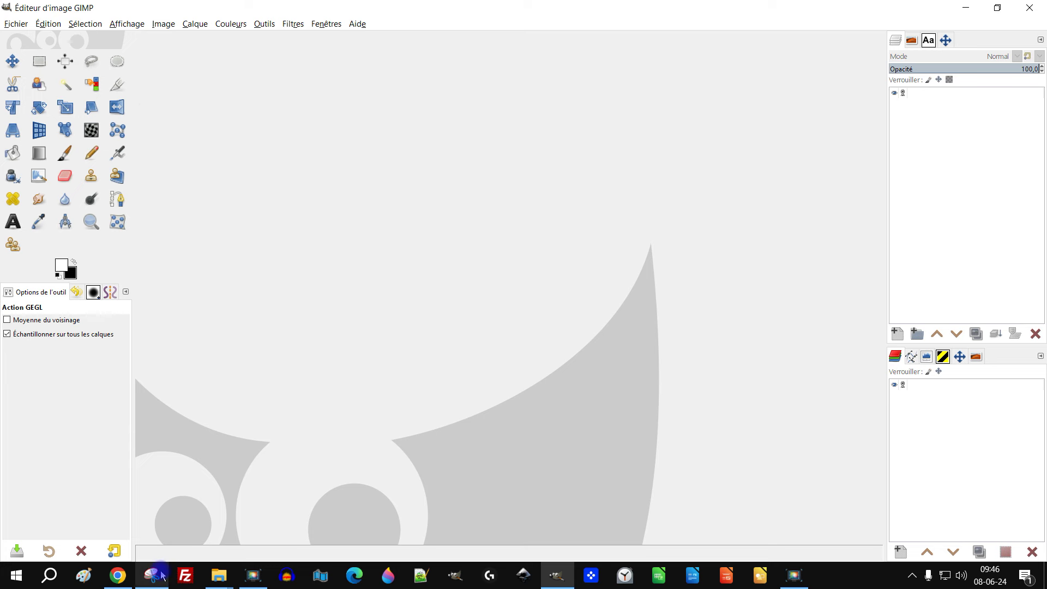
mouse_move(151, 574)
click(196, 479)
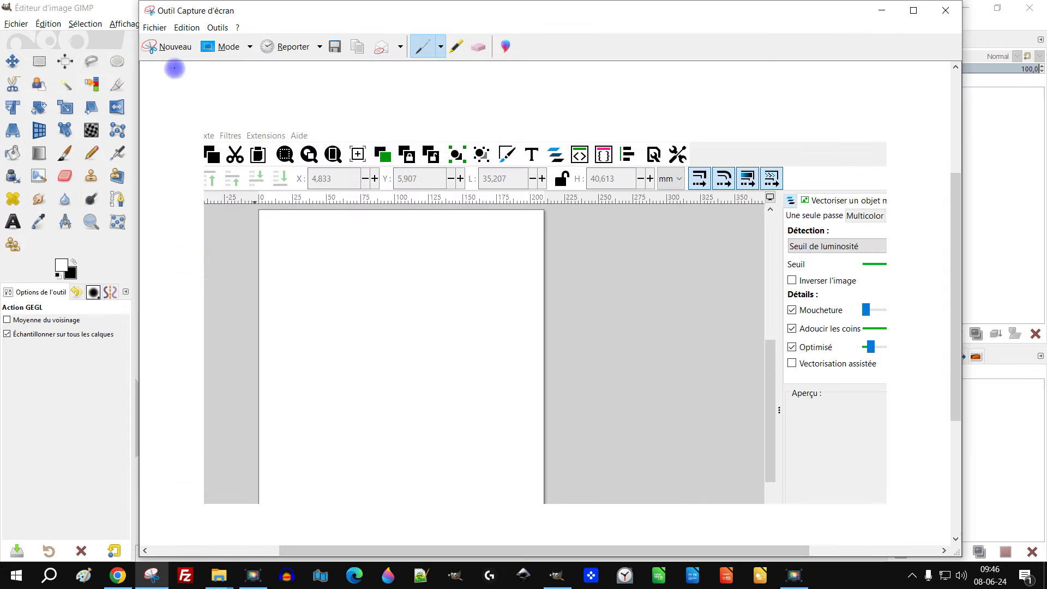
Snip the small move-tool cross icon and minimize the Snipping Tool
click(175, 47)
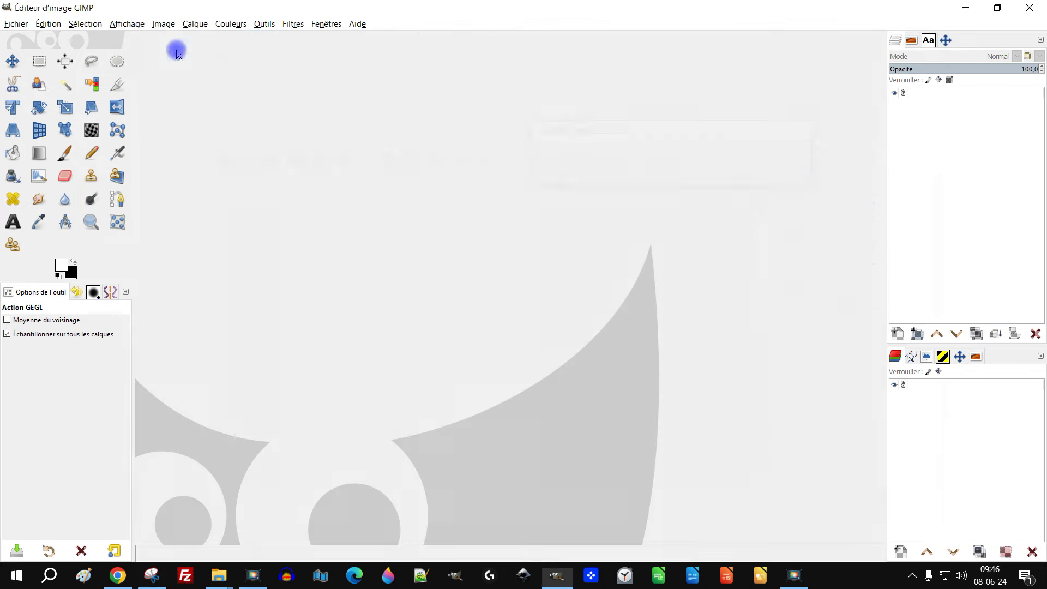
drag(2, 50, 34, 68)
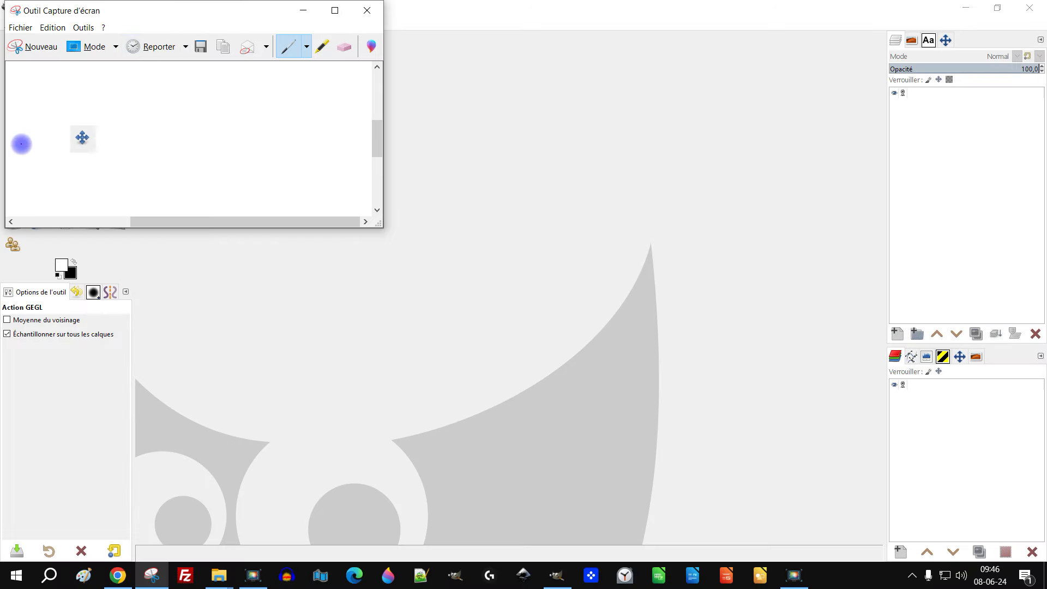
click(303, 9)
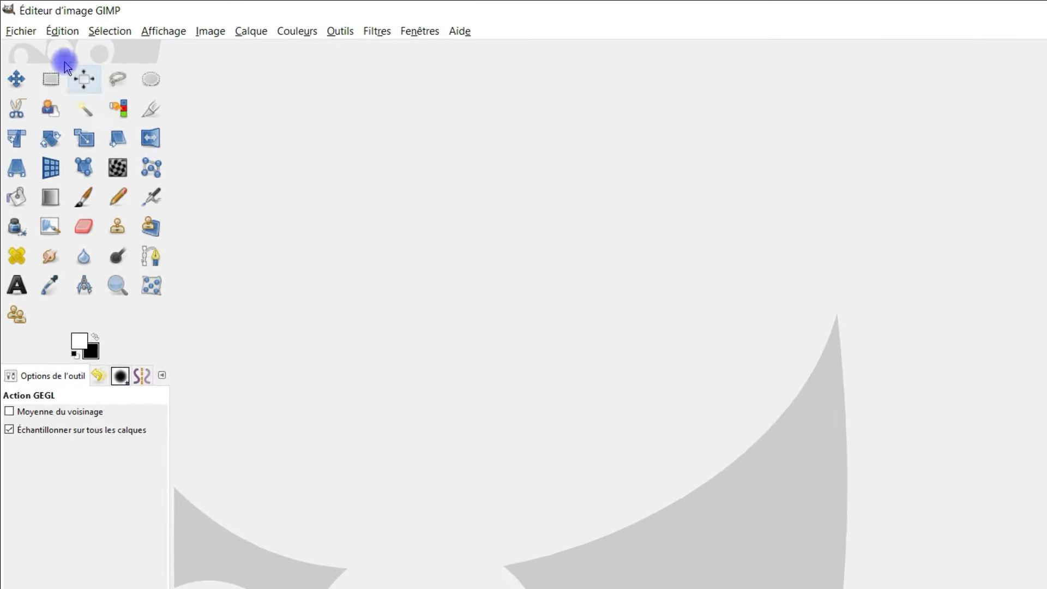
click(13, 27)
Capture the entire screen as a new 1920×1080 GIMP image via Create > Screenshot
click(30, 45)
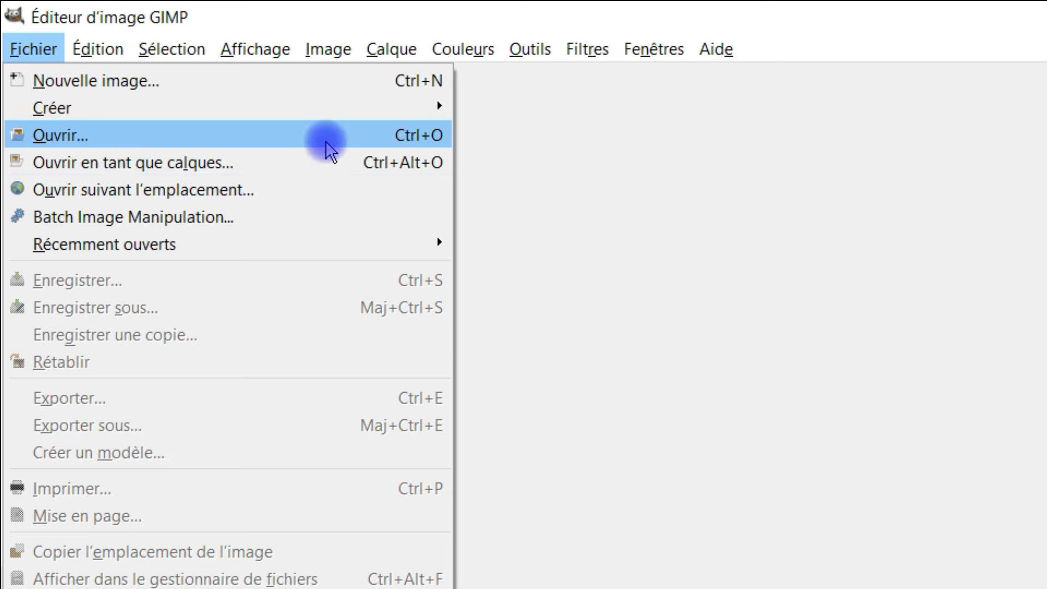
mouse_move(52, 107)
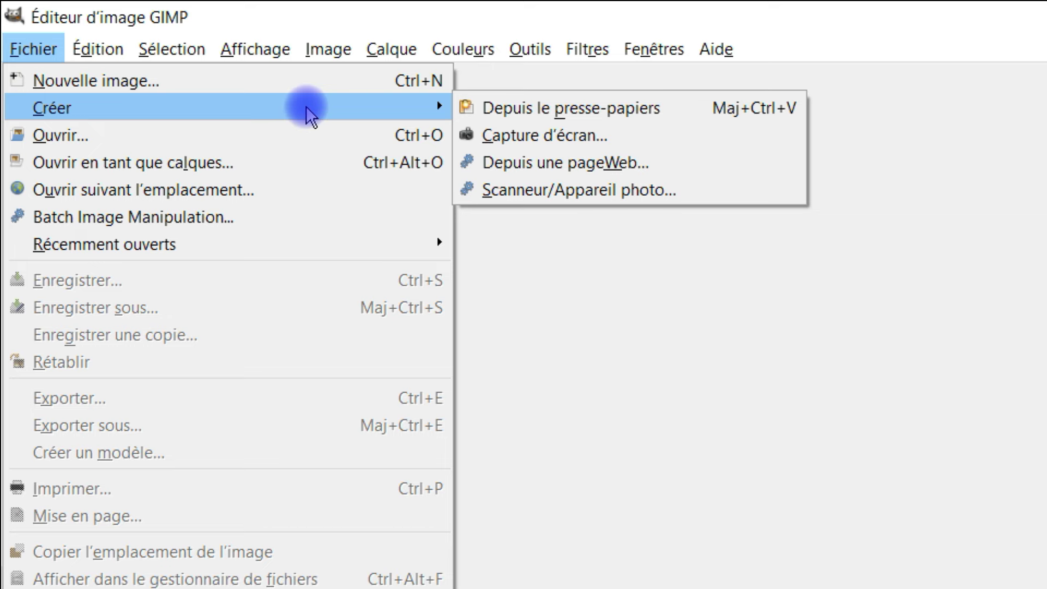
click(545, 135)
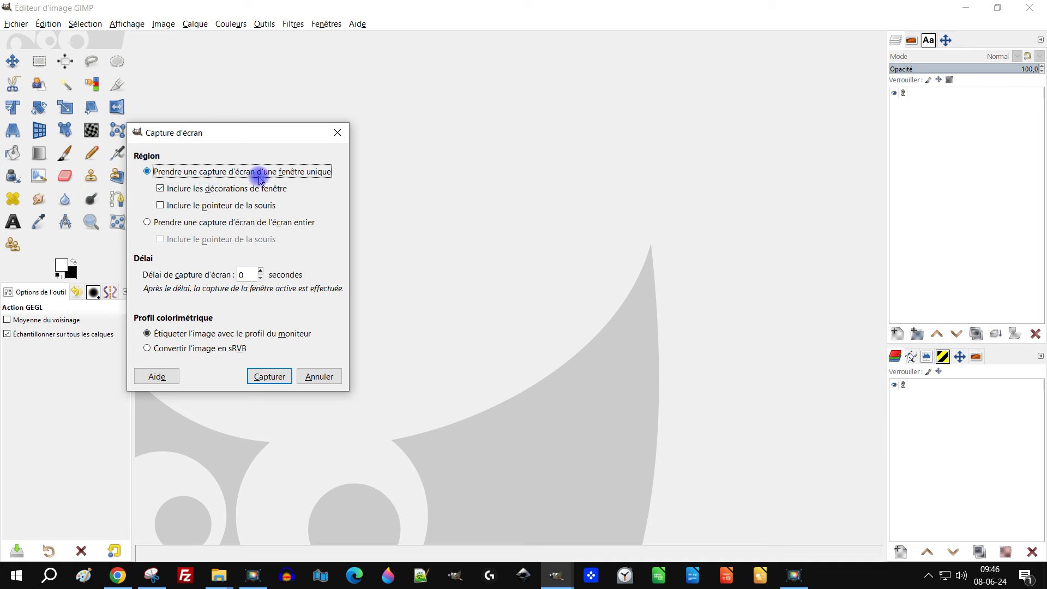
click(192, 224)
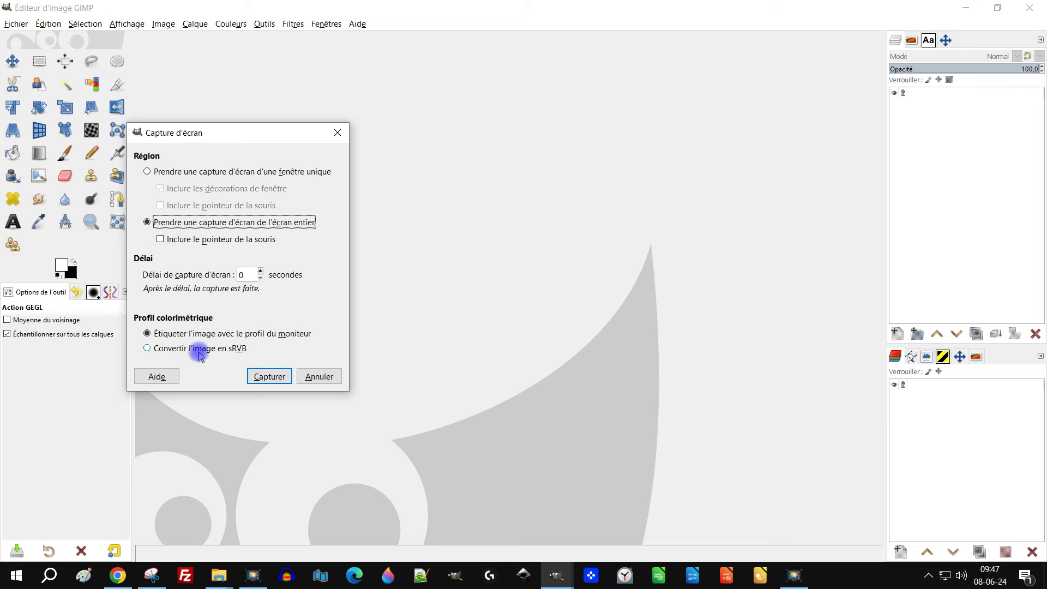
click(269, 377)
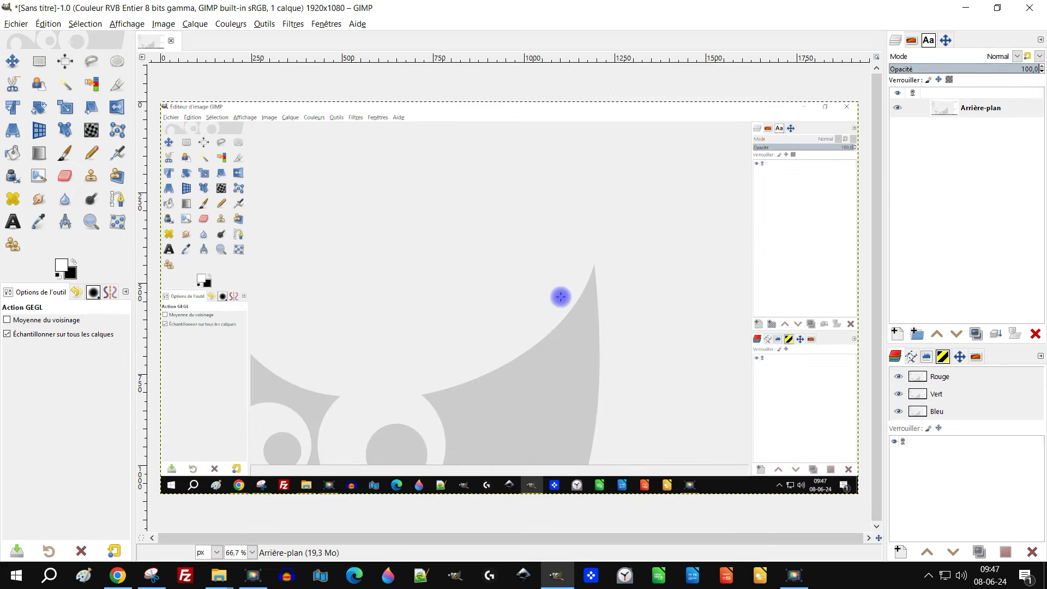
Zoom the screenshot into the toolbox's first row of tool icons
scroll(370, 174, up, 2)
scroll(370, 175, down, 2)
key(z)
drag(181, 127, 293, 246)
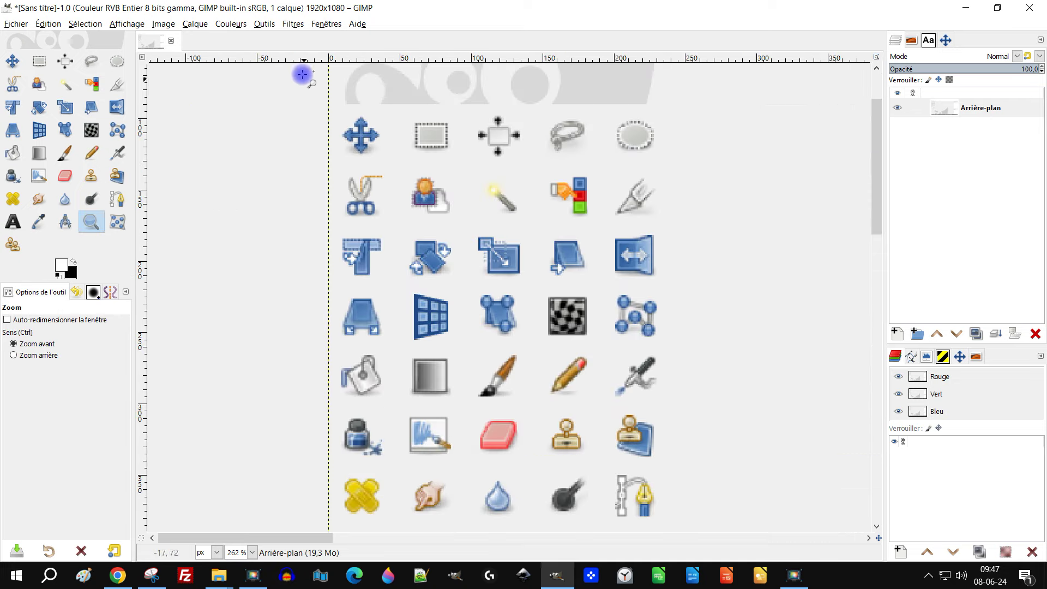
drag(304, 80, 472, 287)
drag(547, 263, 334, 288)
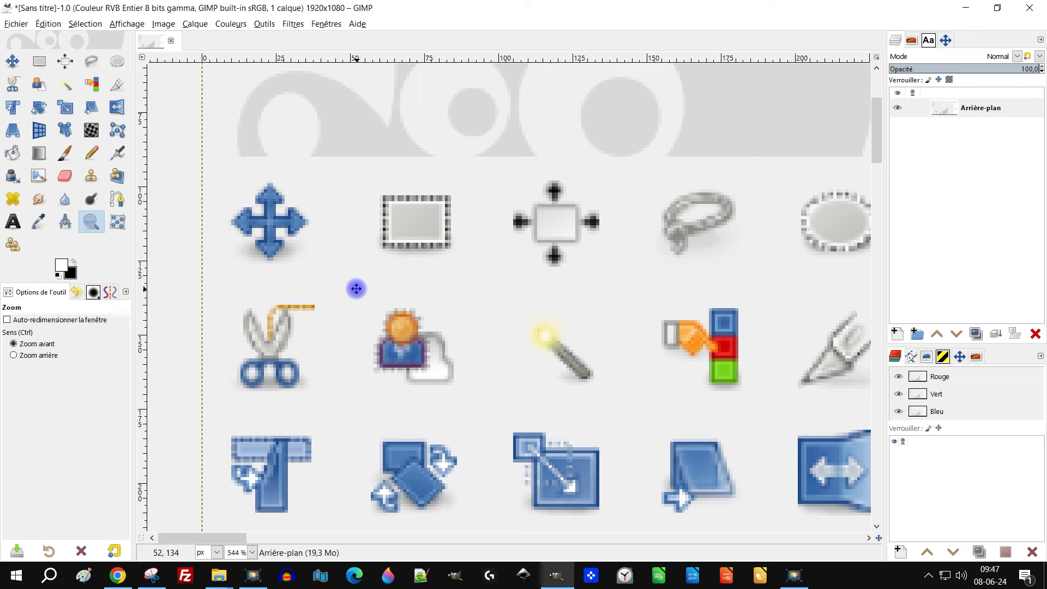
drag(219, 143, 662, 419)
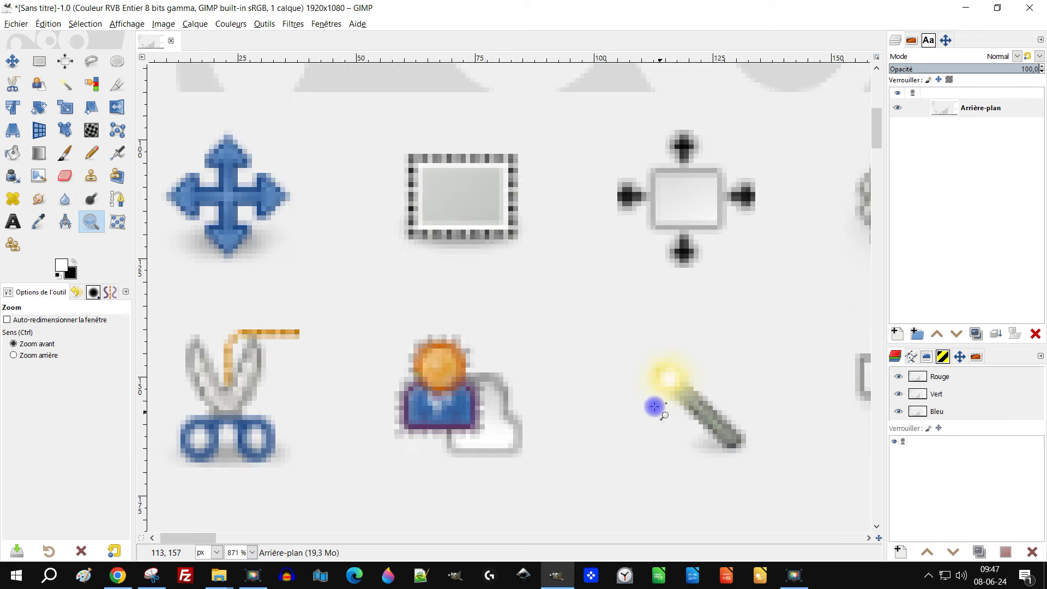
Zoom tightly onto the move-tool cross icon and center it at 1590%
mouse_move(292, 295)
mouse_down()
mouse_move(447, 335)
mouse_move(460, 297)
mouse_move(433, 404)
mouse_up()
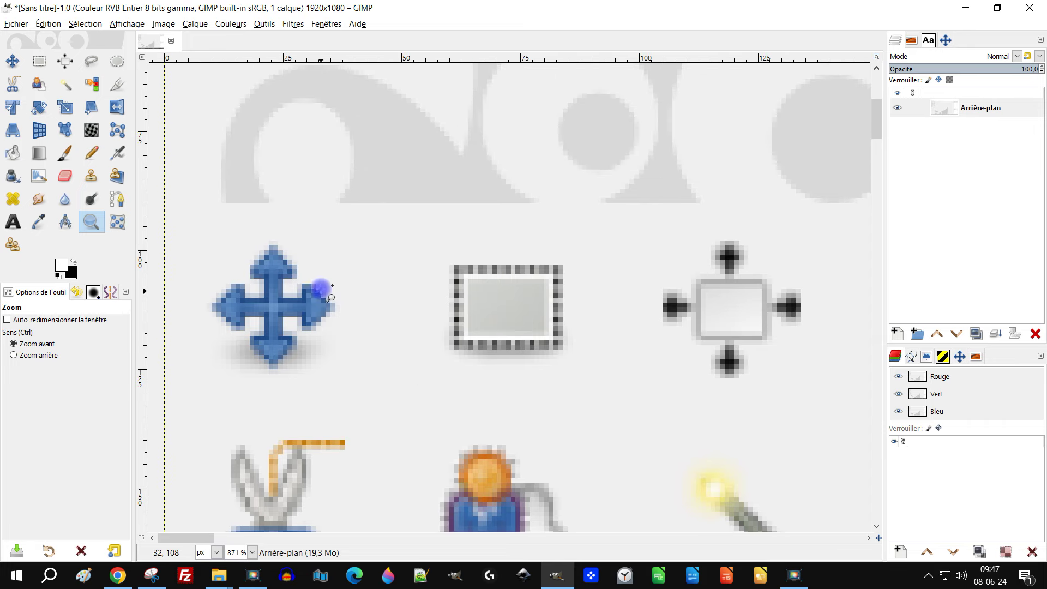
drag(472, 391, 496, 194)
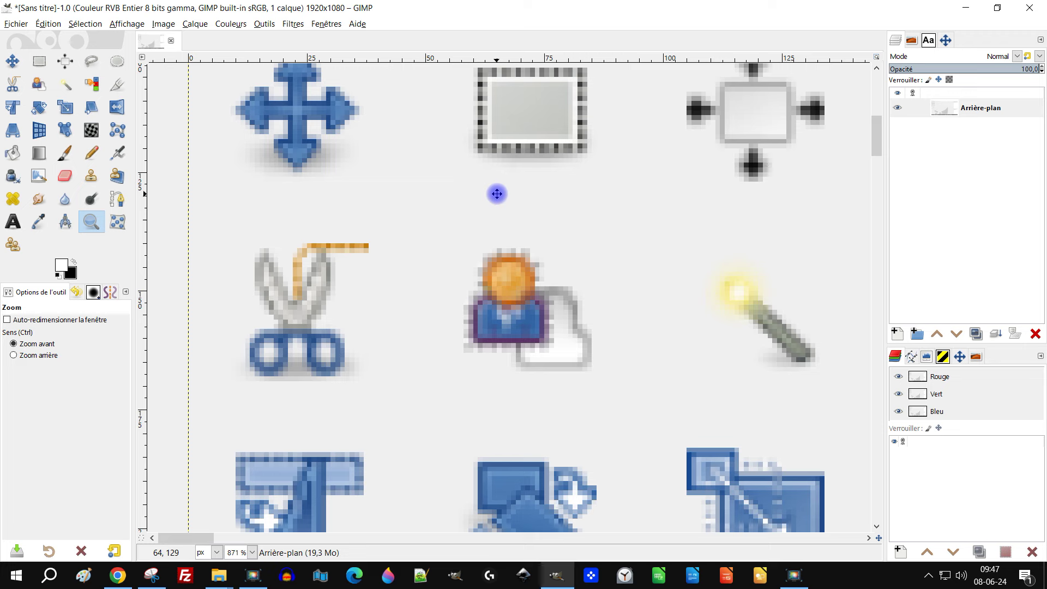
drag(659, 249, 620, 325)
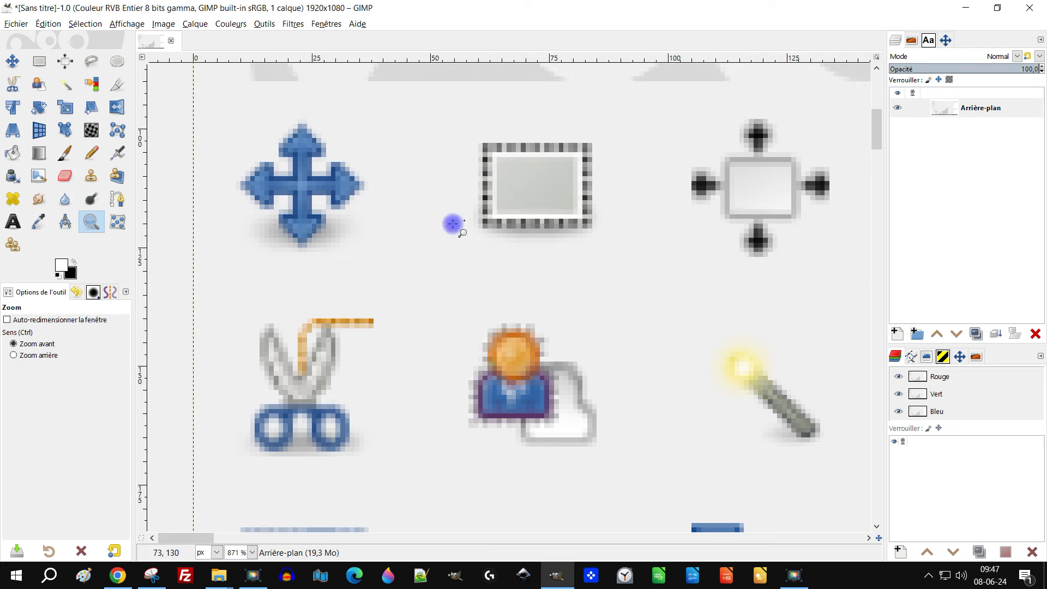
drag(230, 110, 461, 374)
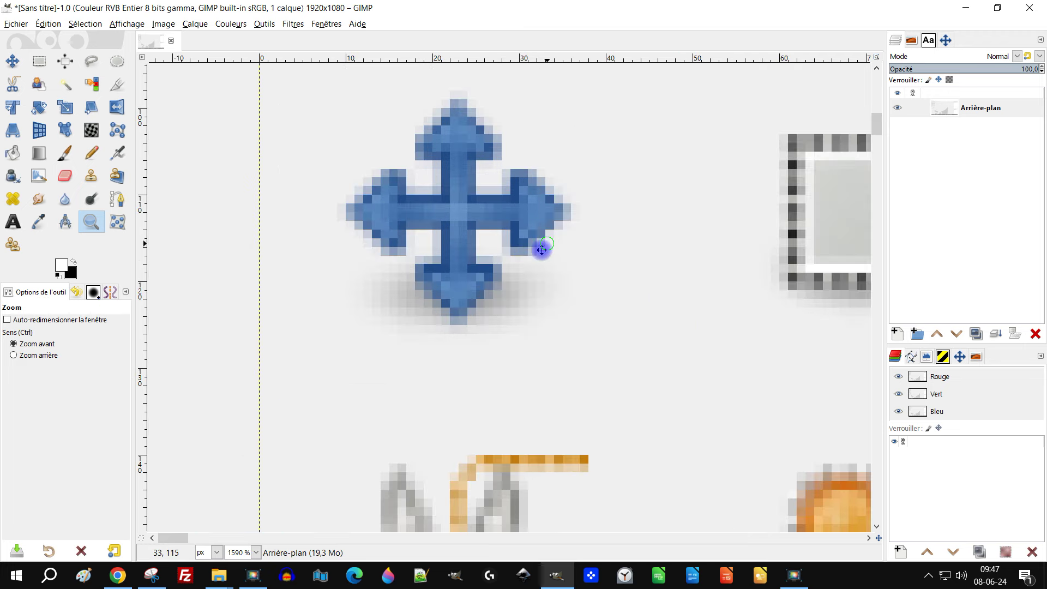
drag(542, 250, 433, 346)
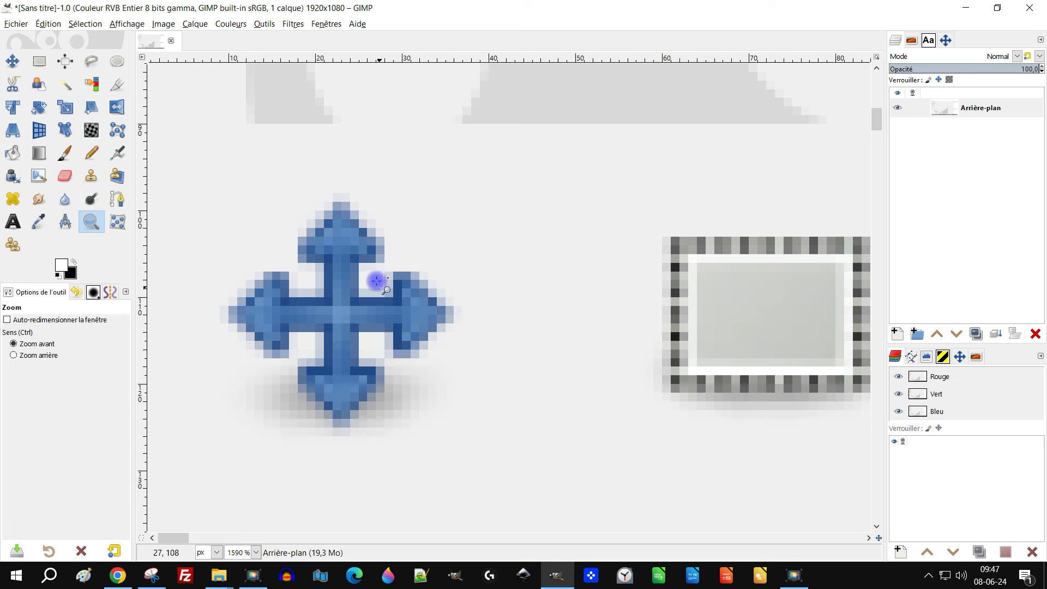
drag(434, 387, 427, 363)
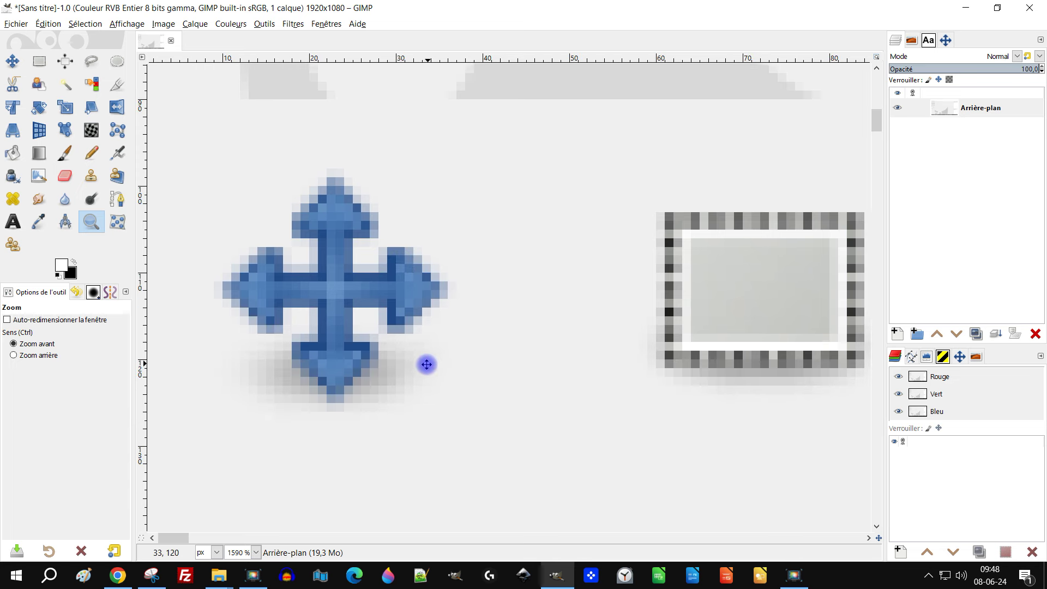
Crop the screenshot to a 32×33-pixel image of the cross arrow
click(14, 81)
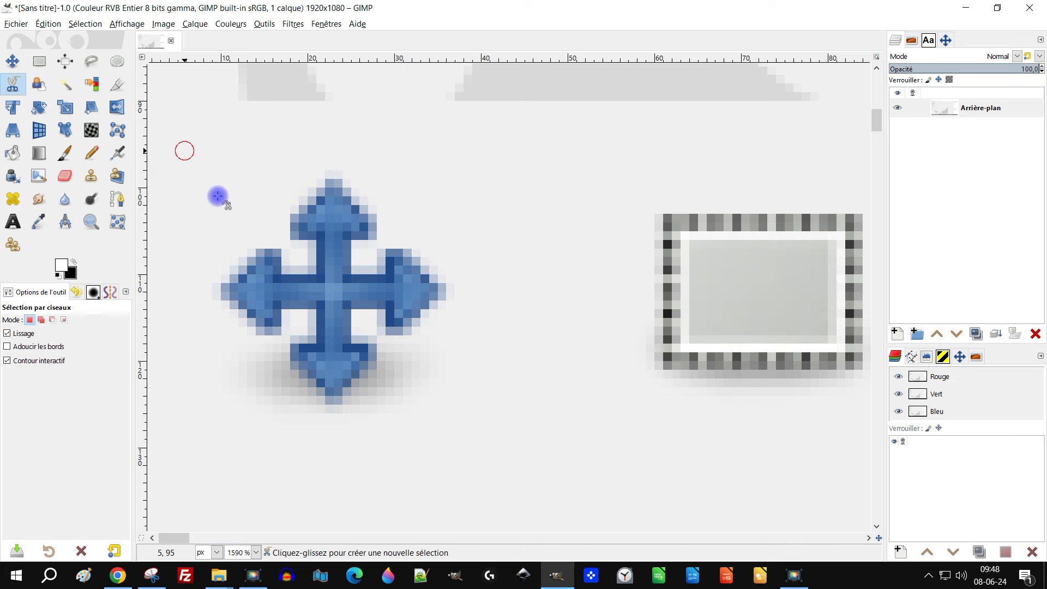
click(429, 439)
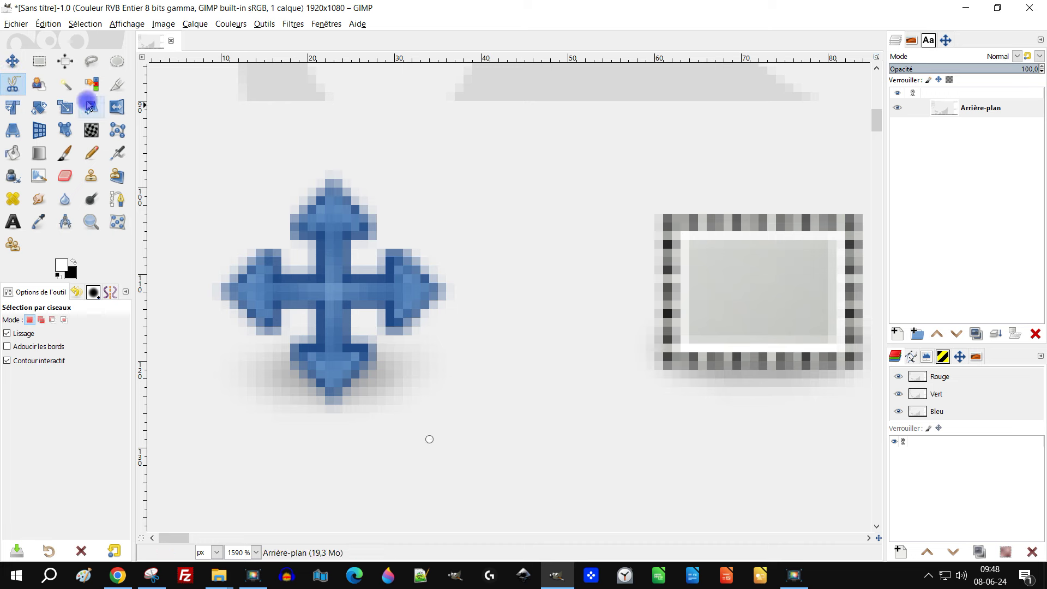
click(118, 85)
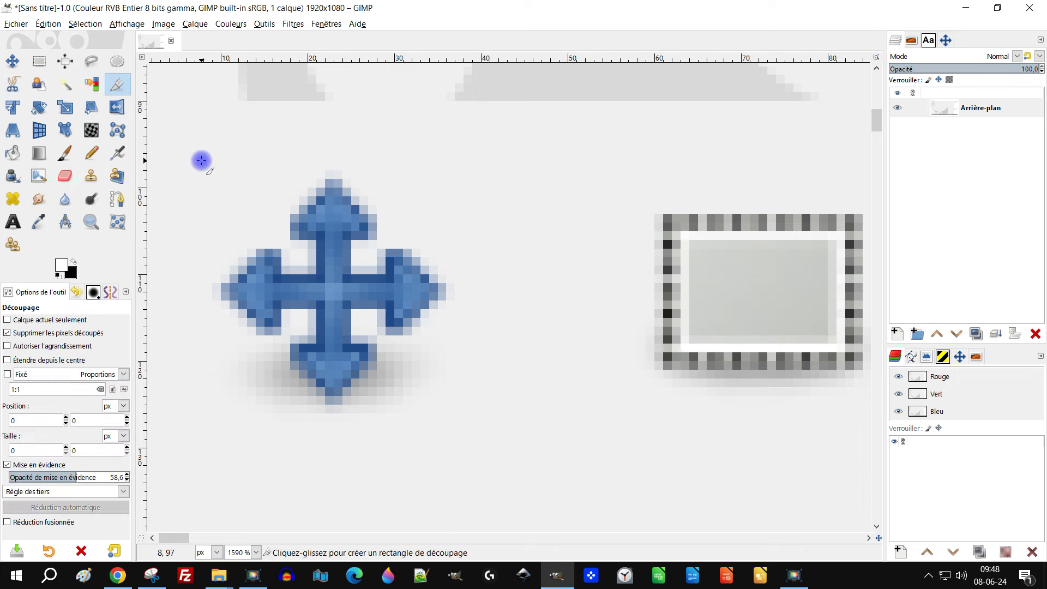
drag(203, 153, 478, 441)
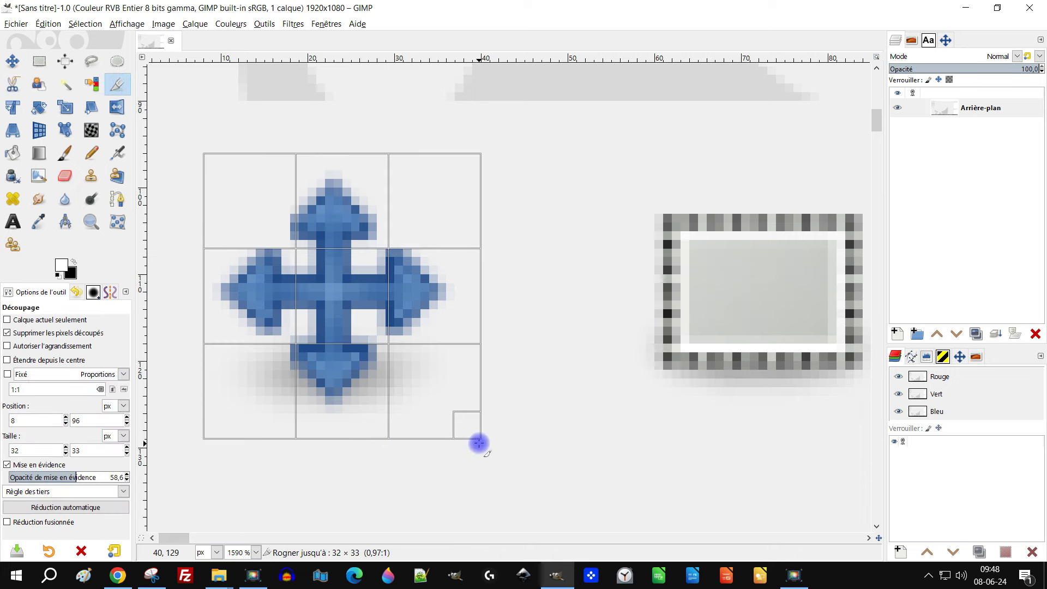
click(275, 304)
click(318, 285)
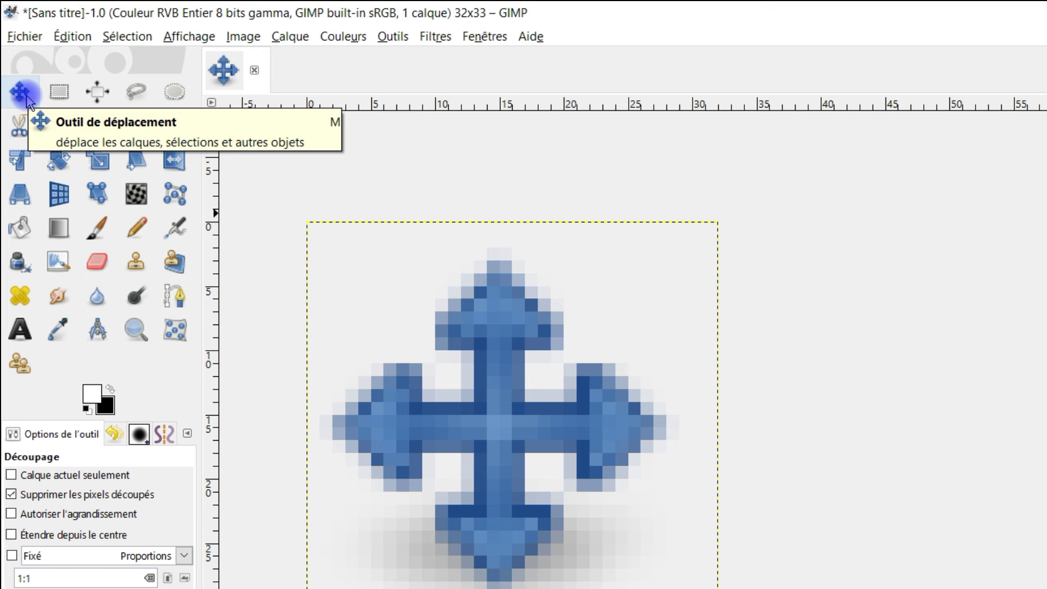
Select the Move tool and copy the cropped icon with Edit > Copy Visible
click(20, 93)
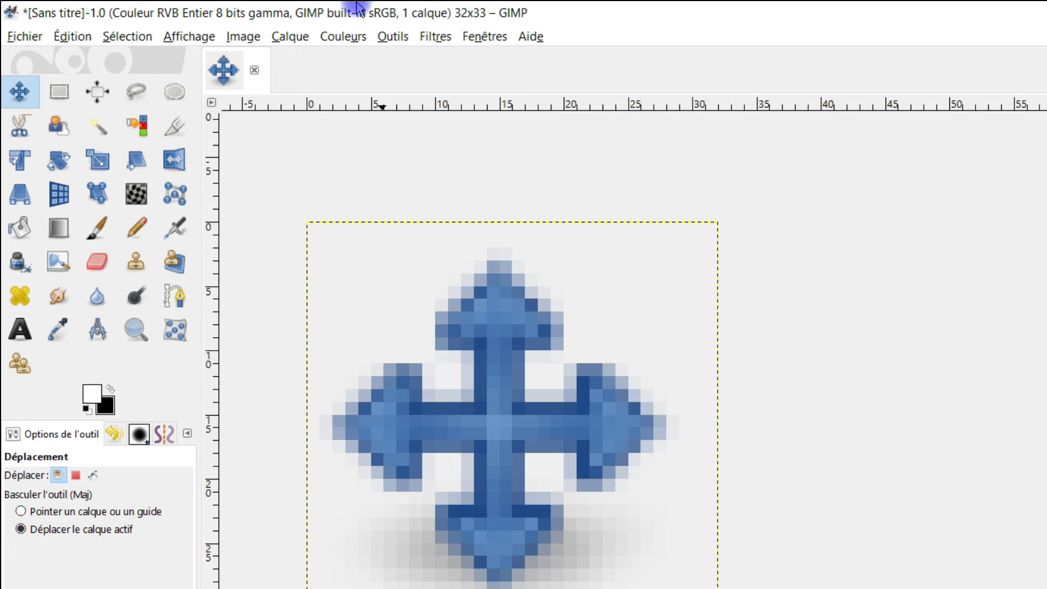
click(69, 36)
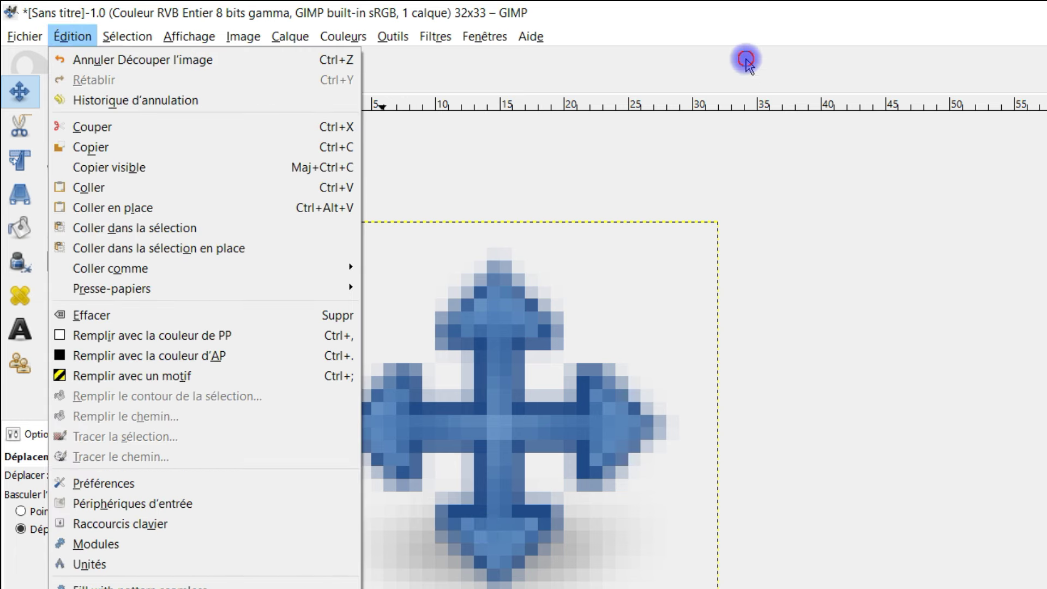
click(725, 69)
click(76, 32)
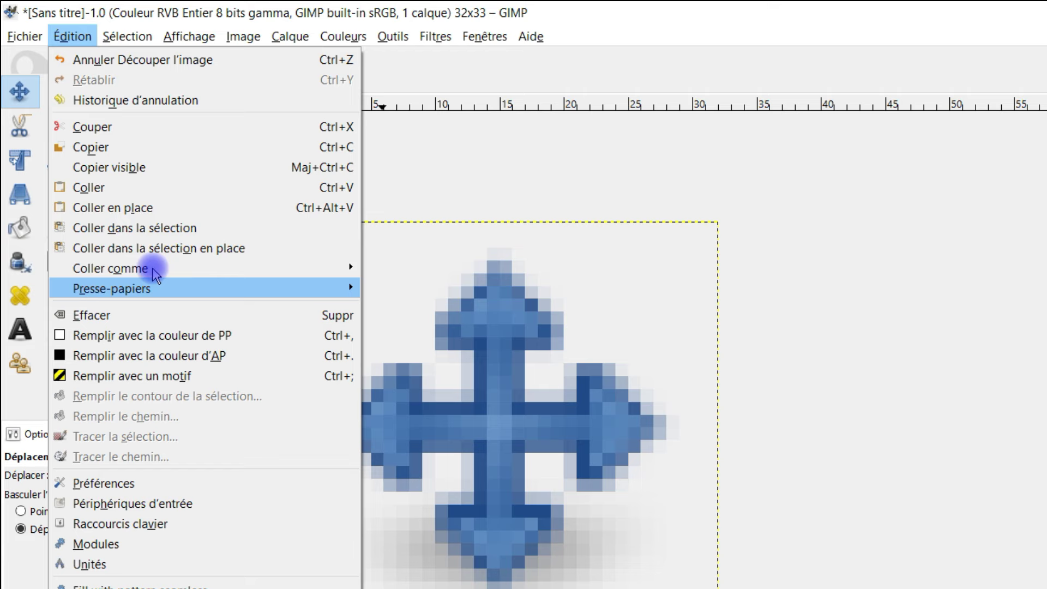
click(99, 169)
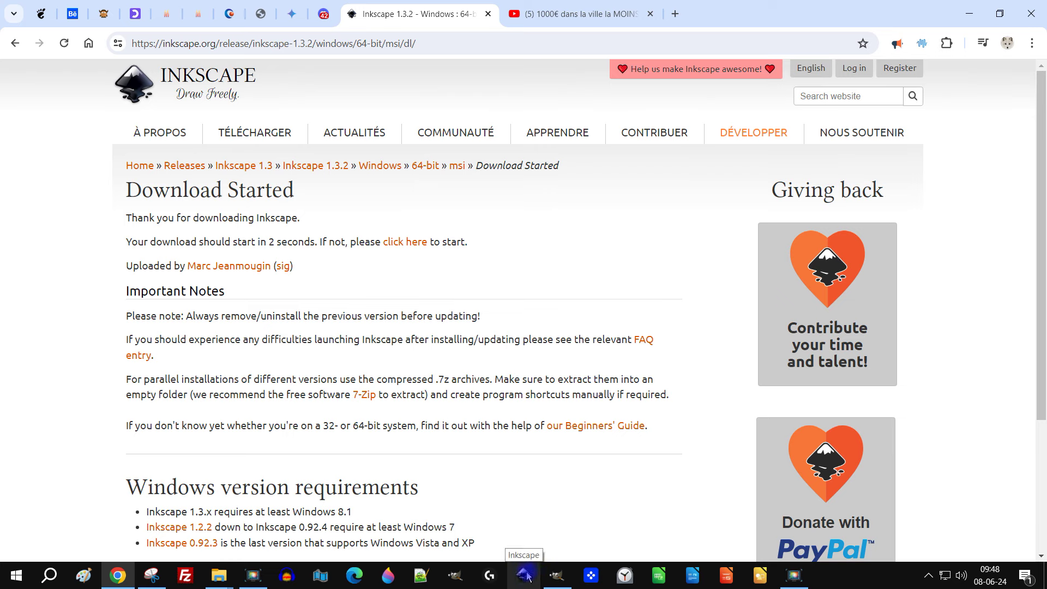
Launch Inkscape and paste the copied arrow icon onto the page
click(527, 576)
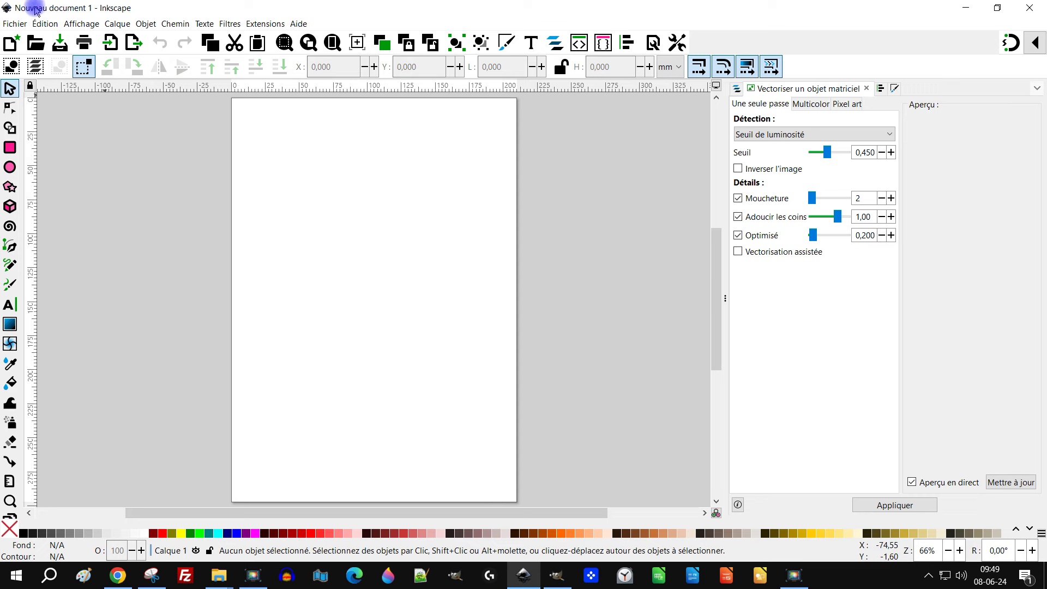
click(36, 24)
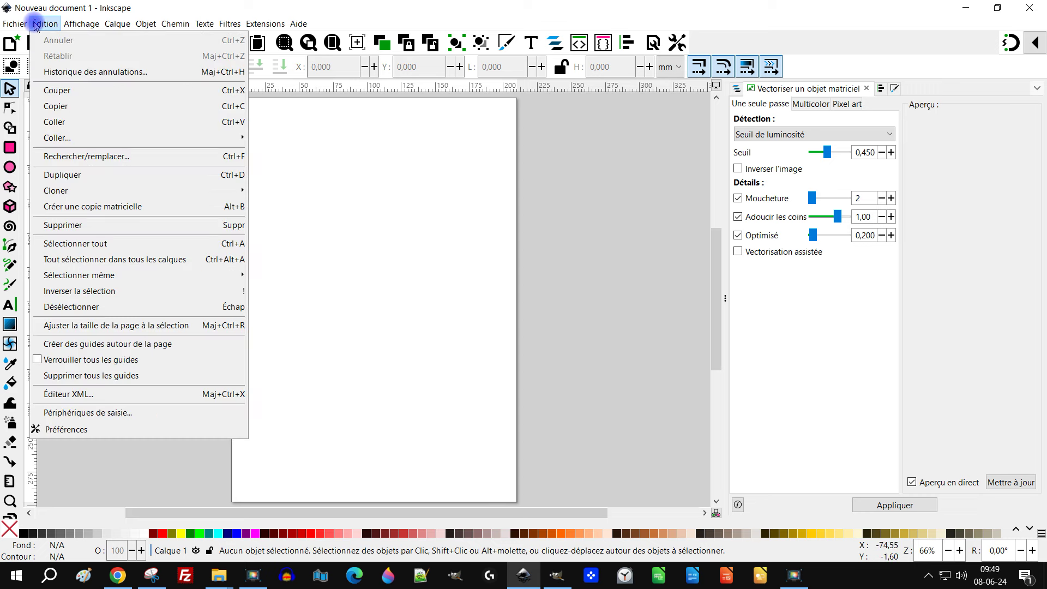
click(64, 127)
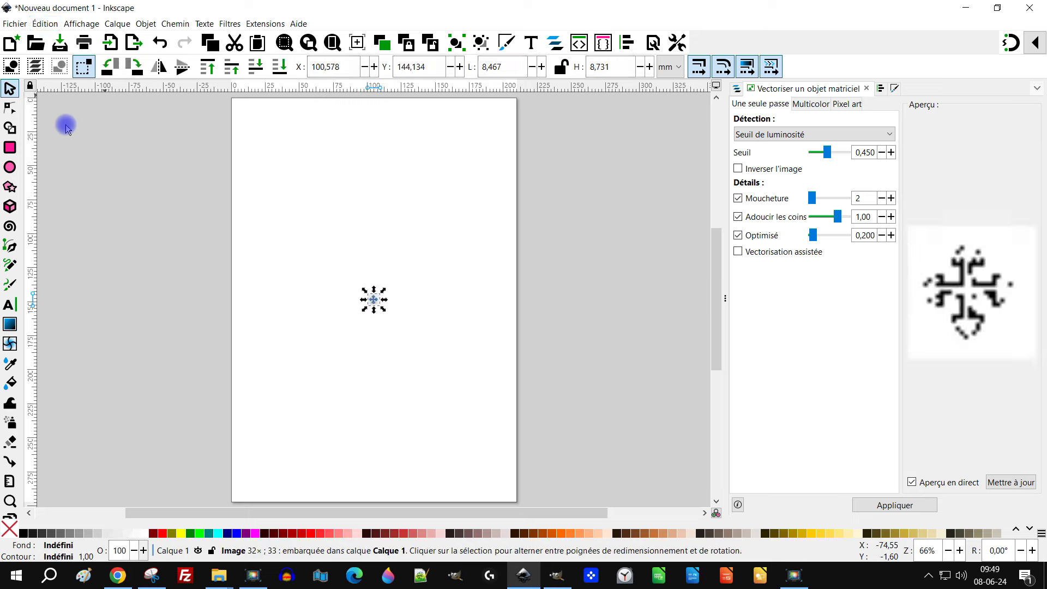
Scale the arrow image proportionally to nearly page width and move it toward the top
drag(363, 289, 277, 183)
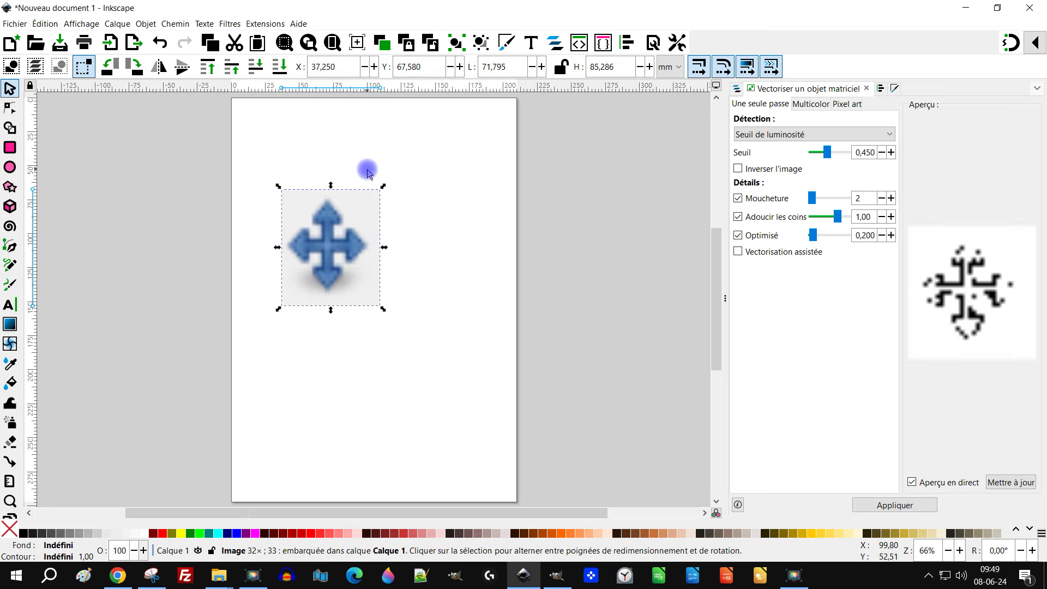
key(ctrl+z)
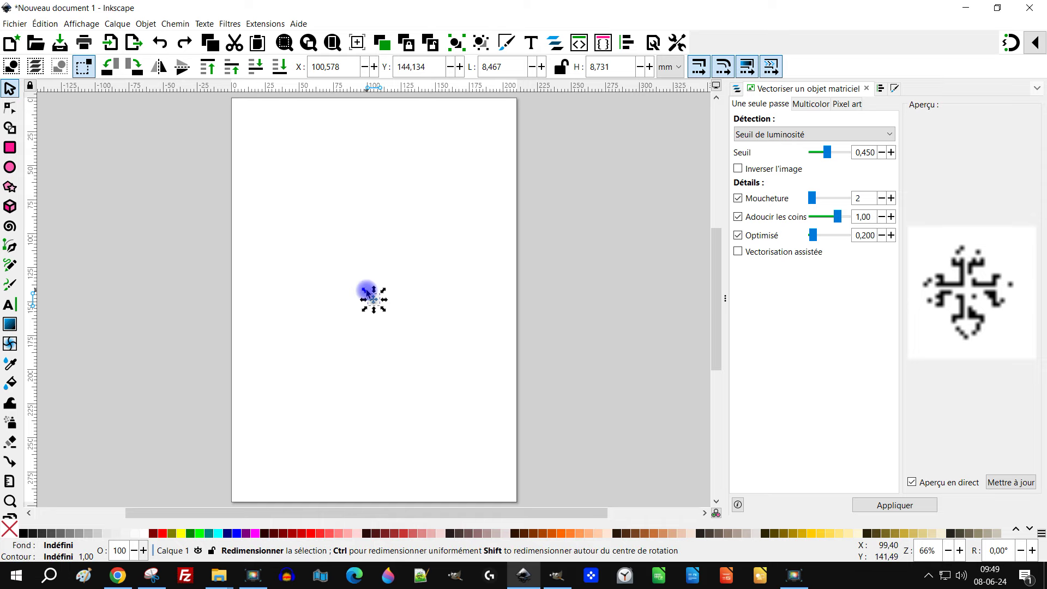
drag(363, 288, 249, 176)
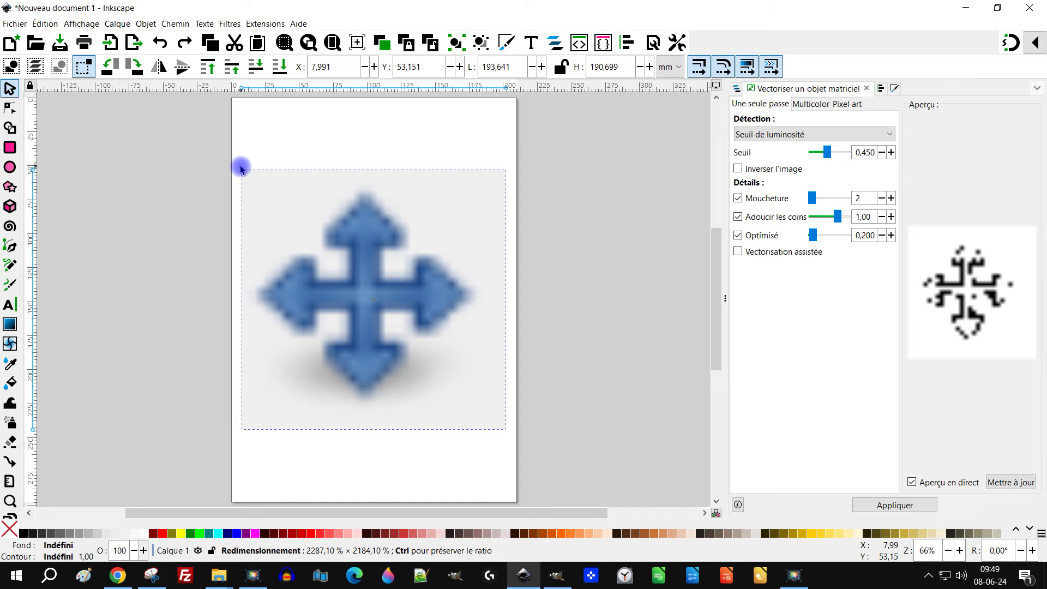
drag(248, 176, 238, 165)
drag(390, 300, 388, 239)
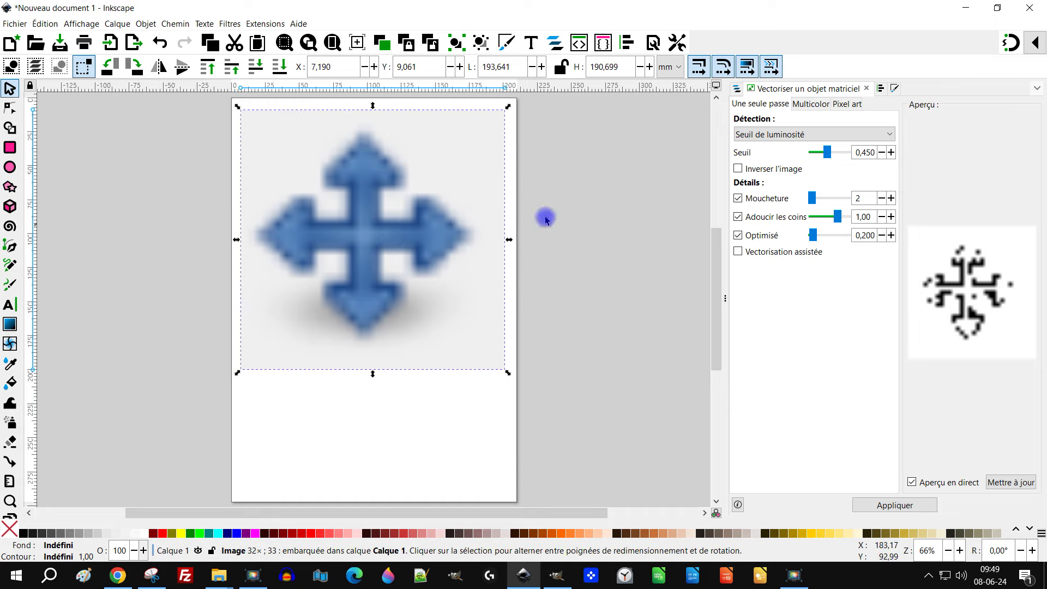
click(569, 214)
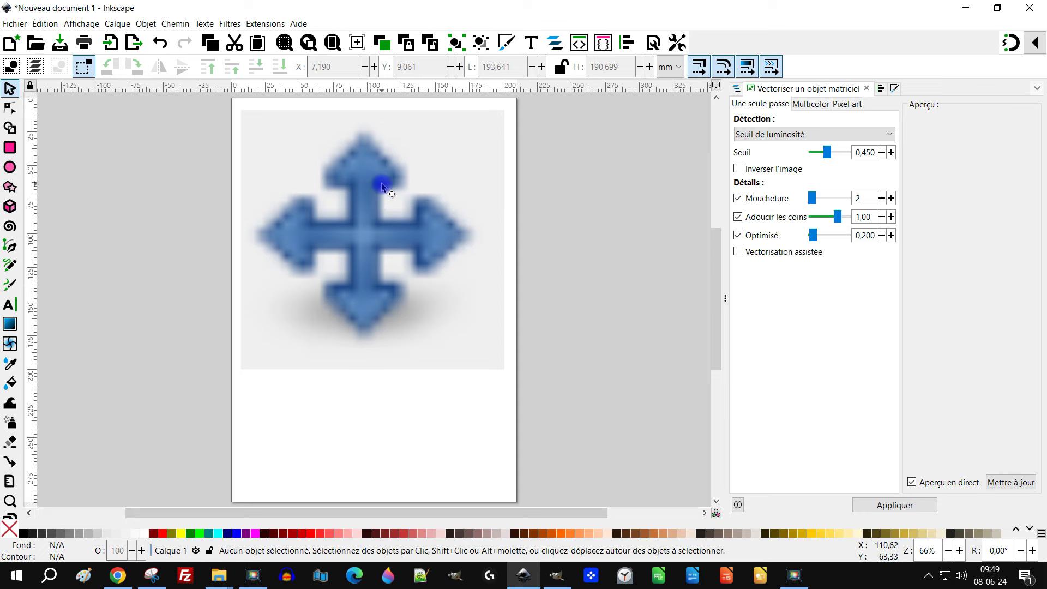
Collapse the Trace Bitmap dock to widen the canvas
scroll(360, 207, up, 4)
scroll(382, 272, down, 2)
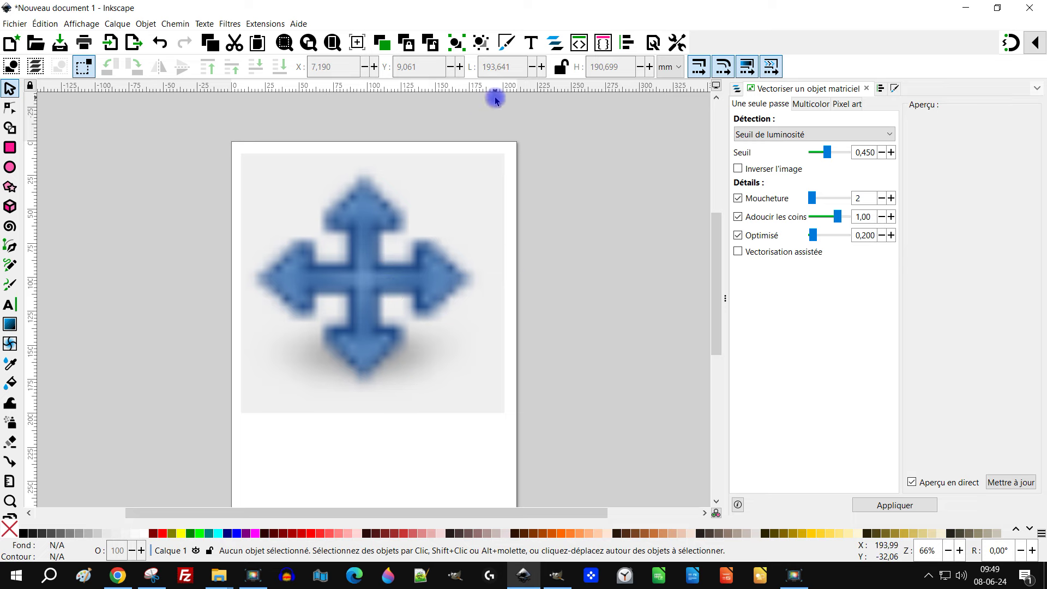
scroll(360, 256, down, 2)
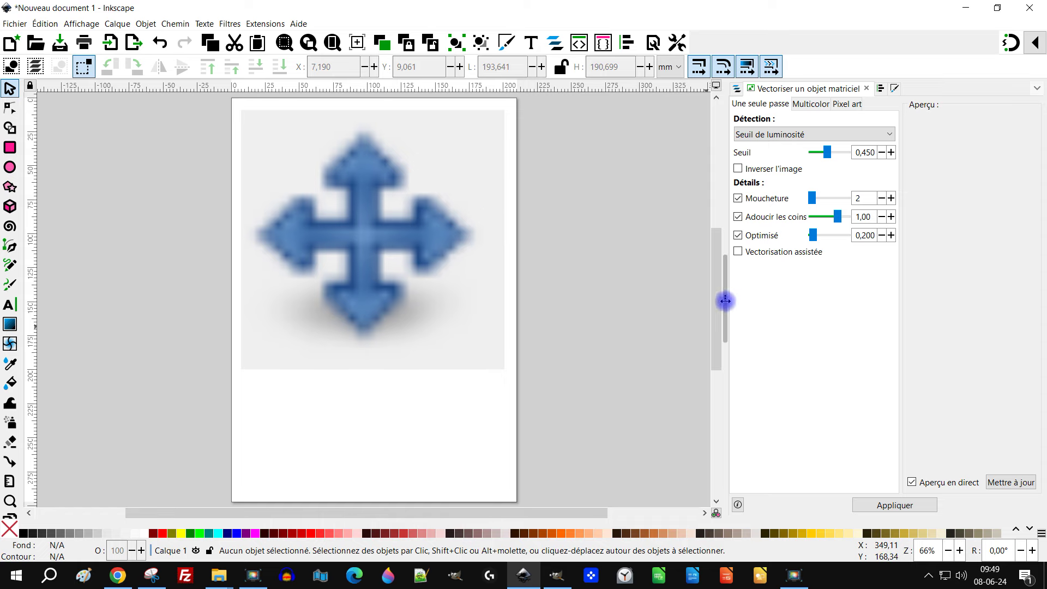
click(725, 300)
scroll(659, 254, up, 2)
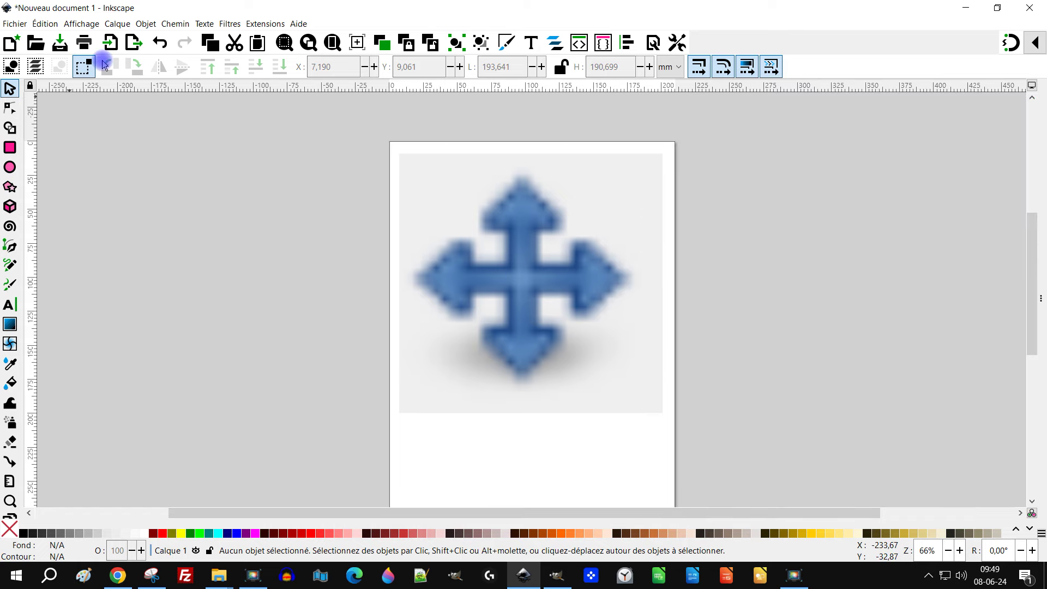
Hide the Commands Bar via View > Show/Hide and open Preferences
click(82, 24)
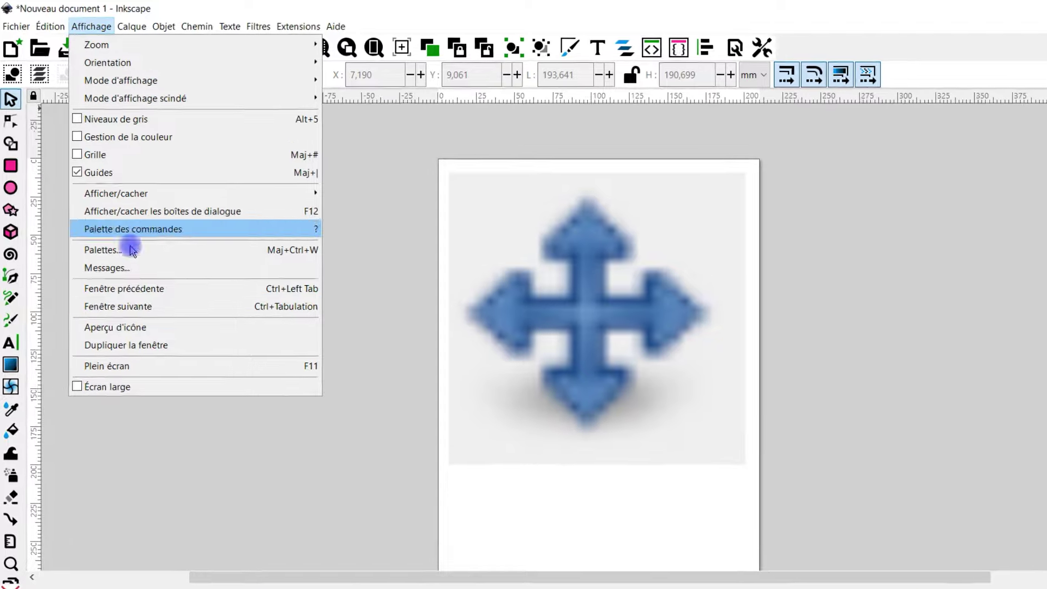
mouse_move(131, 218)
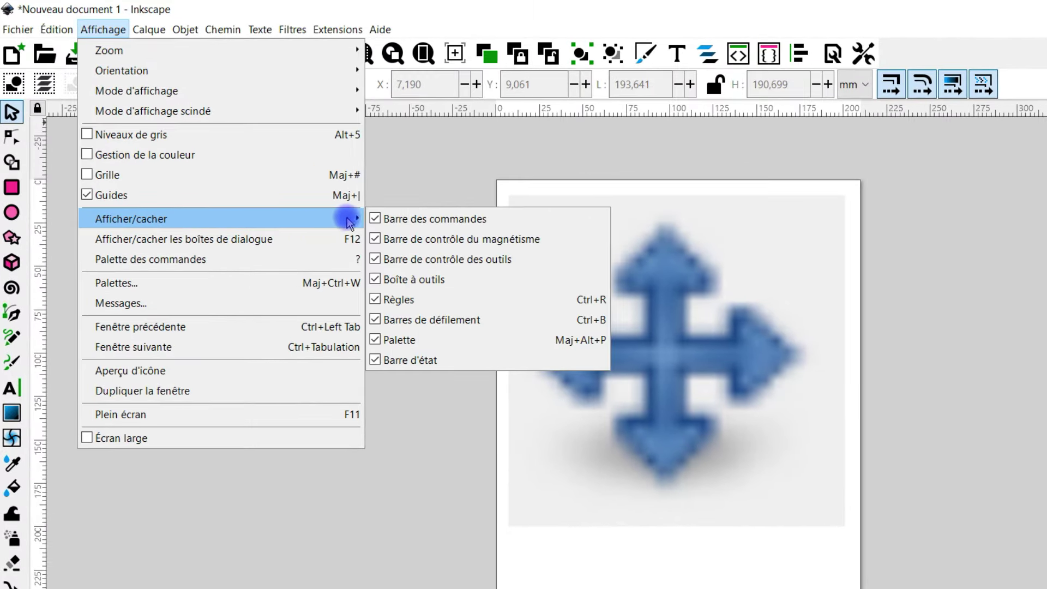
click(377, 220)
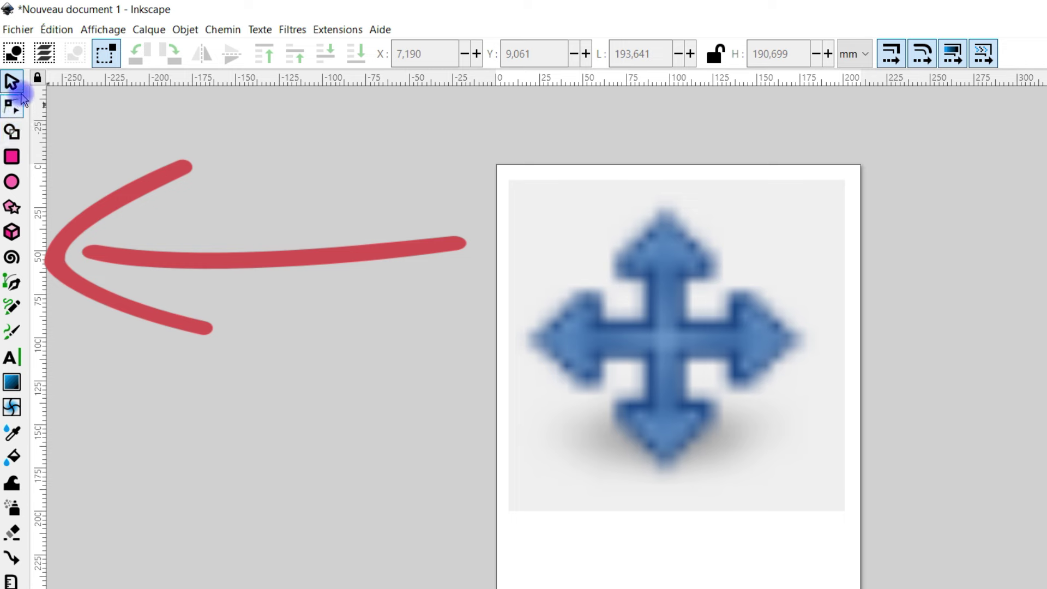
click(57, 30)
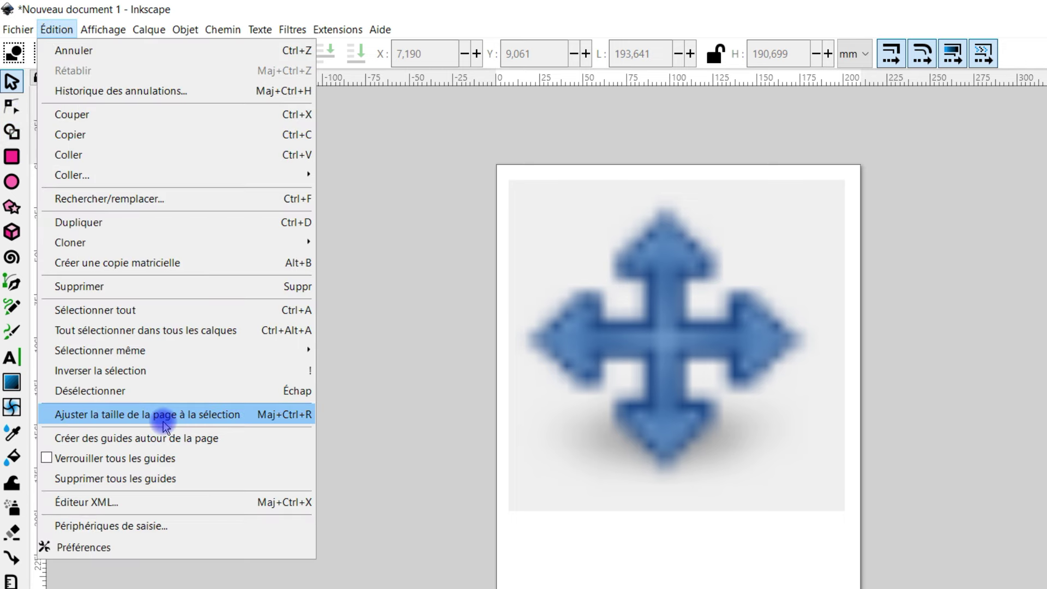
click(107, 552)
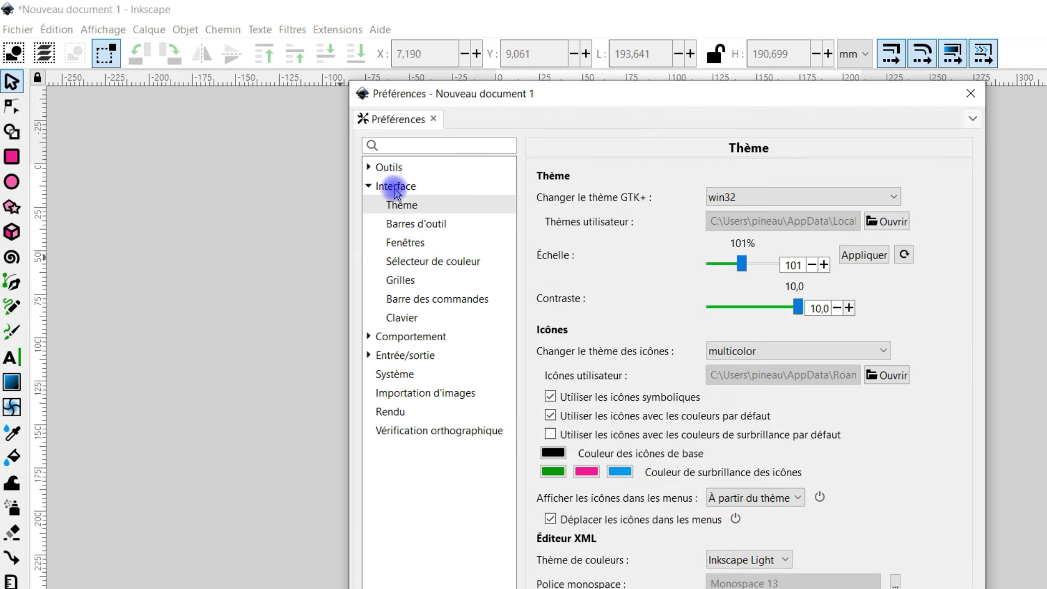
Go to the Interface > Toolbars preferences page, moving the window aside
click(408, 209)
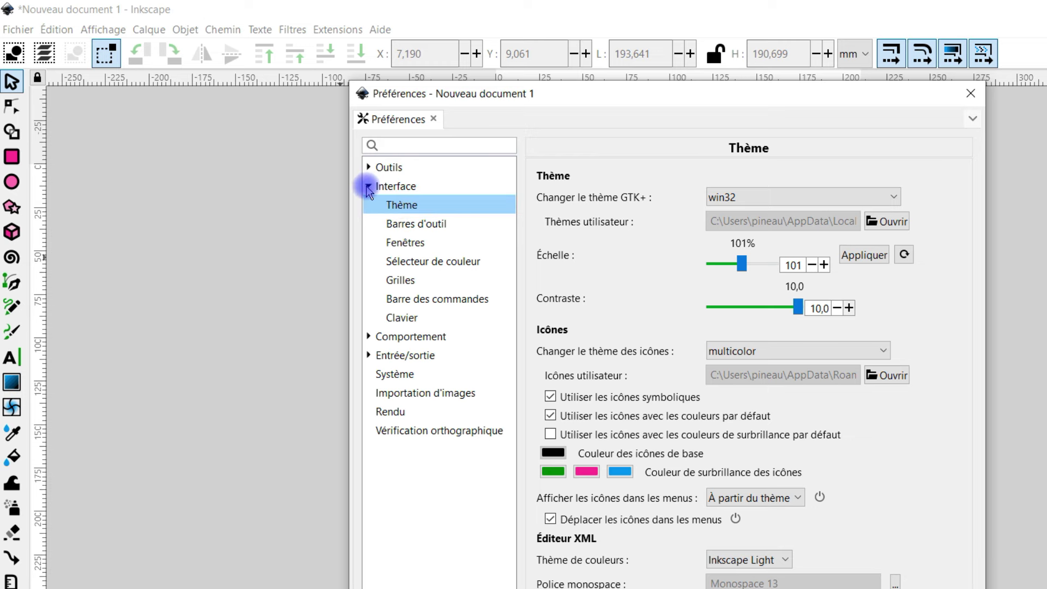
click(367, 188)
click(408, 206)
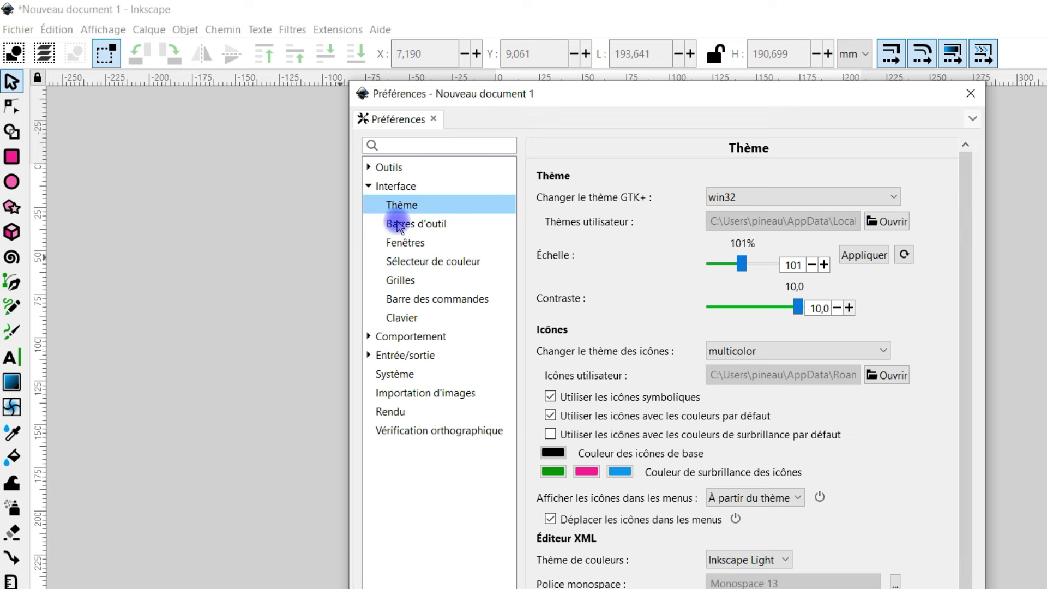
click(397, 224)
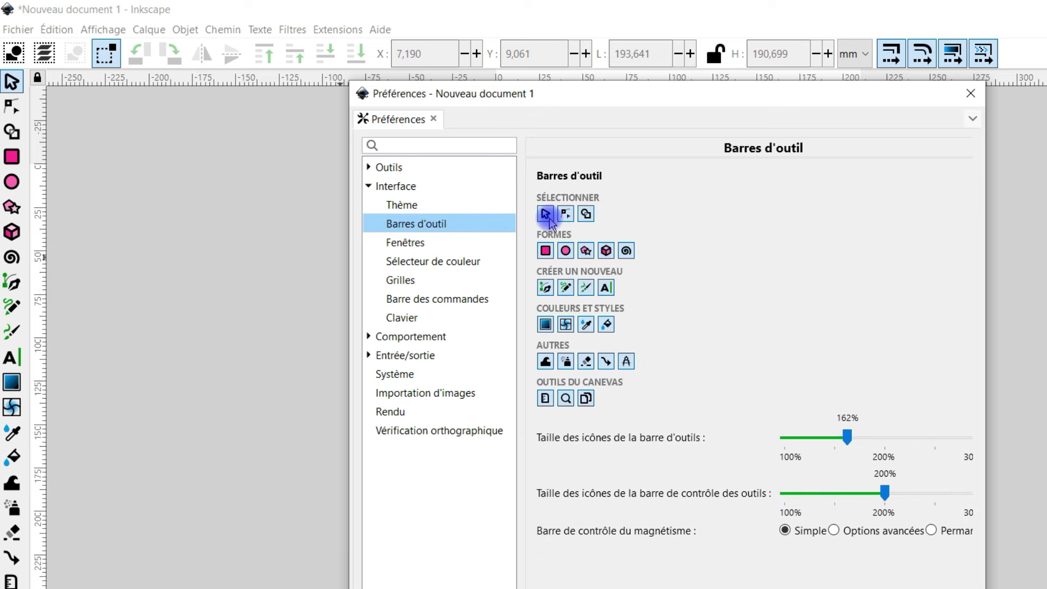
drag(545, 99, 253, 85)
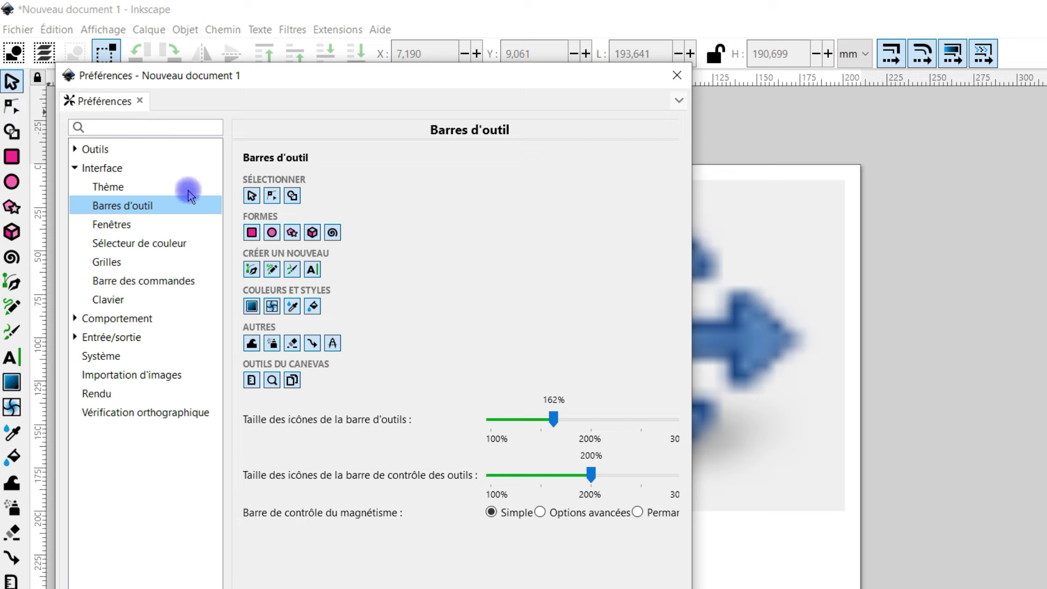
click(252, 197)
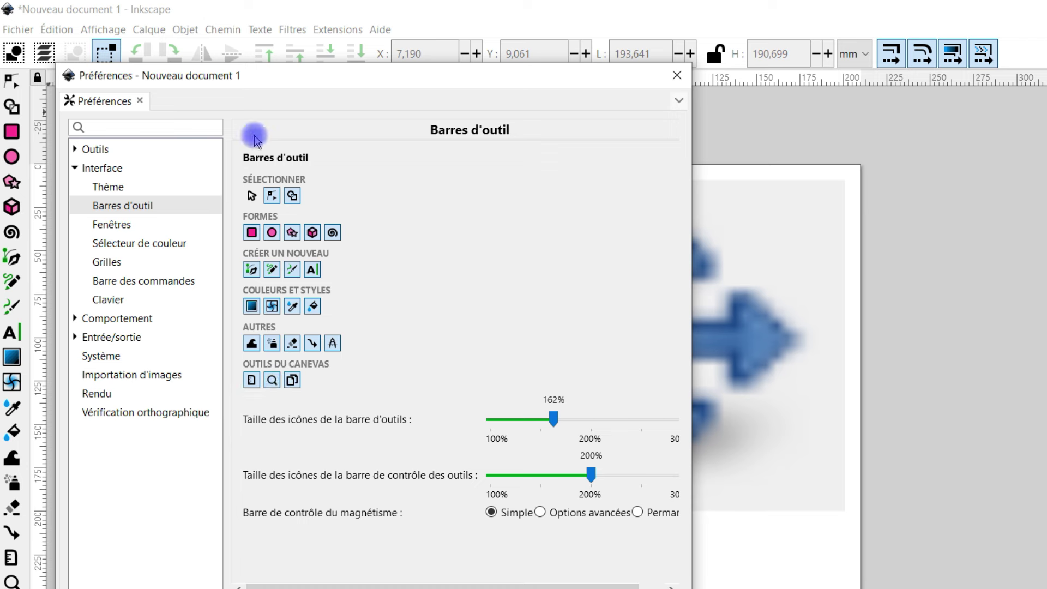
click(251, 195)
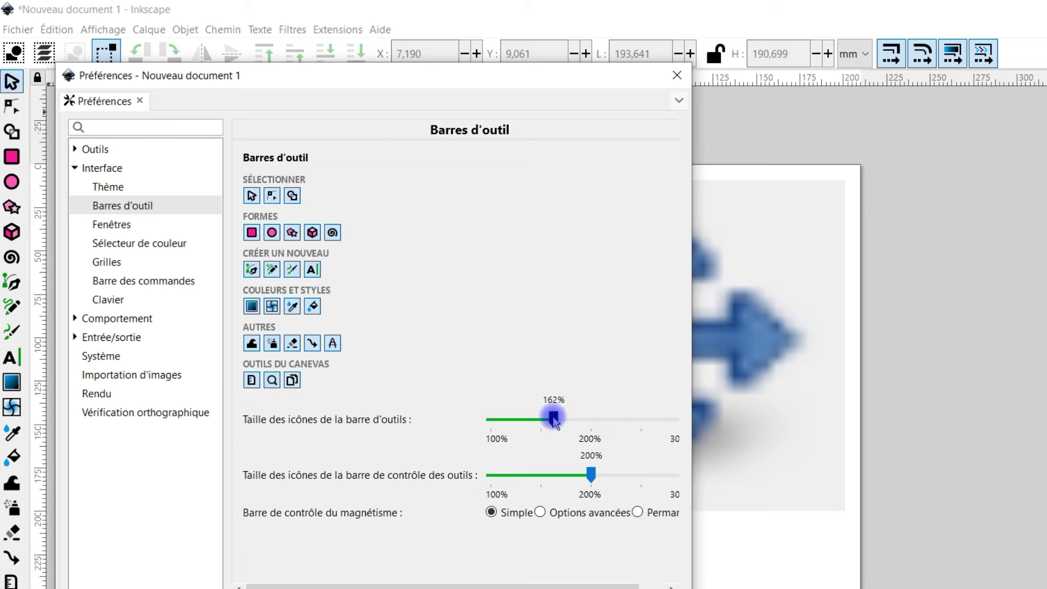
Enlarge toolbar icons to about 156% and control-bar icons to 219%, then close Preferences
drag(554, 418, 504, 425)
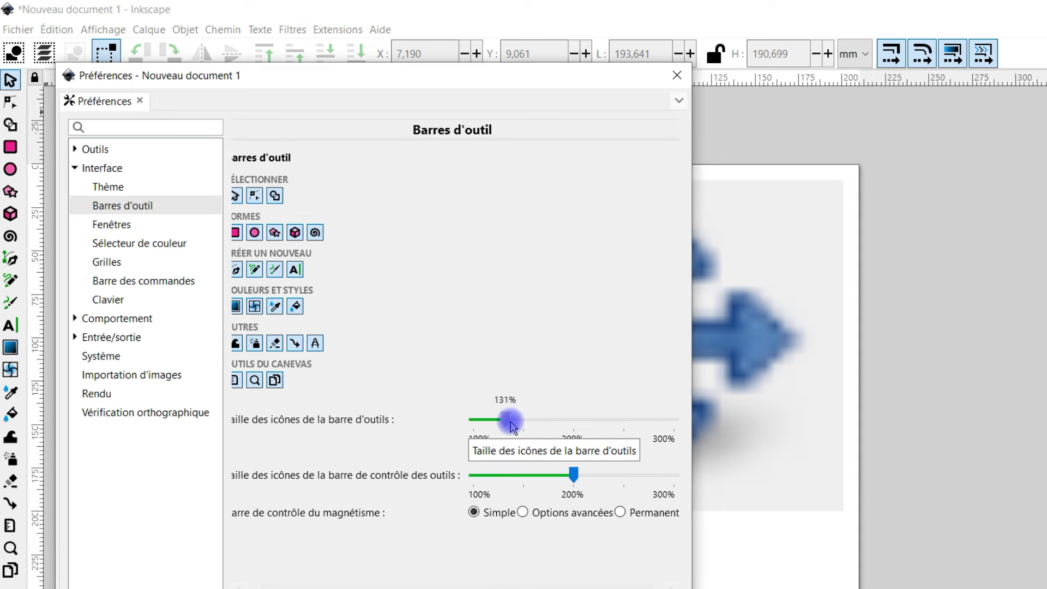
drag(501, 427, 493, 424)
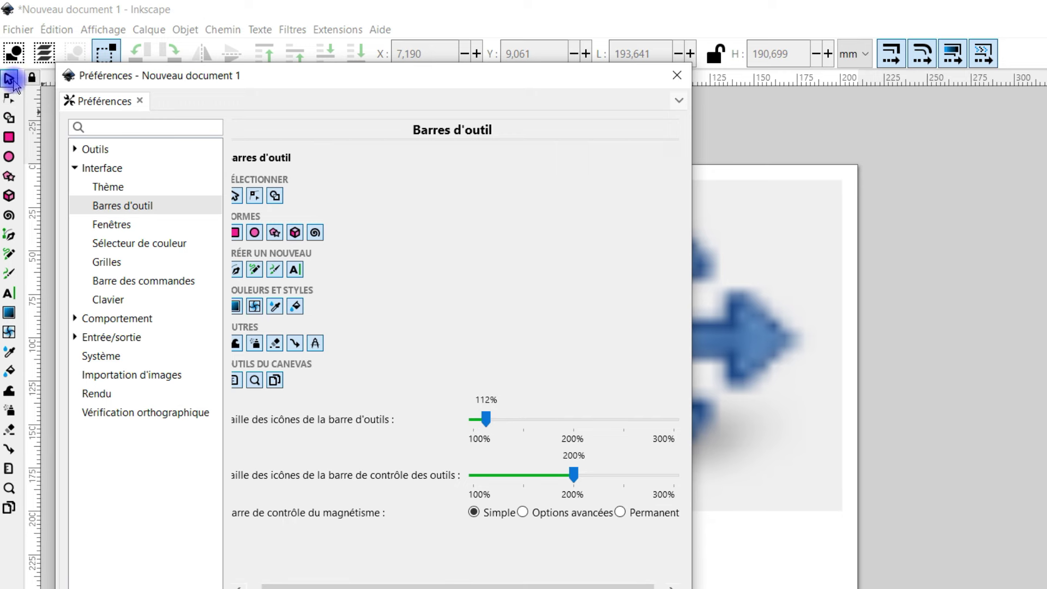
drag(486, 424, 531, 426)
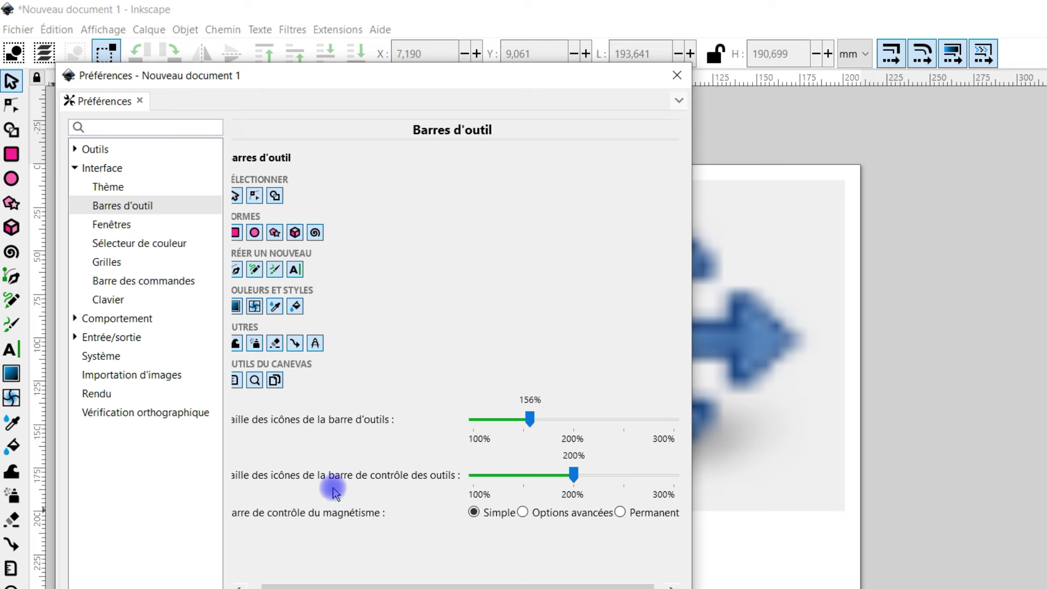
drag(336, 586, 318, 586)
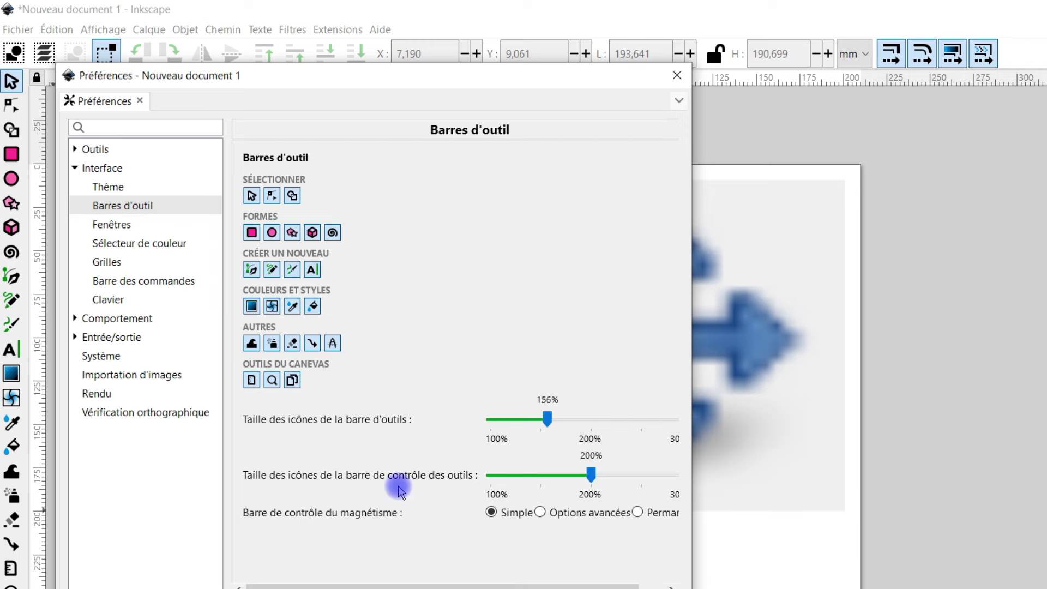
drag(438, 80, 443, 105)
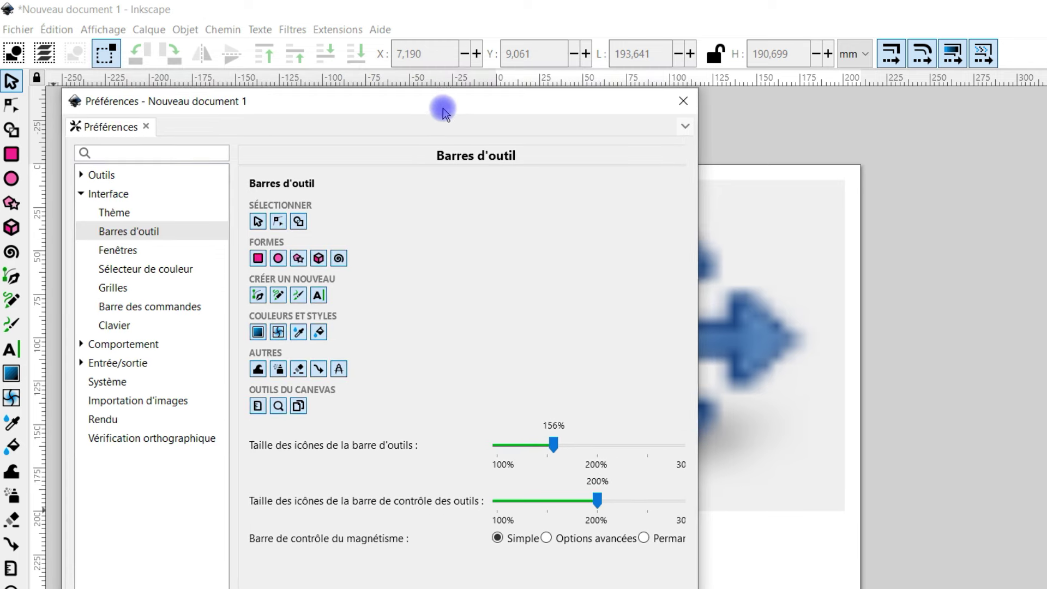
mouse_move(596, 506)
mouse_down()
mouse_move(562, 505)
mouse_move(597, 503)
mouse_up()
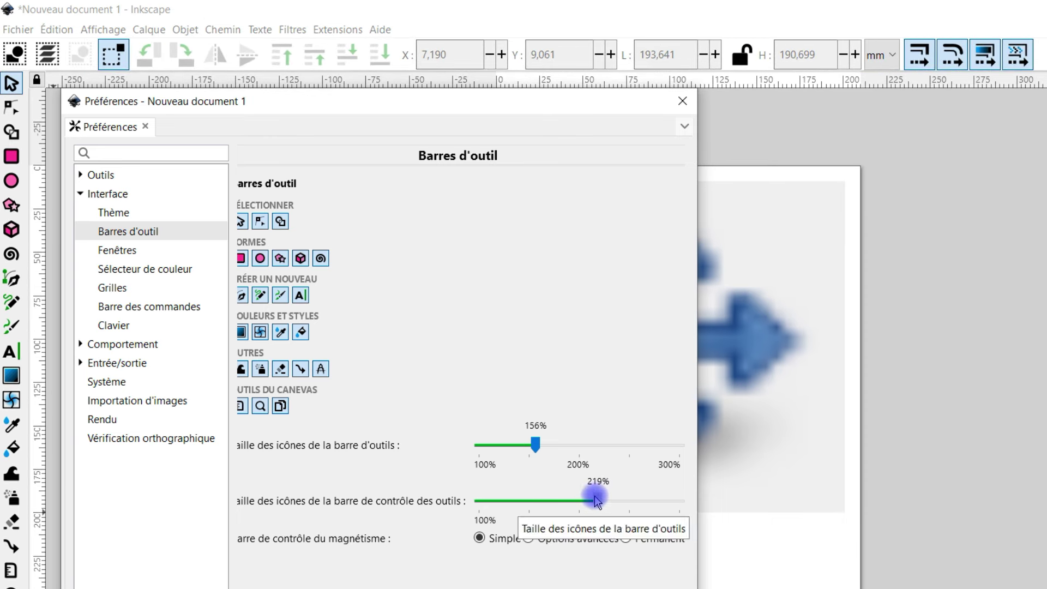
click(682, 102)
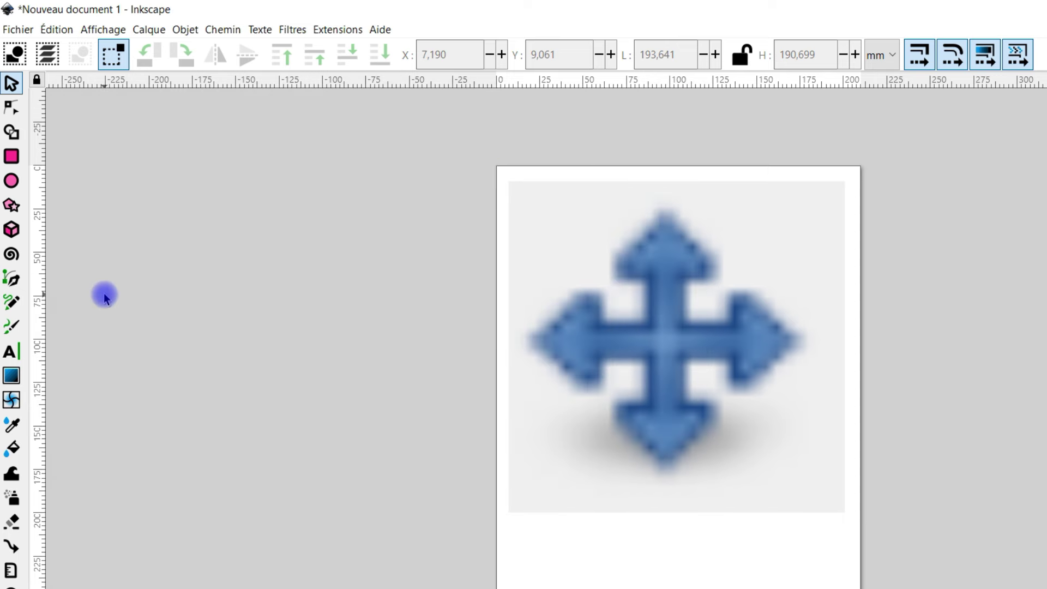
Show the docked dialogs again and drag the divider left to widen the Trace Bitmap panel
click(102, 30)
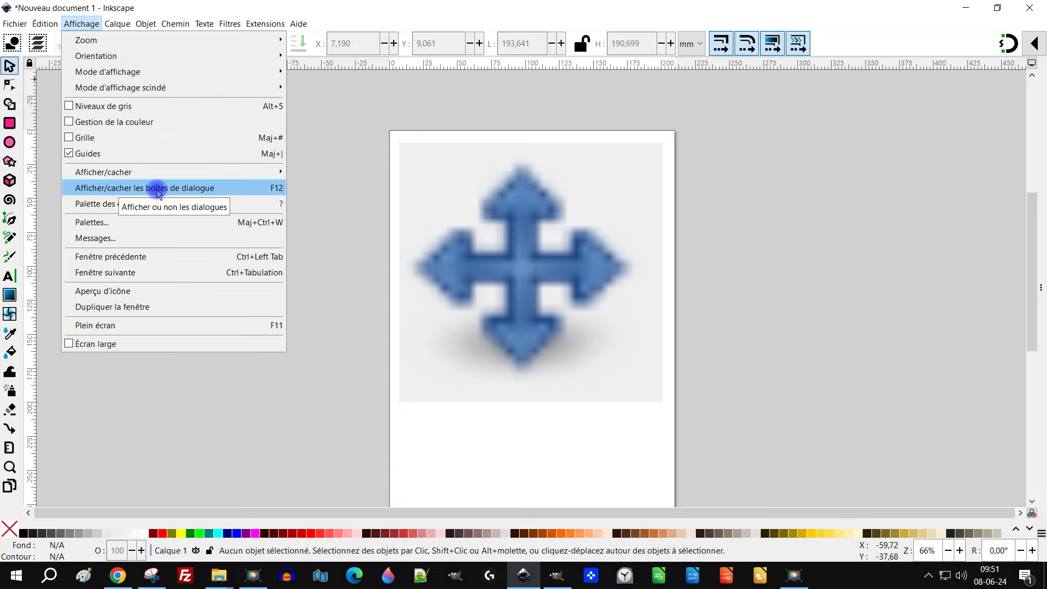
click(157, 191)
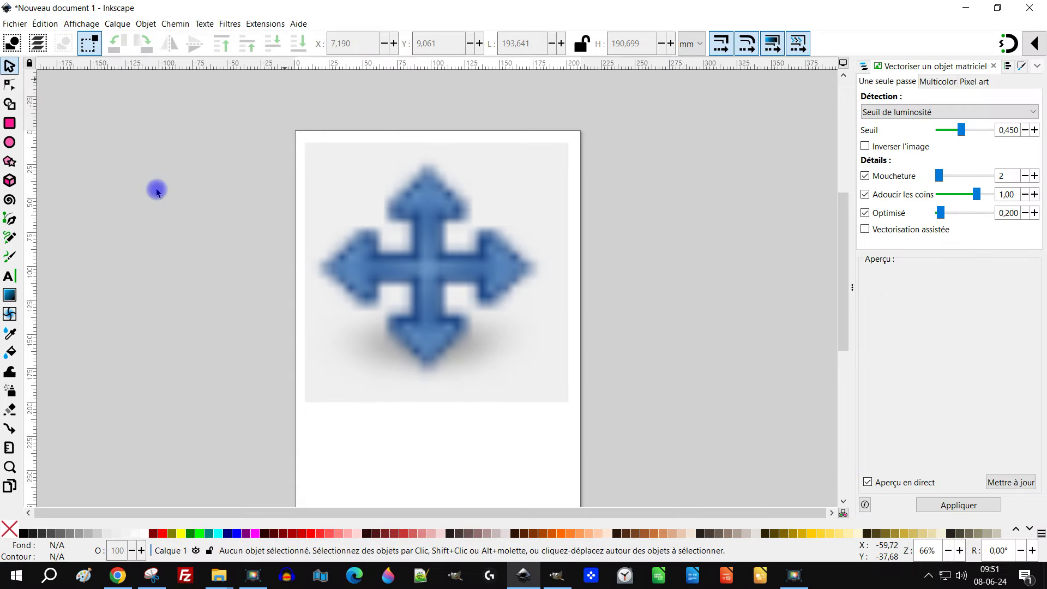
click(79, 23)
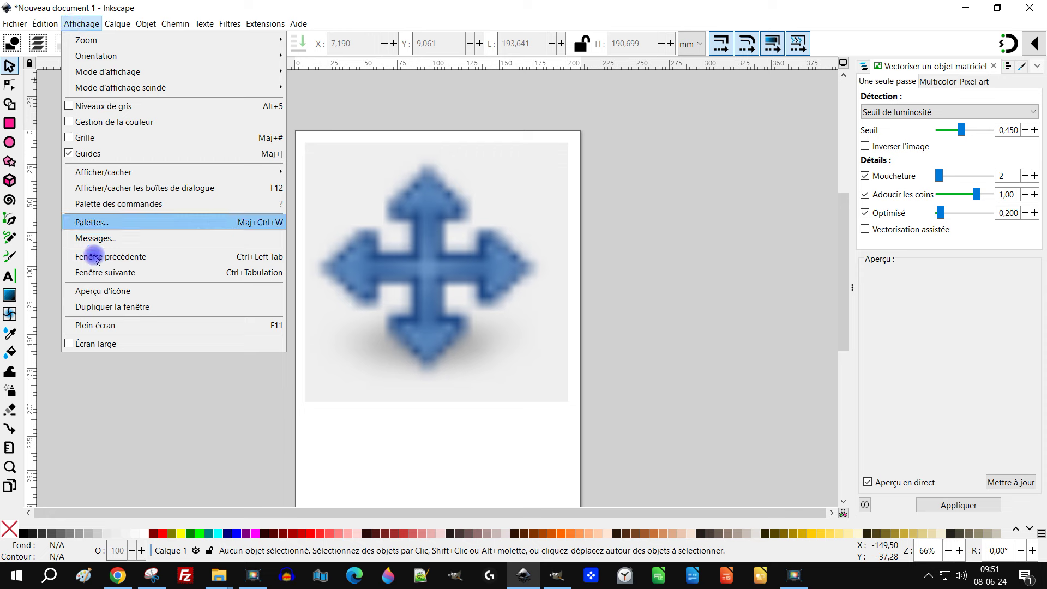
click(182, 188)
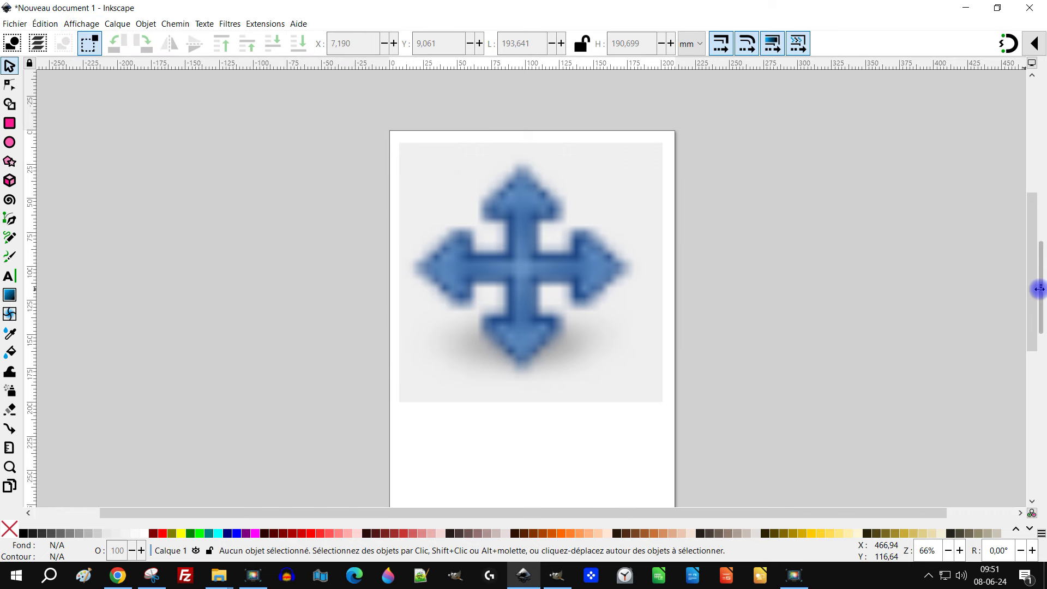
click(66, 24)
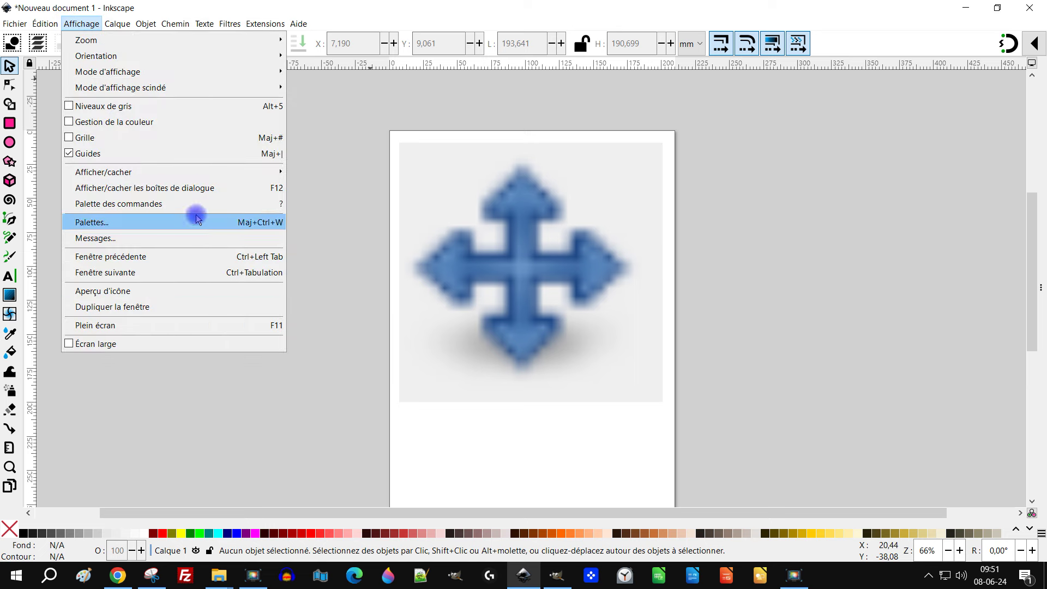
click(205, 188)
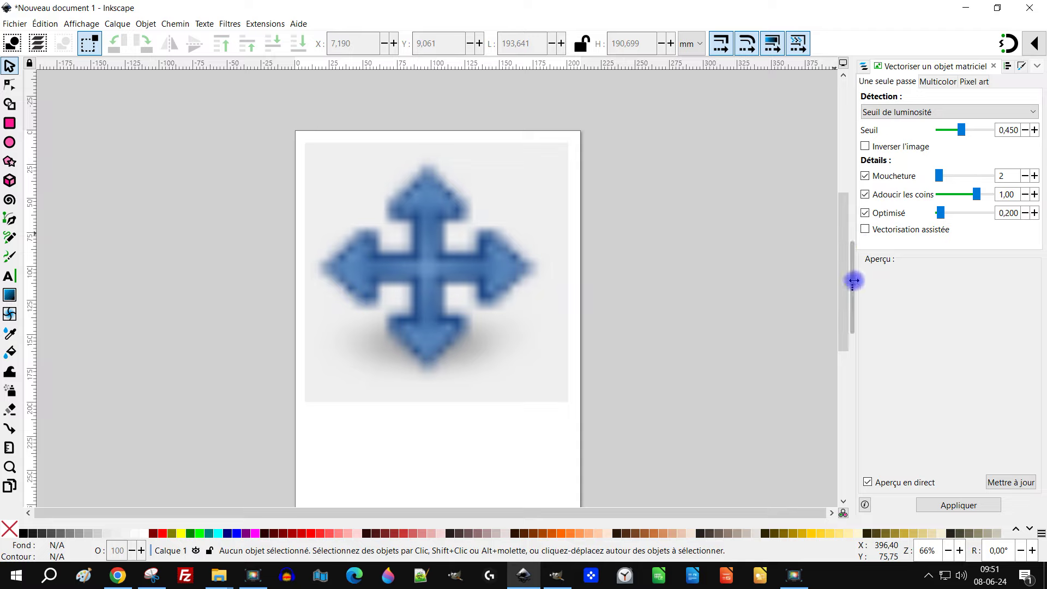
drag(852, 282, 659, 293)
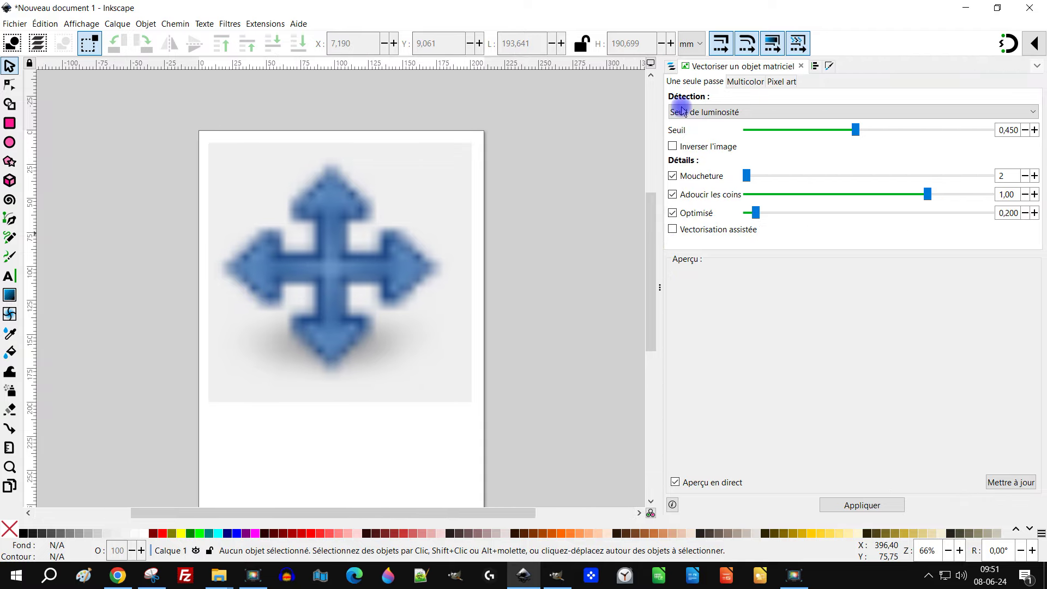
Add the Fill and Stroke and Align and Distribute dialogs to the side panel
click(672, 66)
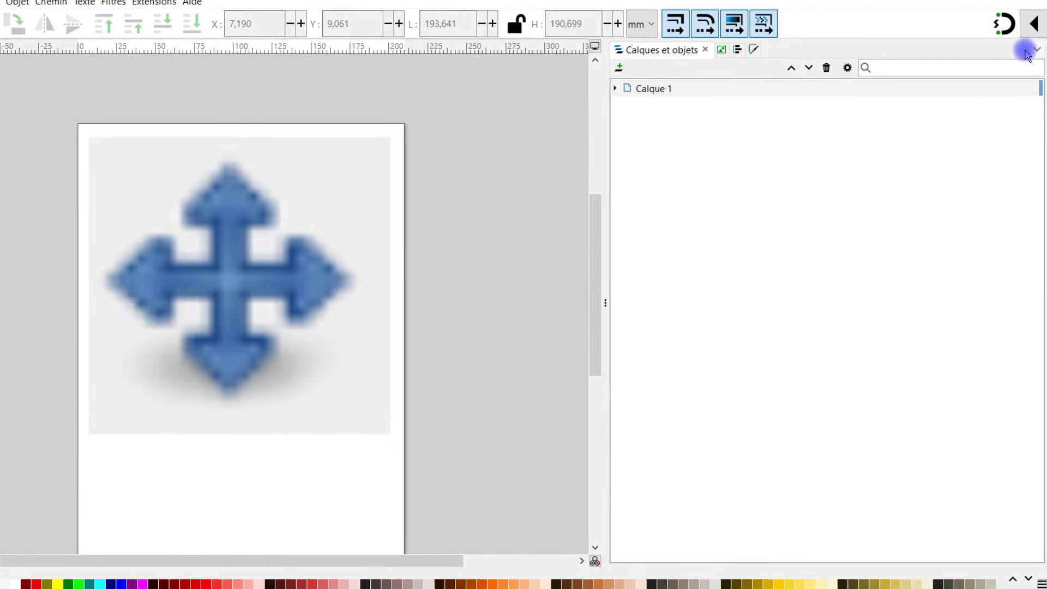
click(1036, 50)
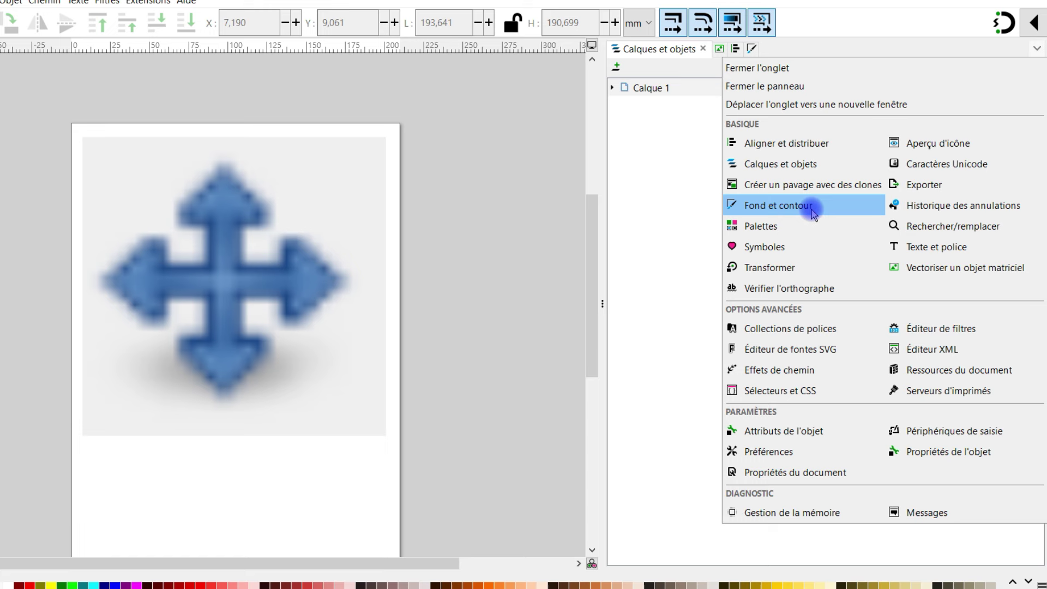
click(755, 54)
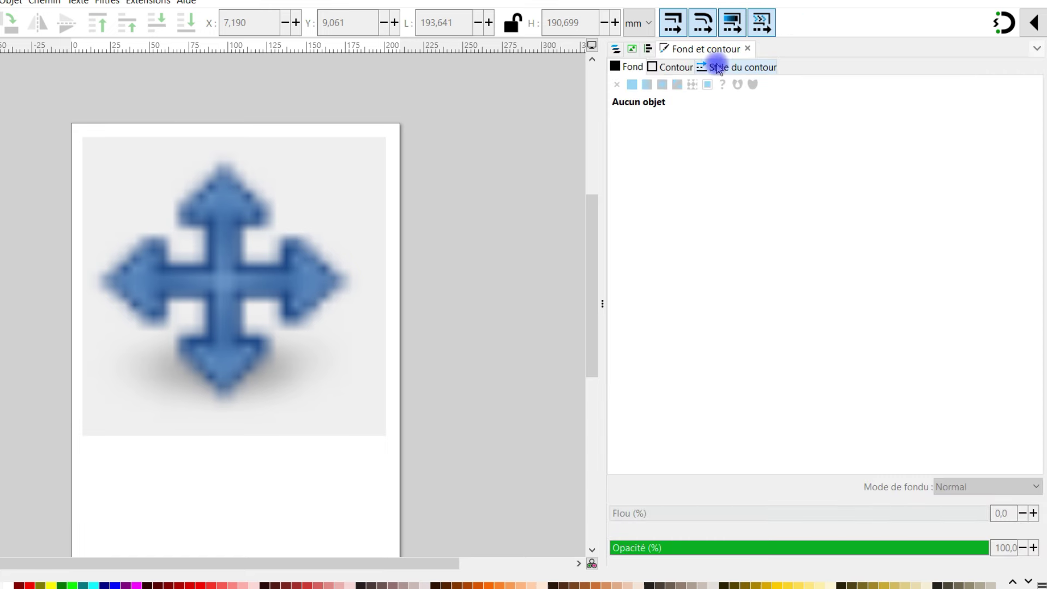
click(648, 50)
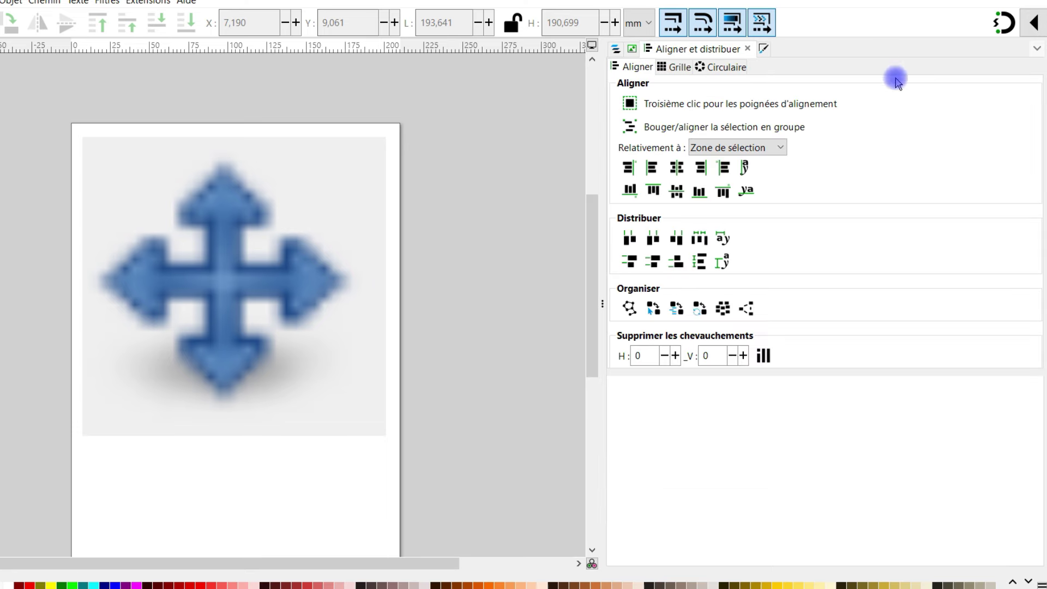
click(1037, 48)
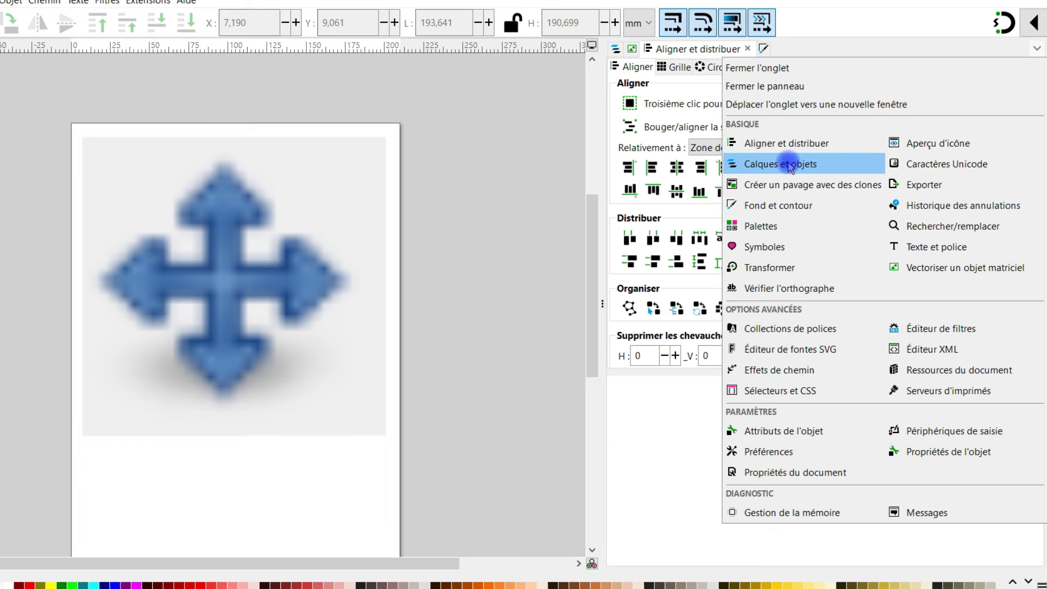
click(859, 32)
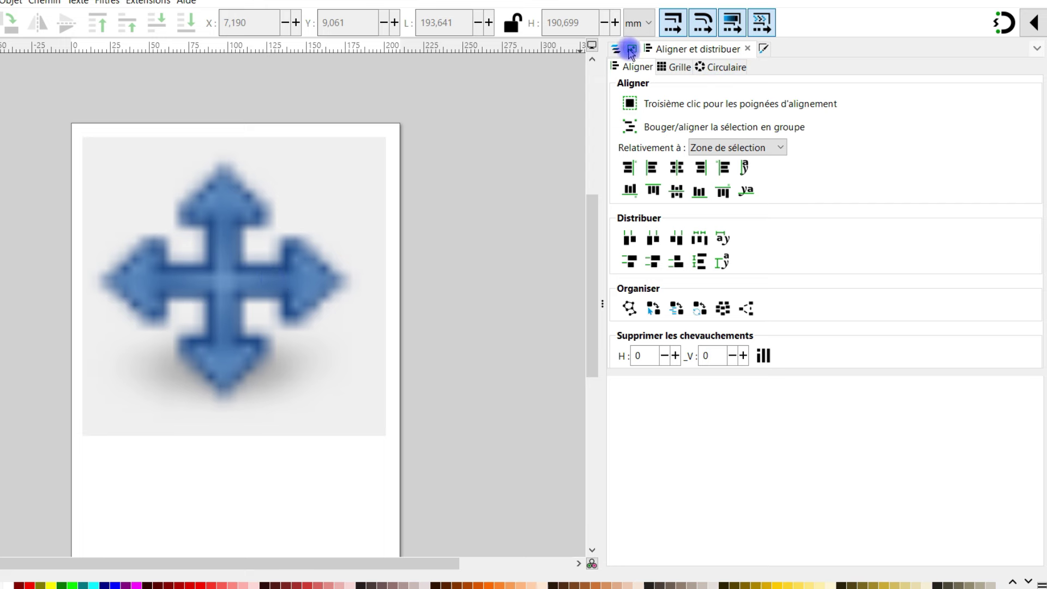
Reopen the Trace Bitmap dialog in the panel and cycle through the docked dialog tabs
click(1039, 53)
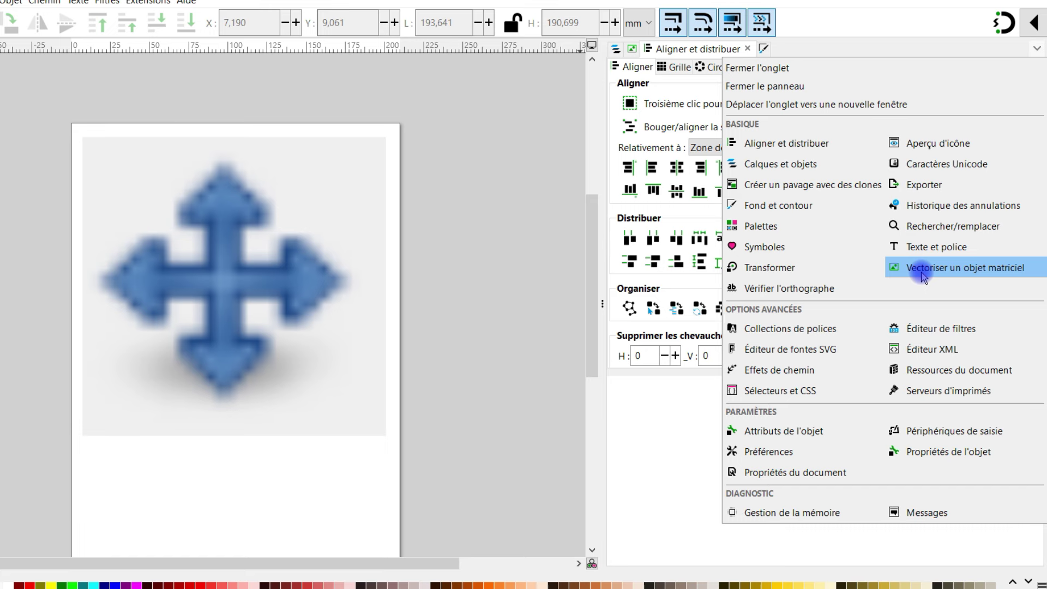
click(921, 275)
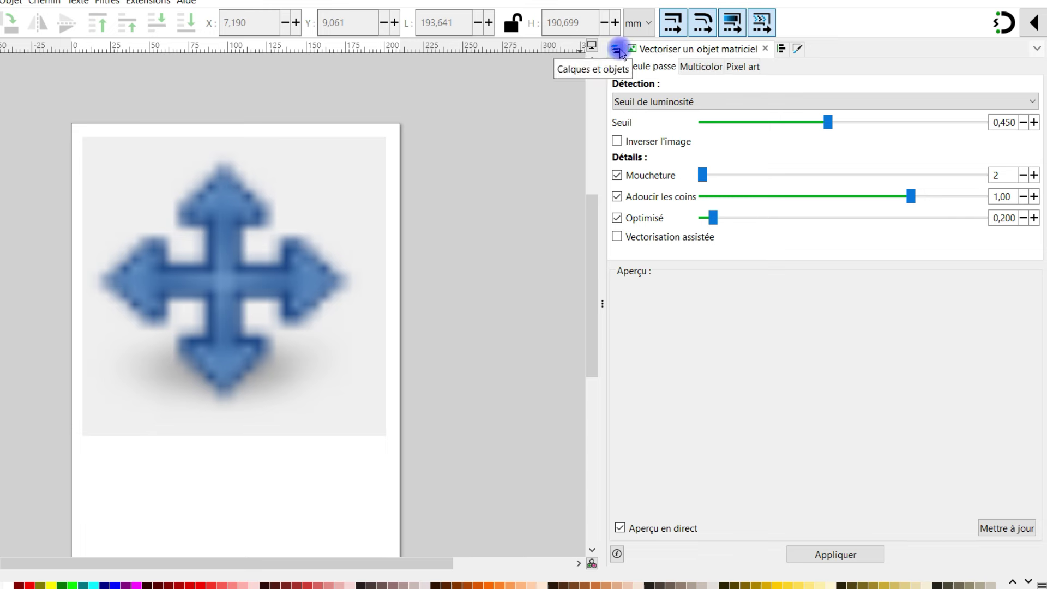
click(615, 49)
click(718, 50)
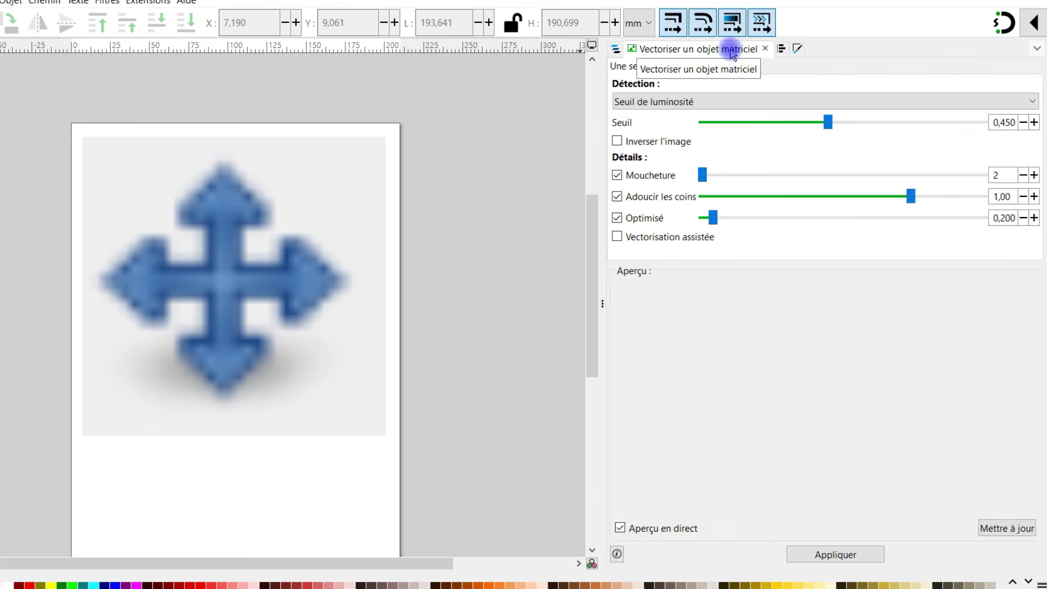
click(781, 50)
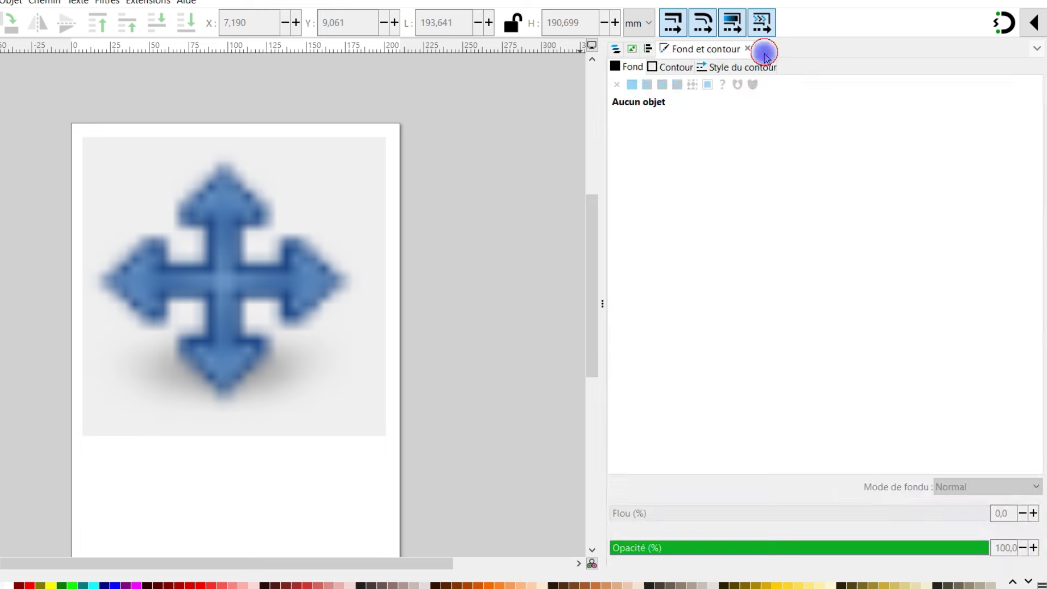
click(650, 48)
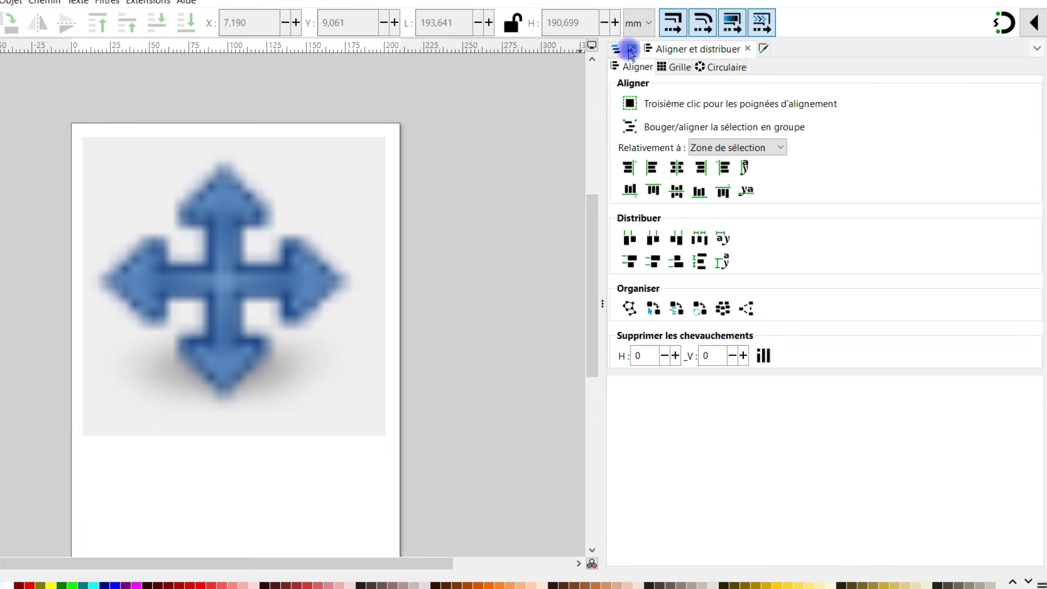
click(630, 48)
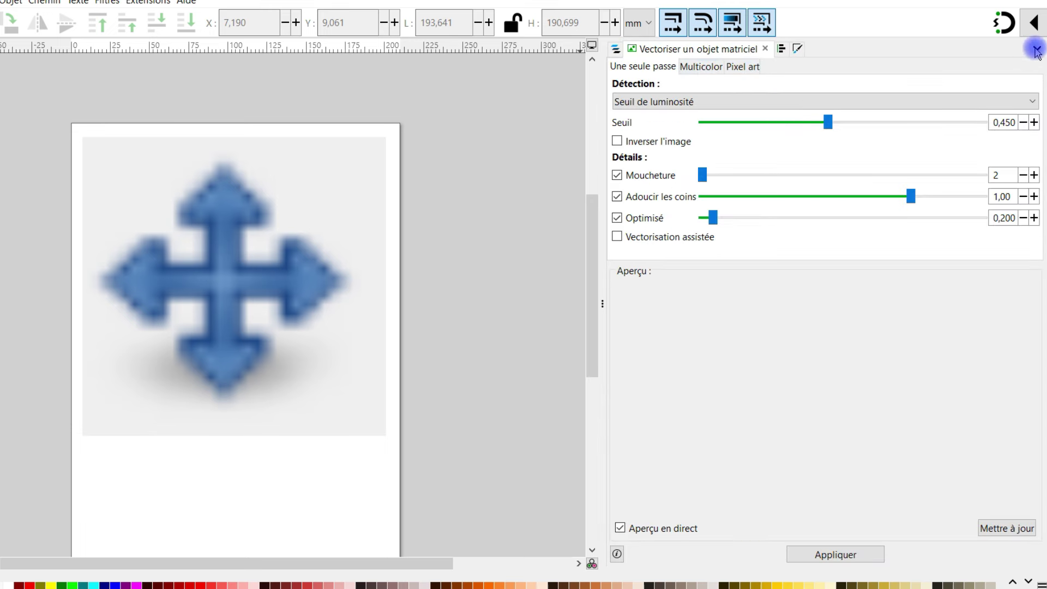
Bring up Trace Bitmap again and narrow the panel to give the canvas room
click(1037, 48)
click(957, 271)
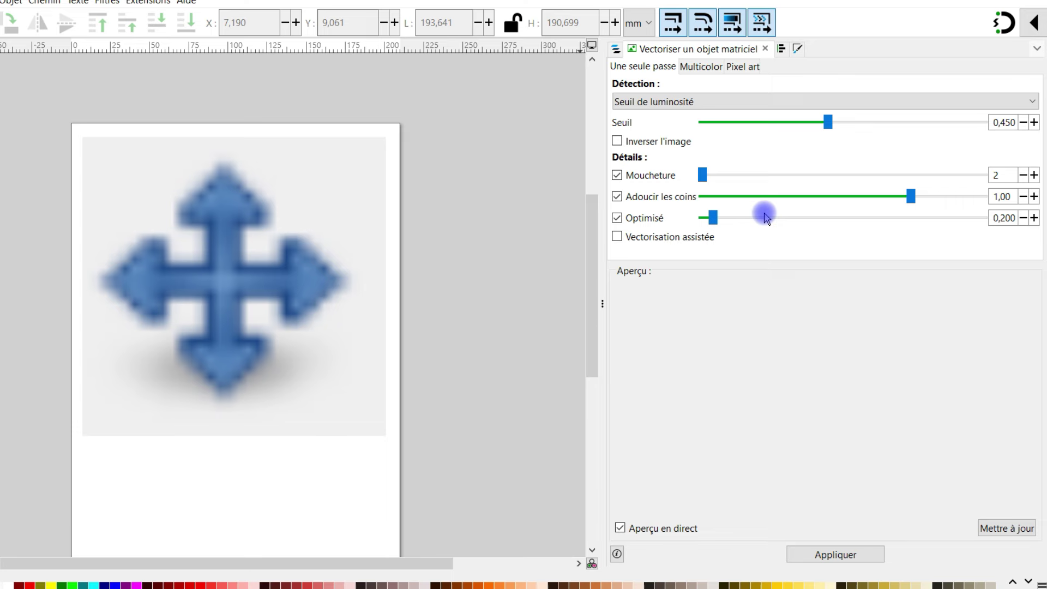
mouse_move(603, 309)
mouse_down()
mouse_move(722, 331)
mouse_move(623, 341)
mouse_up()
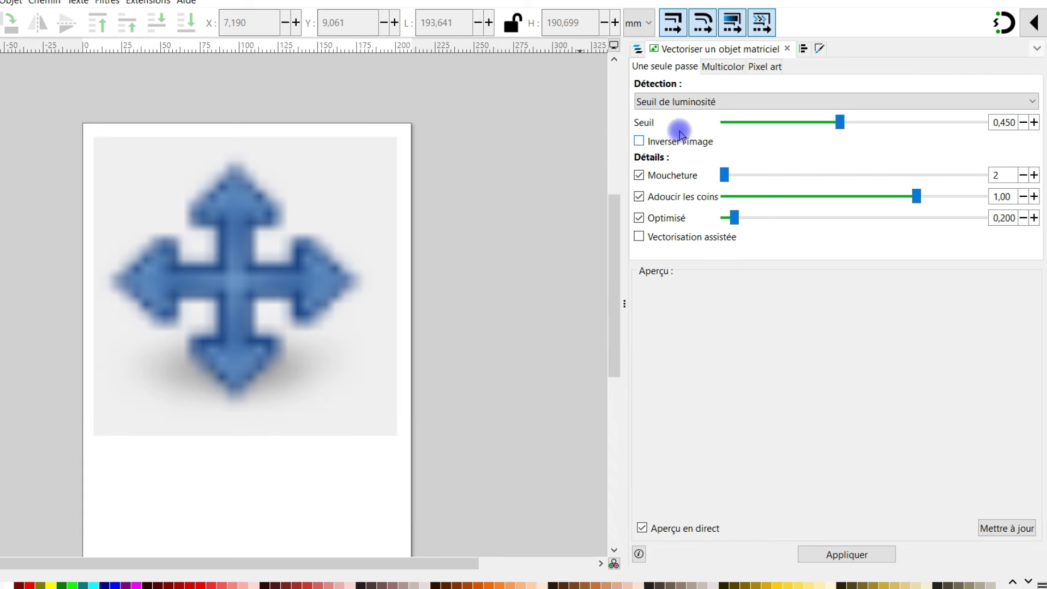
Select the blurry arrow image and set the brightness threshold to 0.597 so the preview is solid
click(357, 173)
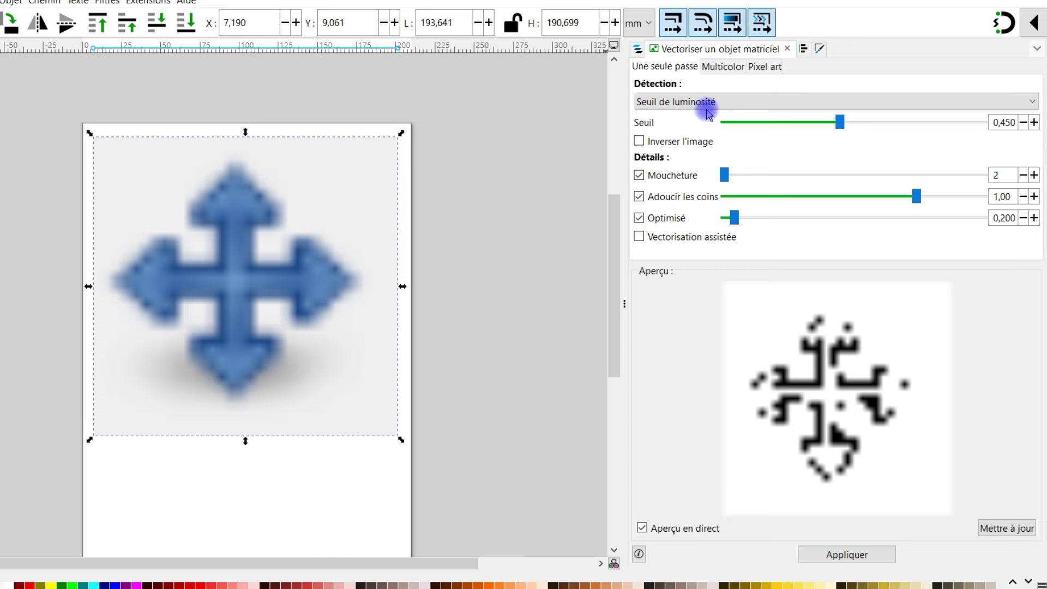
click(688, 103)
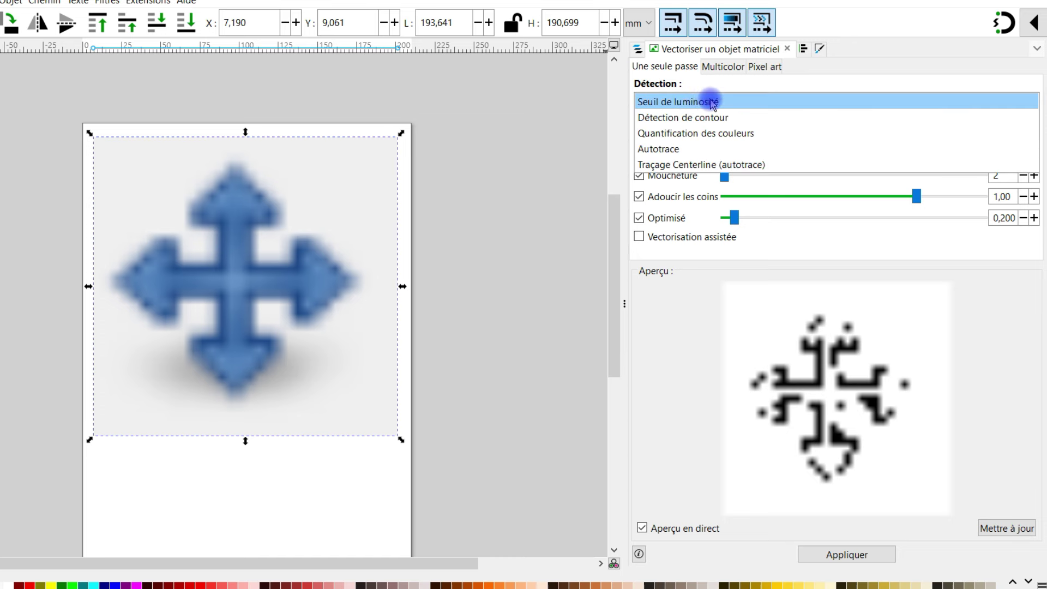
click(729, 83)
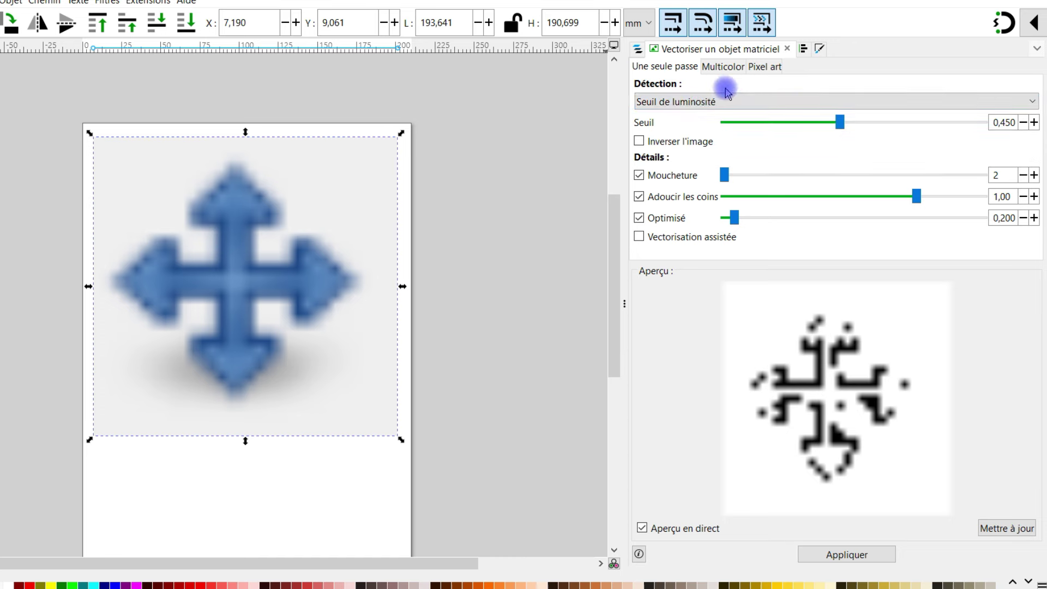
drag(843, 127, 874, 133)
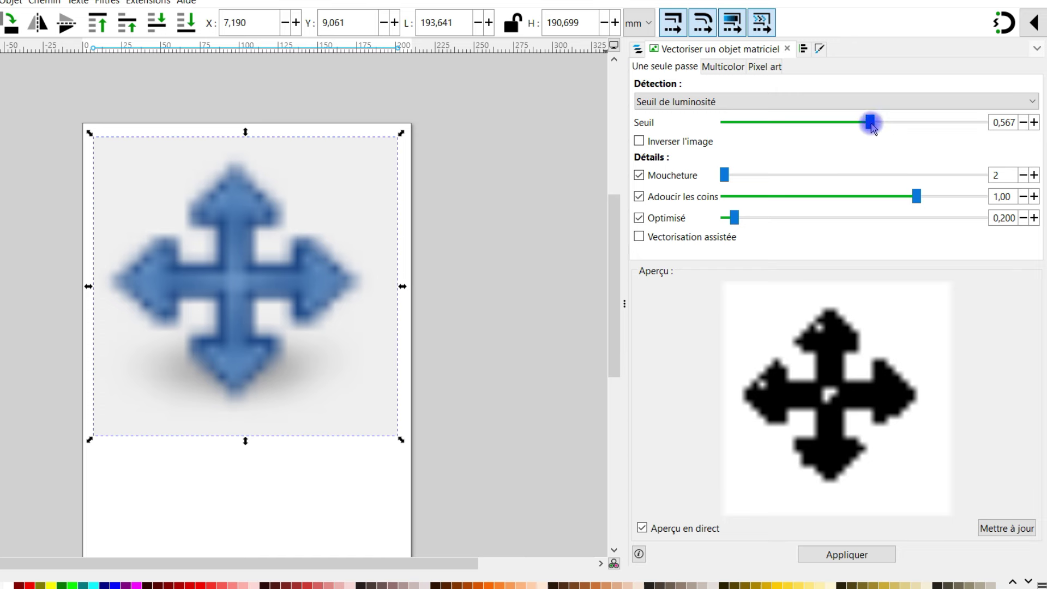
click(1034, 124)
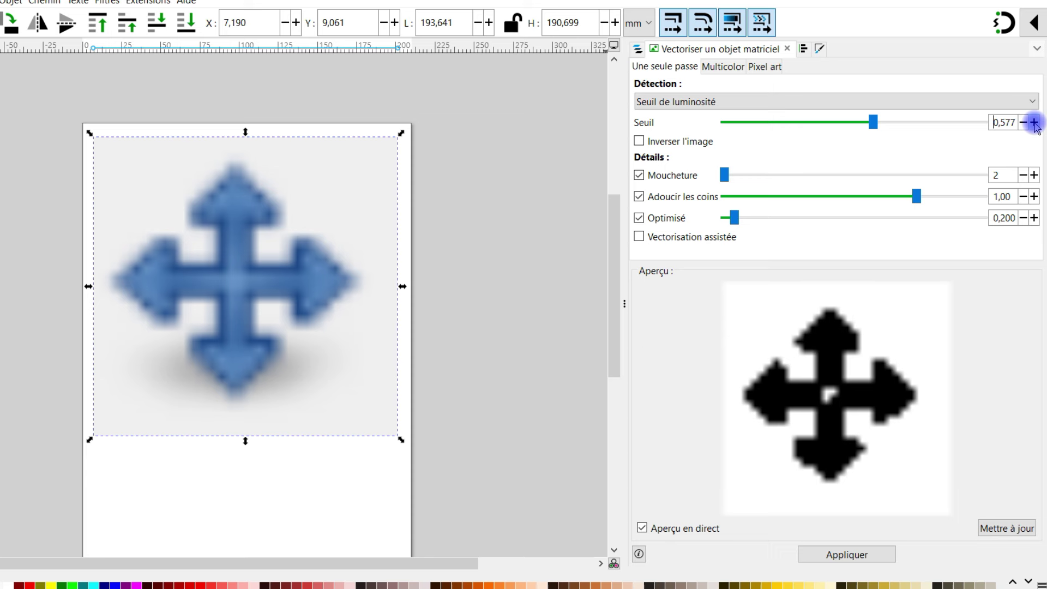
click(1035, 123)
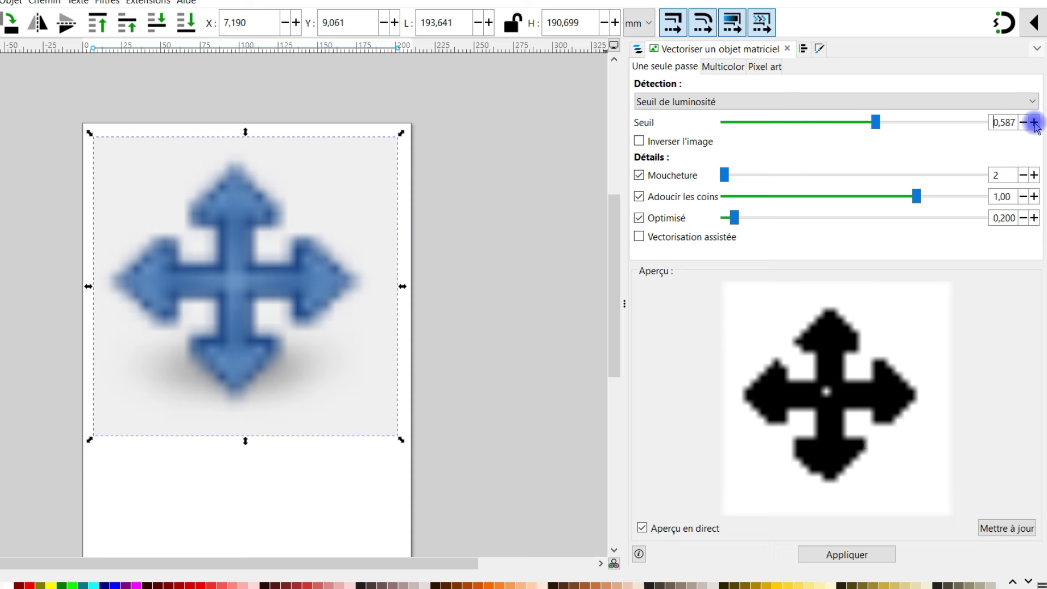
click(1035, 124)
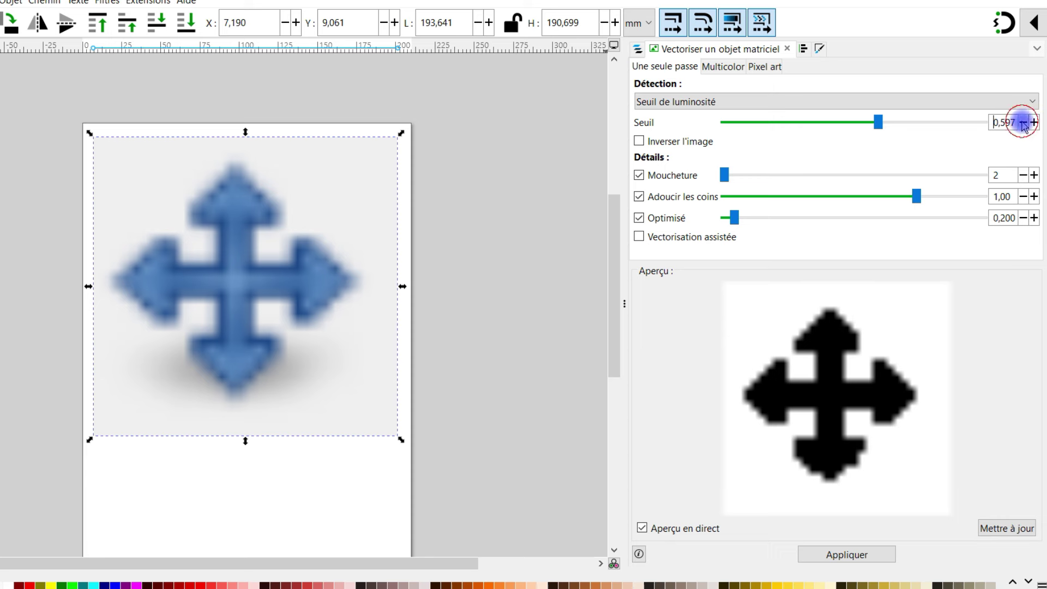
click(1023, 124)
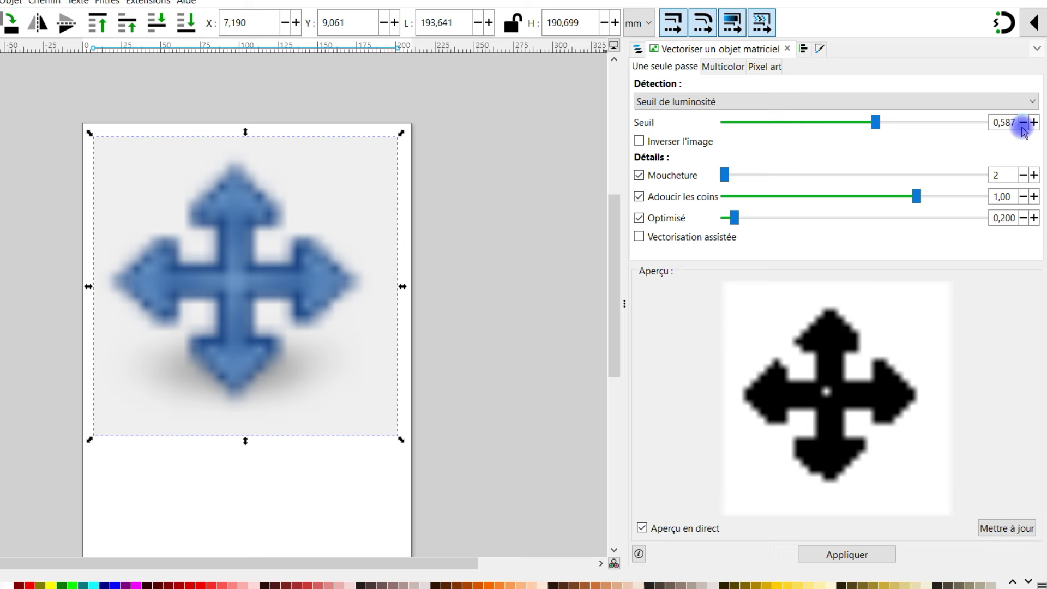
click(1034, 124)
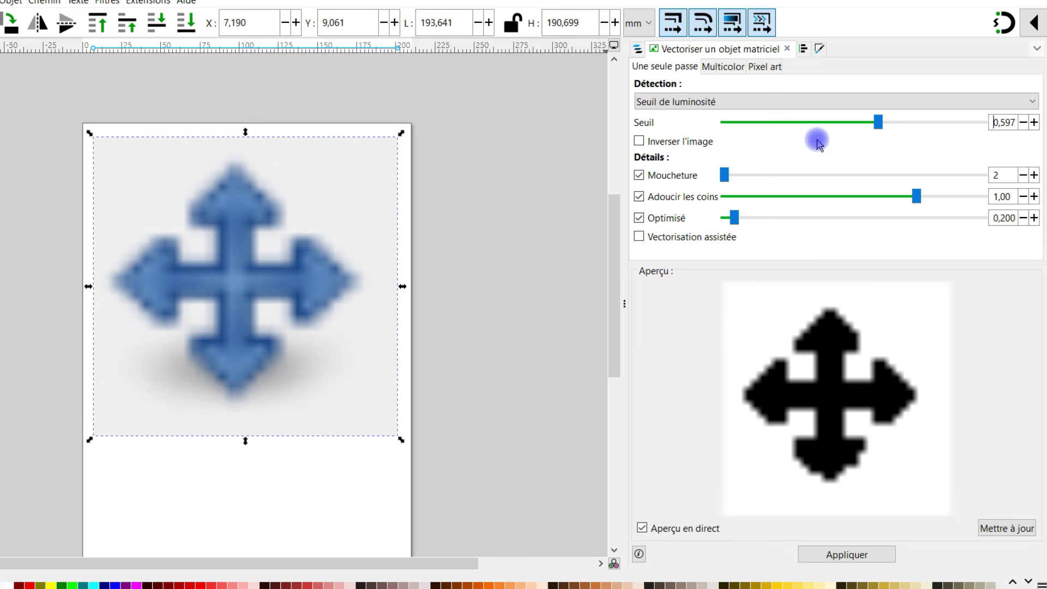
Turn off Invert image, set Speckles to 0, and apply the trace
click(639, 143)
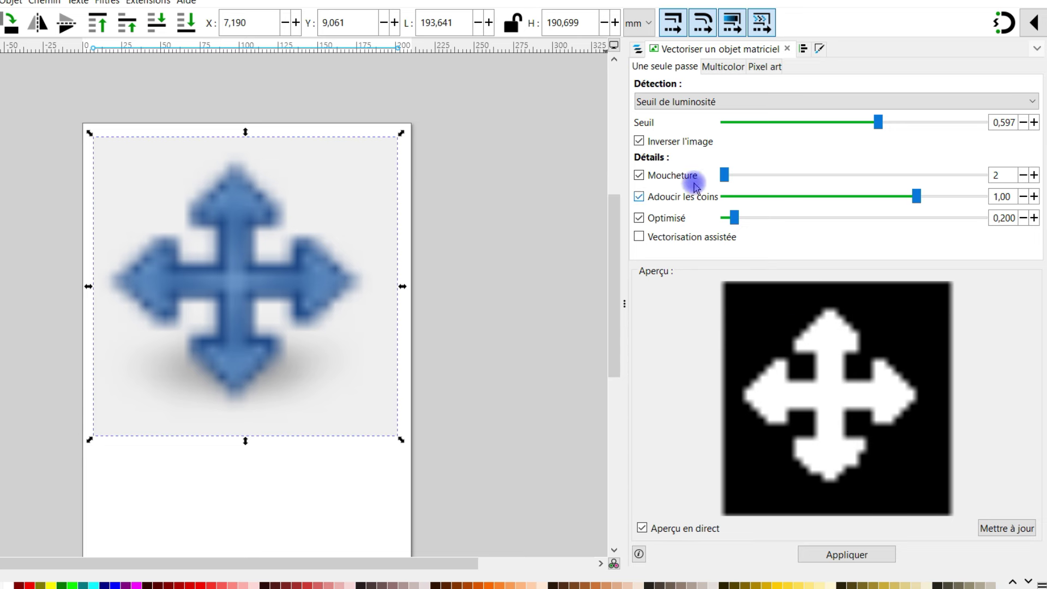
click(639, 140)
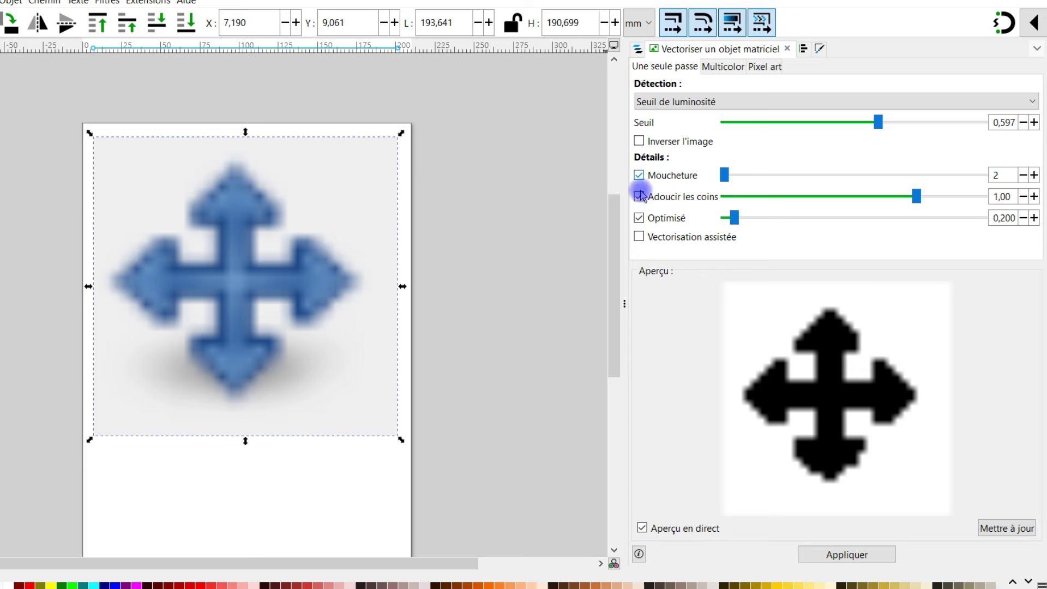
drag(724, 175, 702, 186)
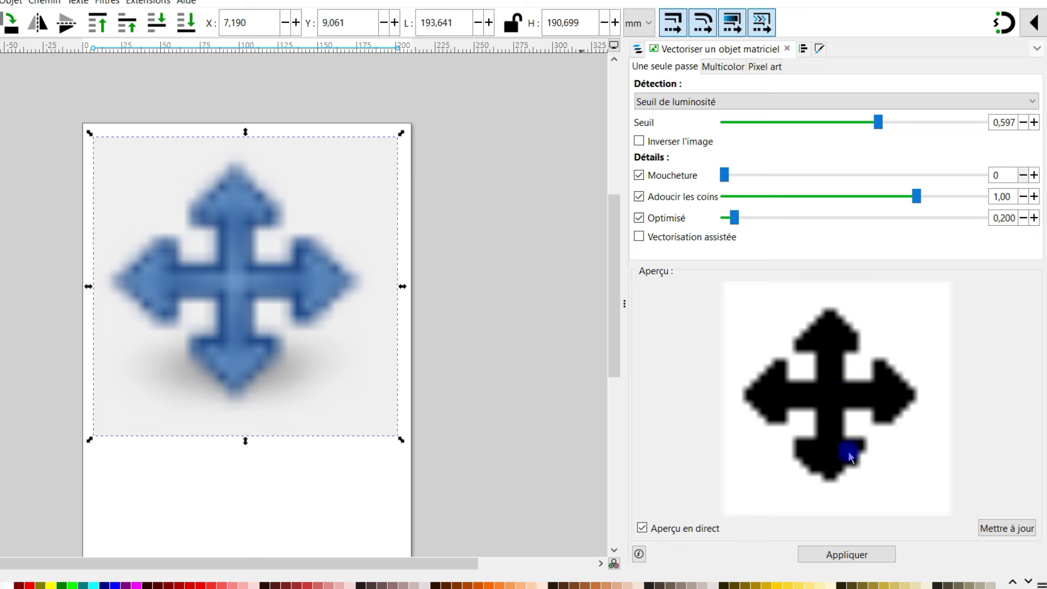
click(848, 555)
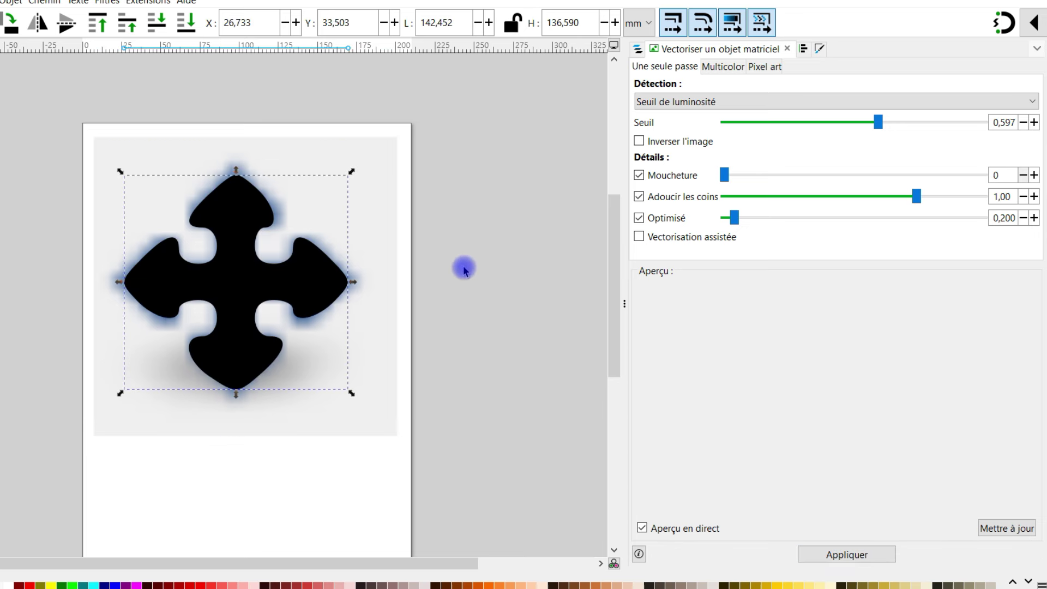
Delete the rounded-corner trace, turn off Smooth corners, and retrace the bitmap
scroll(212, 284, up, 2)
scroll(227, 285, down, 1)
scroll(237, 284, up, 1)
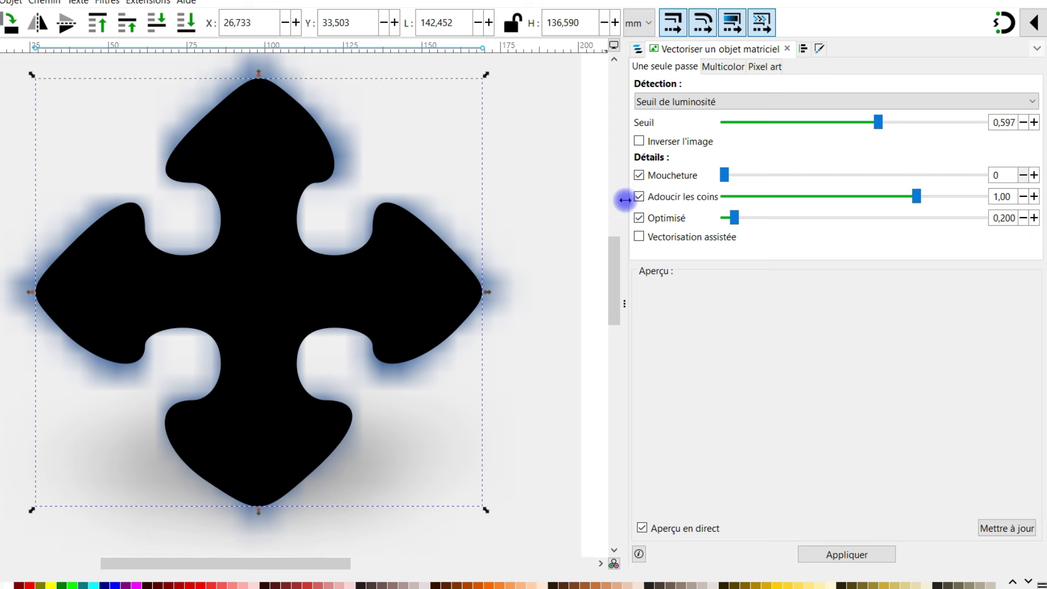
key(Delete)
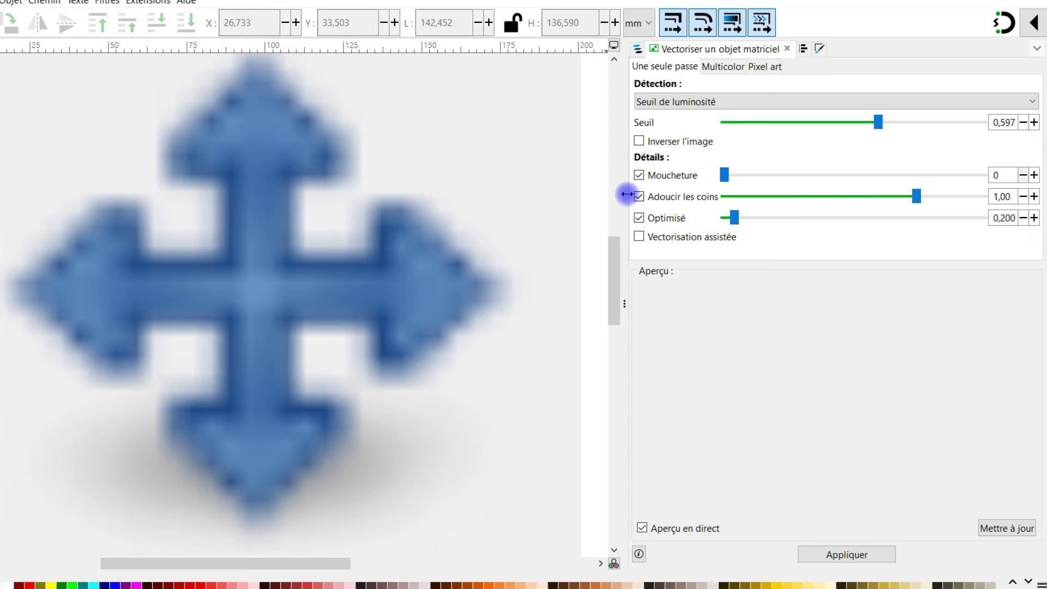
click(641, 199)
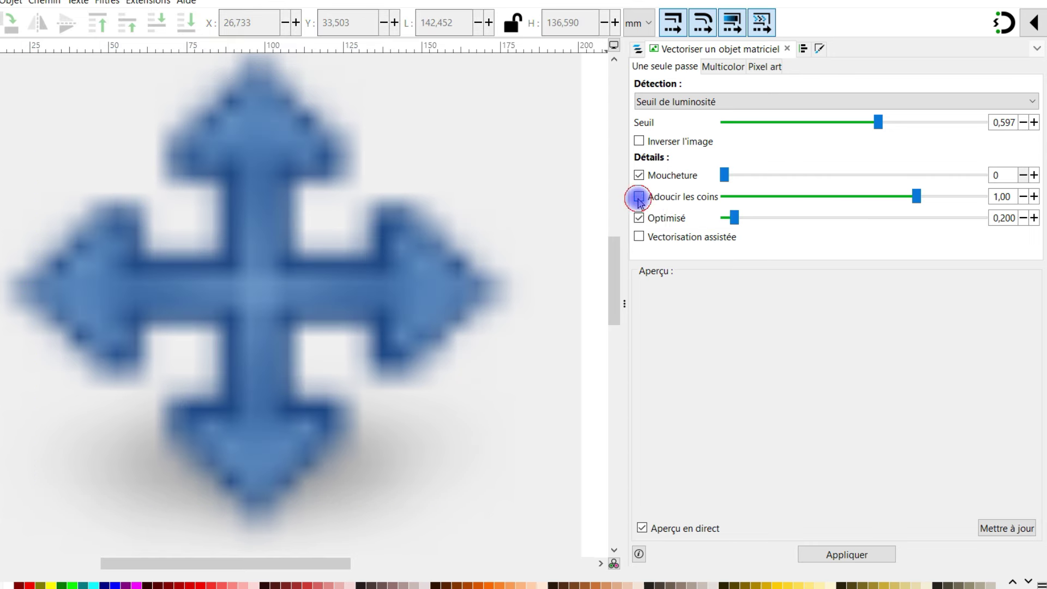
click(490, 268)
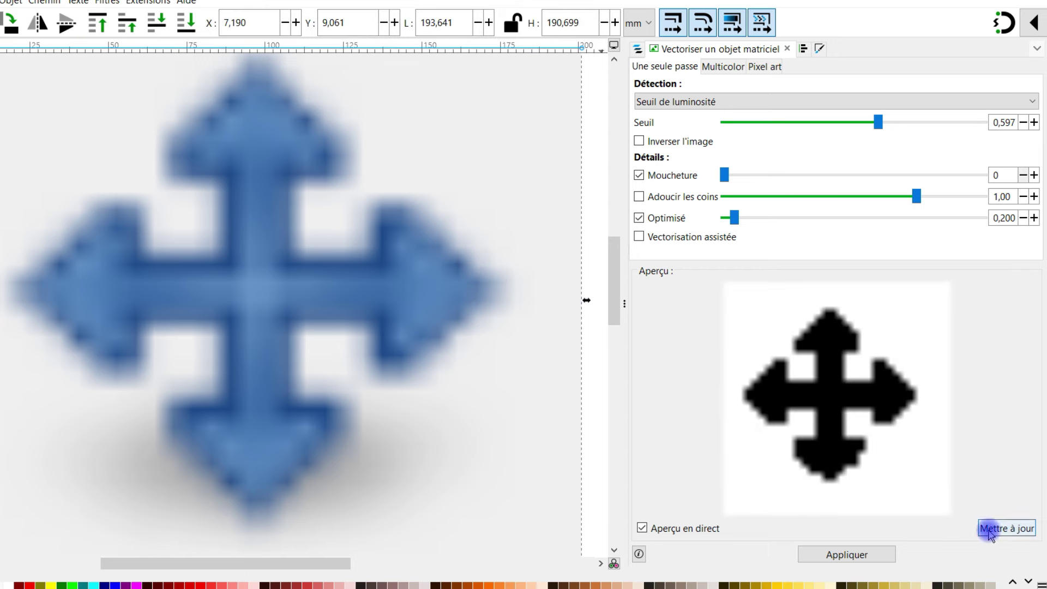
click(862, 555)
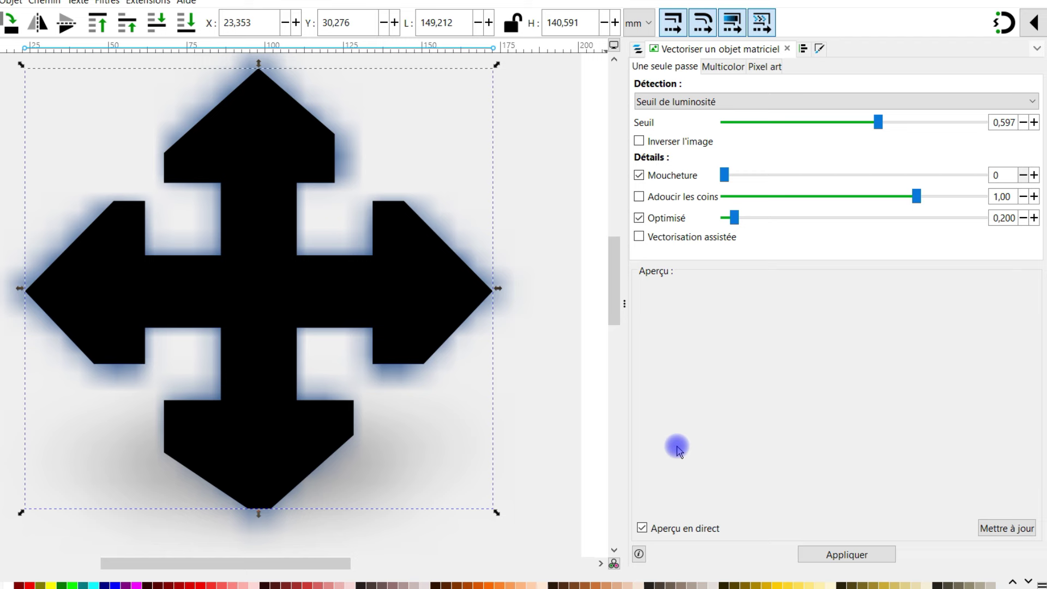
Delete that trace, confirm corner smoothing is off, refresh the preview, and trace again
key(Delete)
click(394, 292)
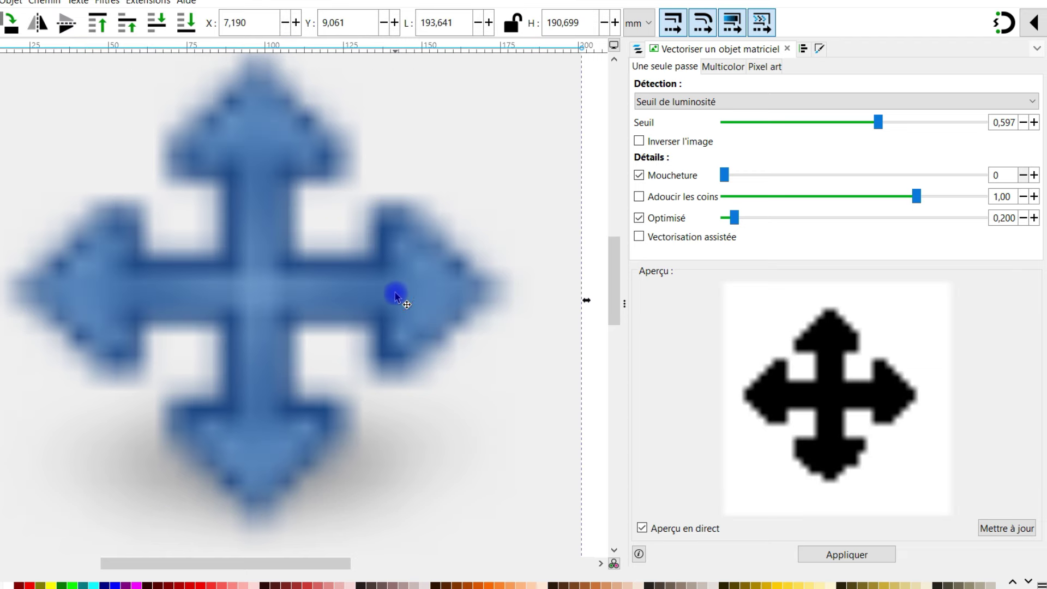
click(639, 197)
click(1006, 529)
click(638, 200)
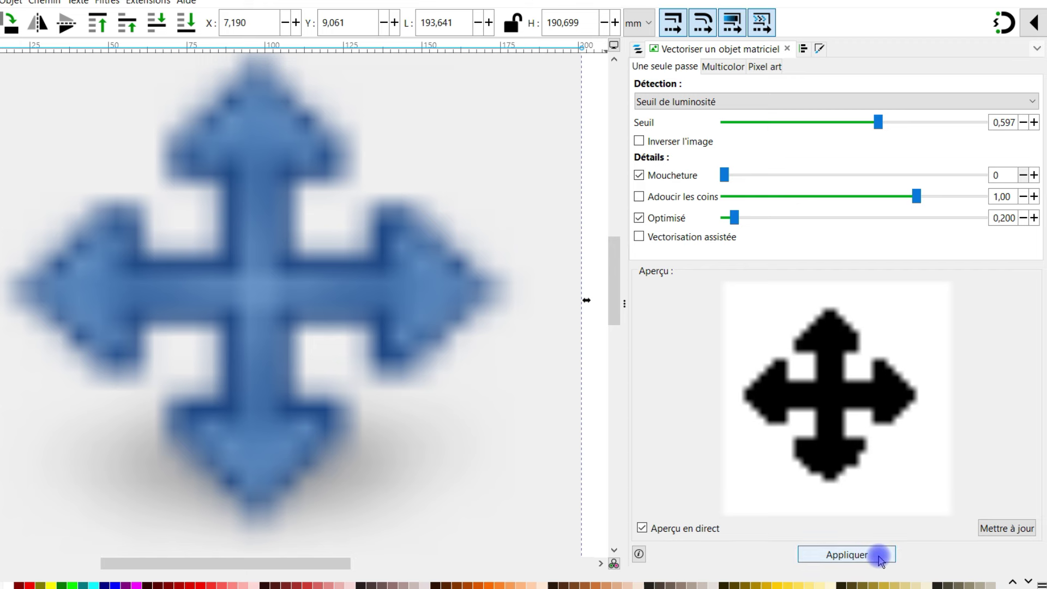
click(844, 555)
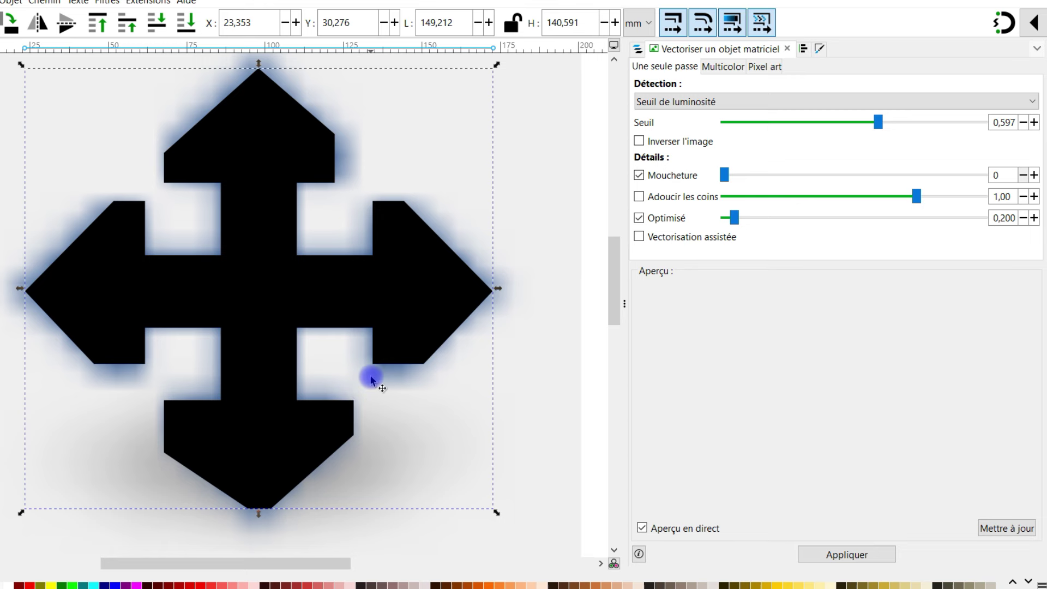
scroll(402, 379, down, 1)
scroll(409, 393, down, 2)
scroll(437, 422, up, 2)
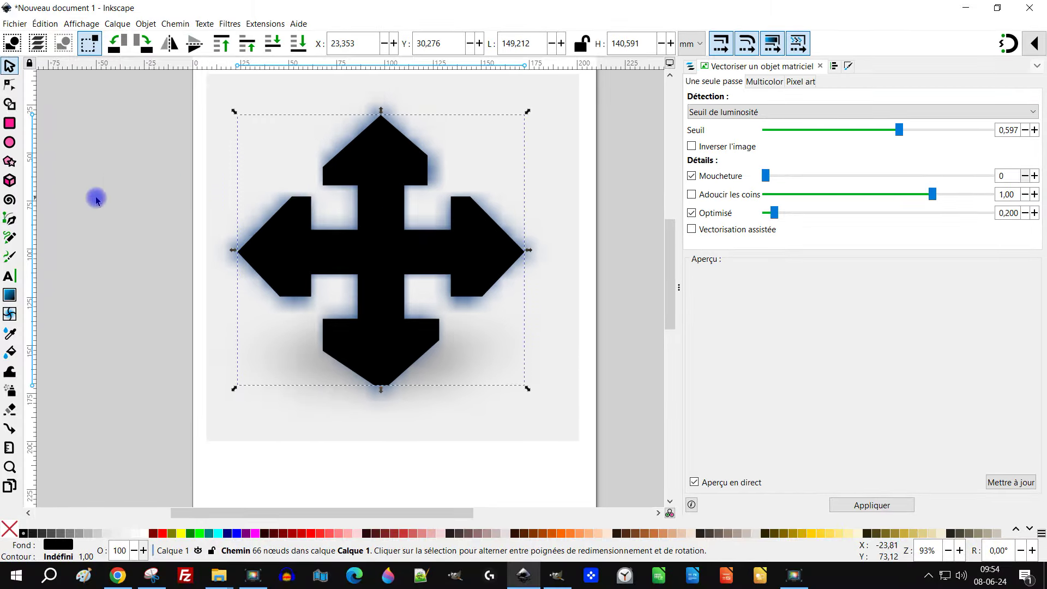
Drag a vertical guide from the left ruler onto the right edge of the cross's shaft
click(80, 24)
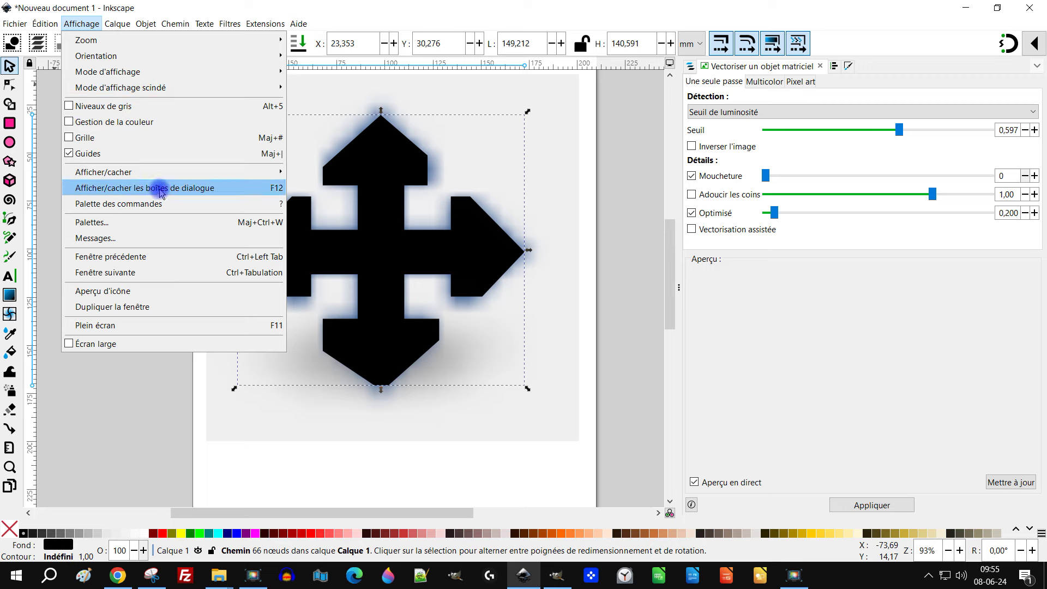
mouse_move(173, 171)
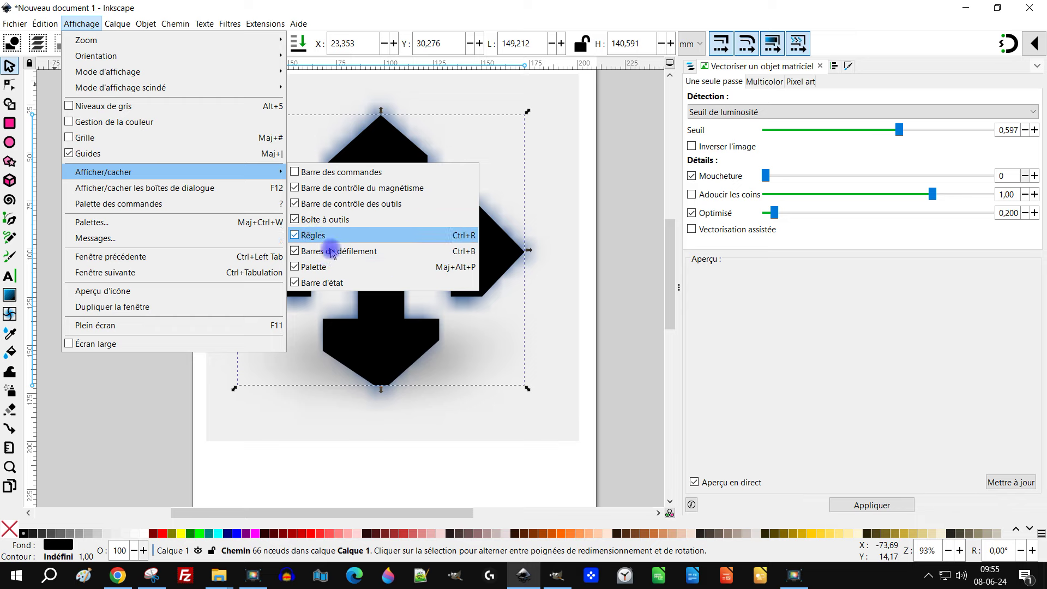
click(336, 12)
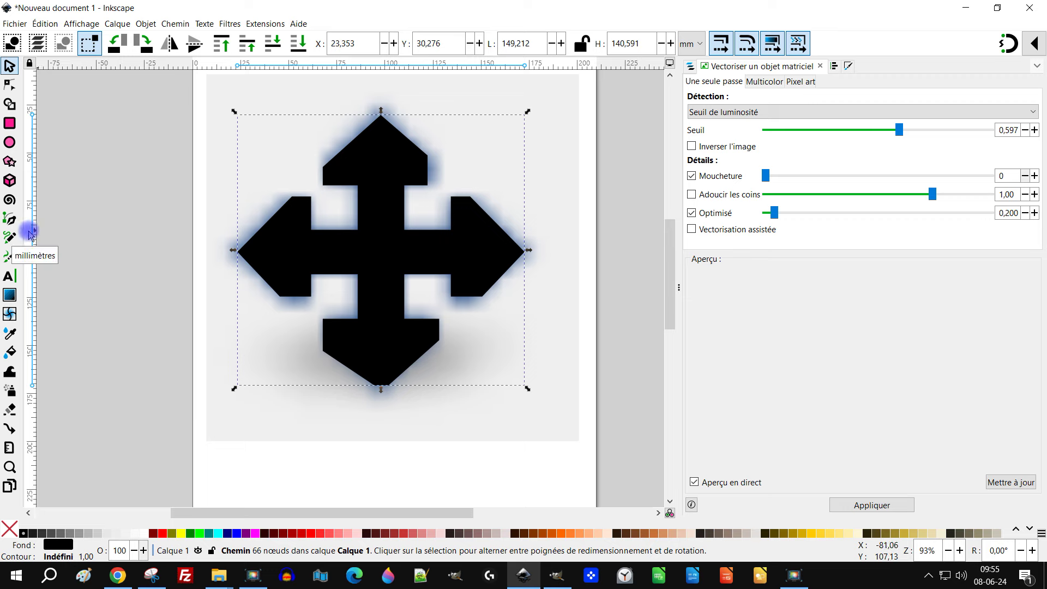
mouse_move(31, 233)
mouse_down()
mouse_move(204, 280)
mouse_move(319, 323)
mouse_move(312, 335)
mouse_up()
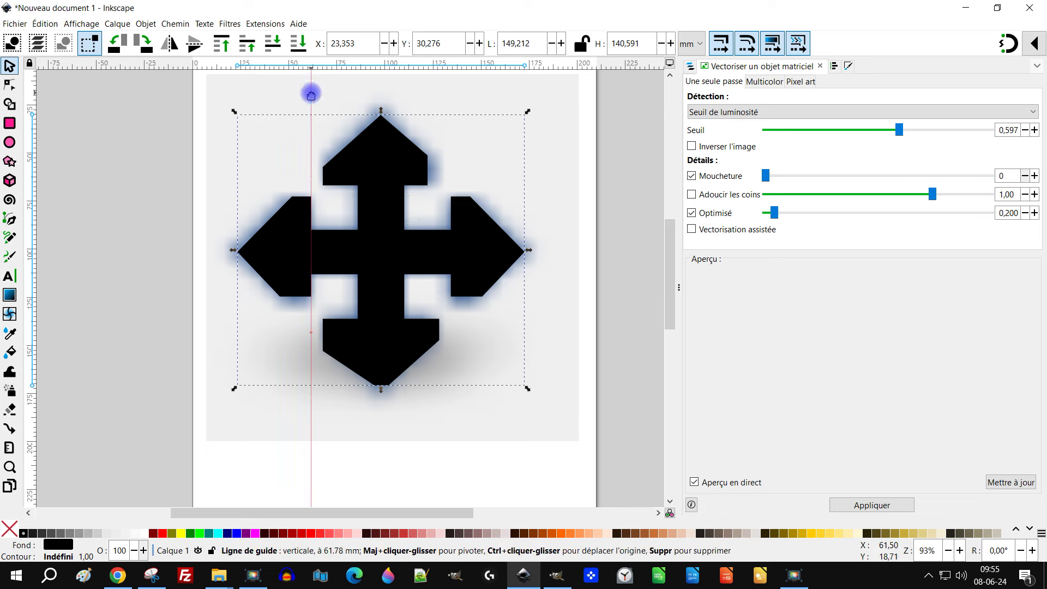
drag(311, 96, 439, 102)
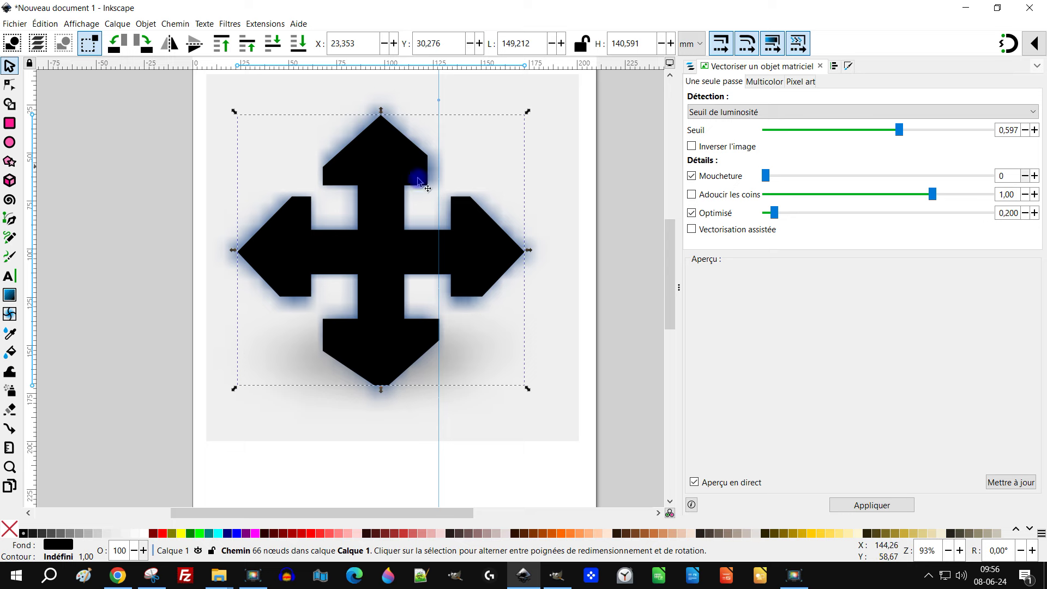
Delete the traced cross, retrace the bitmap at threshold 0.635, and add a horizontal guide across it
click(115, 185)
click(386, 139)
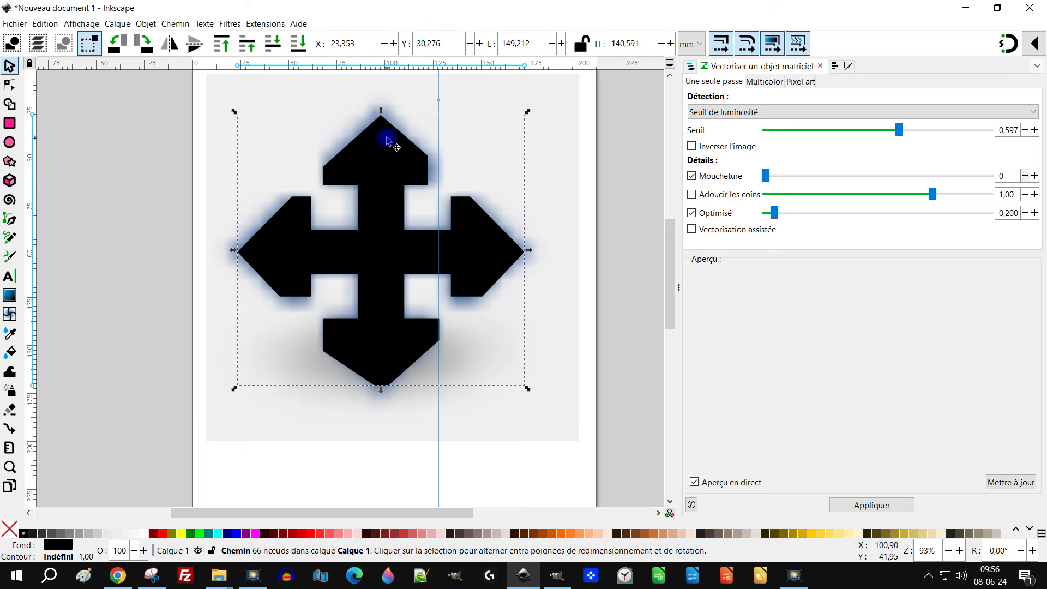
key(Delete)
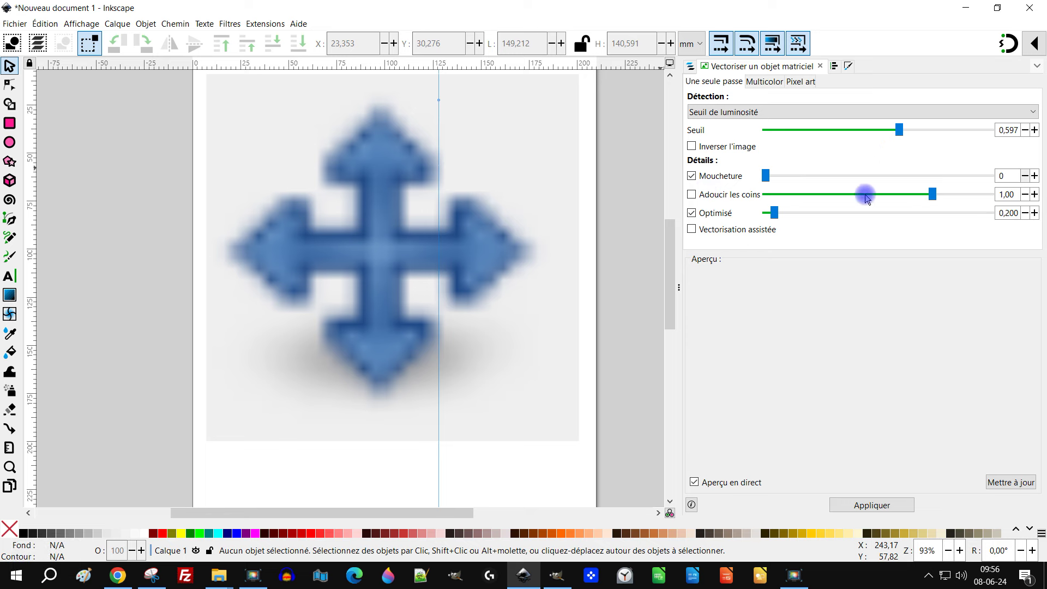
click(525, 270)
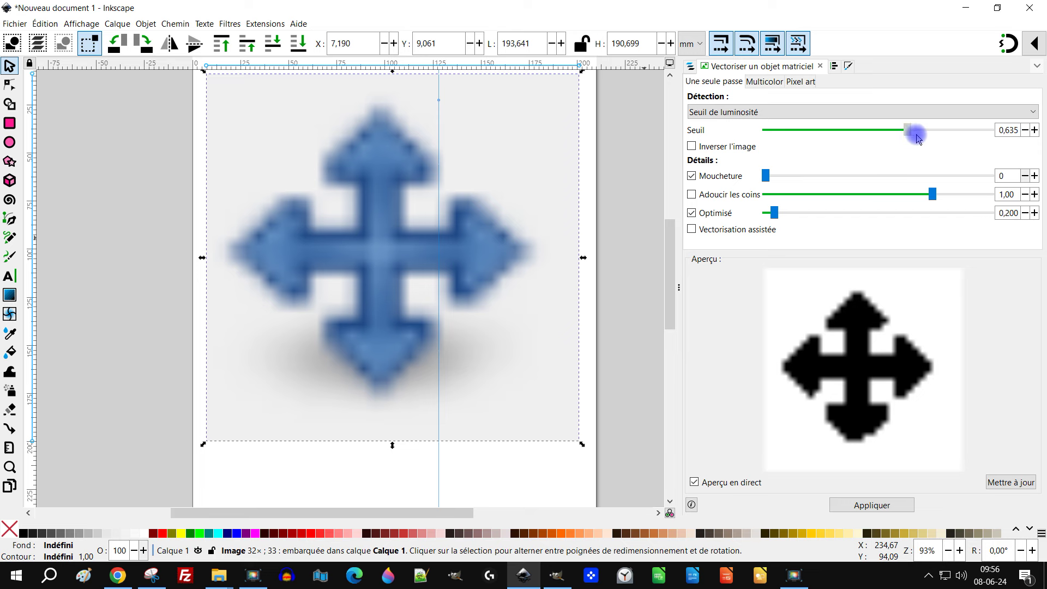
click(884, 509)
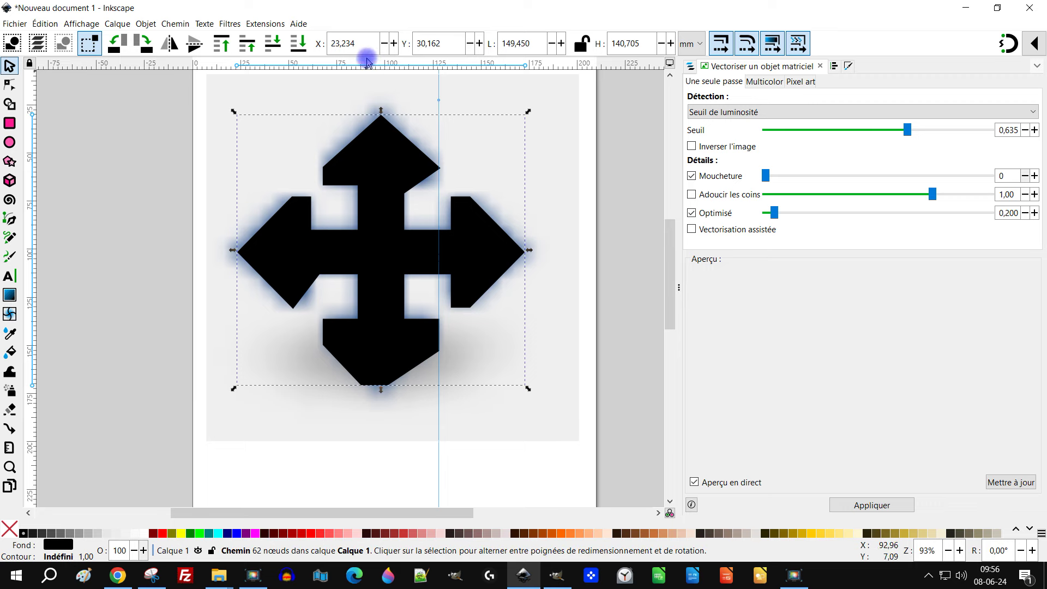
drag(367, 63, 403, 308)
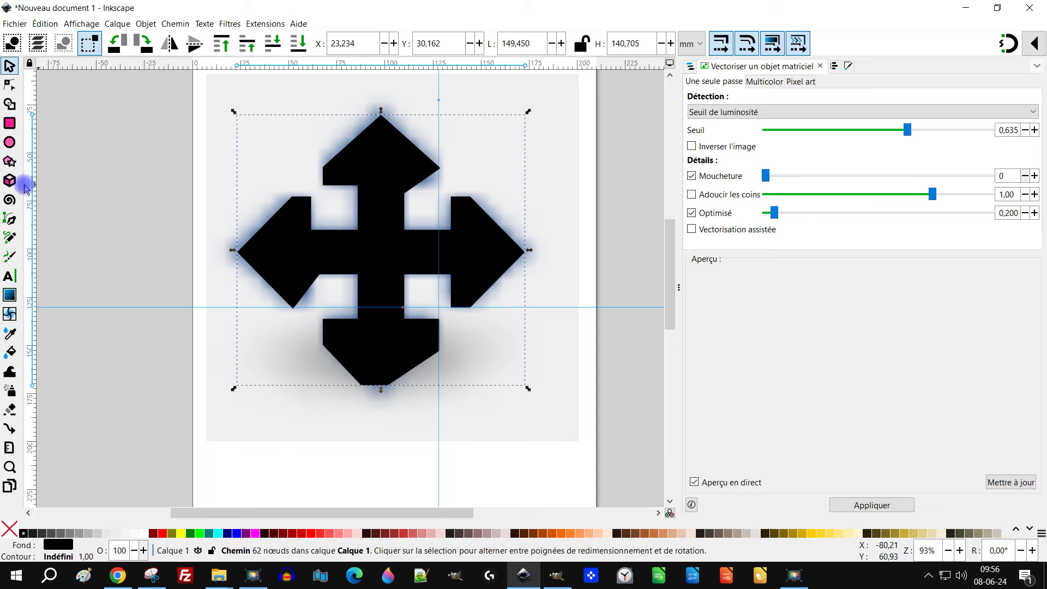
Place a vertical guide at the shaft's left edge, deselect the cross, and switch to the Node tool
drag(32, 203, 312, 329)
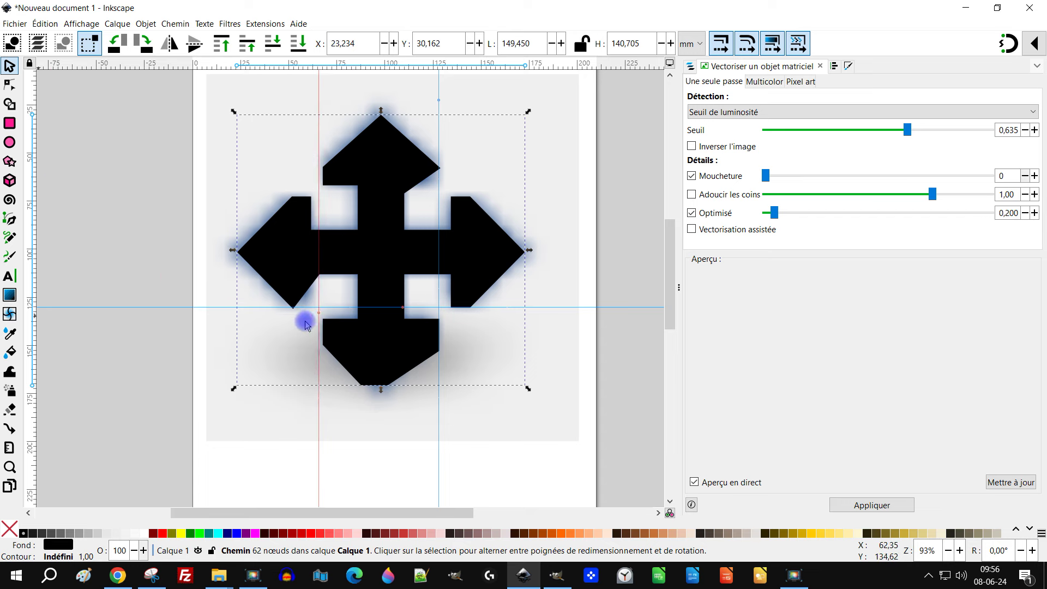
drag(310, 325, 319, 321)
ctrl+scroll(337, 316, up, 3)
ctrl+scroll(363, 313, down, 2)
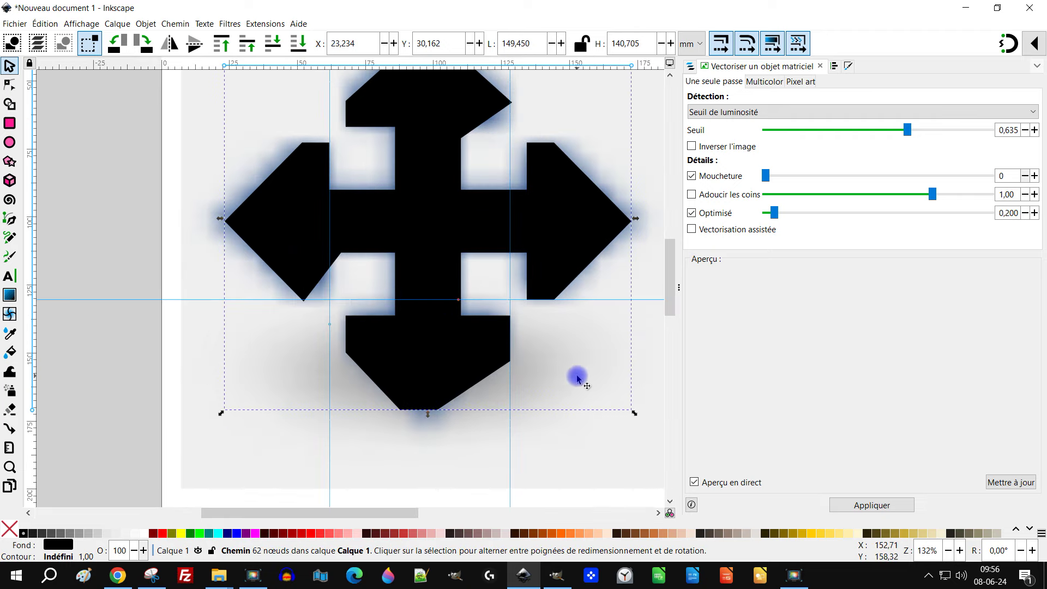
ctrl+scroll(561, 377, up, 1)
click(227, 369)
scroll(285, 303, up, 5)
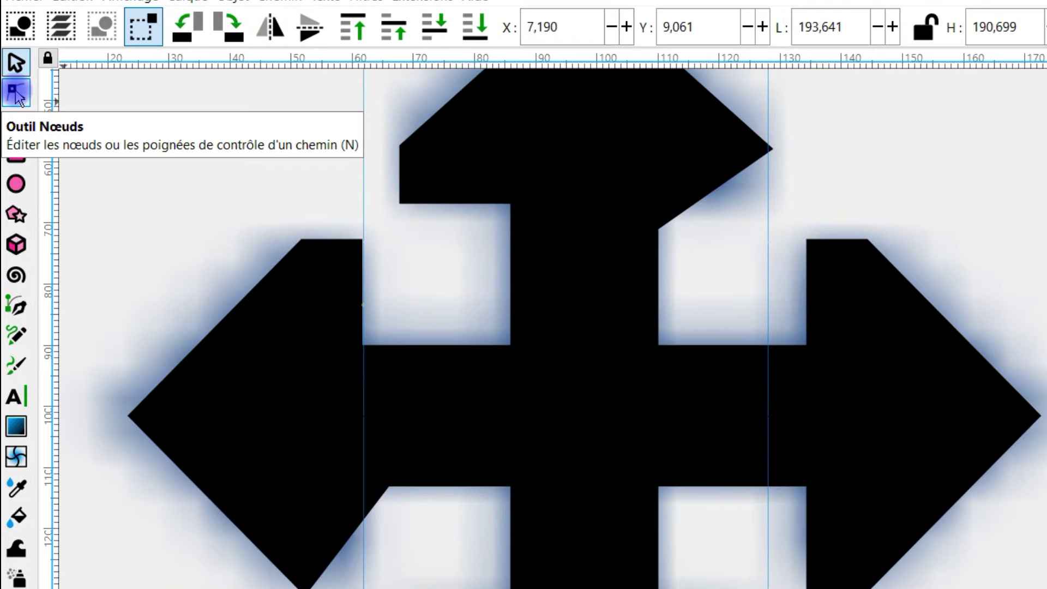
click(16, 90)
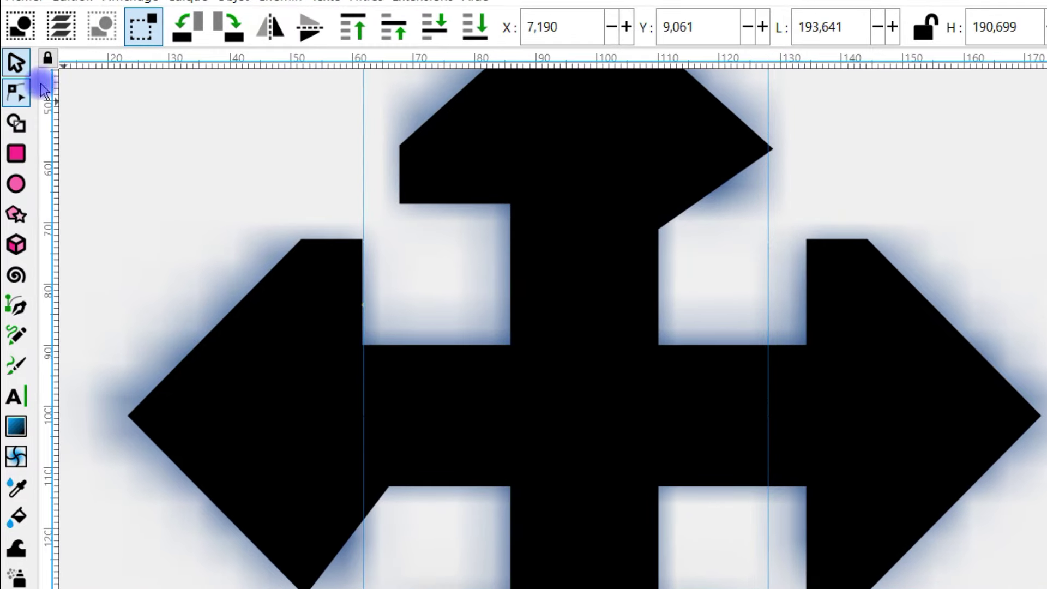
Delete two stray nodes on the left arm and reposition its neighbouring nodes
click(557, 380)
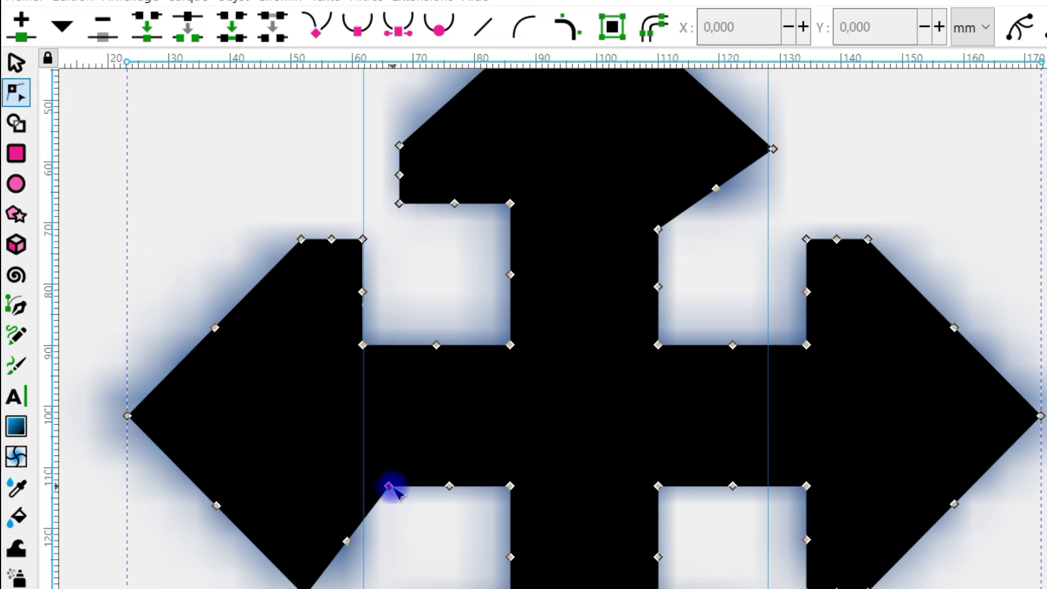
drag(388, 485, 375, 489)
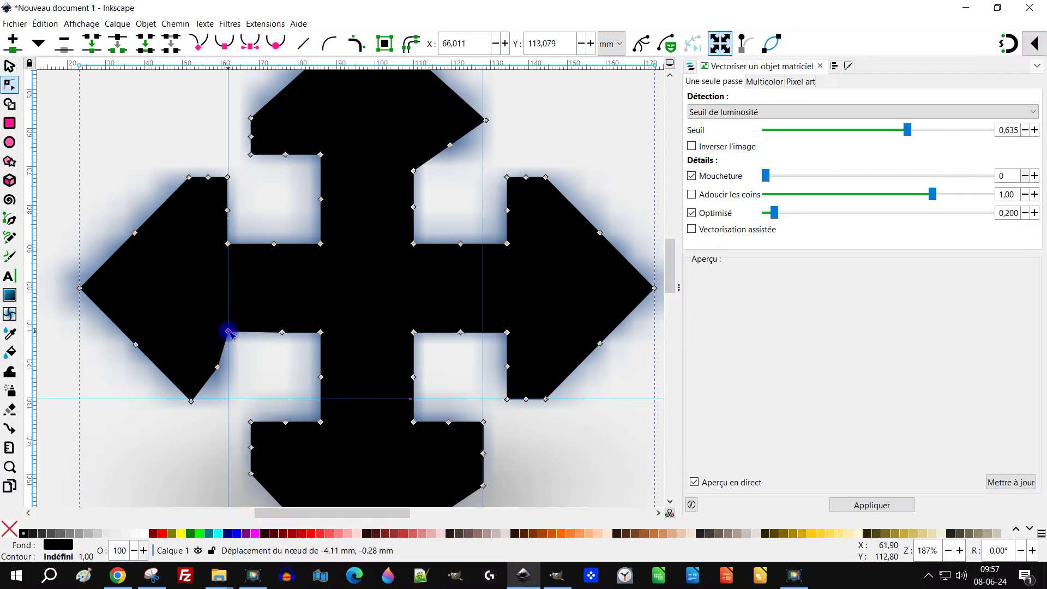
click(282, 332)
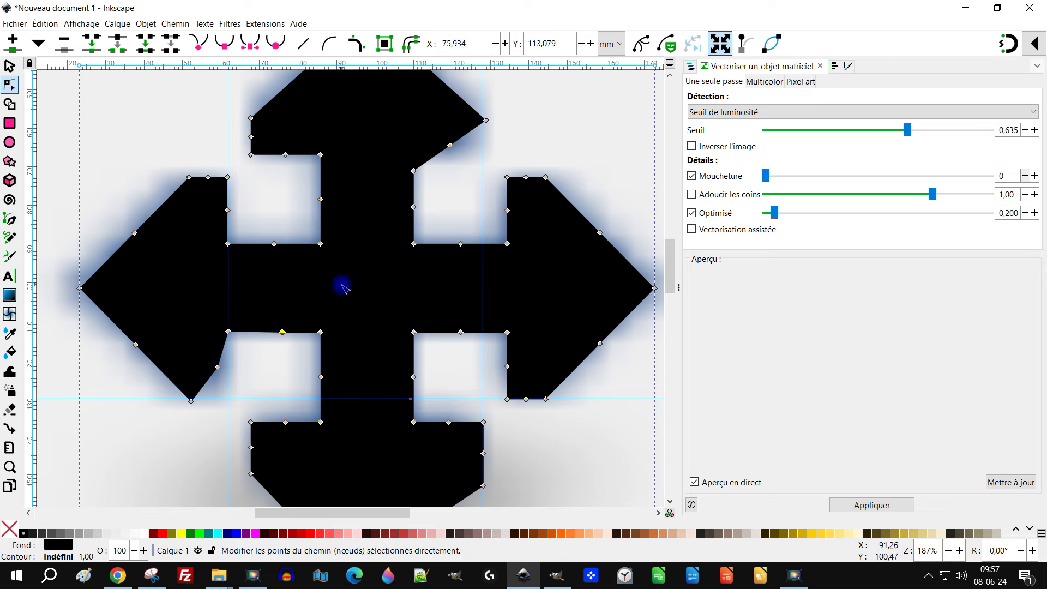
key(Delete)
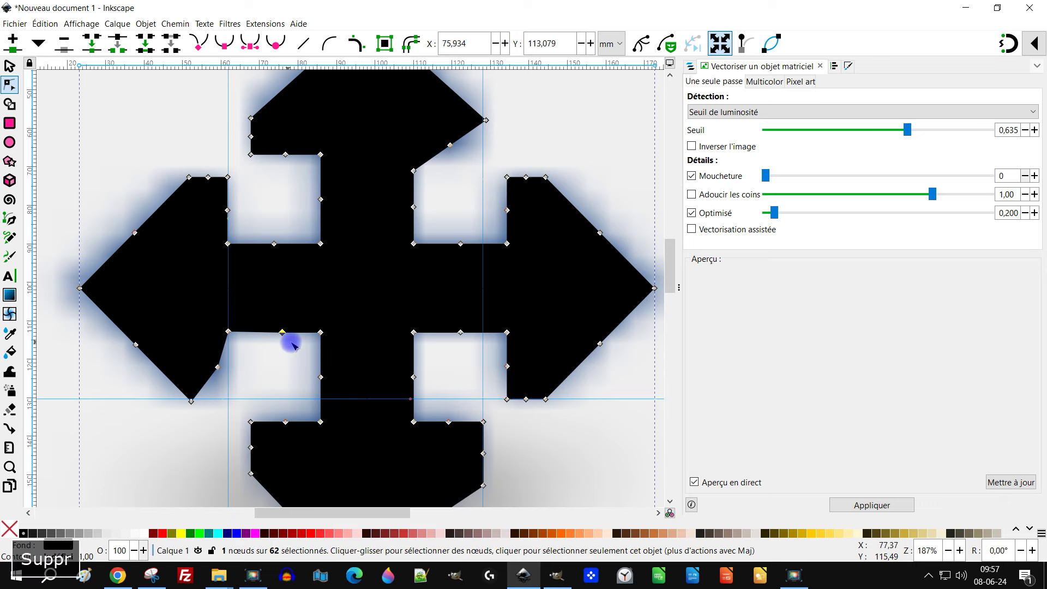
click(219, 368)
key(Delete)
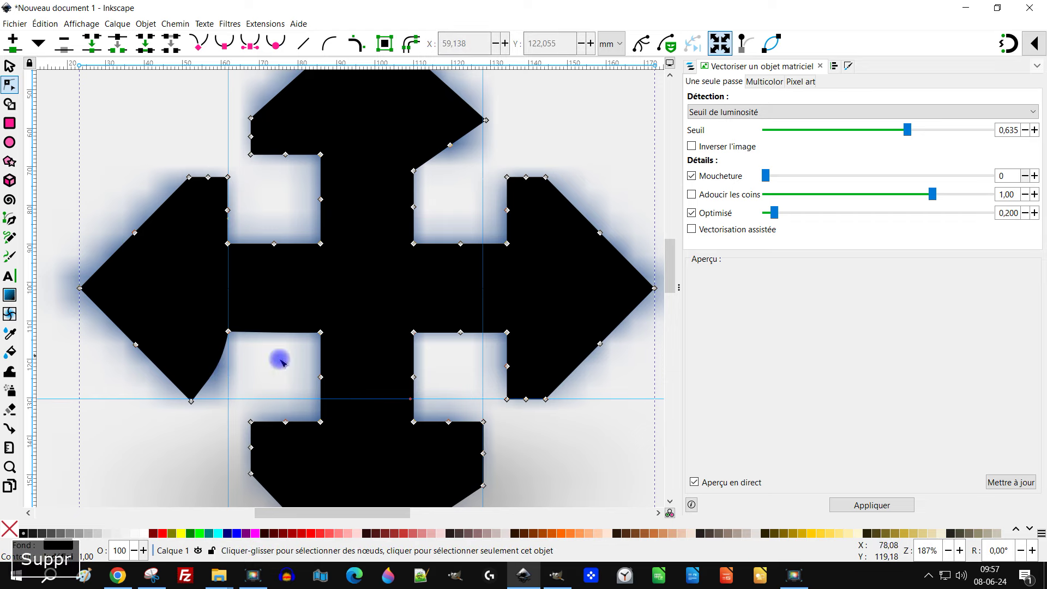
drag(193, 401, 227, 400)
ctrl+scroll(248, 385, up, 1)
ctrl+scroll(246, 386, up, 1)
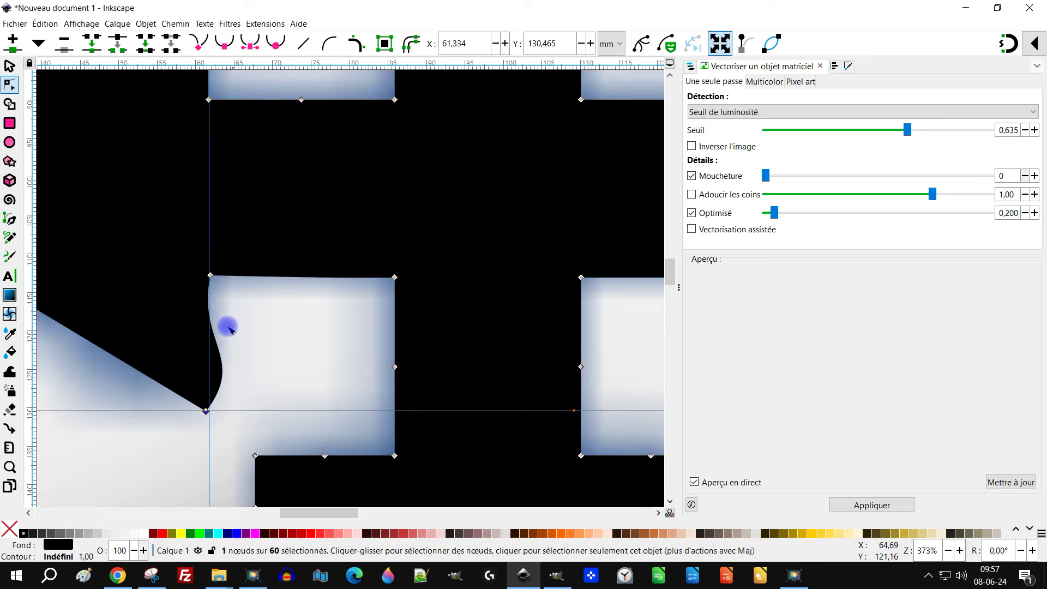
Make the curved segment beside the left arrow a straight line and align its two nodes
shift+click(212, 279)
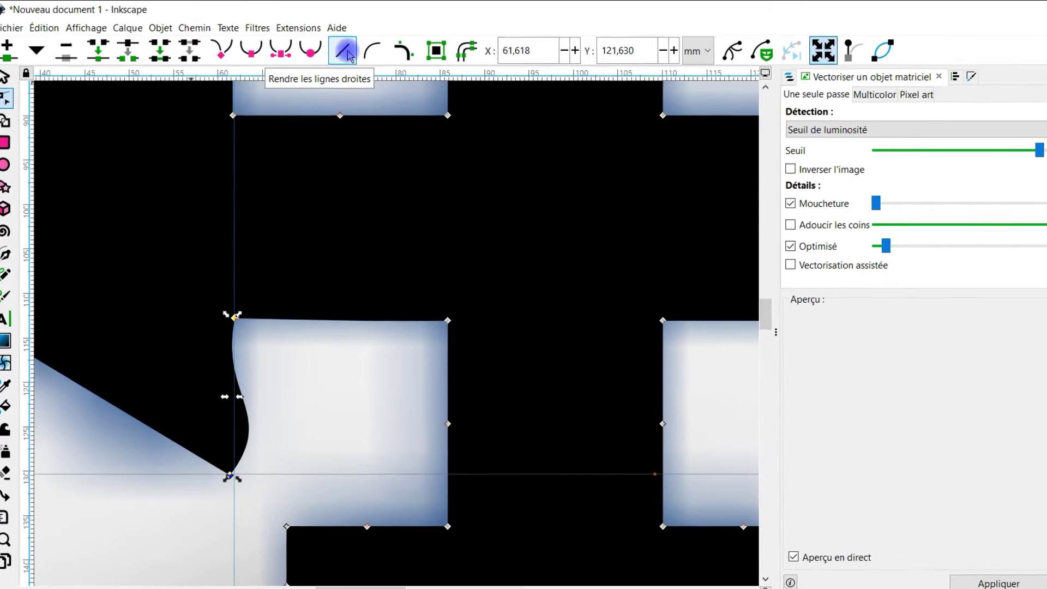
click(322, 47)
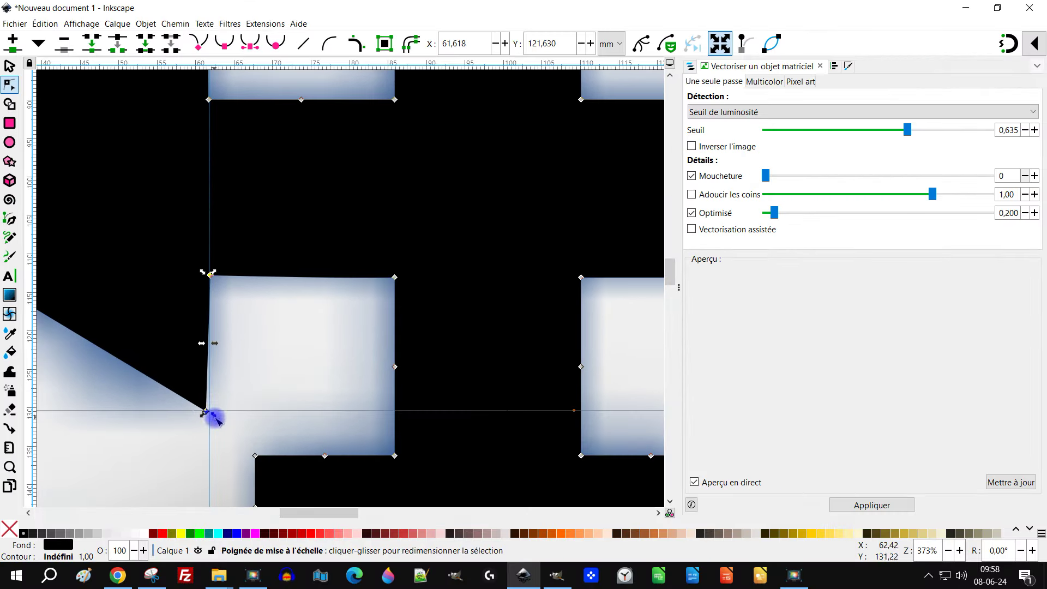
drag(207, 413, 213, 416)
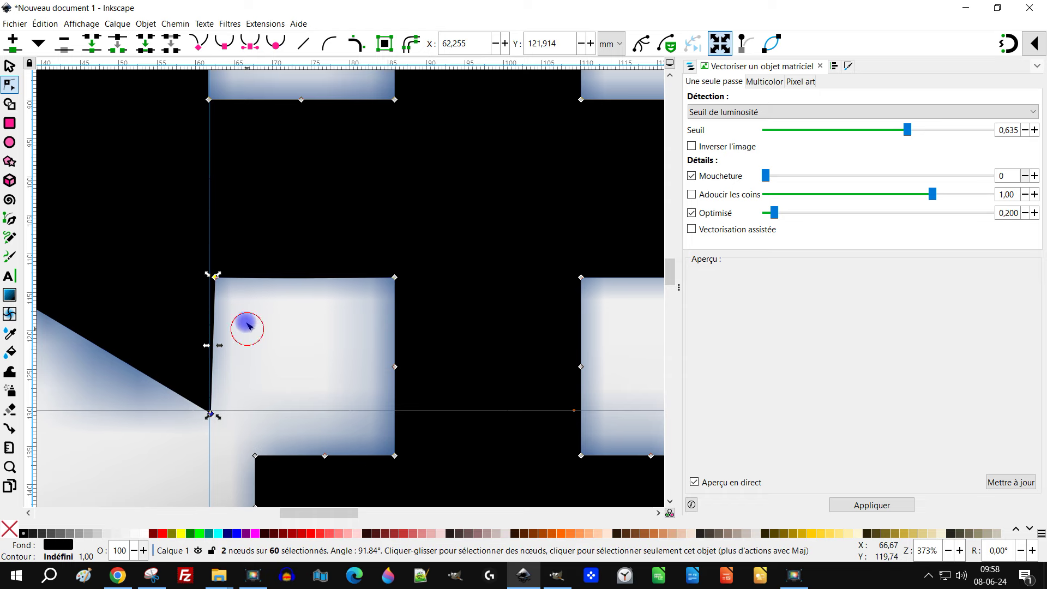
click(247, 327)
Delete the stray node from the lower arrow's outline
click(195, 286)
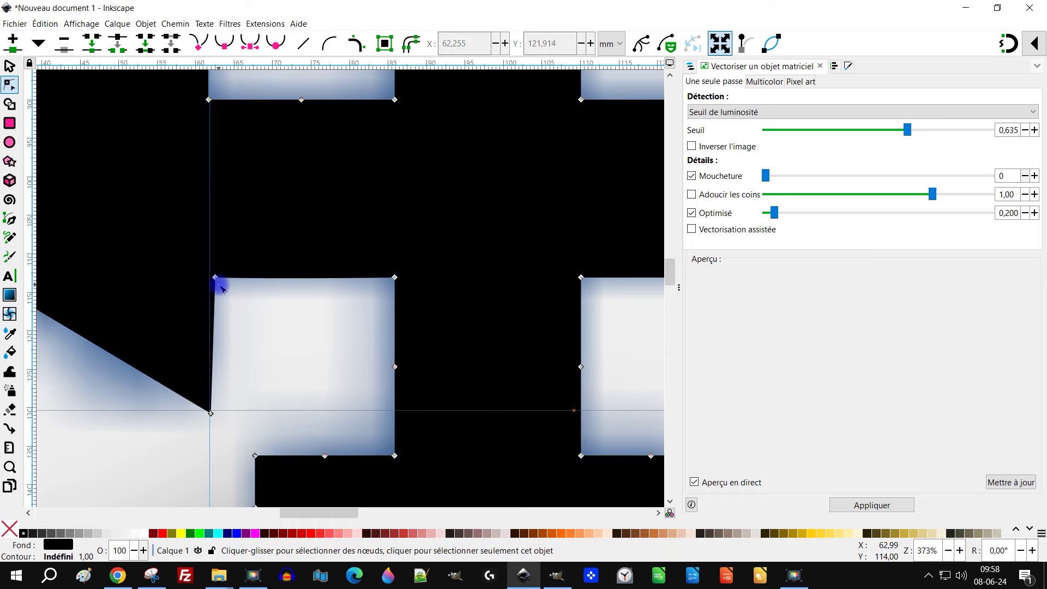
drag(217, 280, 211, 278)
scroll(291, 316, up, 5)
key(Caps_Lock)
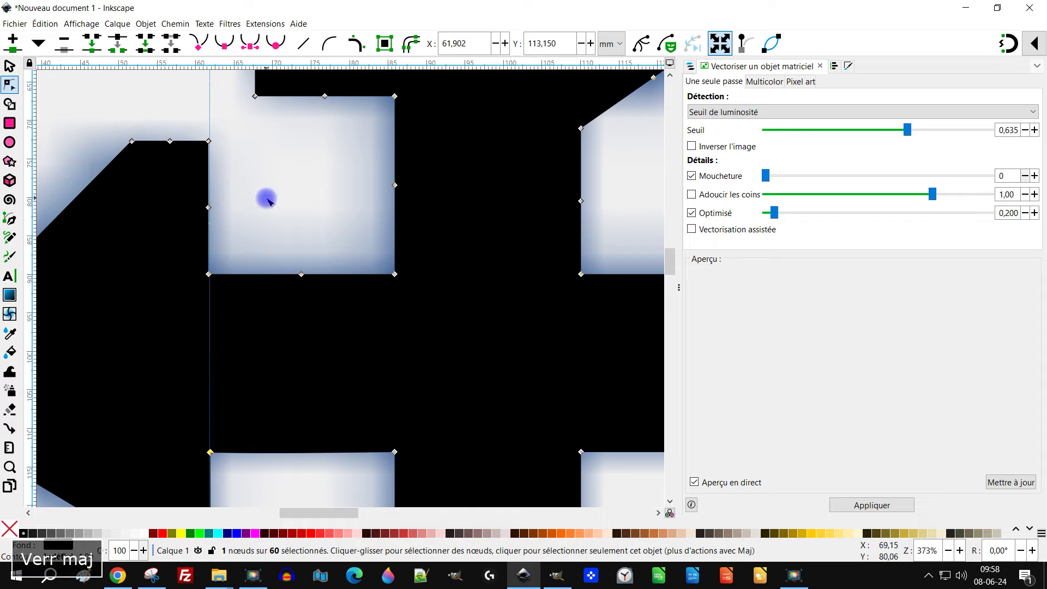
scroll(265, 206, down, 6)
scroll(283, 271, up, 4)
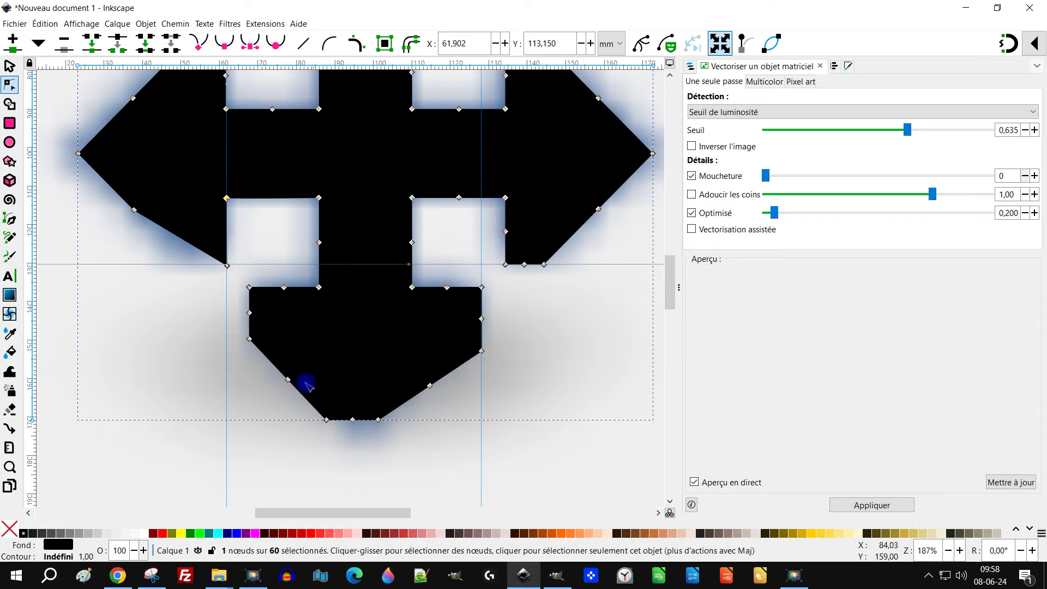
scroll(303, 412, up, 2)
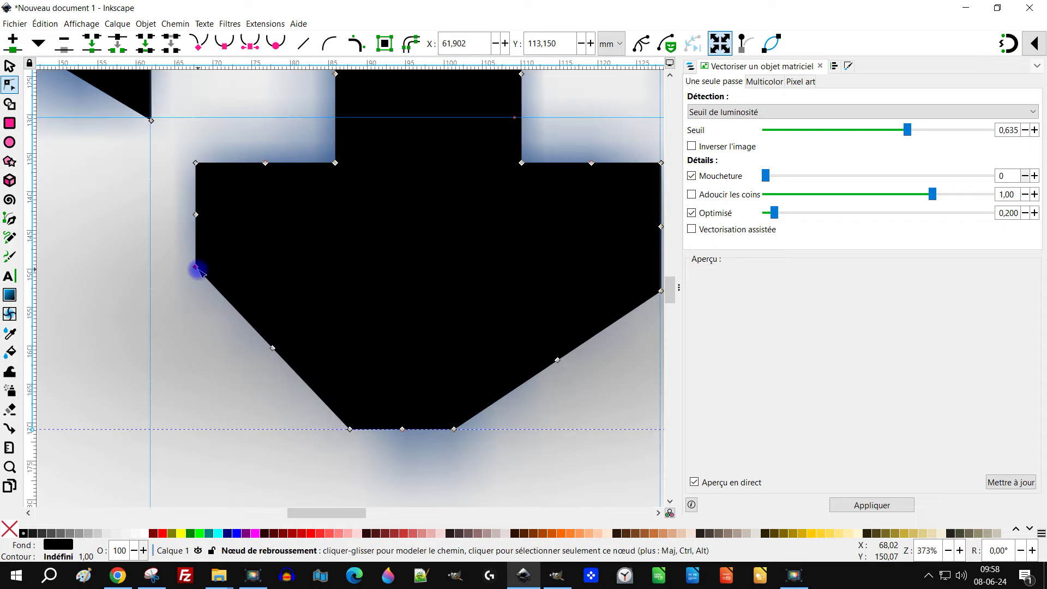
click(273, 348)
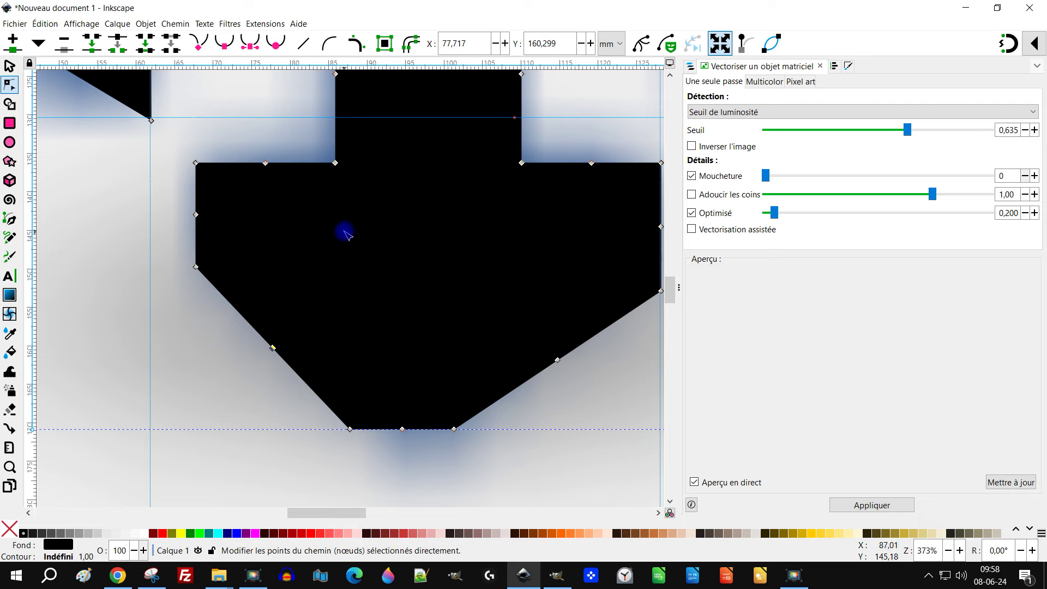
key(Delete)
ctrl+scroll(403, 347, down, 3)
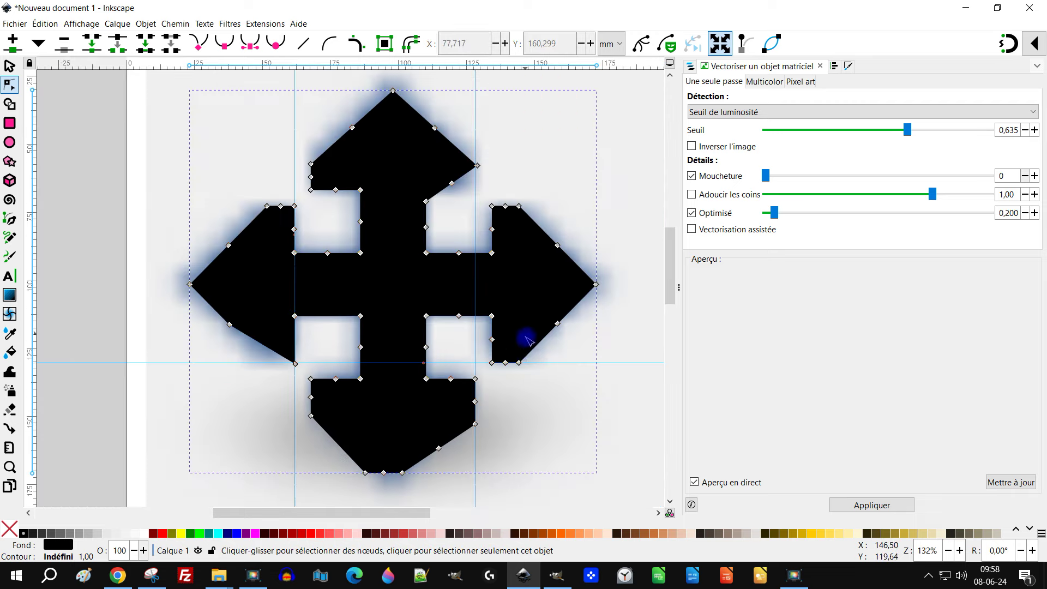
Delete the extra node and straighten the left arrow's lower edge between its base and tip nodes
ctrl+scroll(300, 362, up, 1)
click(206, 306)
key(Delete)
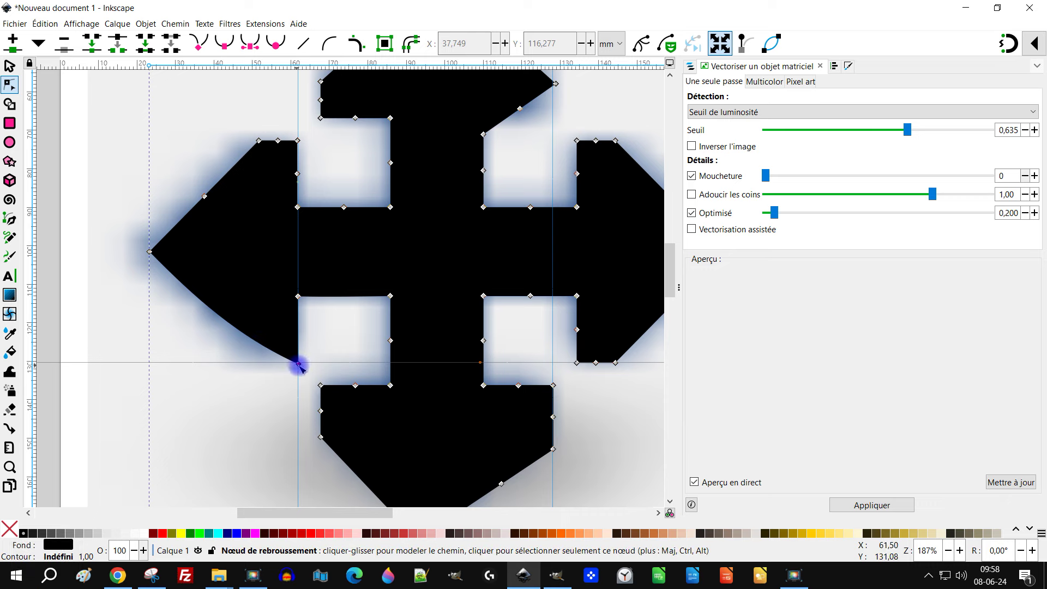
click(300, 363)
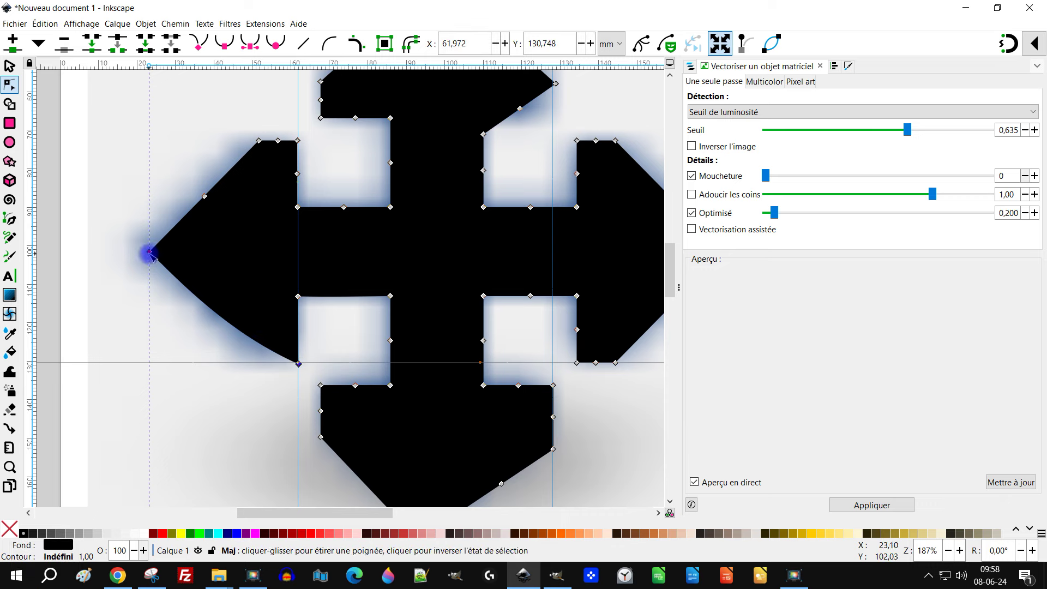
shift+click(149, 254)
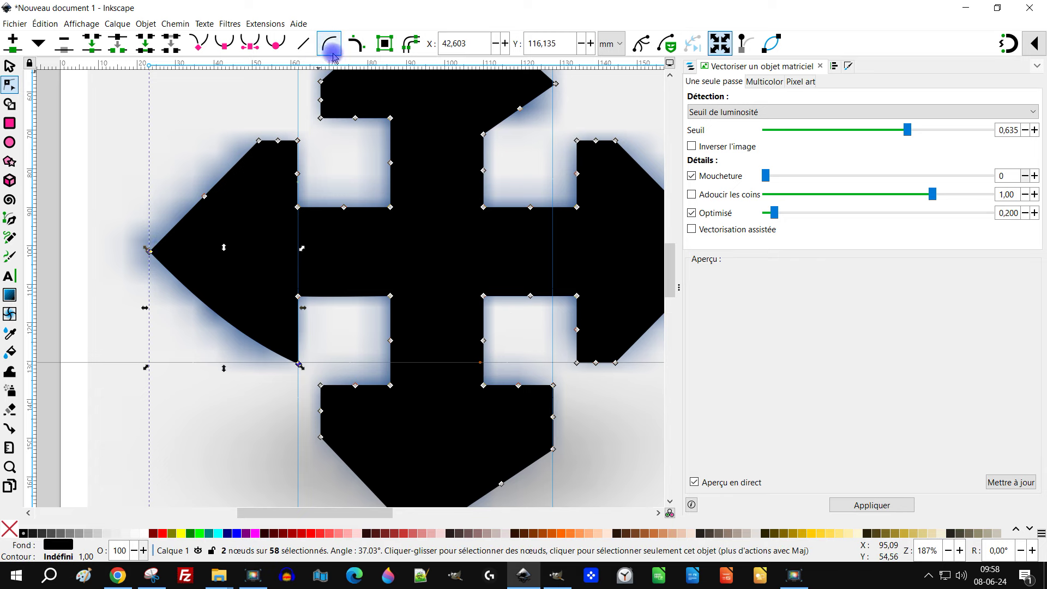
click(306, 49)
click(306, 49)
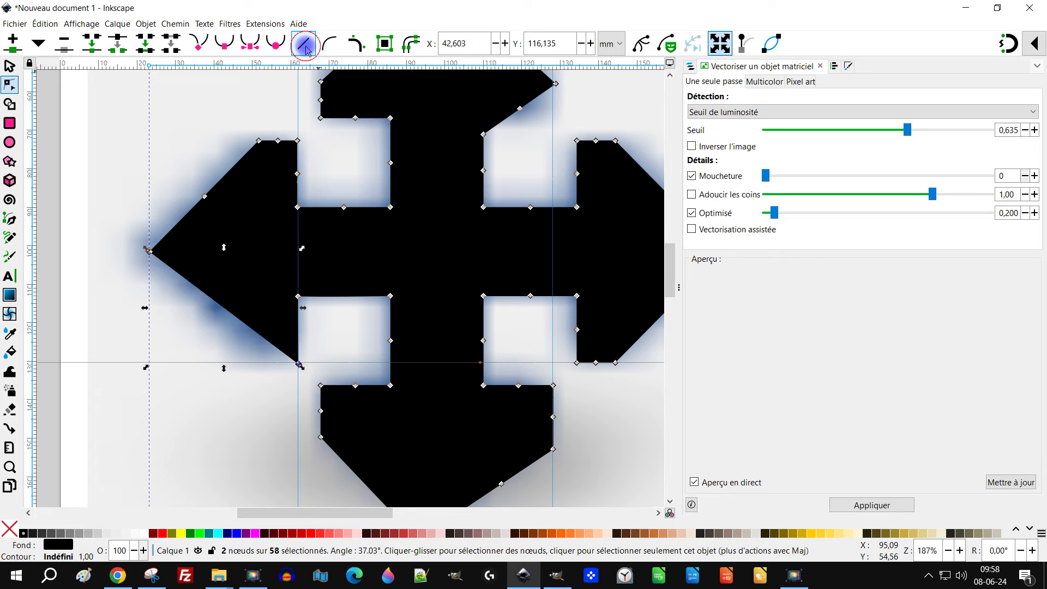
Add a vertical guide through the cross's centre and the vertical arrow tips
scroll(370, 197, up, 4)
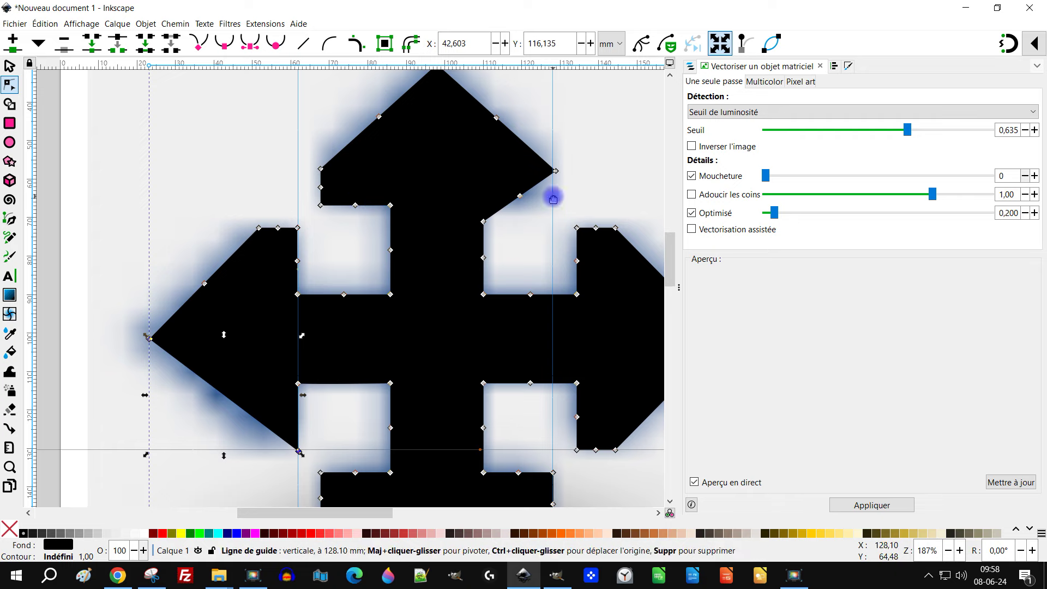
scroll(512, 180, up, 4)
scroll(511, 179, down, 2)
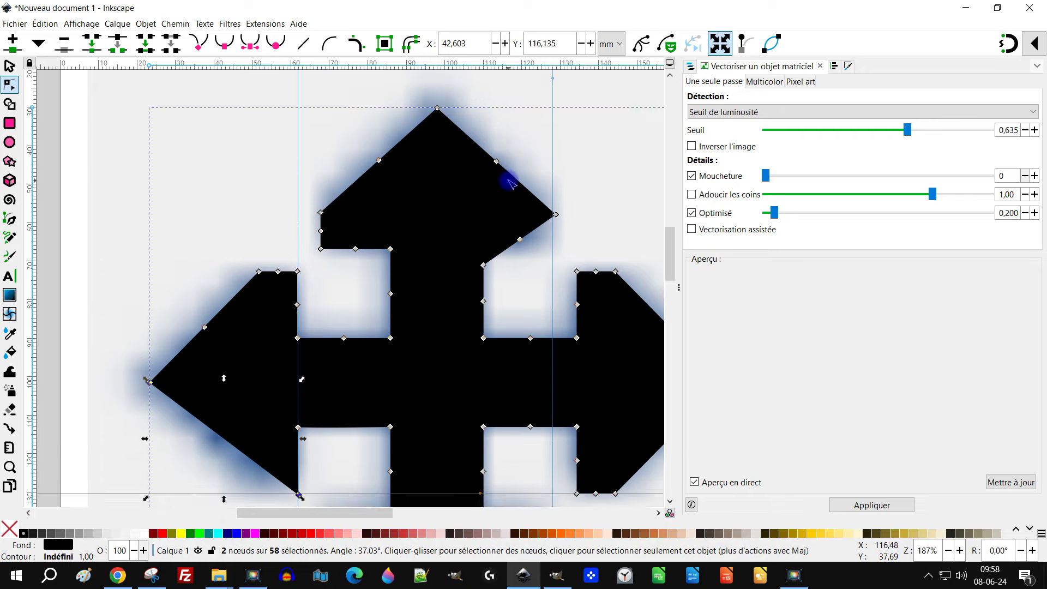
scroll(524, 185, down, 6)
scroll(529, 189, down, 4)
scroll(436, 289, up, 2)
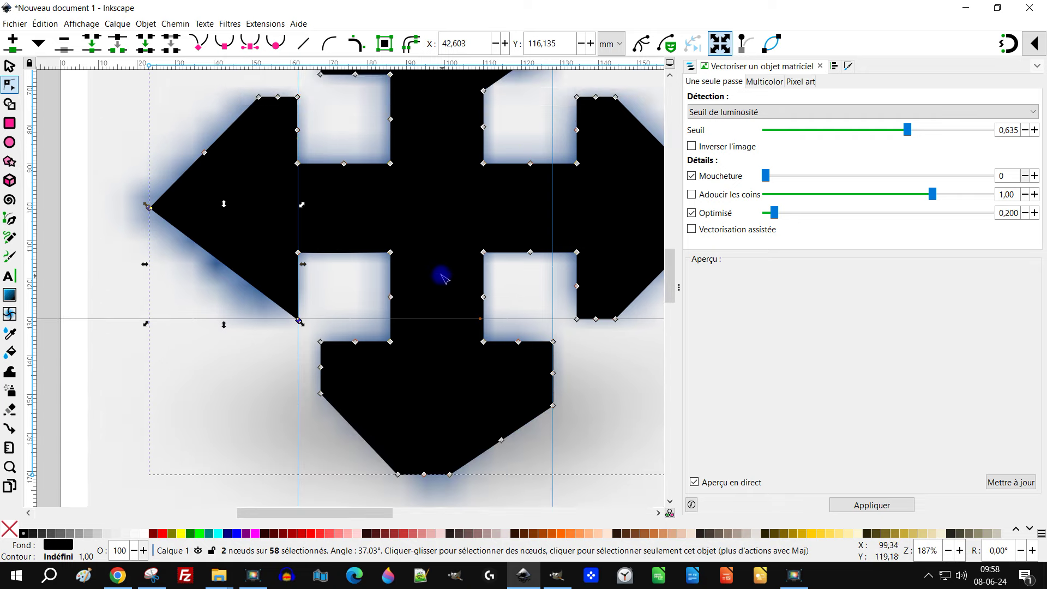
scroll(457, 240, up, 5)
scroll(458, 237, down, 3)
scroll(458, 240, up, 2)
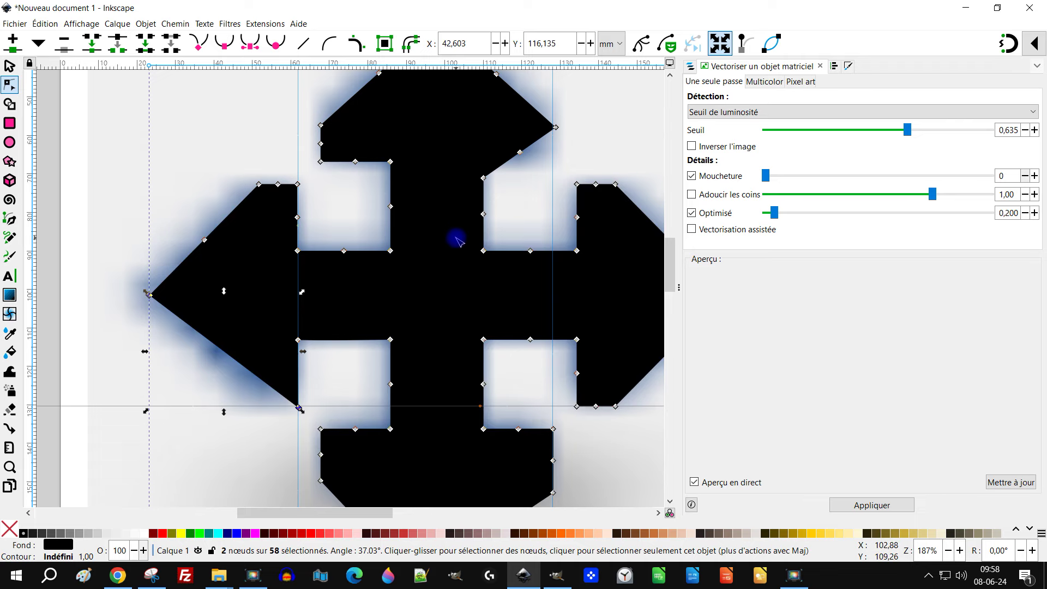
scroll(457, 240, down, 3)
scroll(457, 240, down, 1)
scroll(545, 333, down, 2)
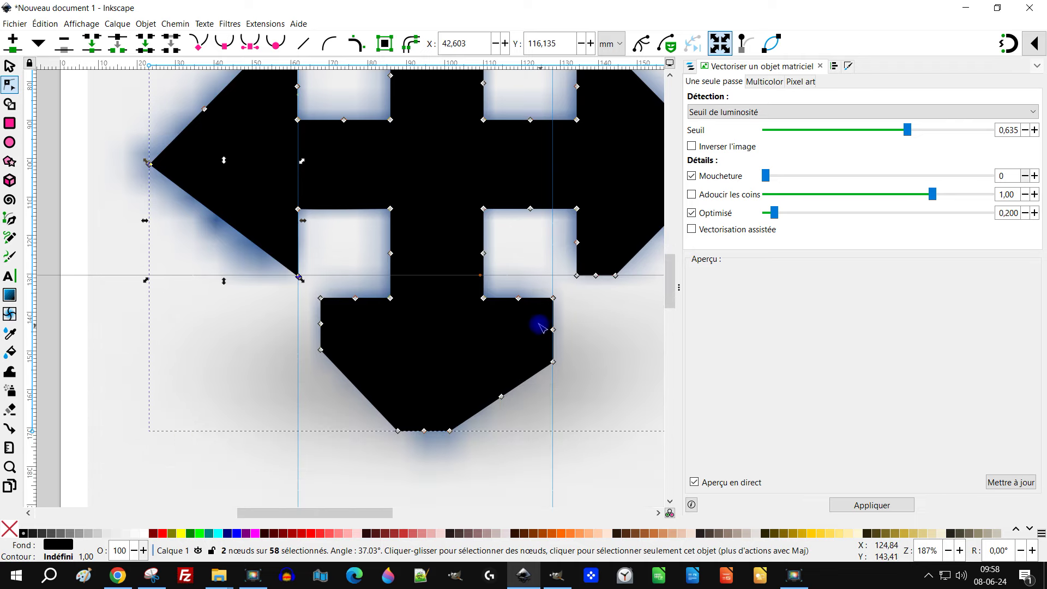
scroll(534, 327, up, 4)
scroll(519, 316, up, 2)
scroll(444, 168, up, 4)
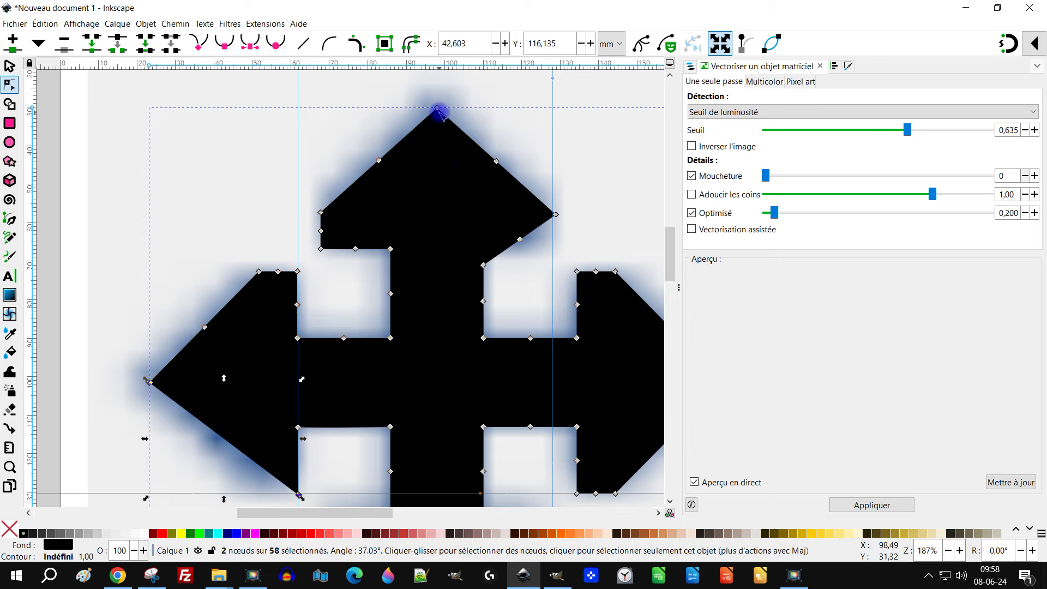
mouse_move(34, 206)
mouse_down()
mouse_move(437, 260)
mouse_move(464, 252)
mouse_up()
scroll(469, 262, down, 5)
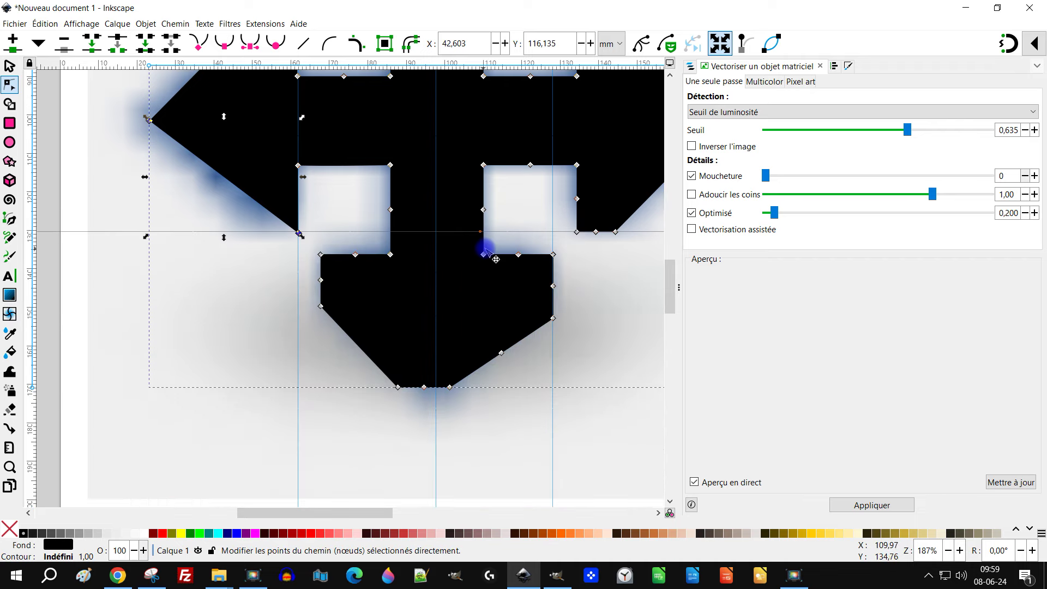
Rework the bottom arrow's right side: remove two extra nodes, set the tip on the guide, straighten the diagonal
double_click(425, 387)
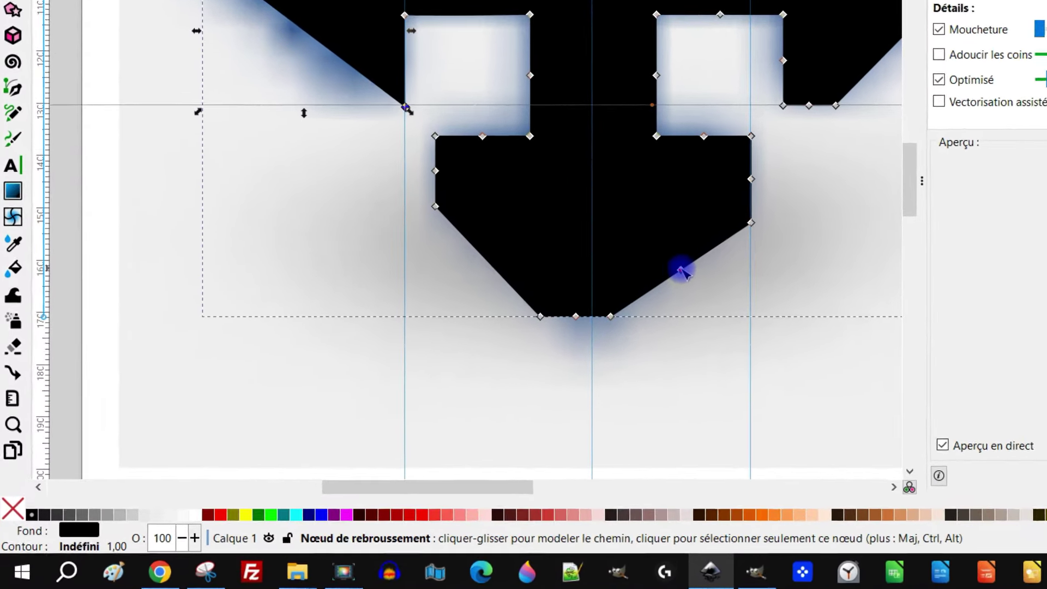
click(614, 301)
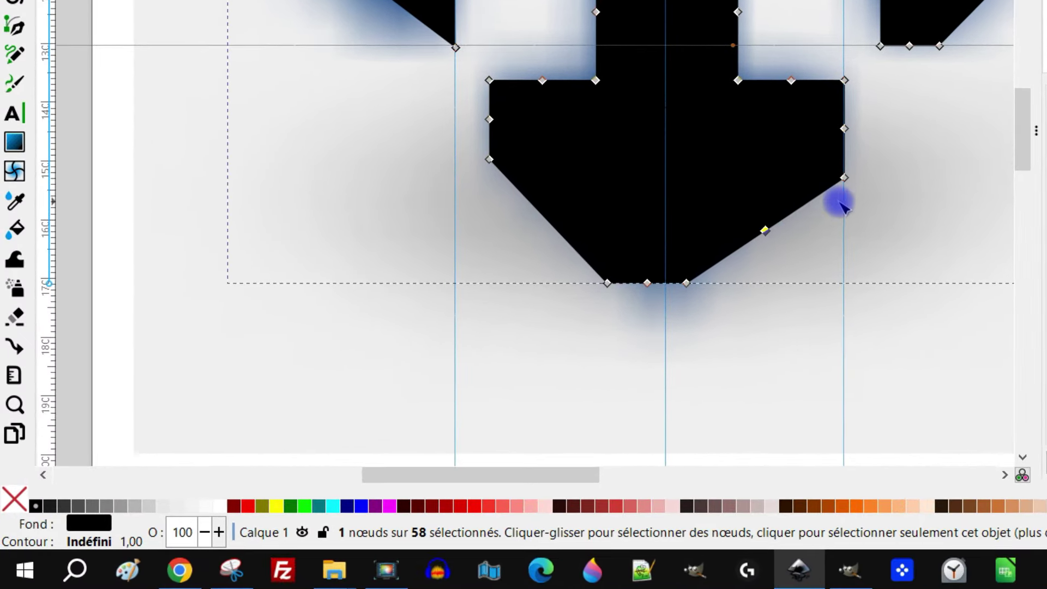
key(Delete)
click(686, 283)
key(Delete)
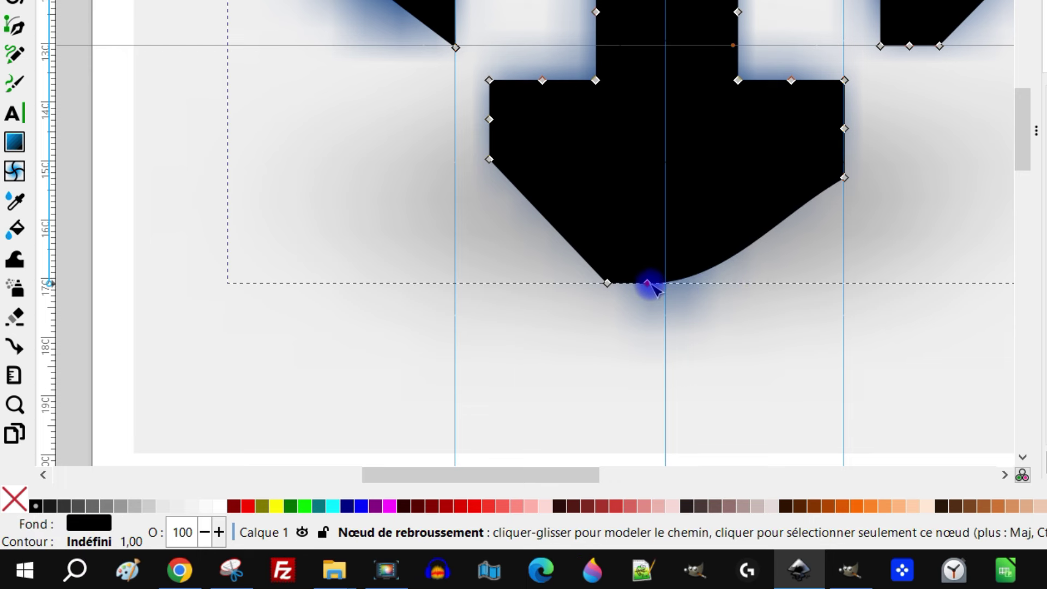
drag(649, 285, 664, 304)
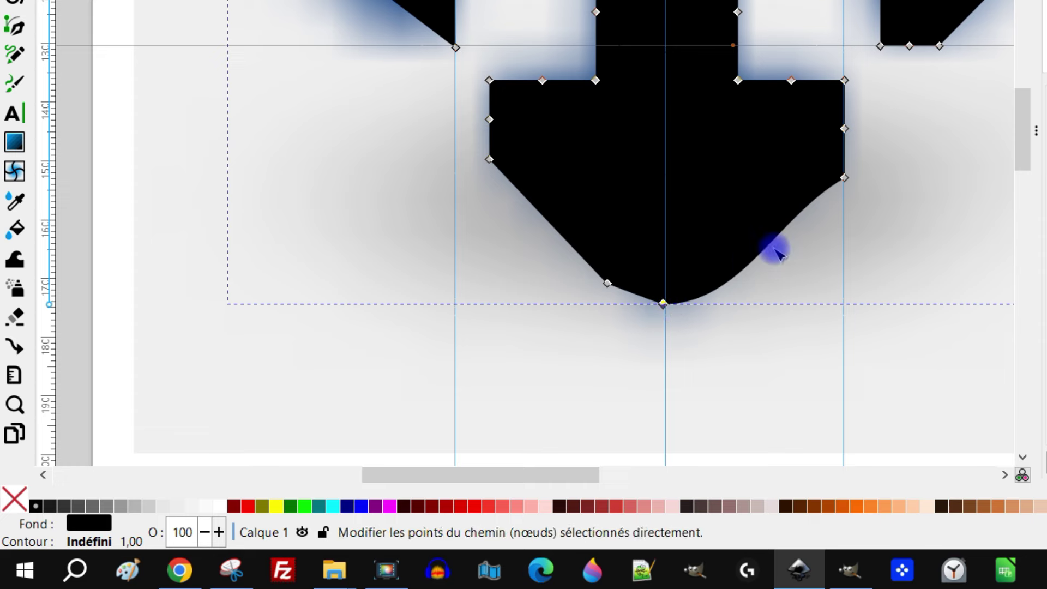
shift+click(844, 178)
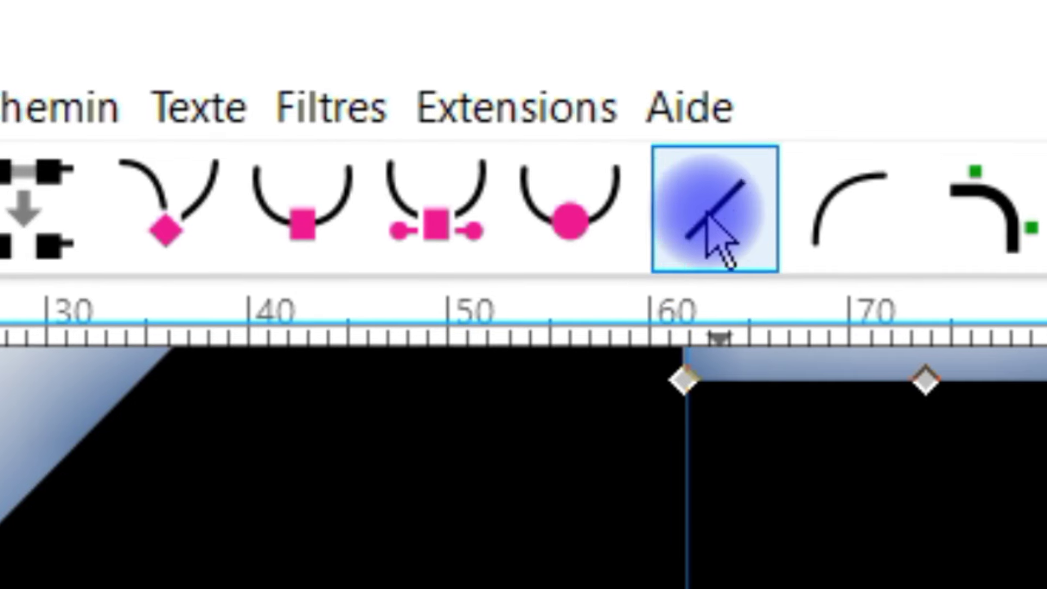
click(304, 44)
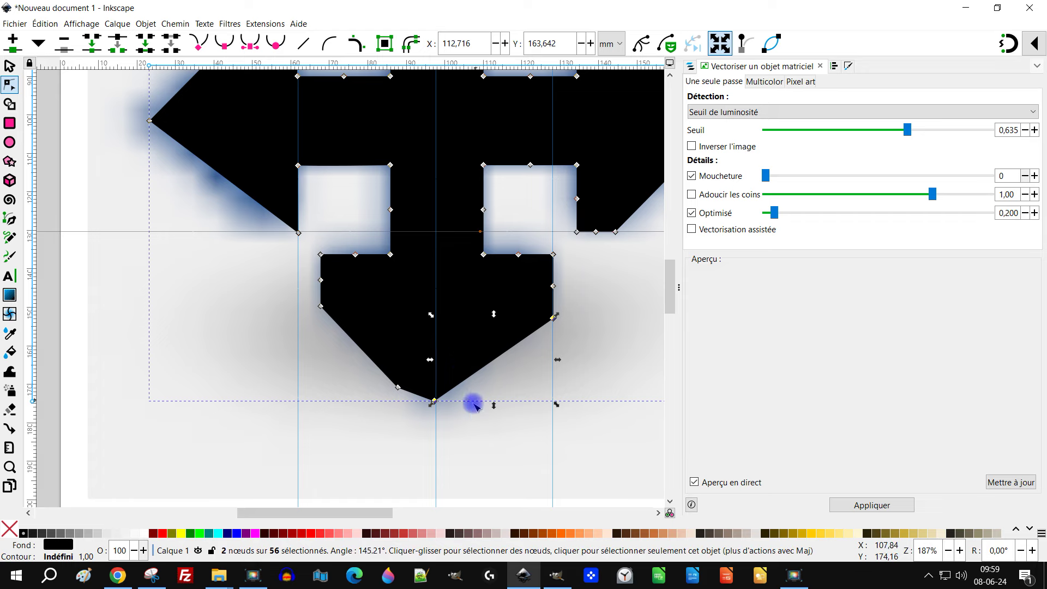
Delete the bottom arrow's lower-left node and straighten its left diagonal edge from tip to corner
click(397, 387)
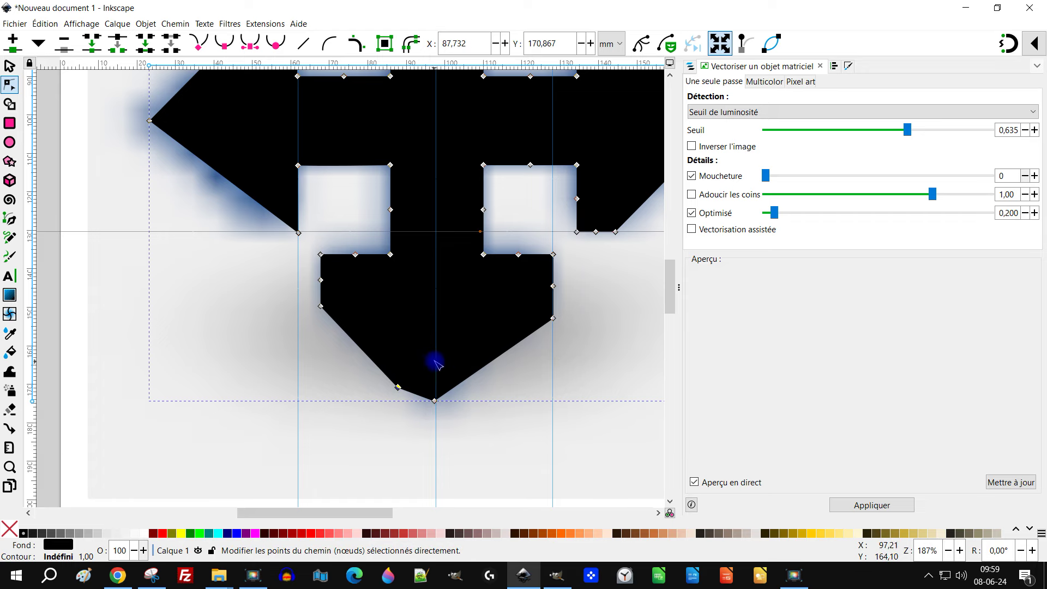
key(Delete)
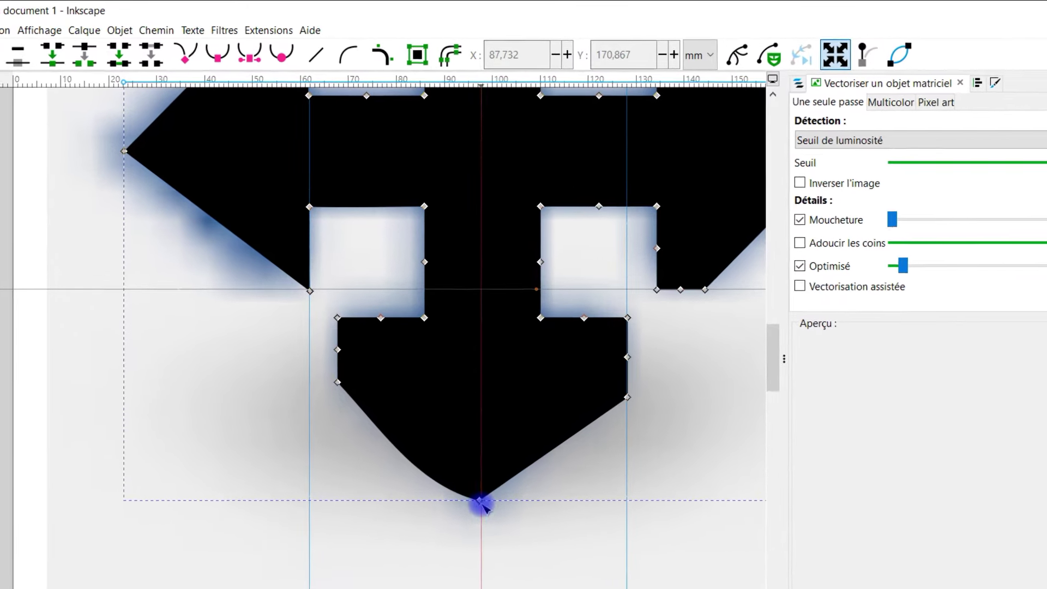
click(461, 459)
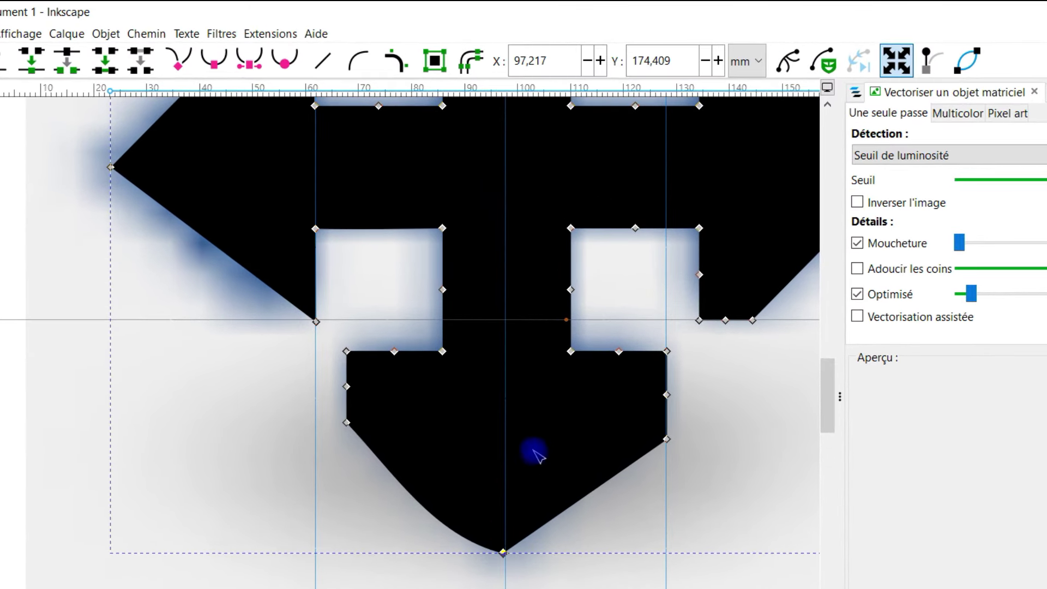
shift+click(347, 423)
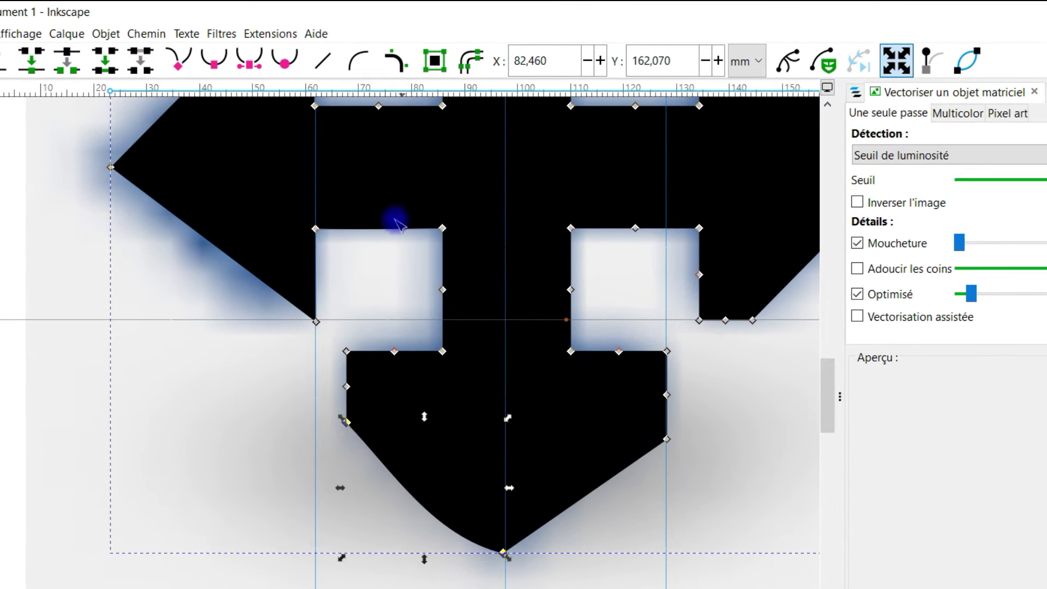
click(322, 59)
scroll(570, 461, up, 6)
scroll(562, 452, down, 4)
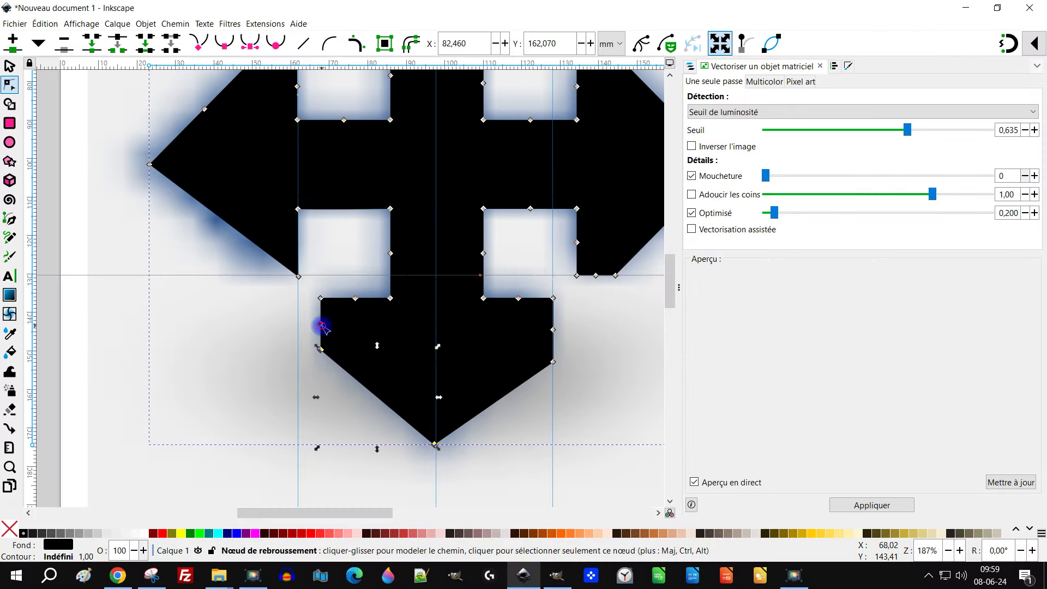
Remove leftover nodes on both sides of the lower arrow and raise its right corner into line
click(322, 325)
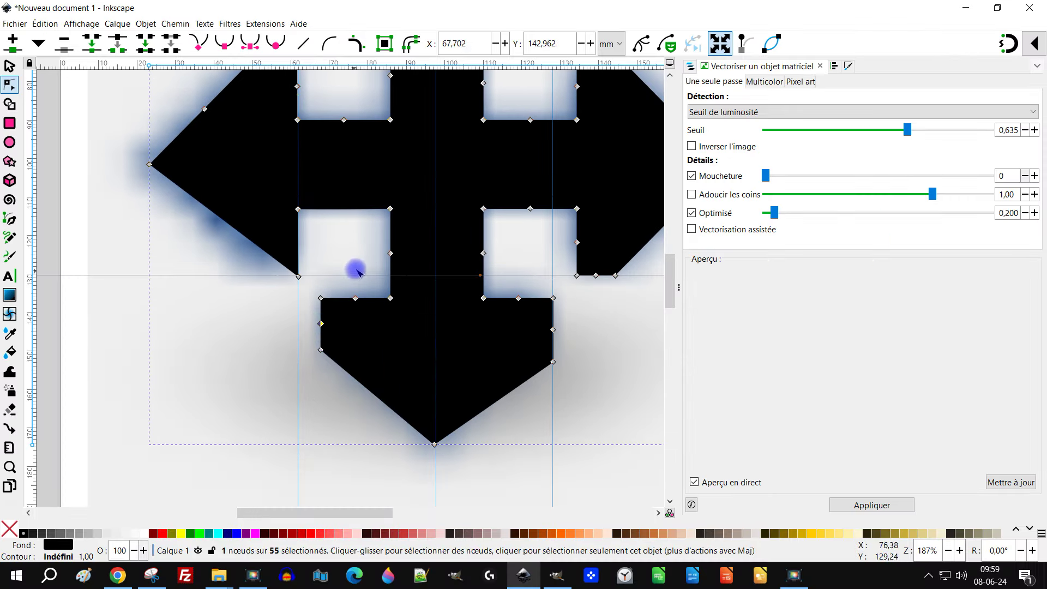
key(Delete)
scroll(327, 292, up, 6)
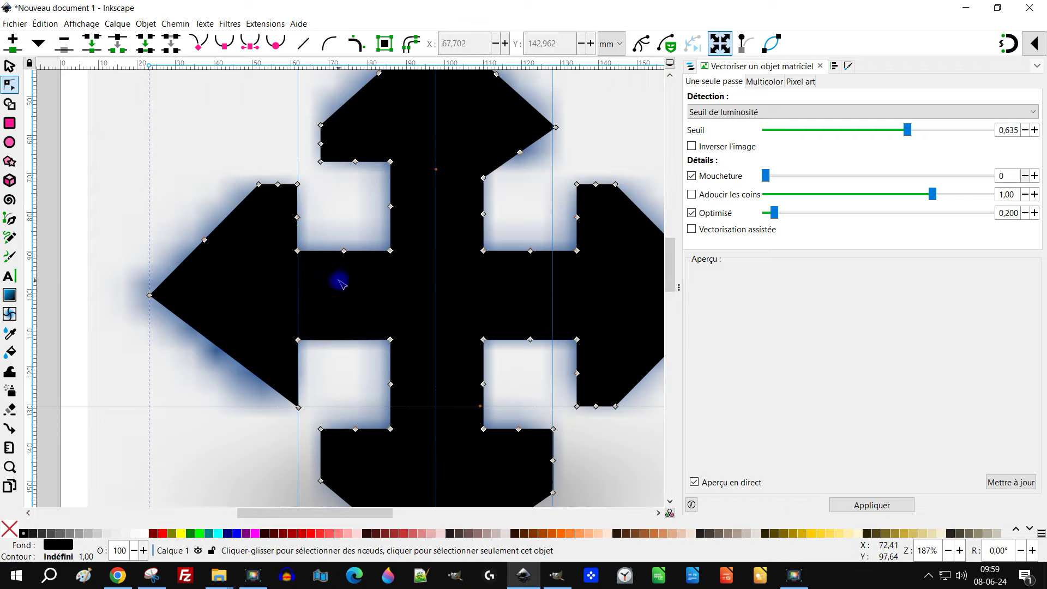
scroll(342, 279, down, 5)
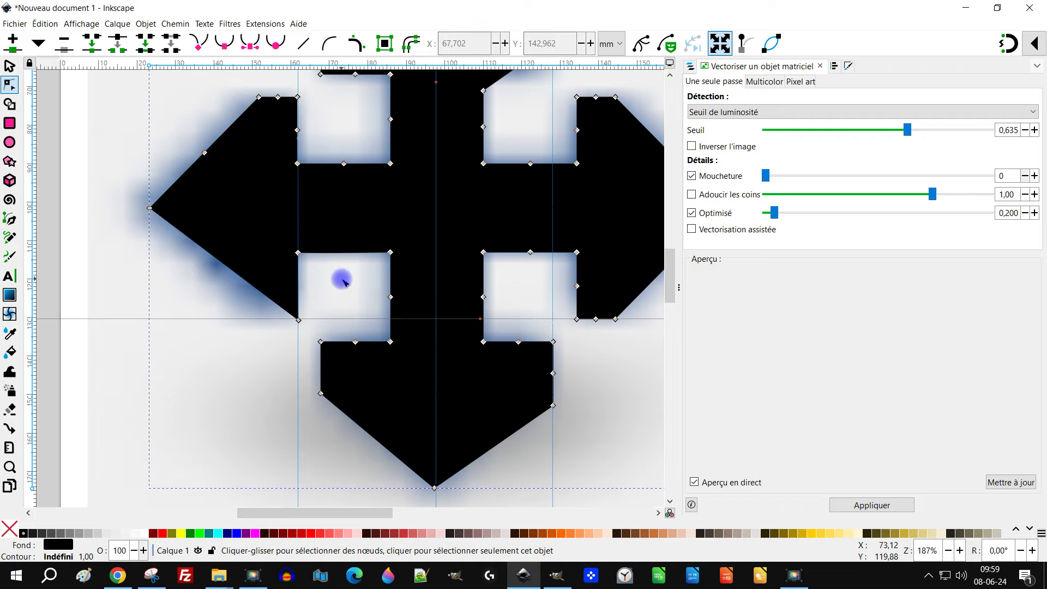
click(554, 373)
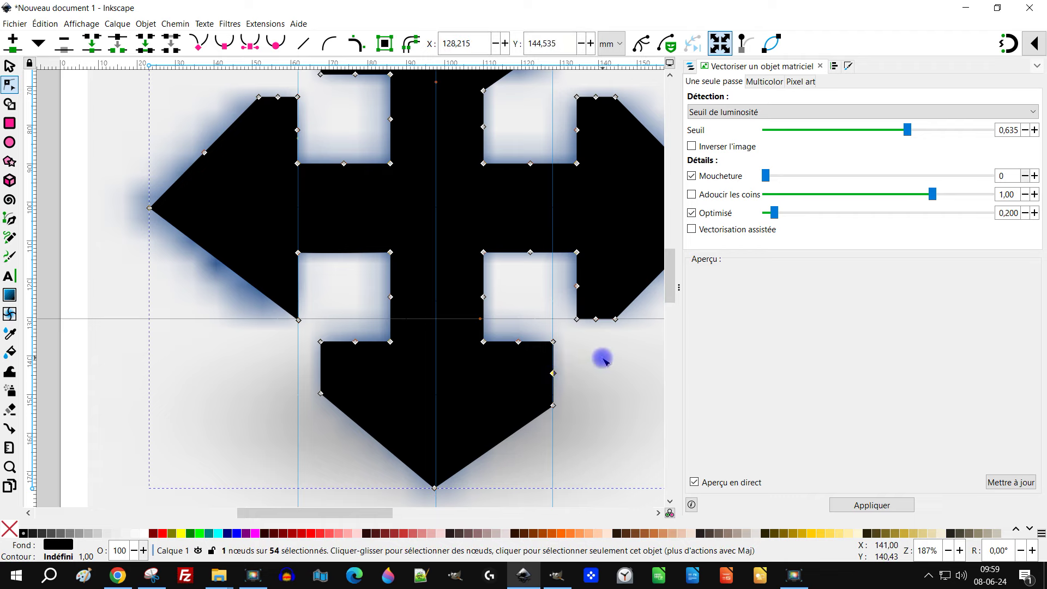
key(Delete)
scroll(596, 393, up, 3)
scroll(595, 392, up, 3)
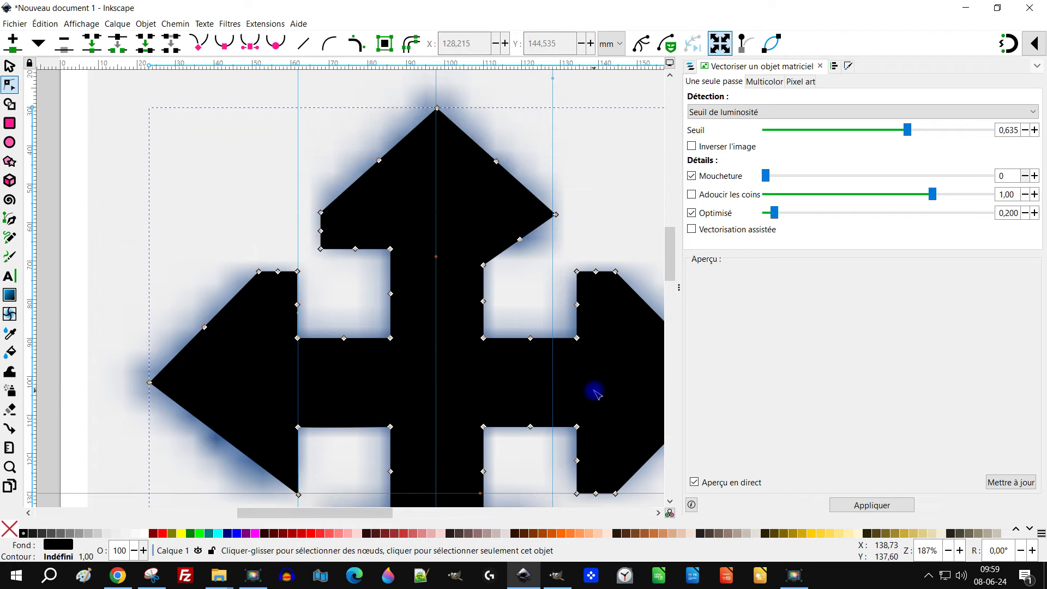
scroll(367, 249, down, 5)
scroll(367, 250, down, 2)
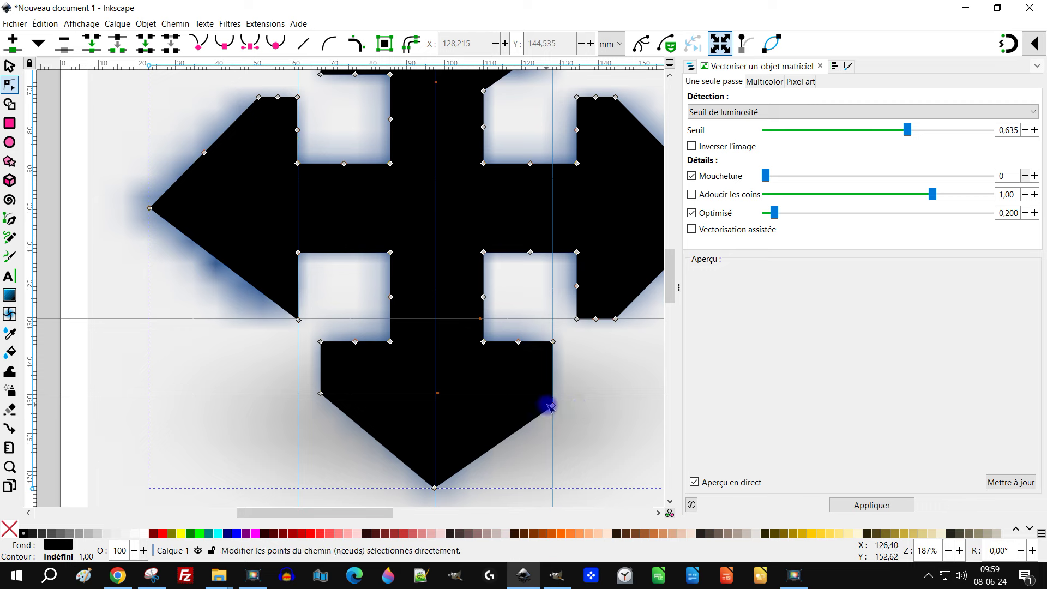
drag(553, 407, 553, 397)
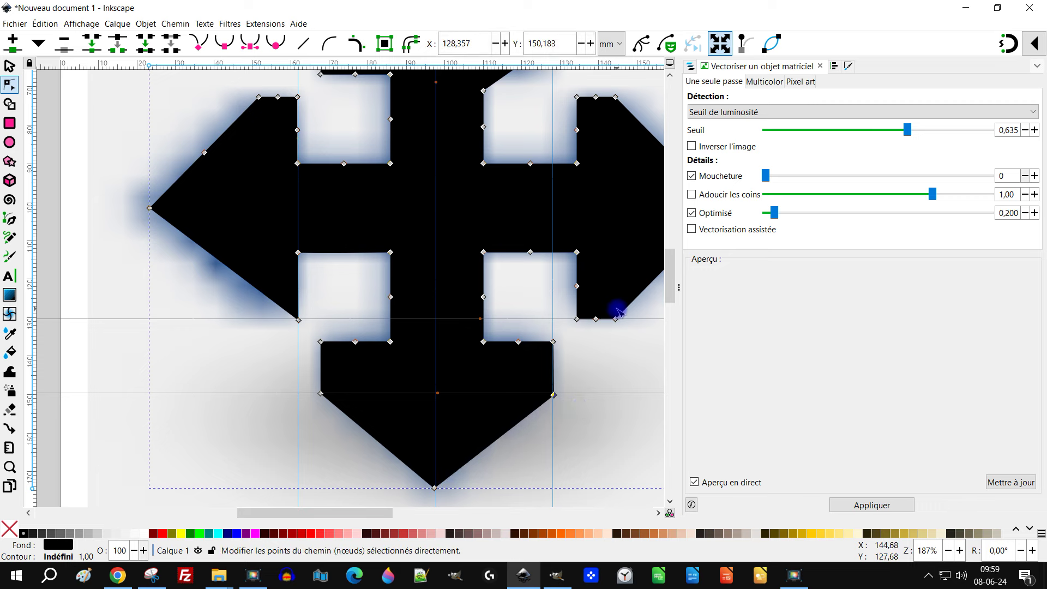
Form the upper arrowhead's lower-right corner, add a horizontal guide along its base, and delete a stray node
scroll(611, 318, up, 4)
scroll(611, 317, up, 6)
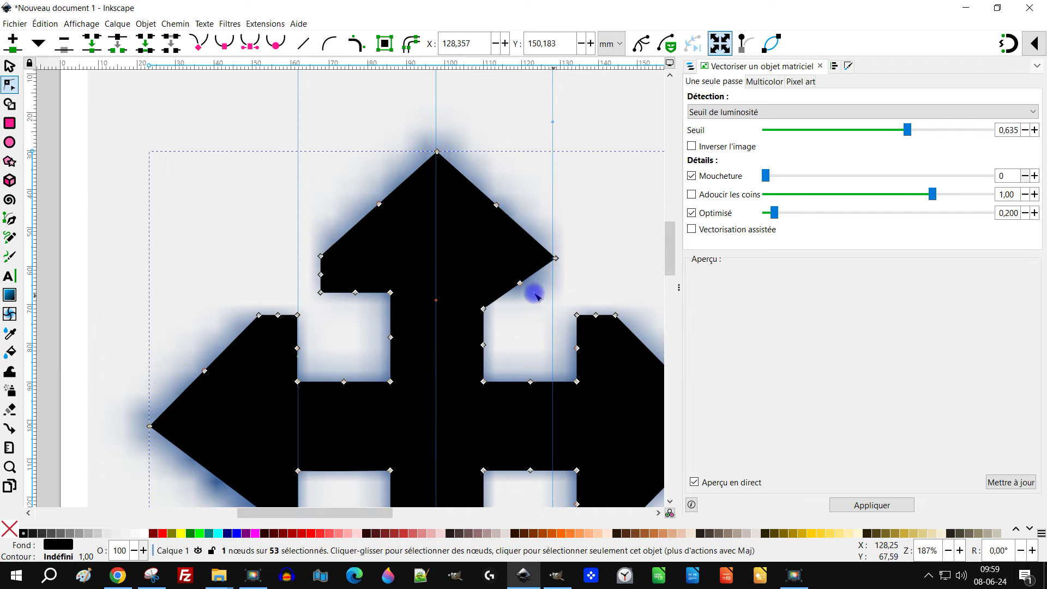
drag(521, 283, 552, 300)
drag(467, 66, 472, 293)
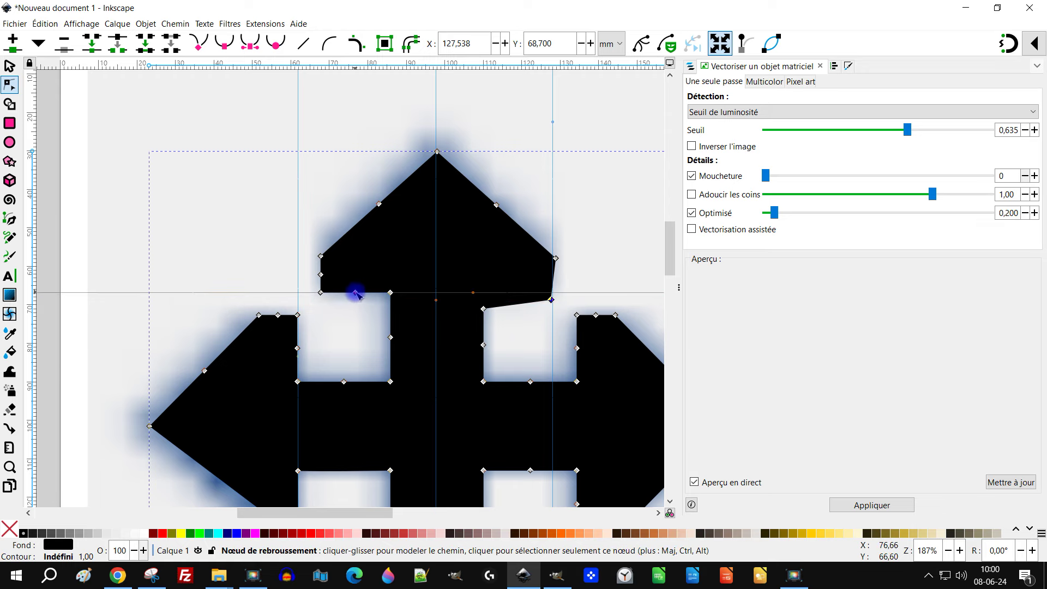
key(Delete)
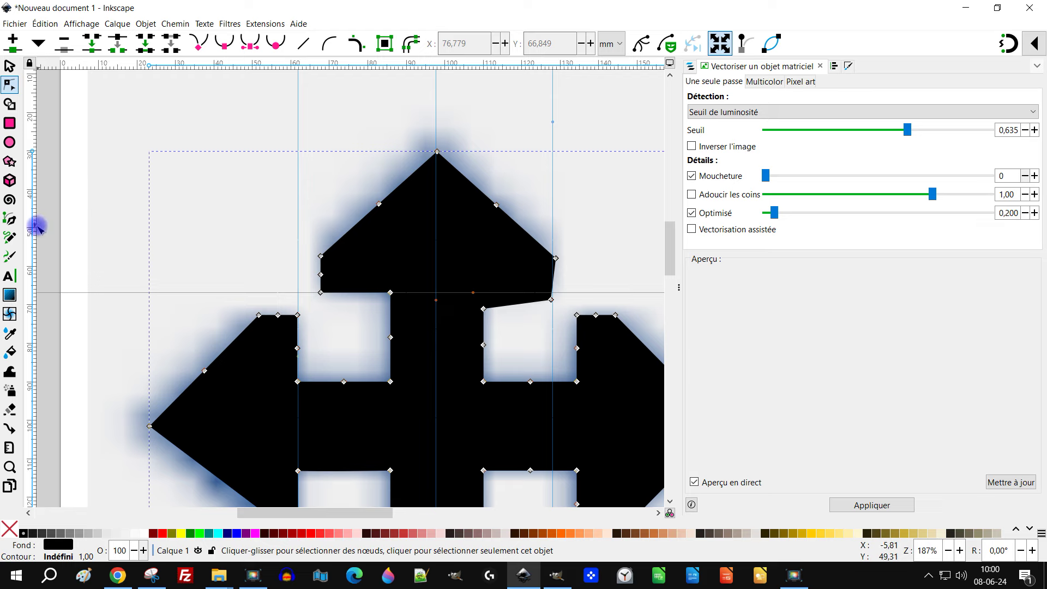
Add a vertical guide and nudge the upper arrowhead's right corner node up into line
mouse_move(30, 231)
mouse_down()
mouse_move(483, 380)
mouse_move(483, 295)
mouse_up()
drag(552, 300, 554, 293)
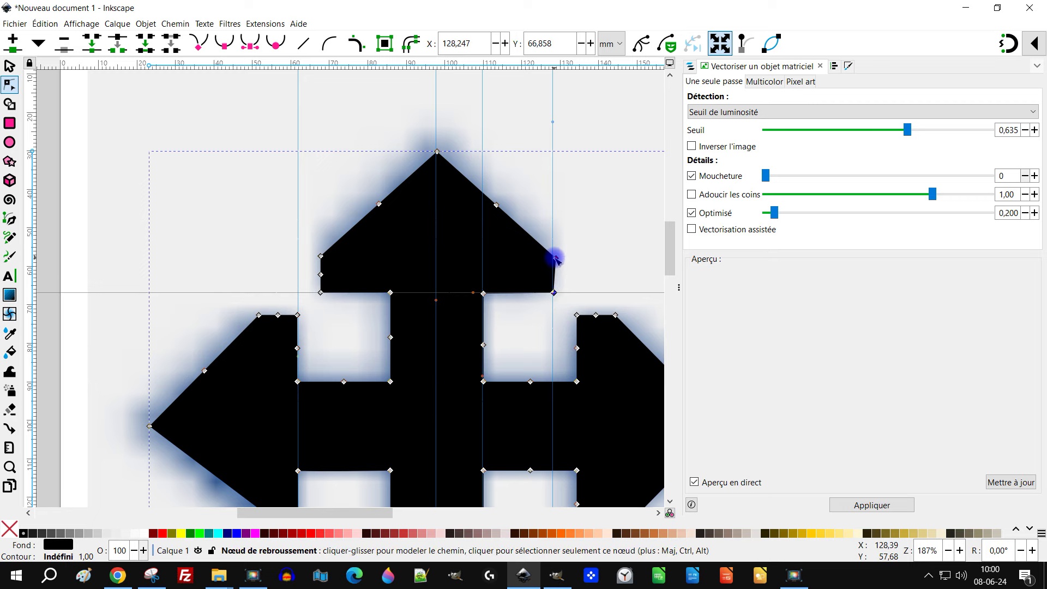
click(553, 258)
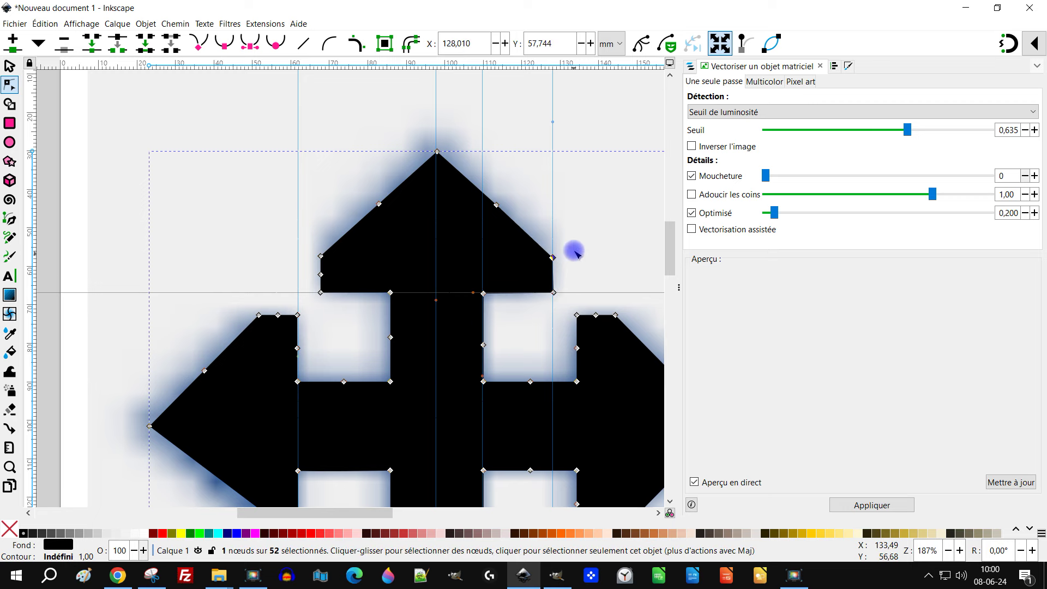
drag(573, 251, 533, 329)
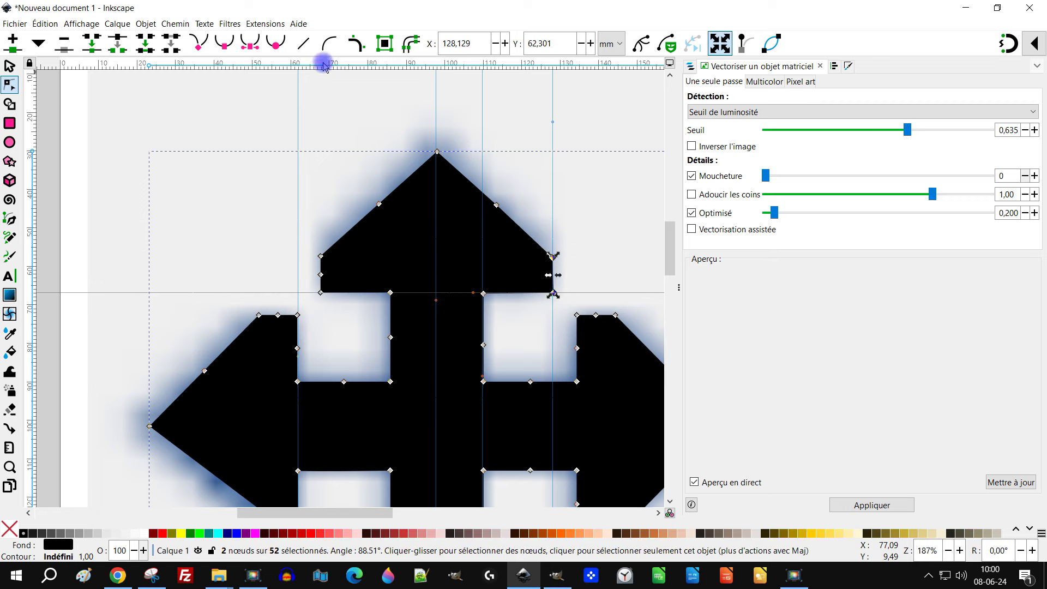
click(618, 223)
scroll(588, 261, down, 5)
scroll(636, 281, up, 5)
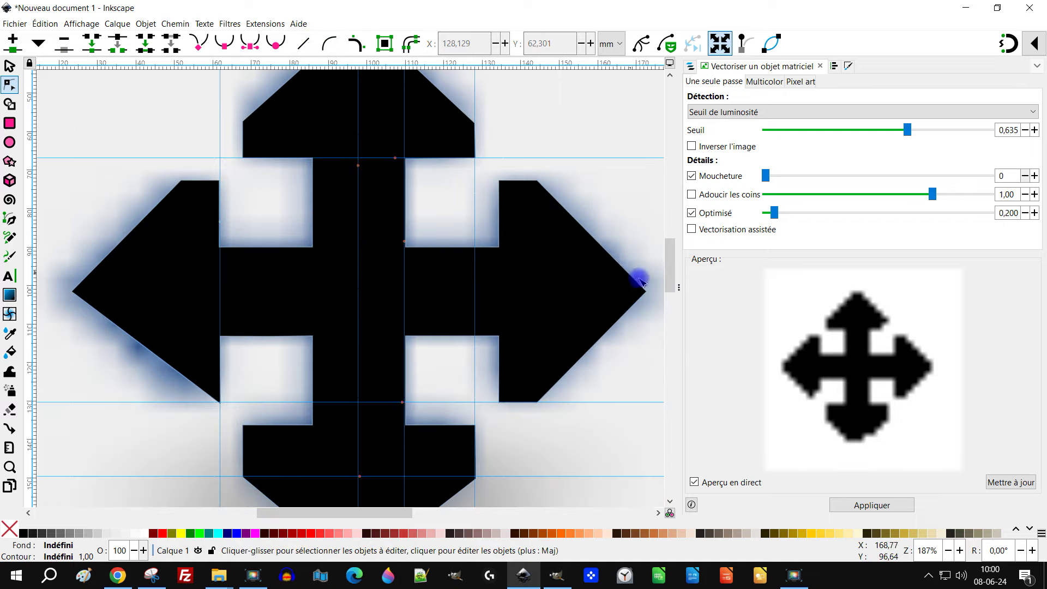
scroll(615, 310, down, 2)
scroll(629, 364, up, 1)
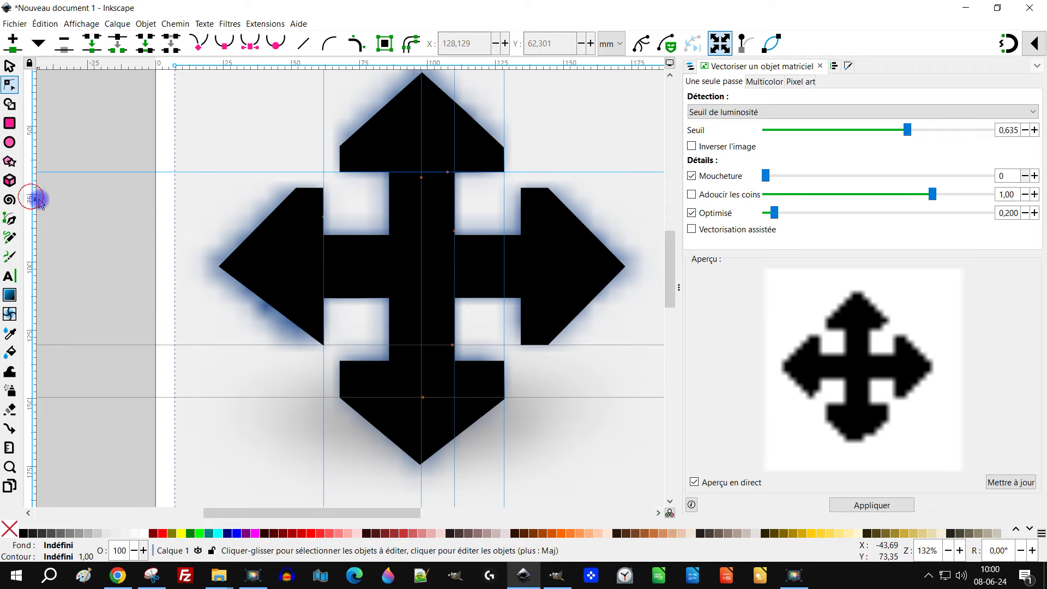
Add a vertical guide through the left arrowhead and delete the stray node on its top edge
drag(39, 202, 298, 279)
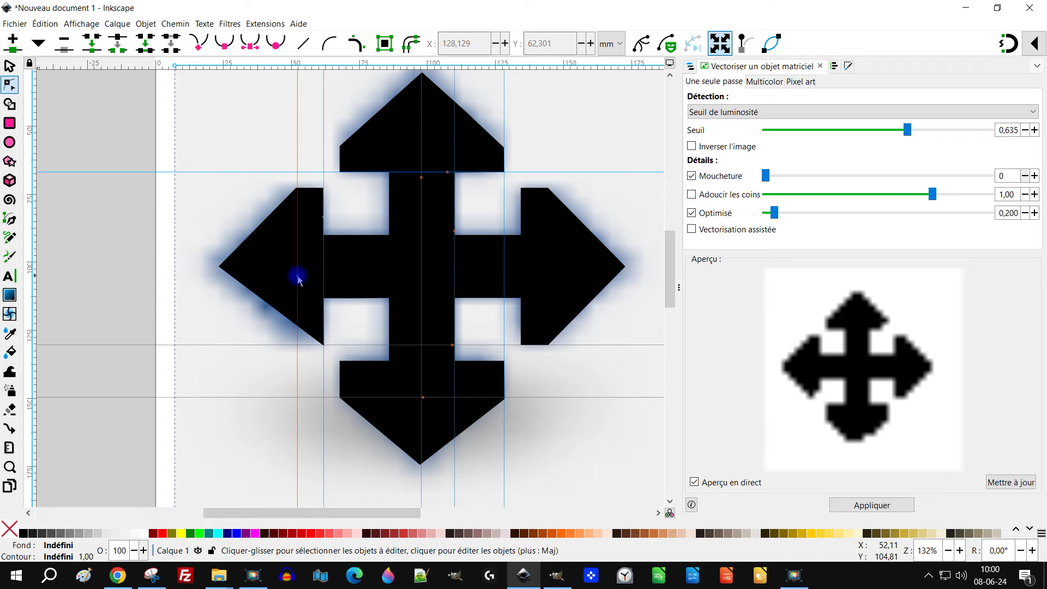
ctrl+scroll(320, 344, up, 2)
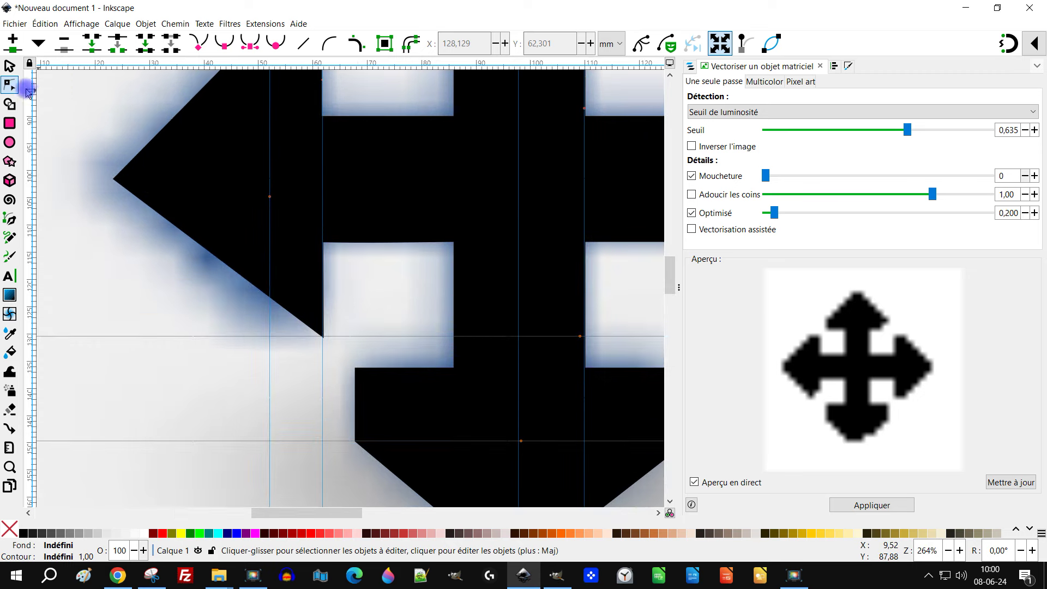
click(195, 168)
scroll(334, 283, up, 4)
scroll(334, 283, up, 4)
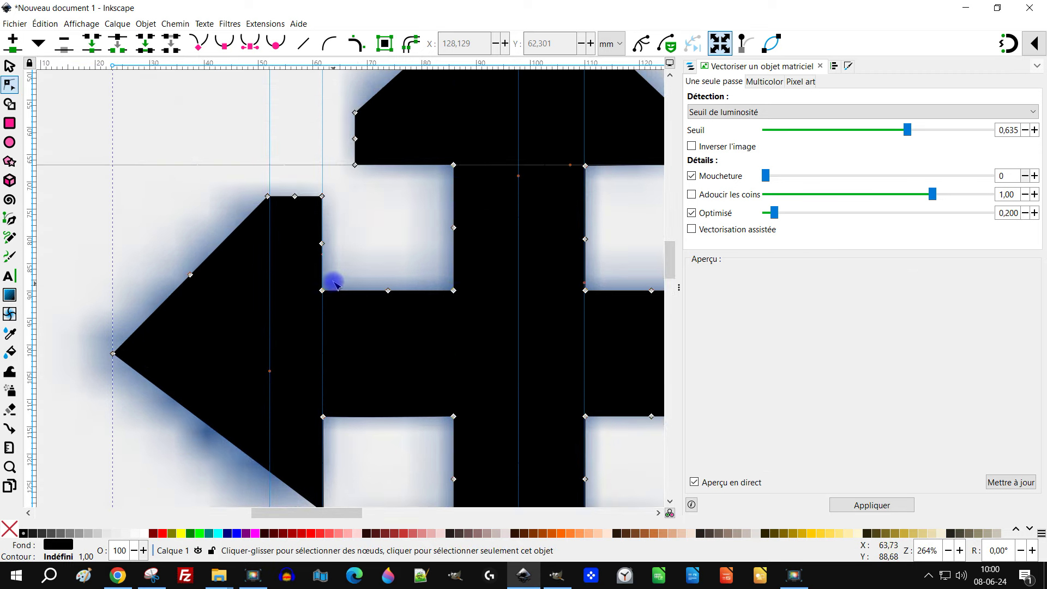
scroll(331, 279, down, 2)
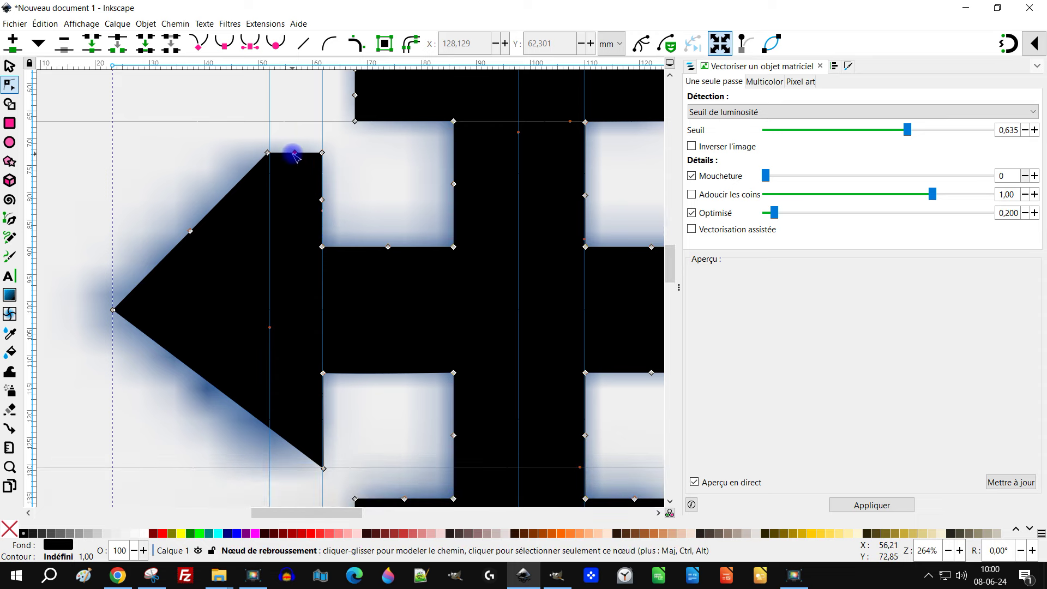
click(295, 154)
key(Delete)
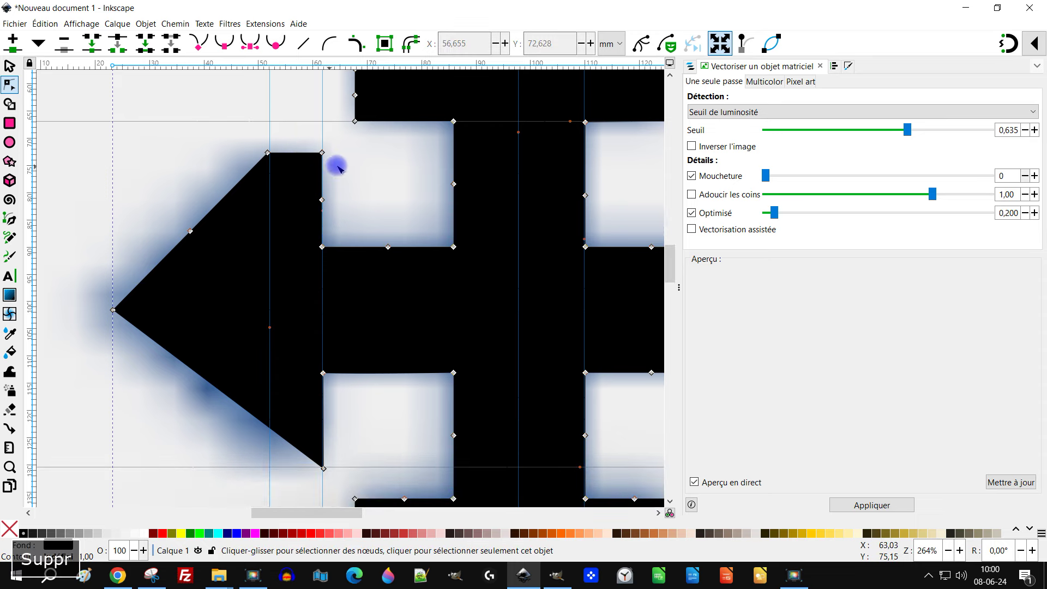
scroll(331, 305, down, 4)
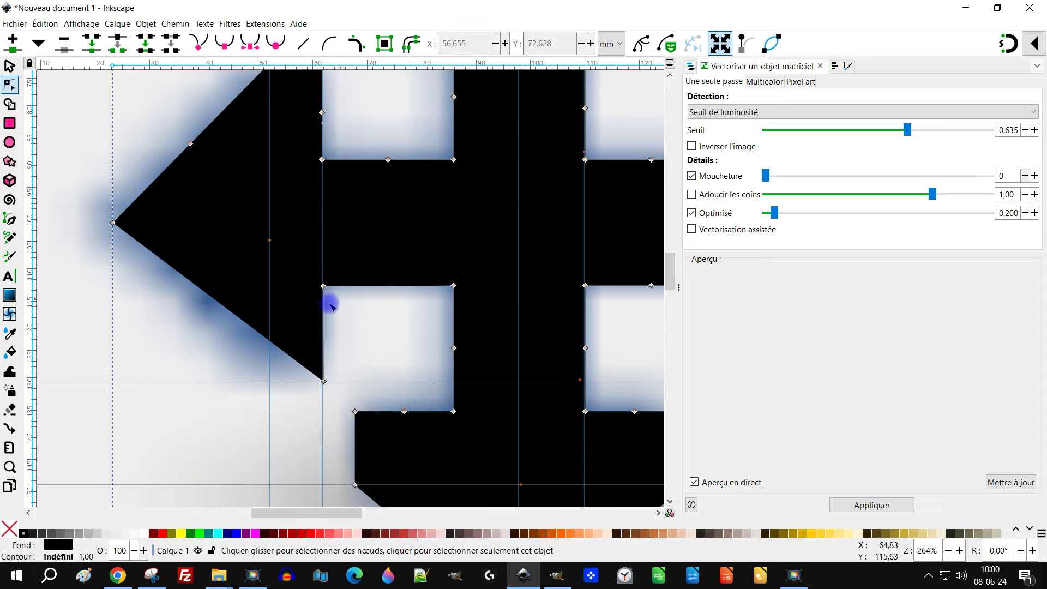
Insert a node between the left arrowhead's tip and bottom node, then drag it out as a corner level with the top
click(113, 223)
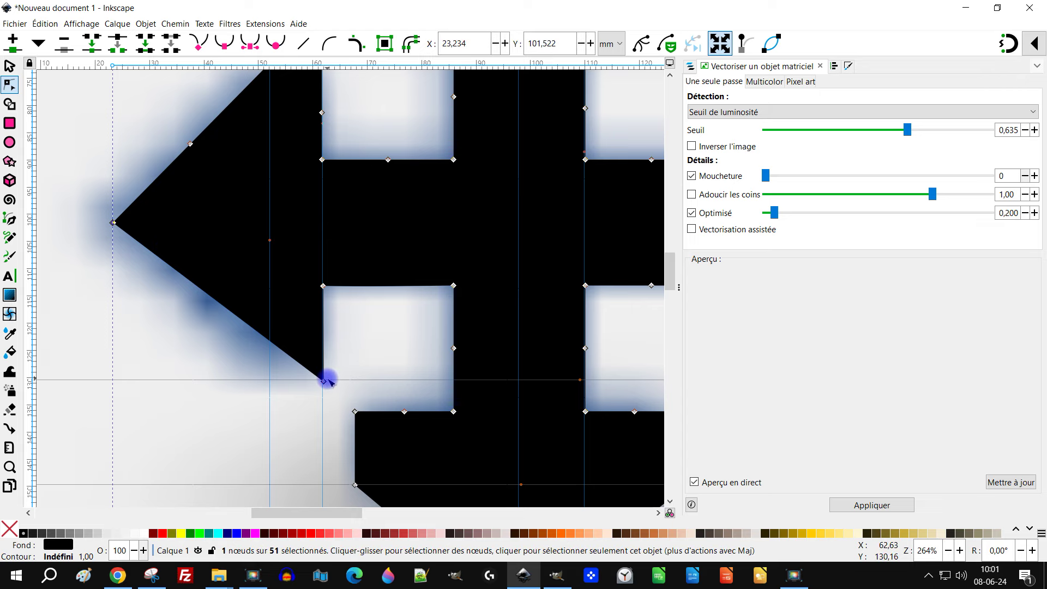
shift+click(321, 379)
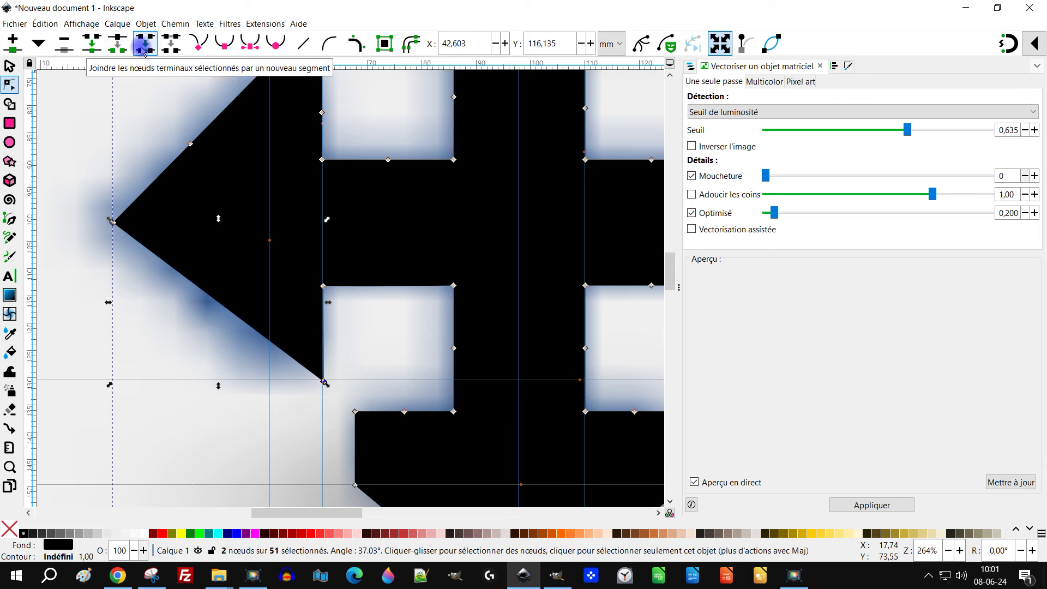
click(12, 43)
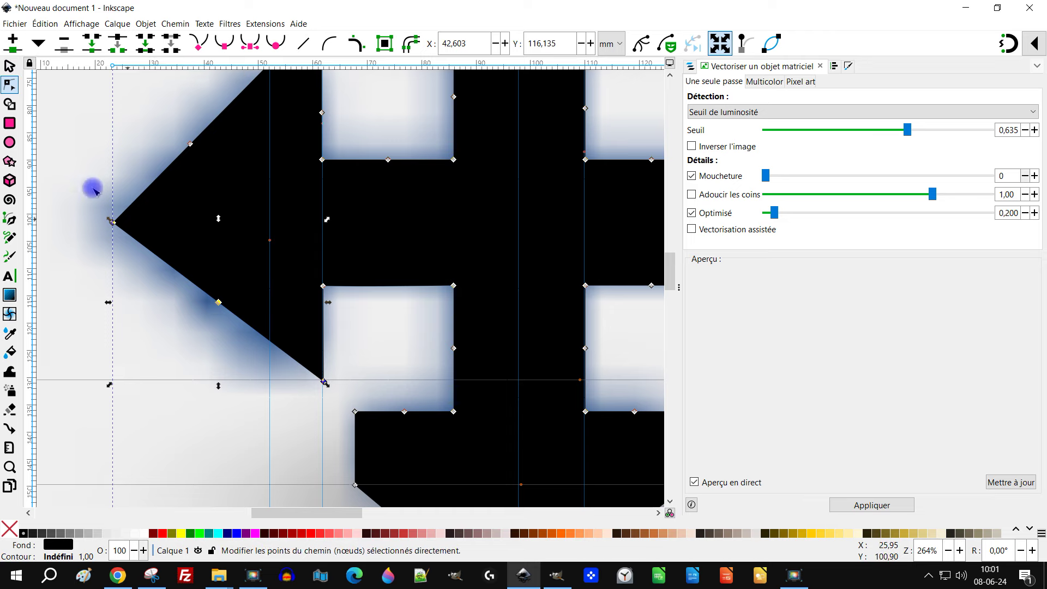
click(51, 159)
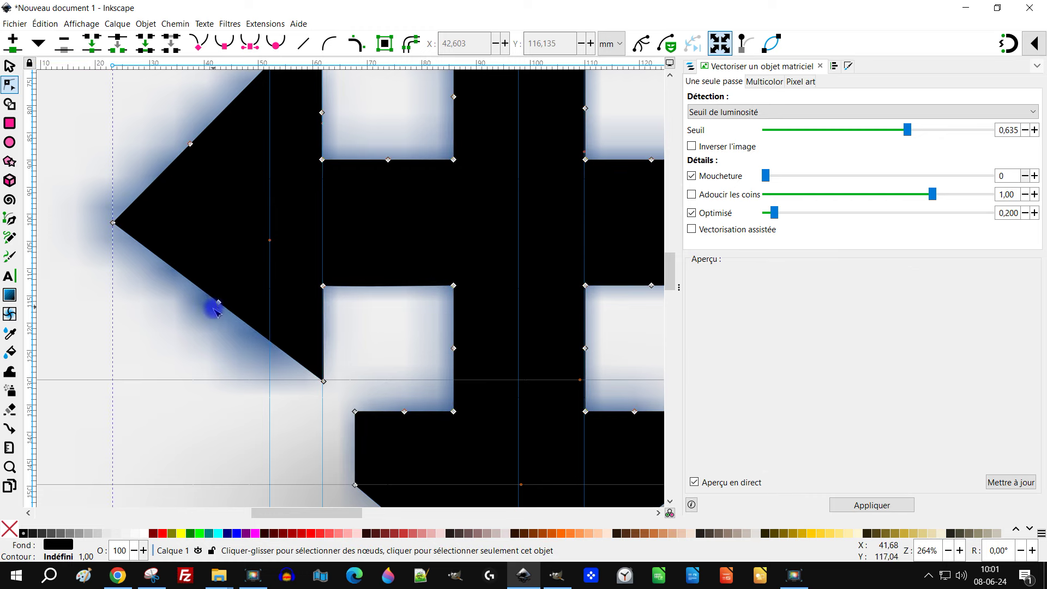
drag(219, 303, 275, 382)
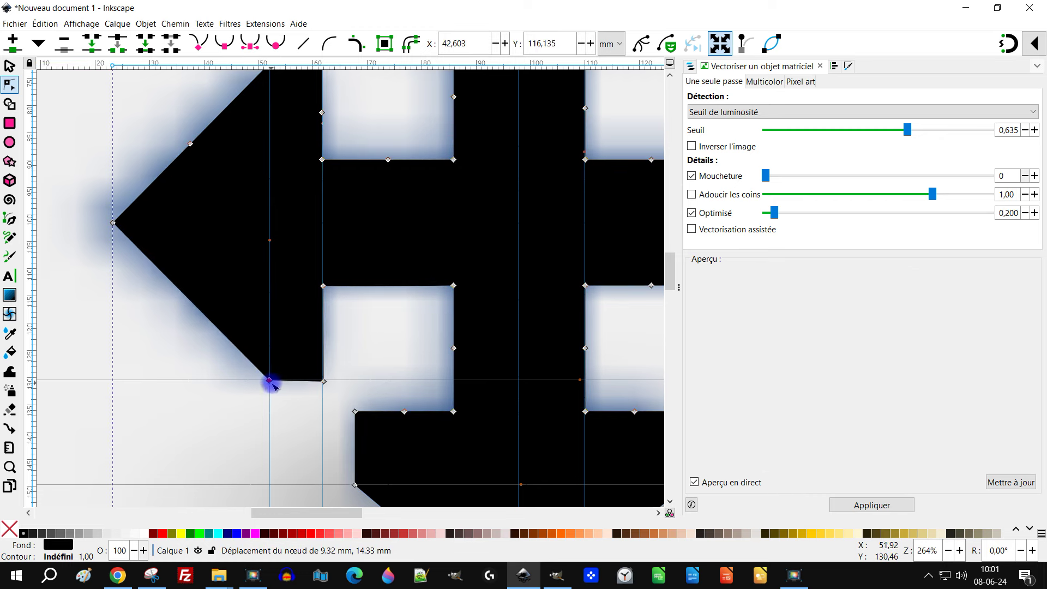
drag(273, 385, 272, 384)
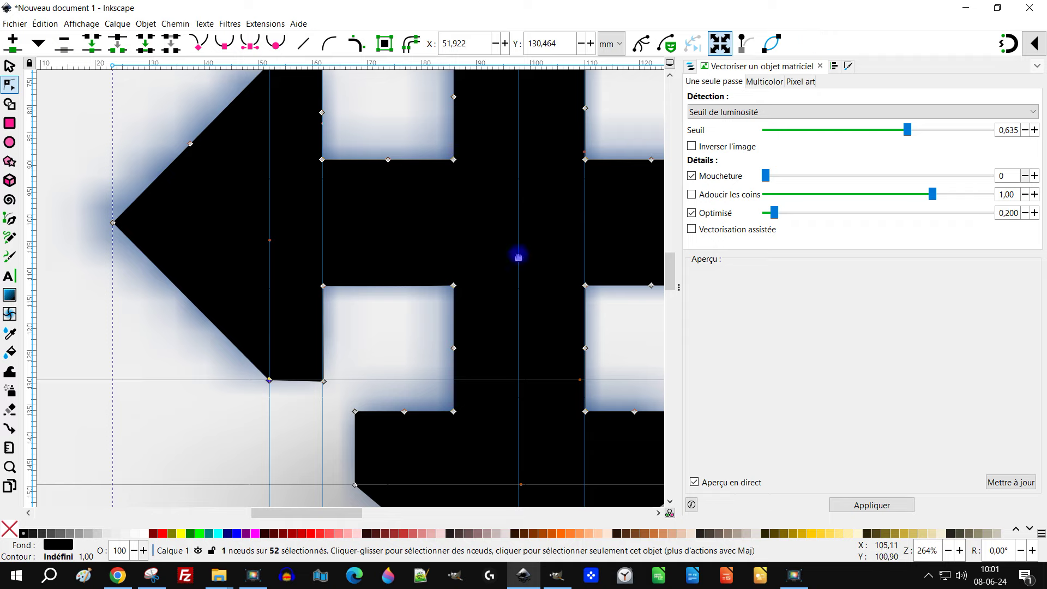
scroll(386, 276, up, 2)
scroll(385, 276, up, 2)
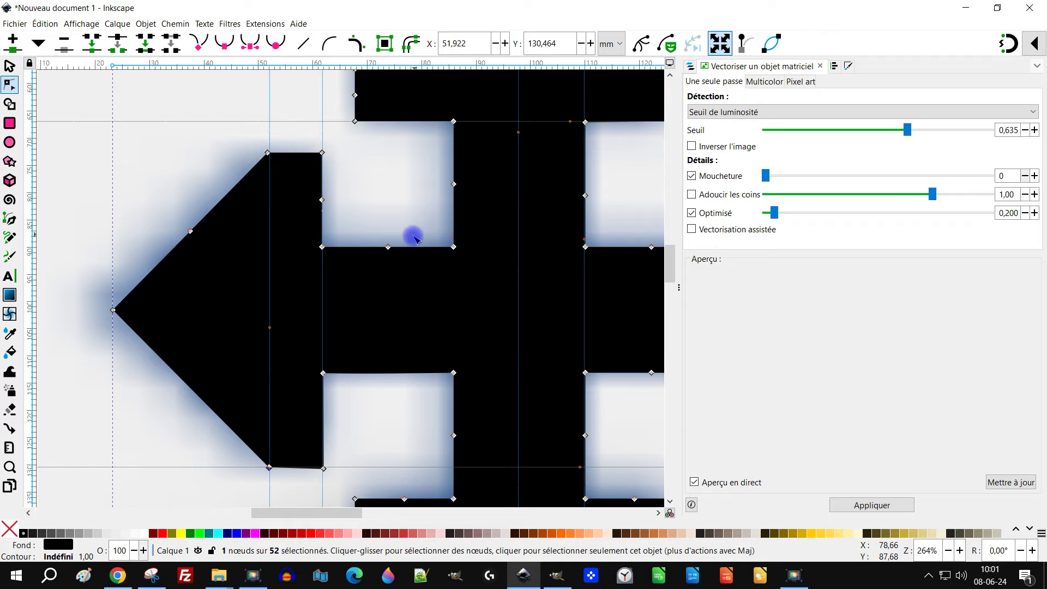
ctrl+scroll(425, 262, down, 4)
ctrl+scroll(518, 311, up, 3)
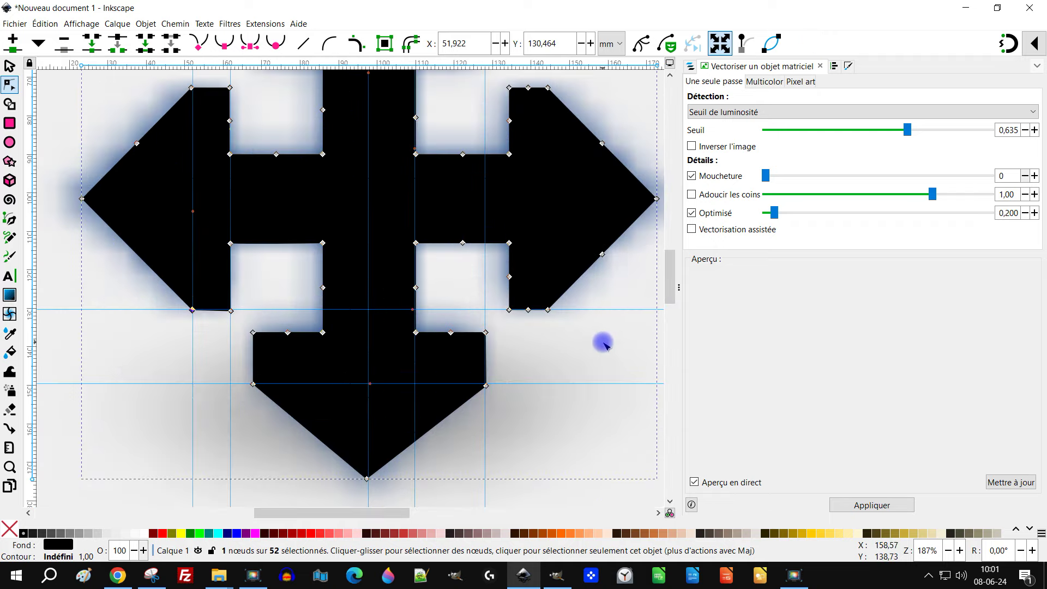
Delete stray nodes on the right arrowhead's bottom edge, inner side, and the block's left edge
ctrl+scroll(550, 325, up, 2)
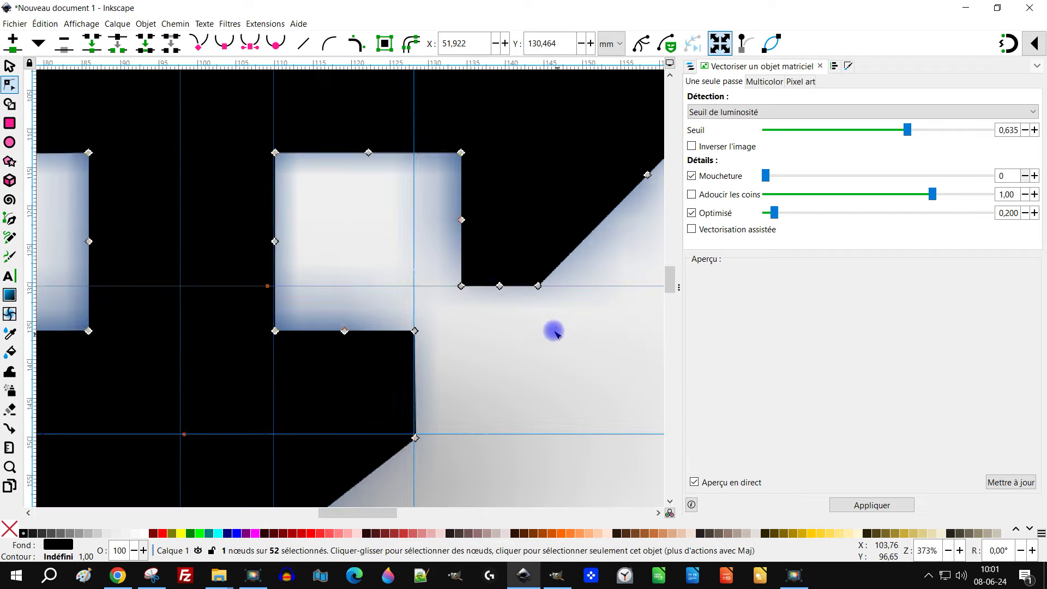
click(500, 286)
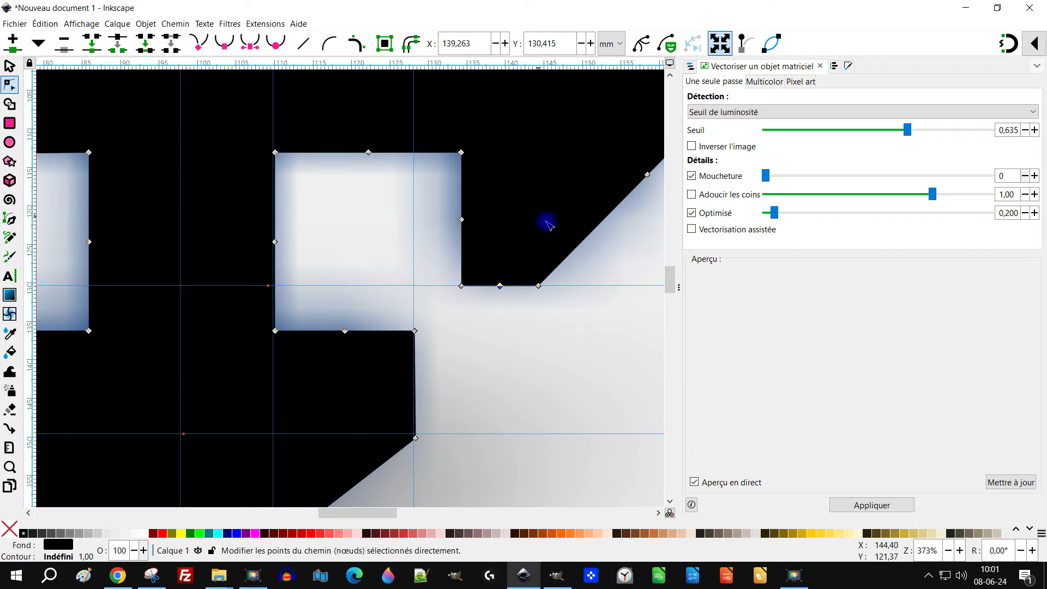
key(Delete)
scroll(567, 295, up, 4)
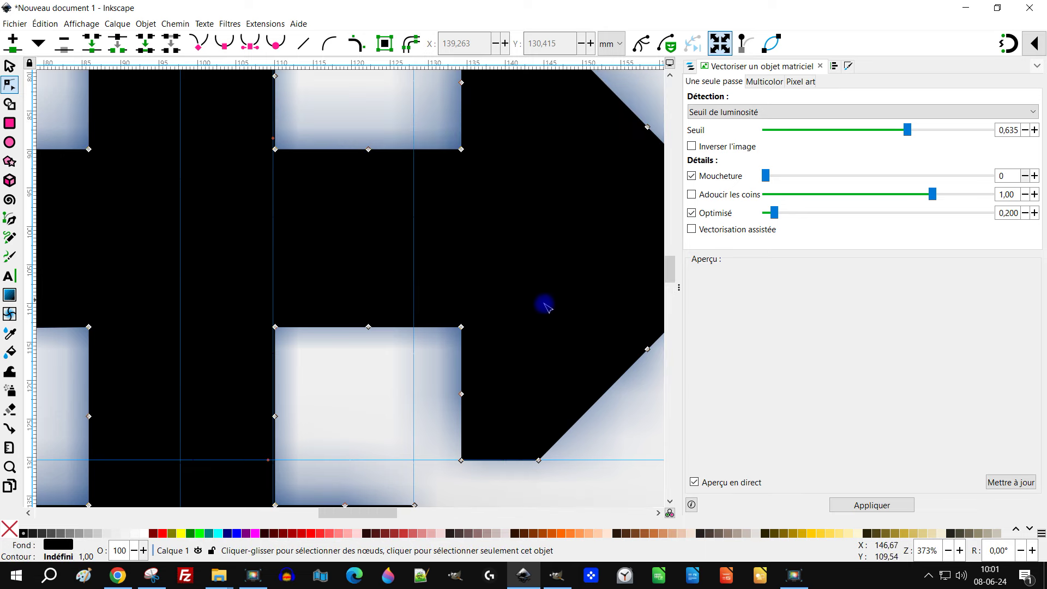
click(461, 393)
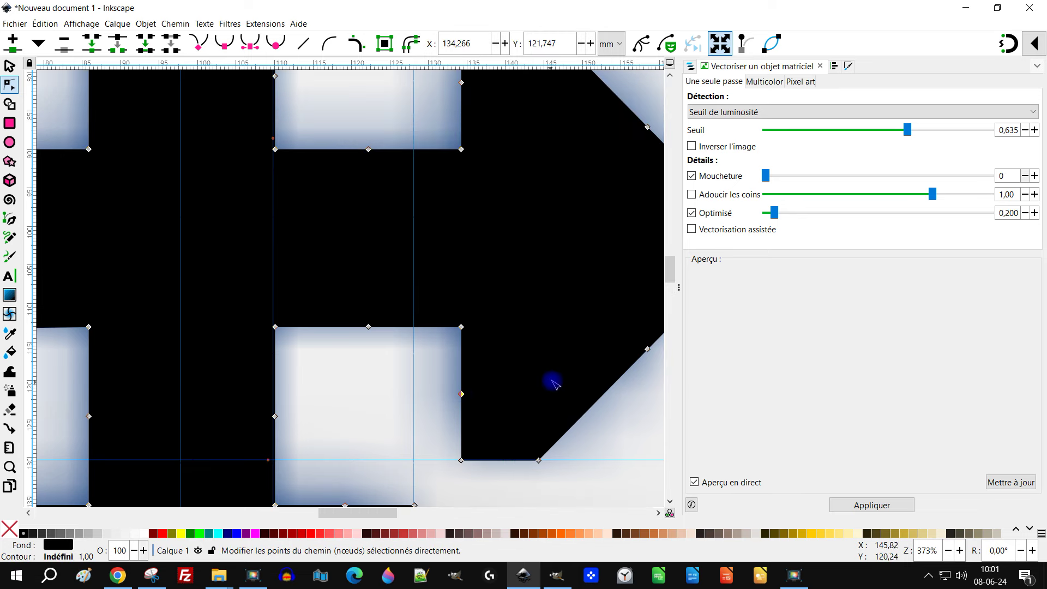
key(Delete)
scroll(540, 355, up, 4)
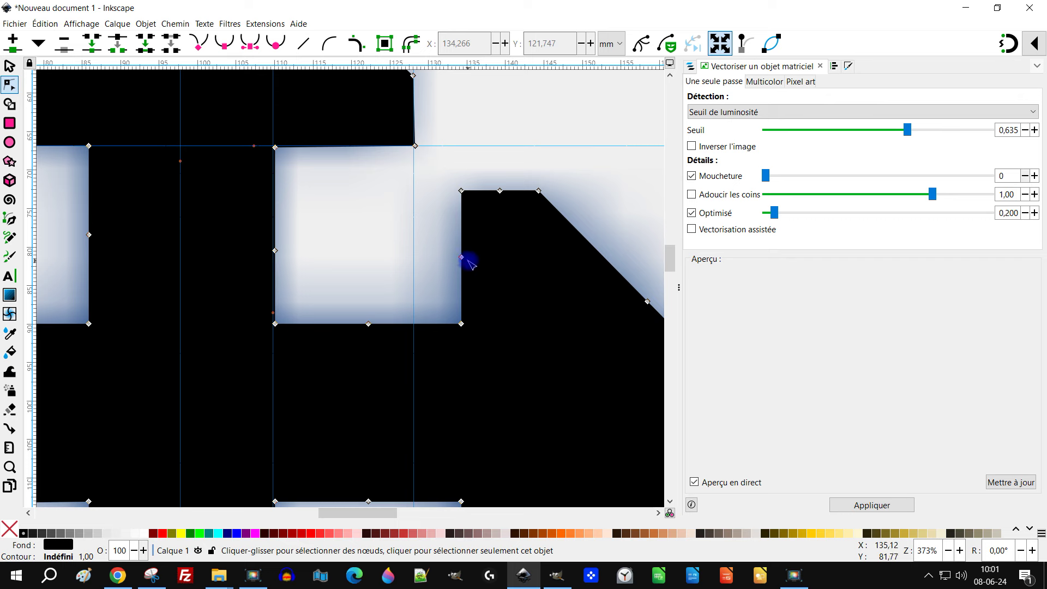
click(461, 256)
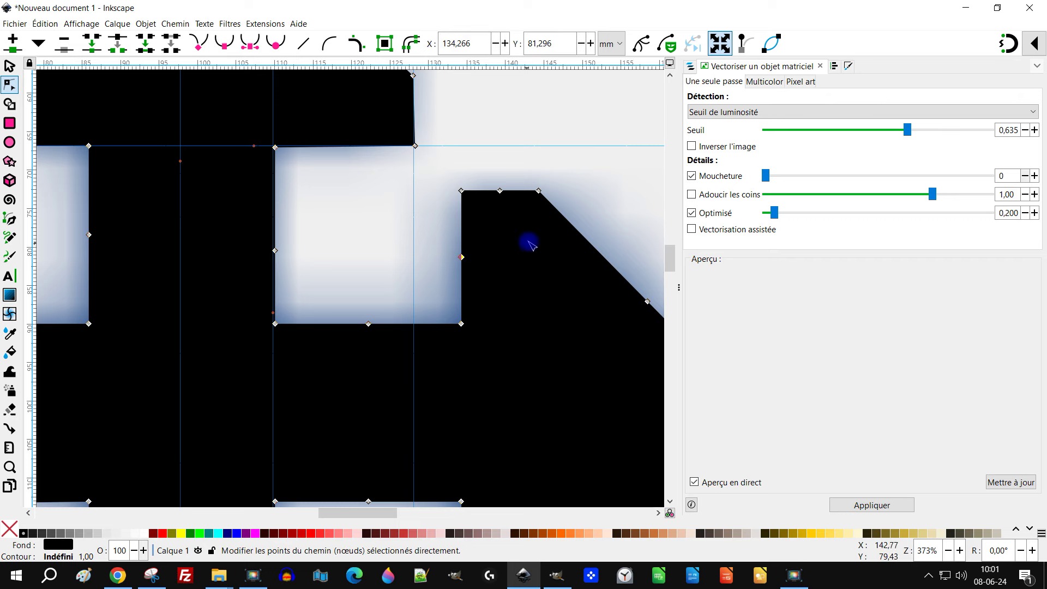
key(Delete)
Delete the extra node in the right block's top edge, undoing an accidental segment deletion first
click(502, 191)
key(Delete)
scroll(518, 276, down, 2)
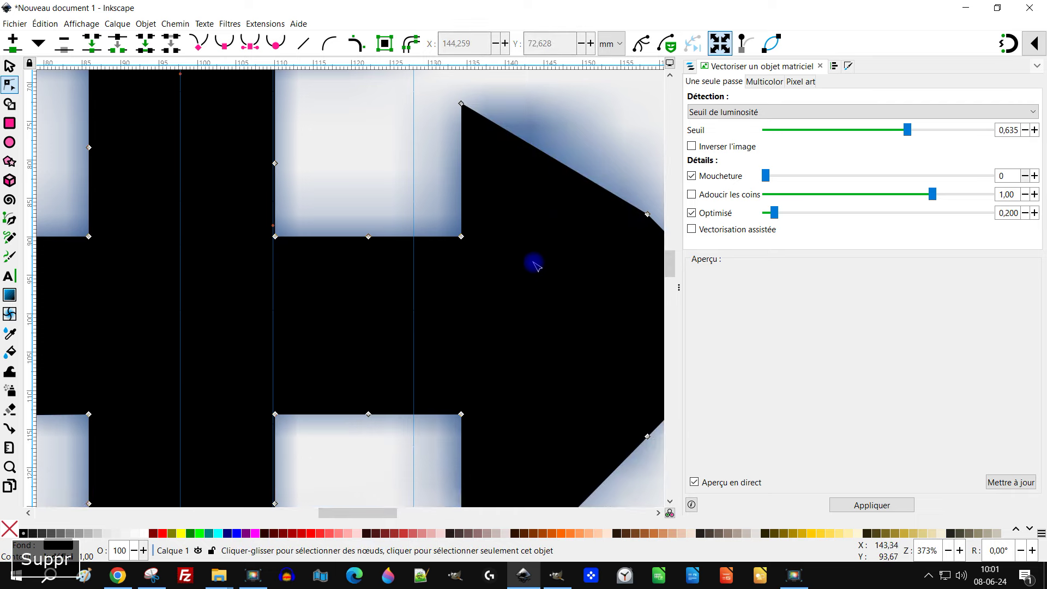
key(ctrl+z)
scroll(602, 199, up, 2)
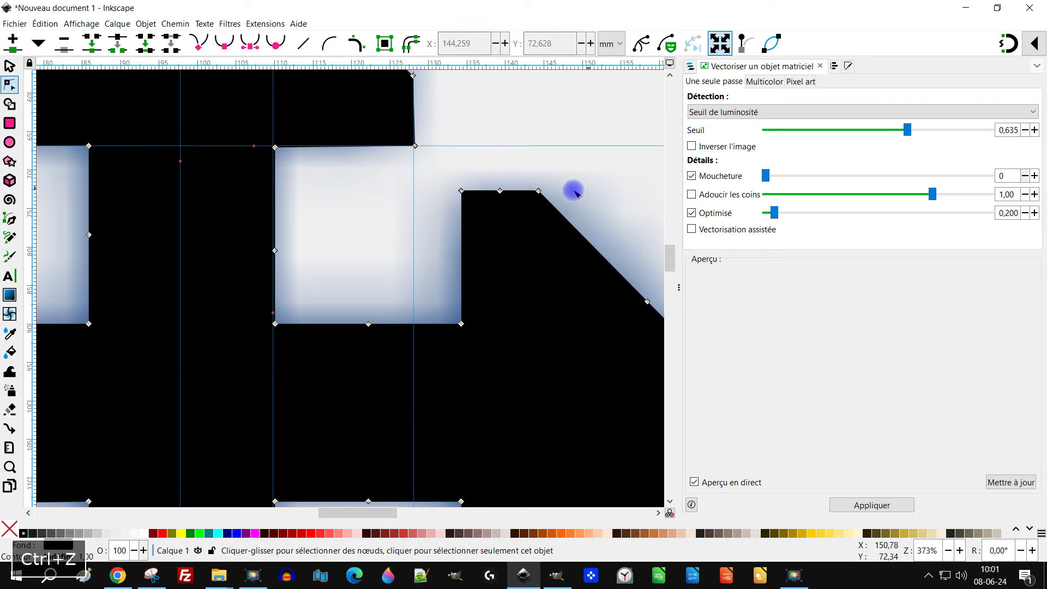
click(499, 190)
key(Delete)
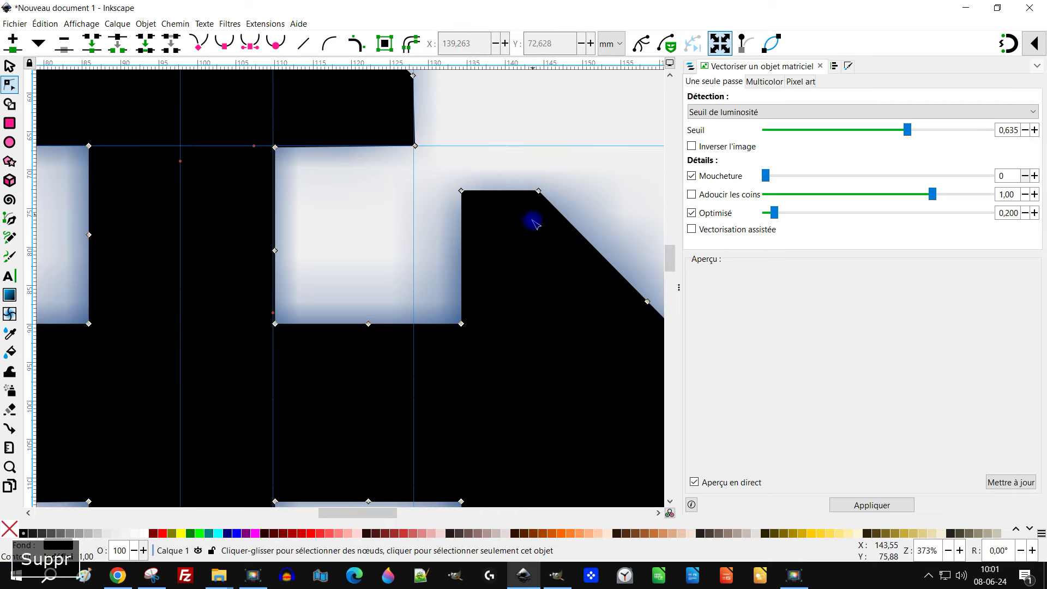
Rubber-band and delete the two stray nodes along the central bar's edge
scroll(518, 223, down, 2)
scroll(425, 245, down, 3)
scroll(431, 262, up, 5)
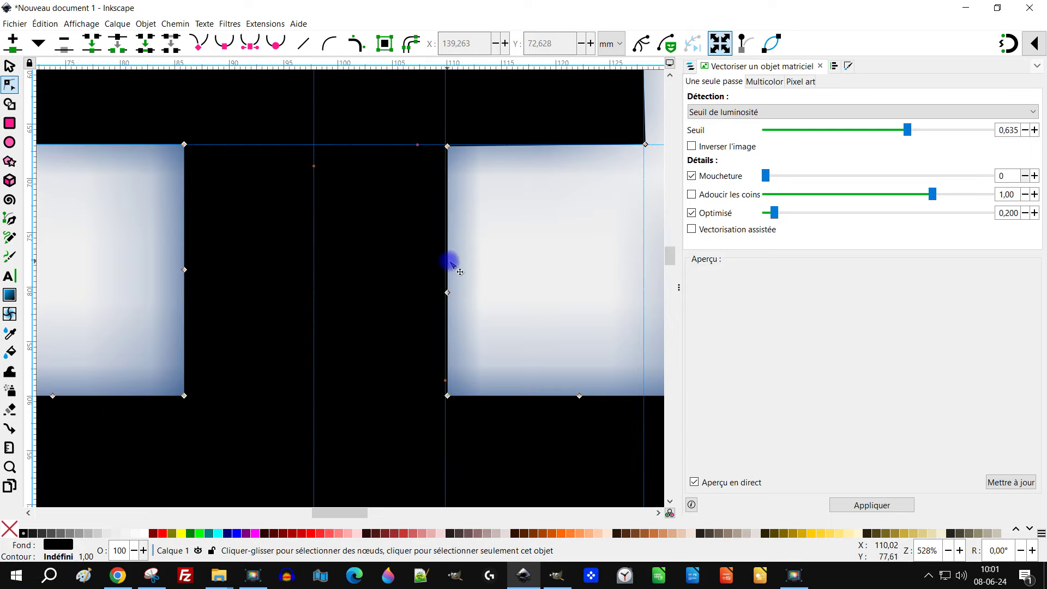
drag(505, 245, 115, 319)
key(Delete)
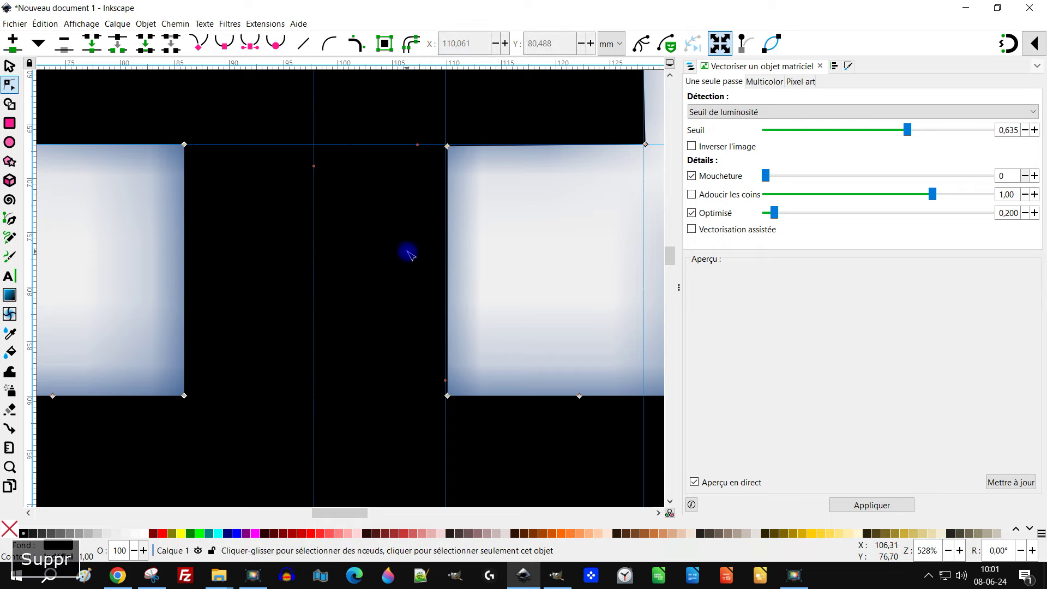
scroll(493, 252, down, 3)
scroll(493, 234, down, 2)
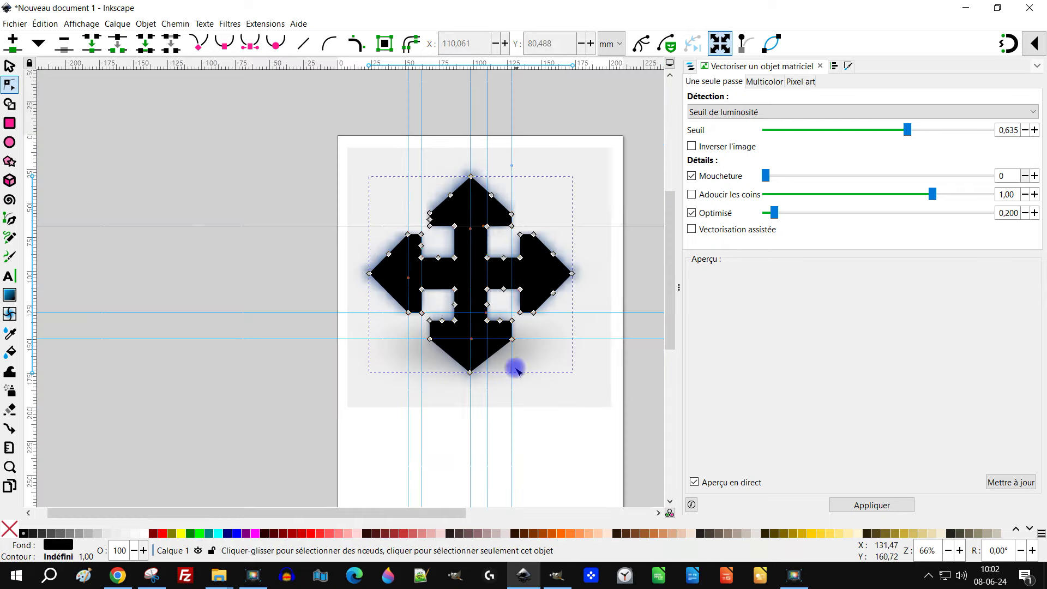
Rubber-band and delete the two extra nodes beside the central bar
scroll(515, 280, up, 3)
drag(461, 147, 317, 178)
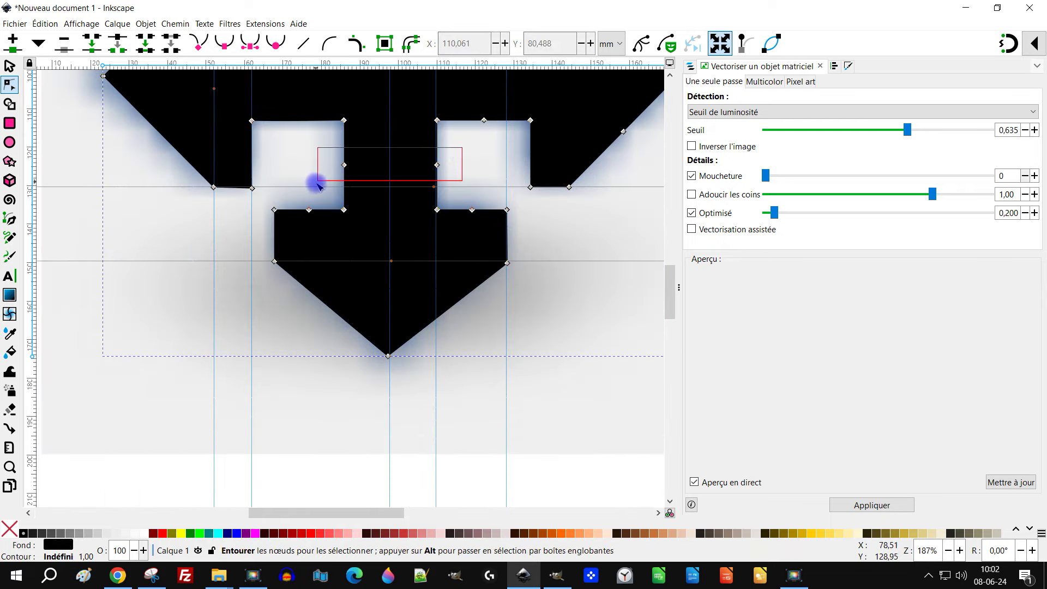
key(Delete)
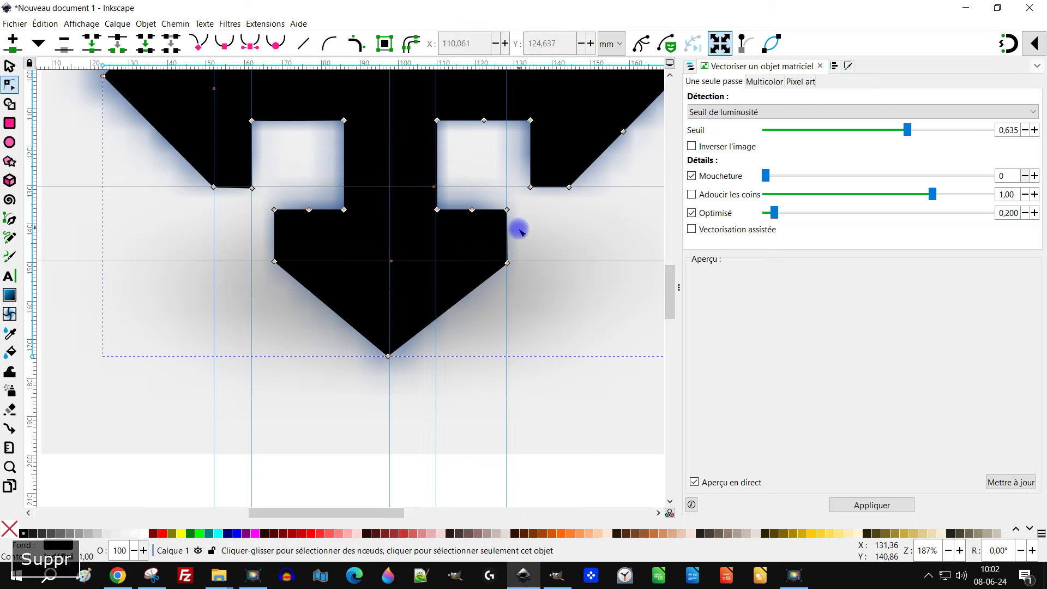
scroll(520, 232, up, 4)
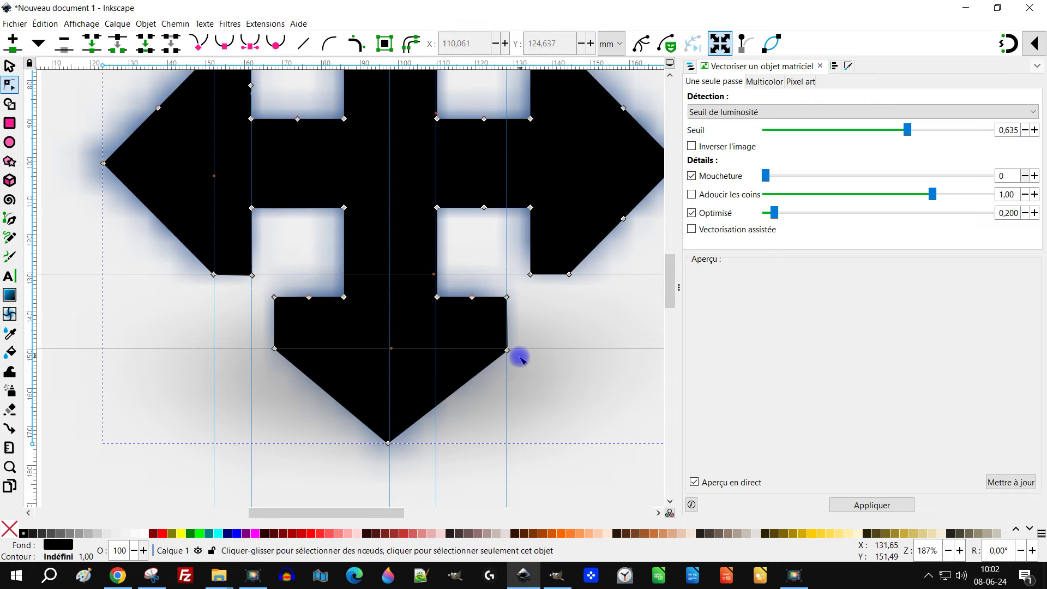
ctrl+scroll(520, 365, up, 4)
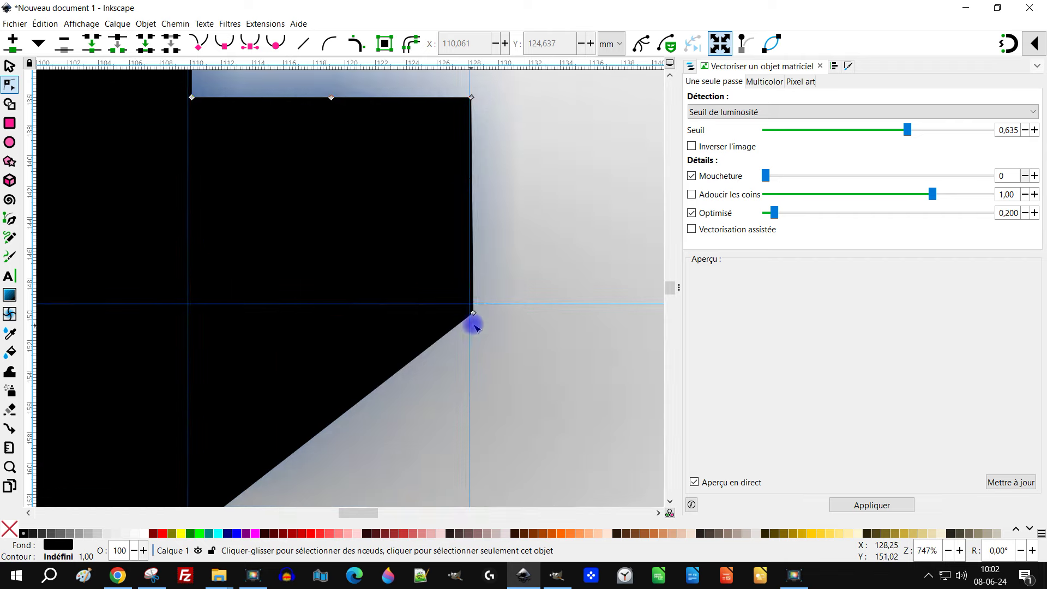
Remove the extra node left on the top edge
click(471, 305)
ctrl+scroll(489, 285, down, 5)
ctrl+scroll(498, 286, up, 3)
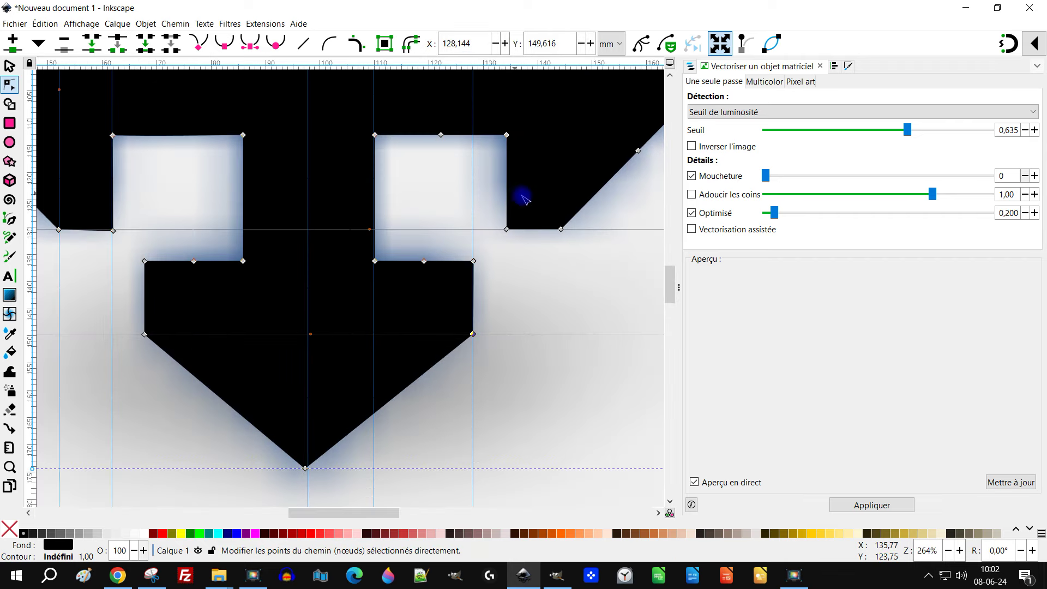
scroll(519, 194, down, 2)
scroll(584, 231, up, 2)
scroll(574, 202, down, 2)
scroll(493, 321, down, 5)
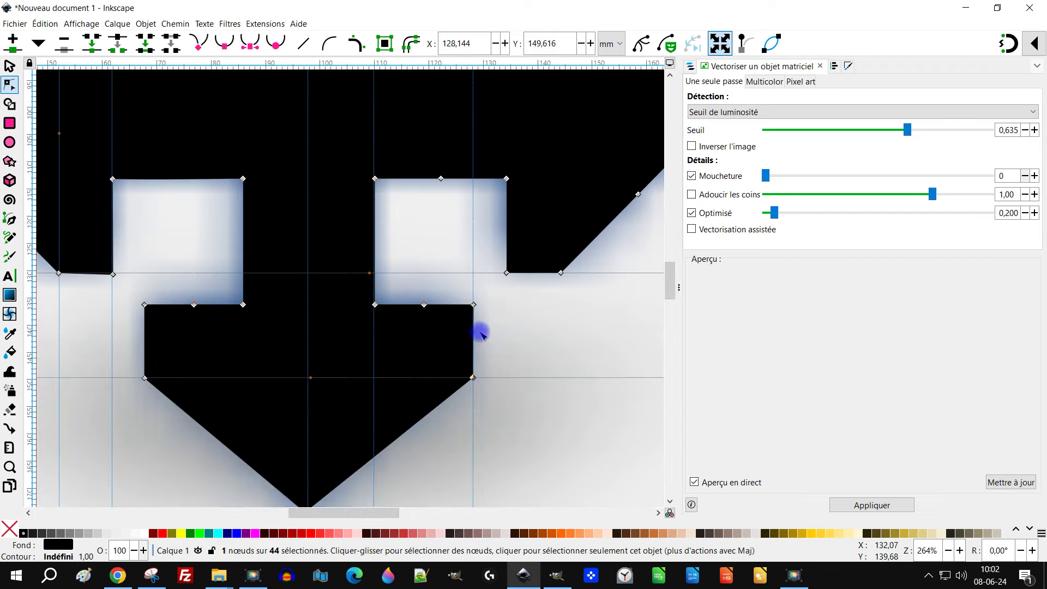
ctrl+scroll(435, 297, up, 3)
drag(398, 229, 356, 311)
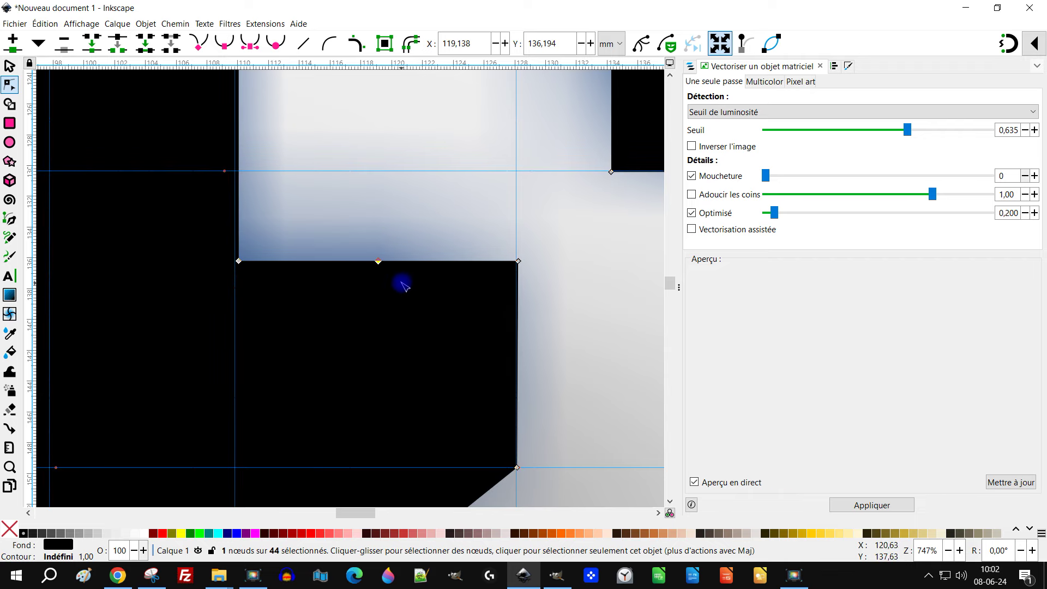
key(Delete)
Nudge the top-right corner node slightly and toggle snapping in the commands bar
scroll(532, 264, up, 3)
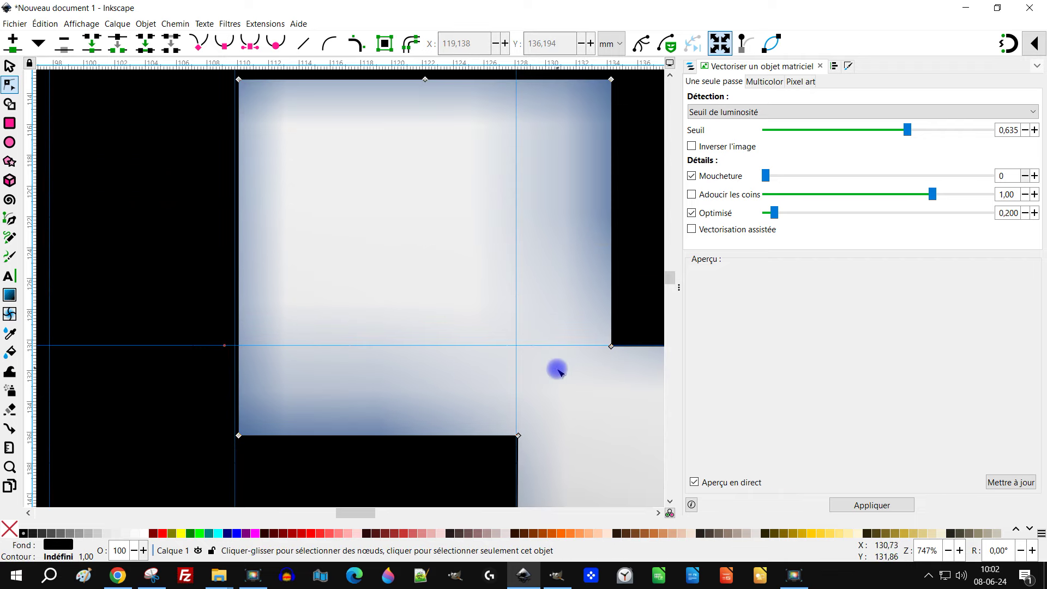
scroll(556, 367, down, 3)
ctrl+scroll(542, 320, up, 2)
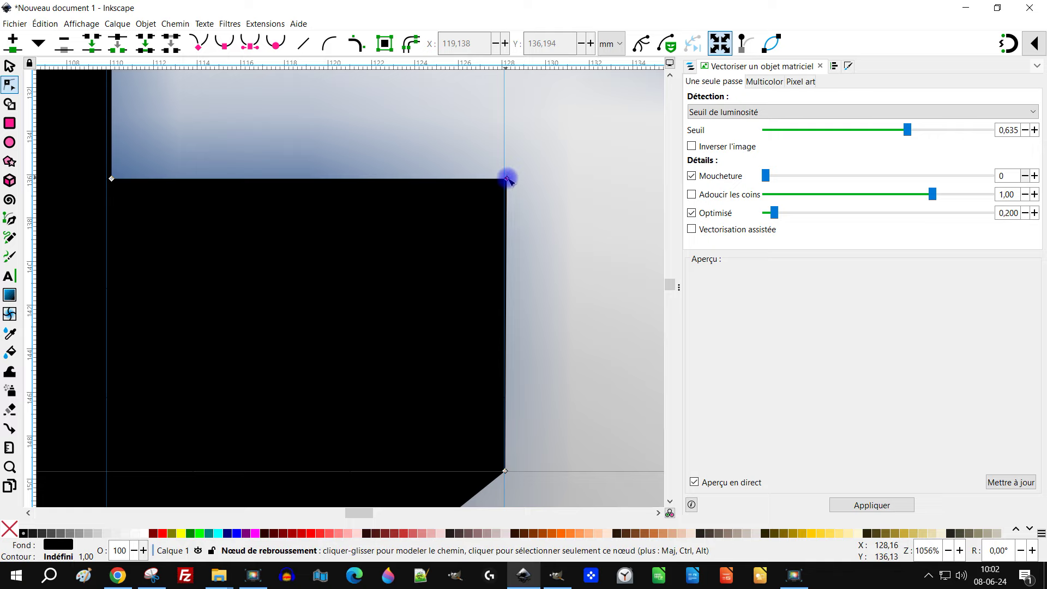
drag(507, 180, 504, 178)
click(1008, 47)
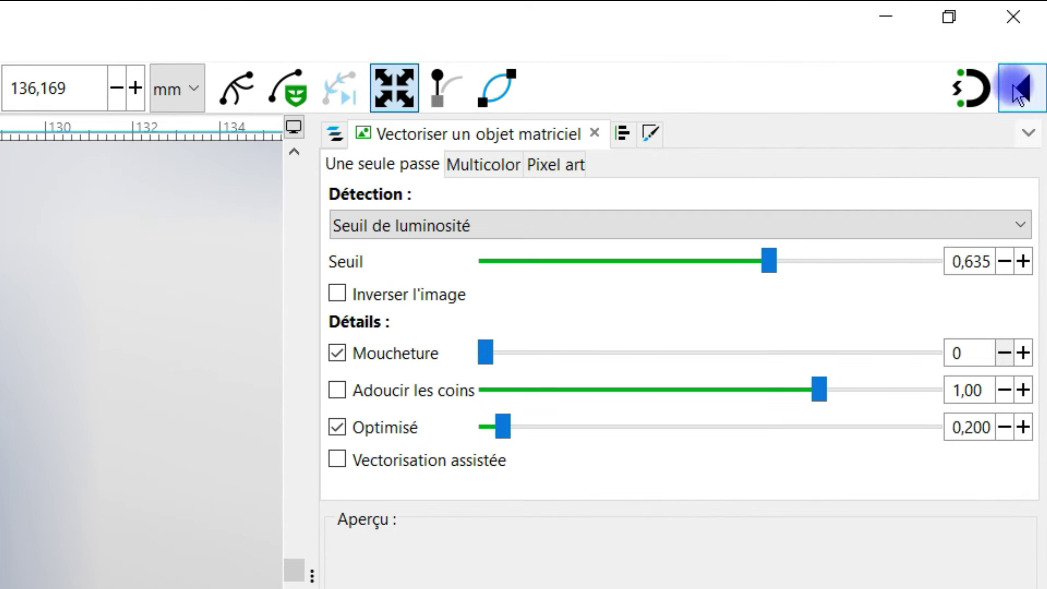
Enable 'Activer le magnétisme' in the snap options, undoing an accidental curve on the right edge
click(1024, 79)
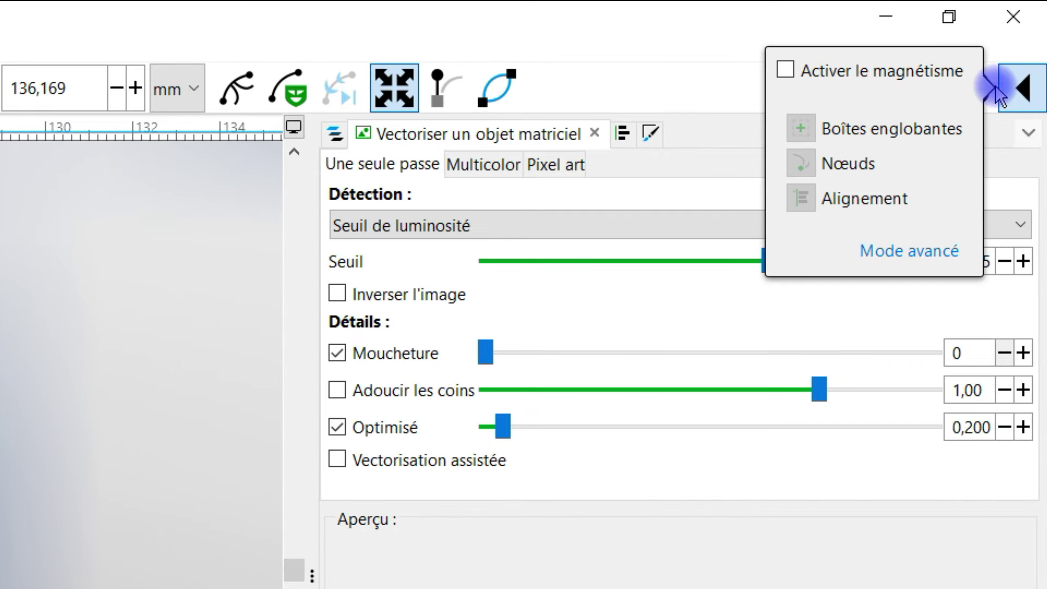
click(785, 70)
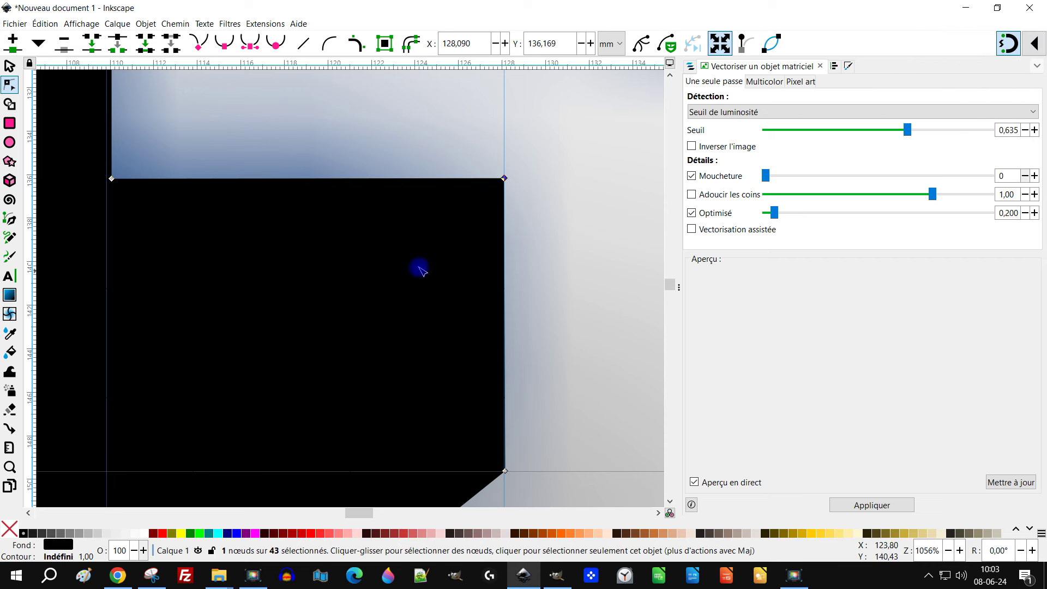
drag(503, 181, 485, 192)
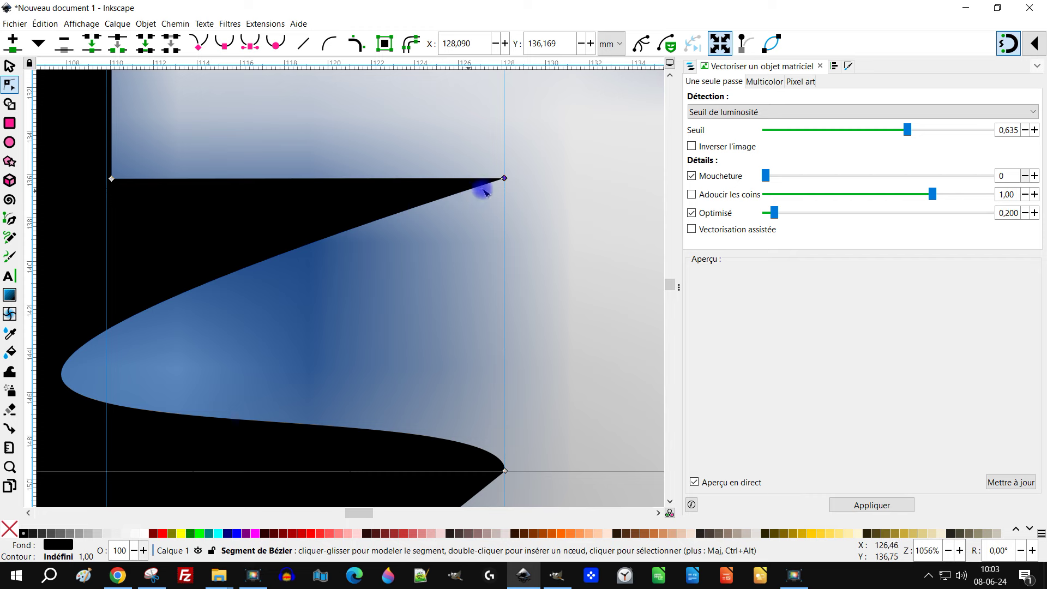
key(ctrl+z)
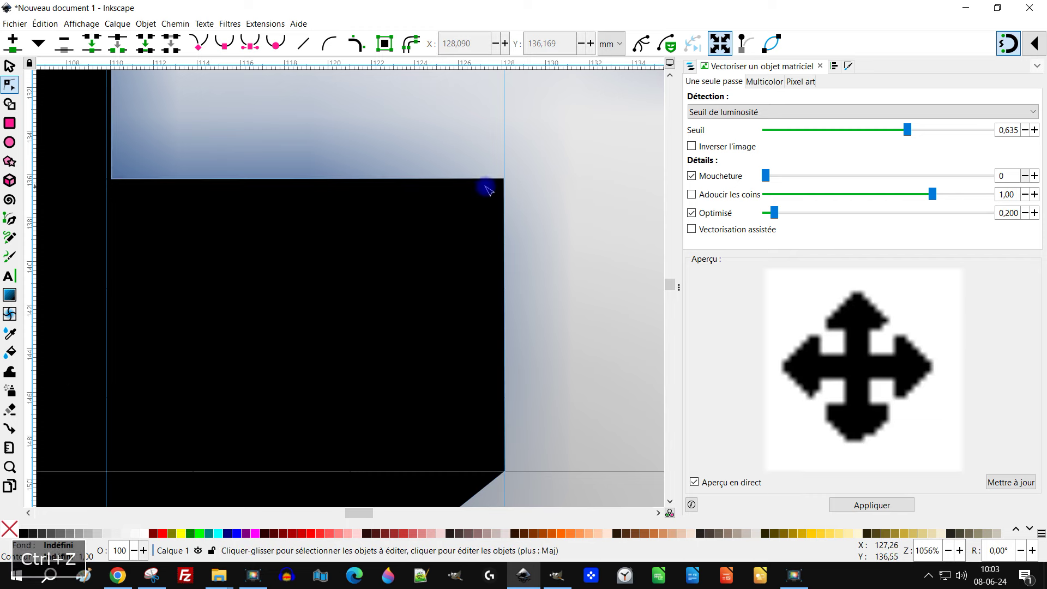
click(487, 191)
Snap the block's top-right corner node onto its guide intersection
drag(504, 179, 504, 180)
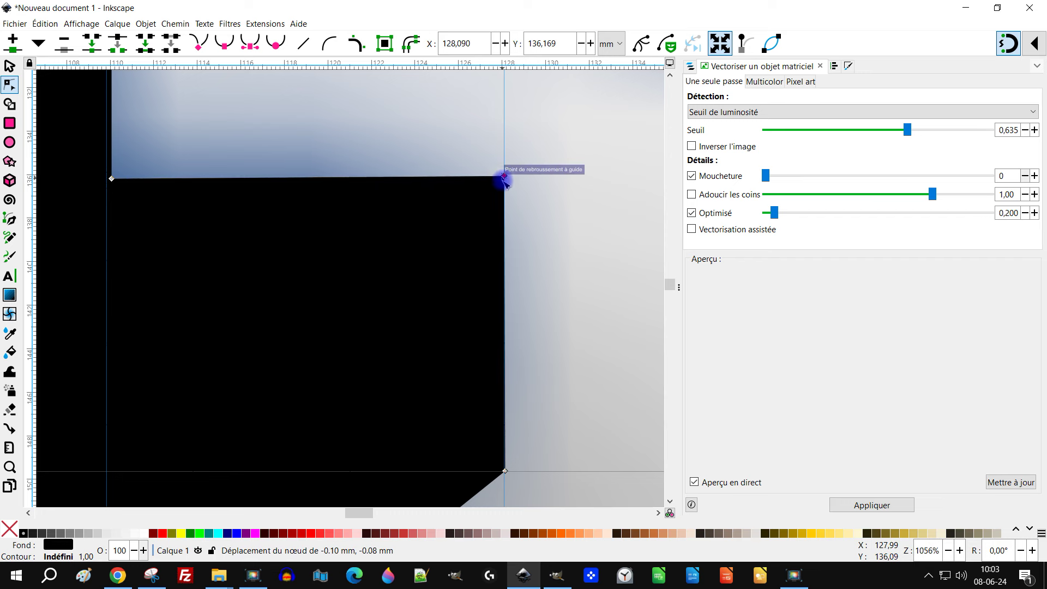
drag(504, 181, 505, 180)
scroll(556, 229, down, 3)
scroll(558, 251, down, 3)
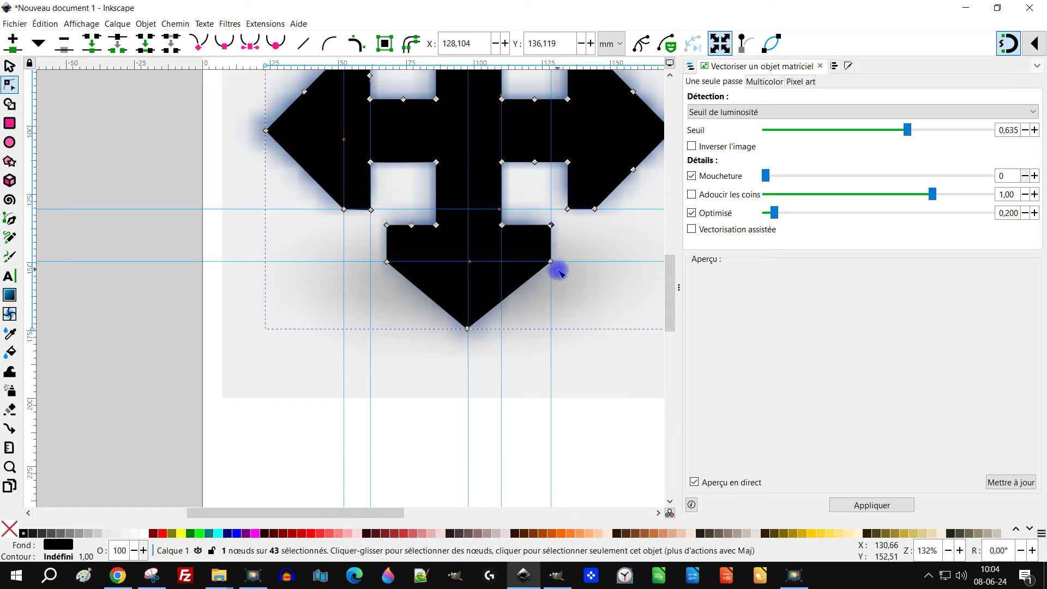
scroll(559, 273, up, 1)
scroll(543, 288, up, 2)
scroll(376, 381, up, 2)
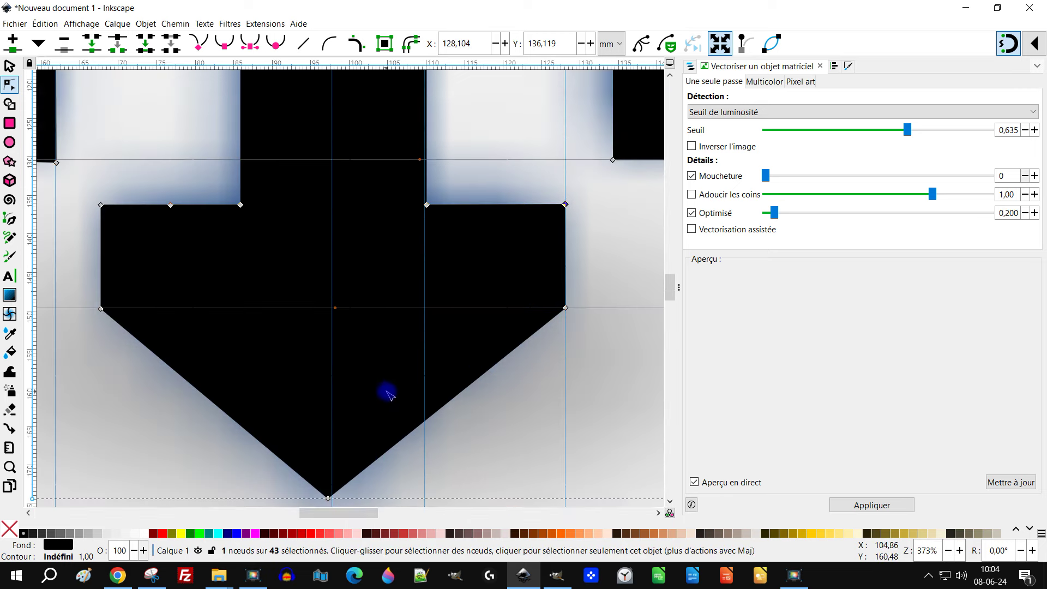
scroll(385, 376, up, 4)
scroll(421, 357, down, 2)
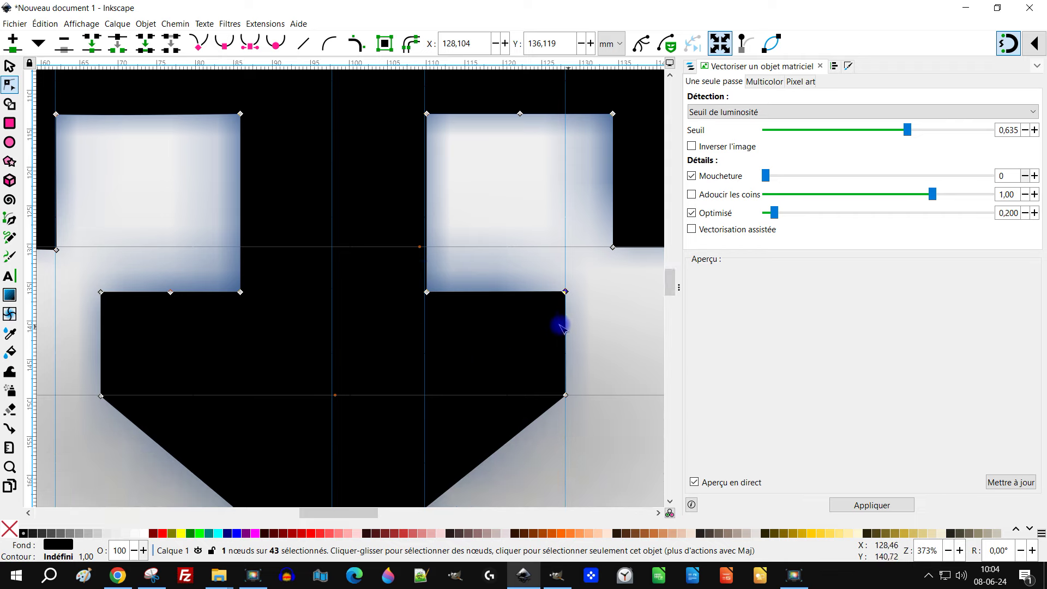
scroll(584, 408, up, 1)
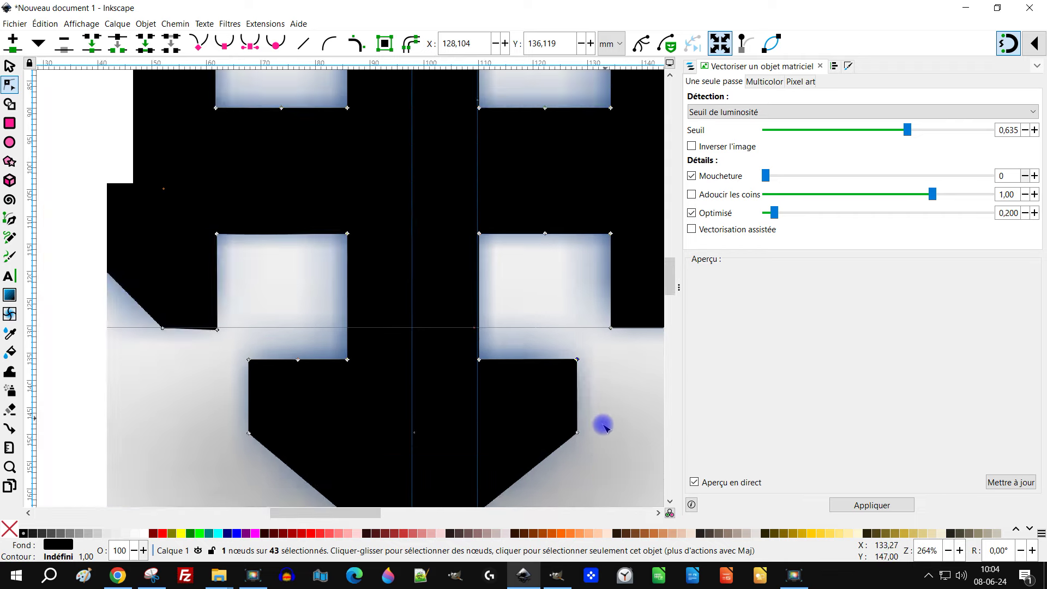
scroll(595, 431, up, 6)
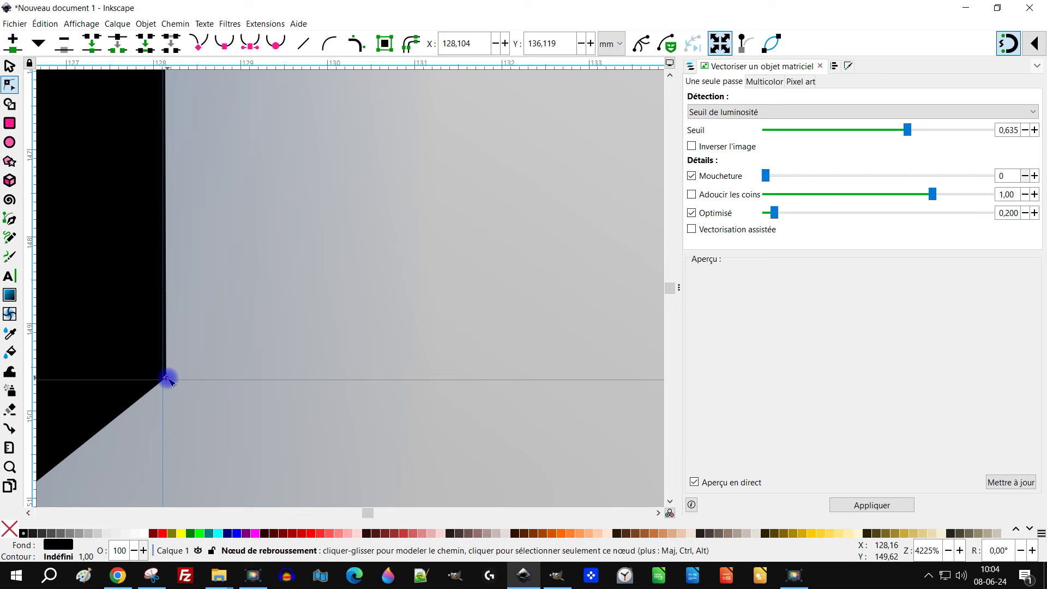
Snap two lower corner nodes onto their guide intersections
mouse_move(167, 378)
mouse_down()
mouse_move(175, 357)
mouse_move(164, 378)
mouse_up()
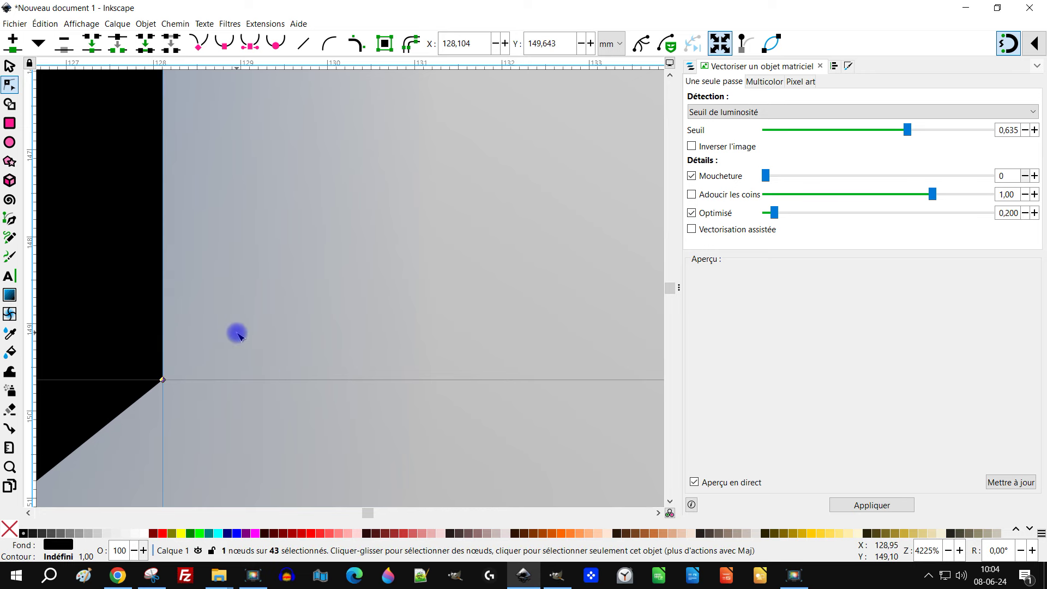
scroll(253, 332, down, 6)
scroll(254, 333, down, 3)
scroll(218, 328, down, 4)
scroll(199, 323, up, 1)
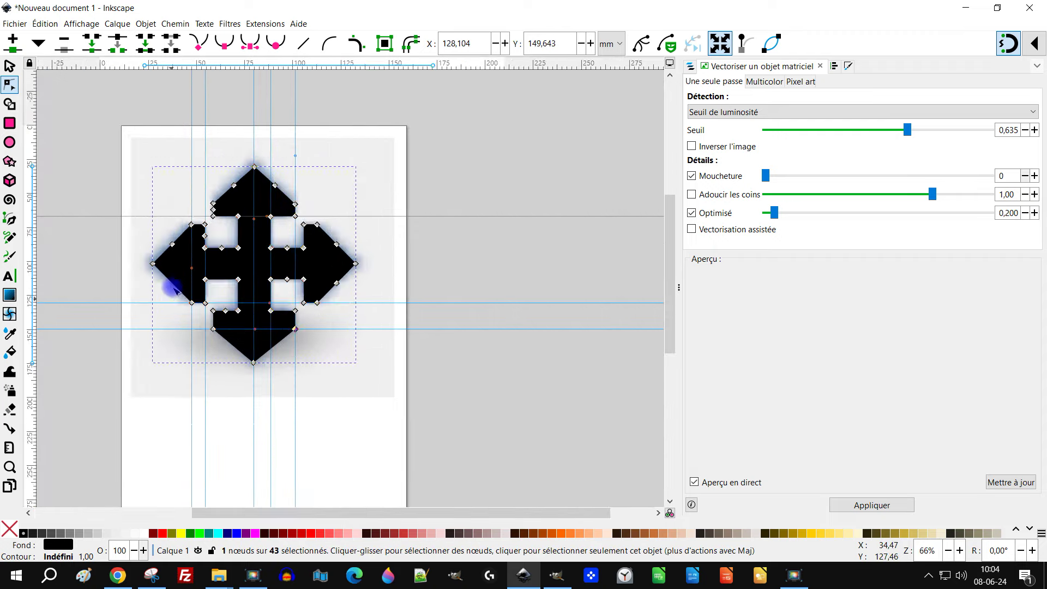
scroll(180, 289, up, 3)
scroll(241, 316, up, 3)
scroll(269, 322, up, 1)
scroll(296, 327, up, 2)
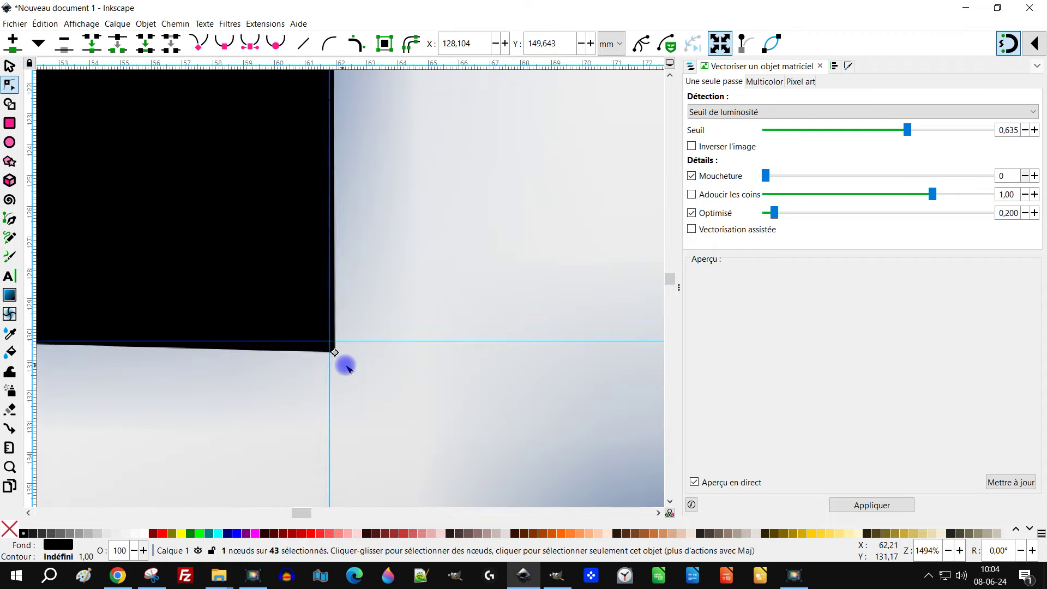
scroll(337, 357, down, 2)
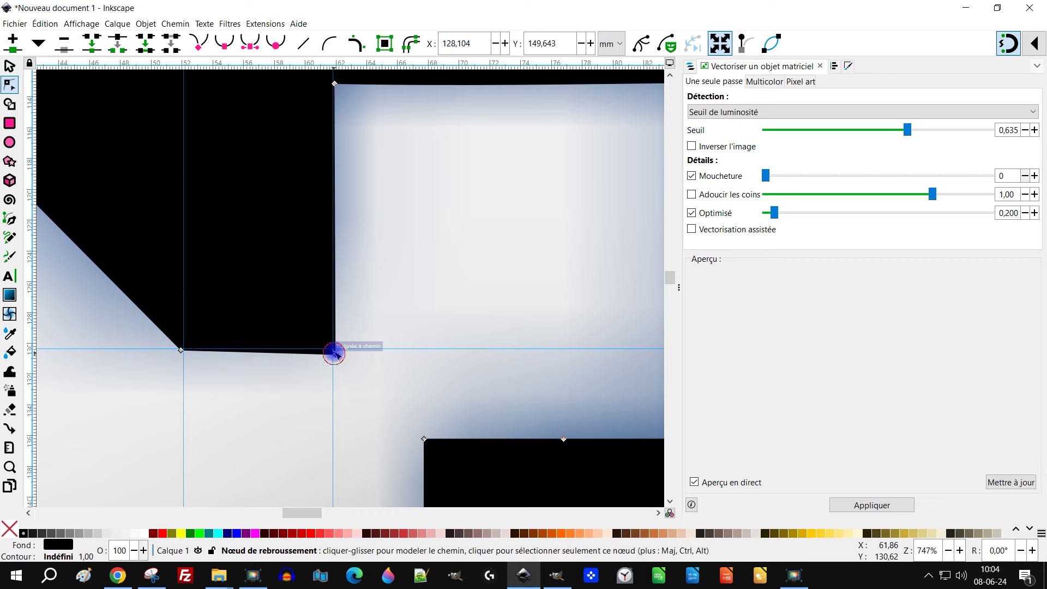
drag(334, 353, 332, 349)
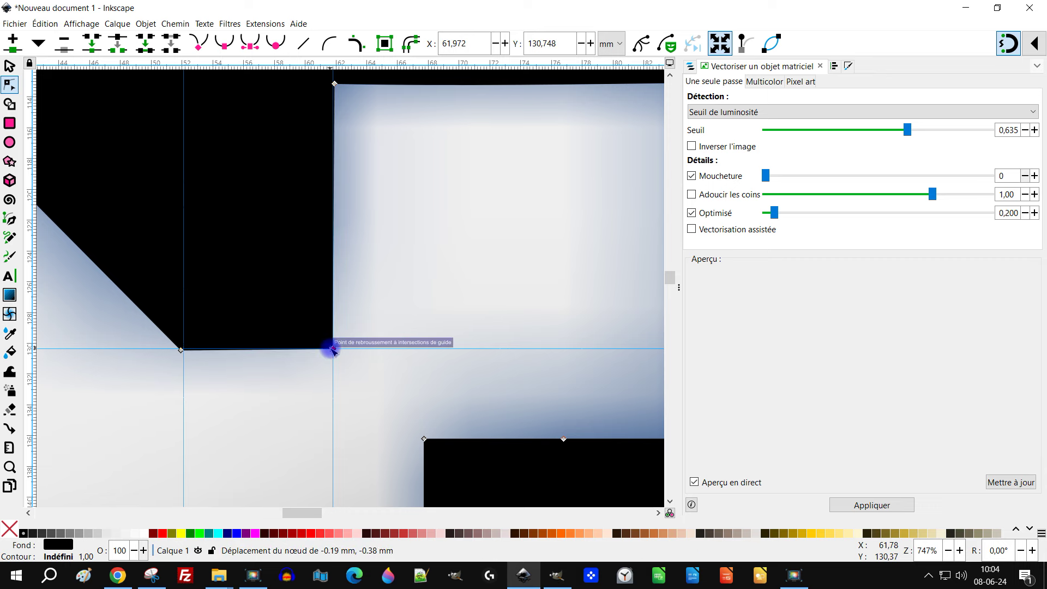
Turn on snapping to path nodes and drag a corner node to straighten its edge
click(1034, 45)
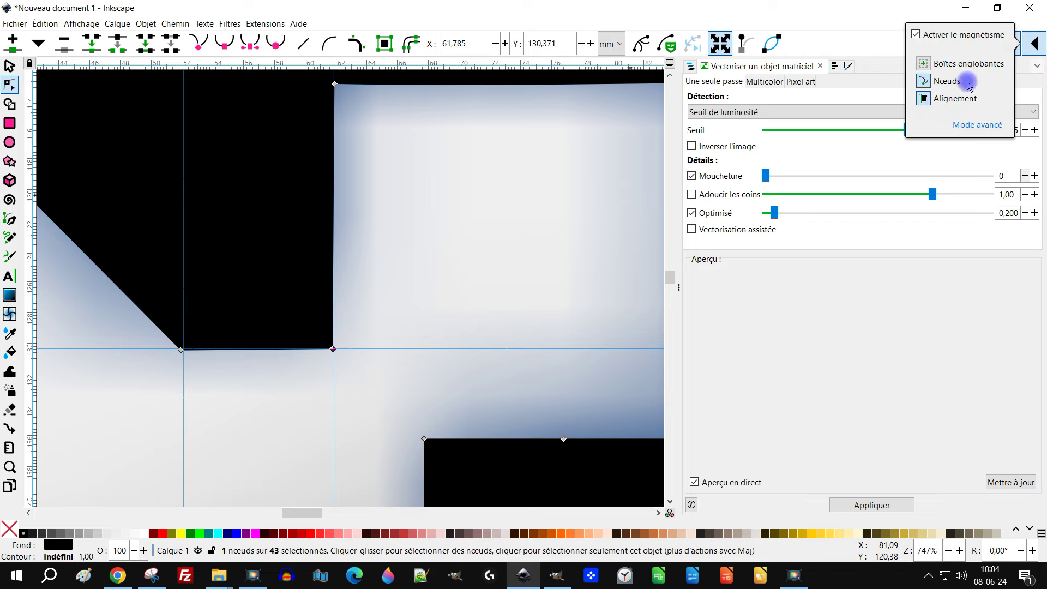
click(264, 338)
mouse_move(180, 349)
mouse_down()
mouse_move(191, 347)
mouse_move(180, 358)
mouse_up()
scroll(355, 275, up, 15)
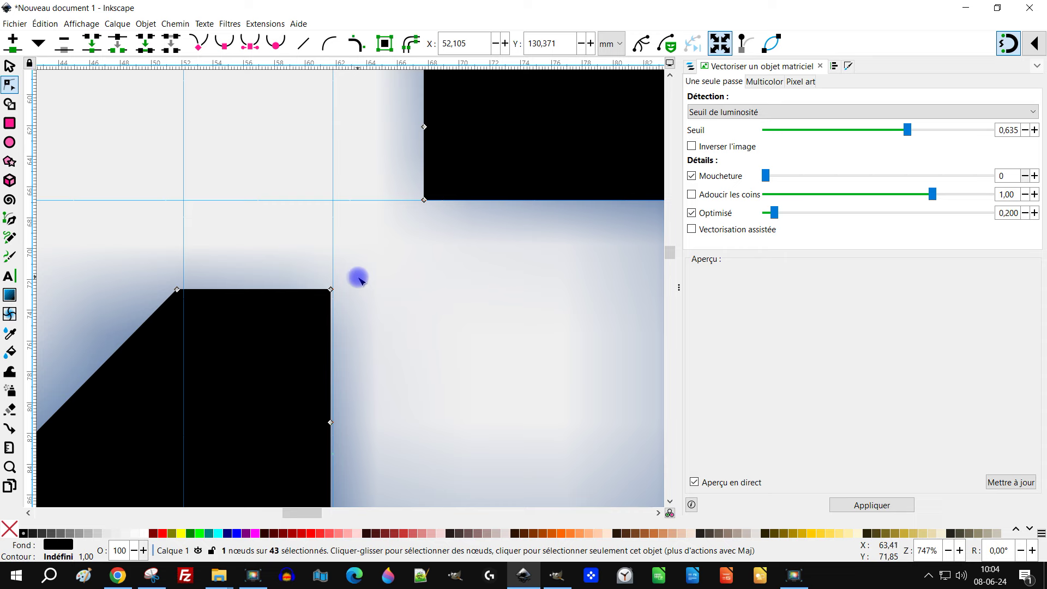
scroll(354, 393, down, 3)
Delete the stray edge node, line up the top-right corner, and zoom out to the whole arrow
click(330, 291)
key(Delete)
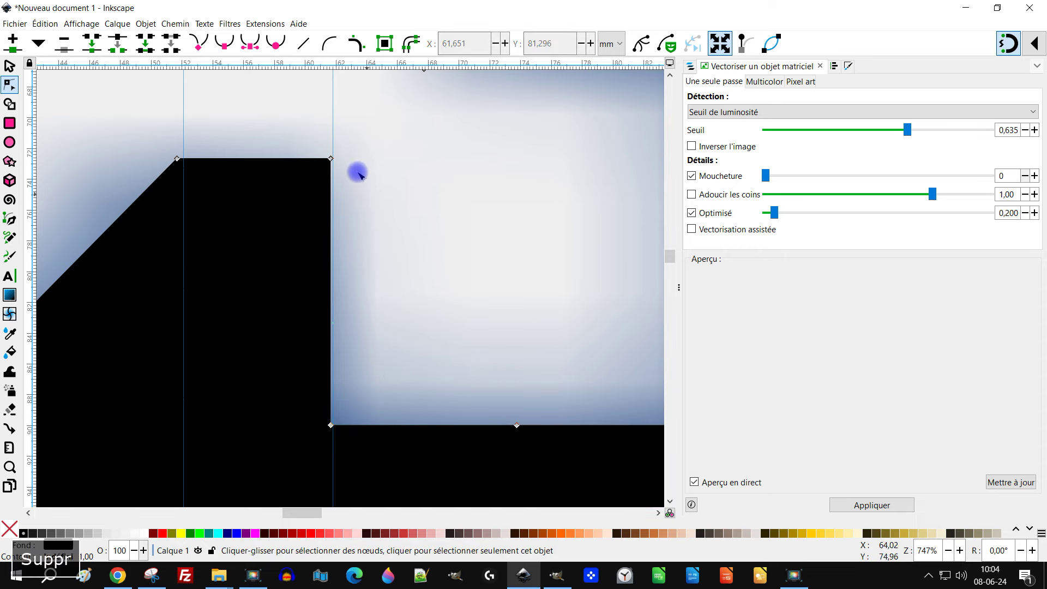
drag(331, 159, 333, 159)
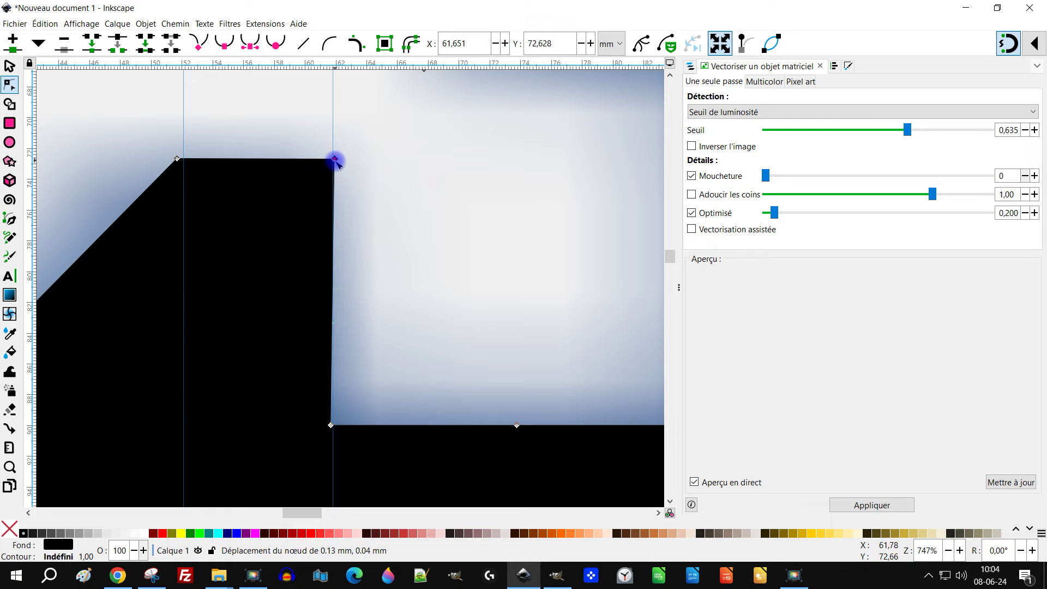
scroll(380, 157, up, 2)
scroll(380, 157, up, 3)
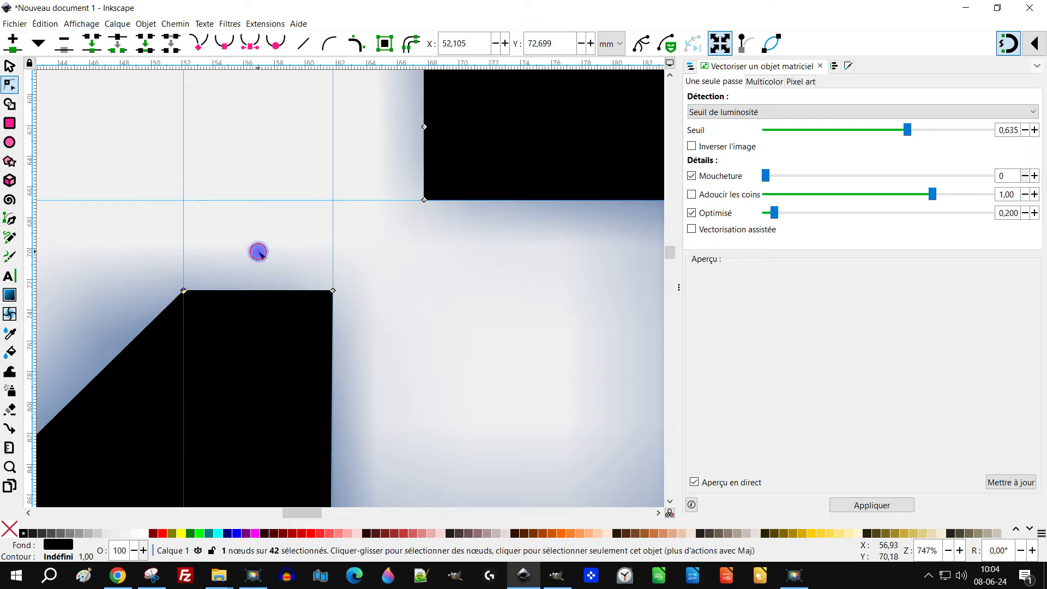
key(5)
key(Escape)
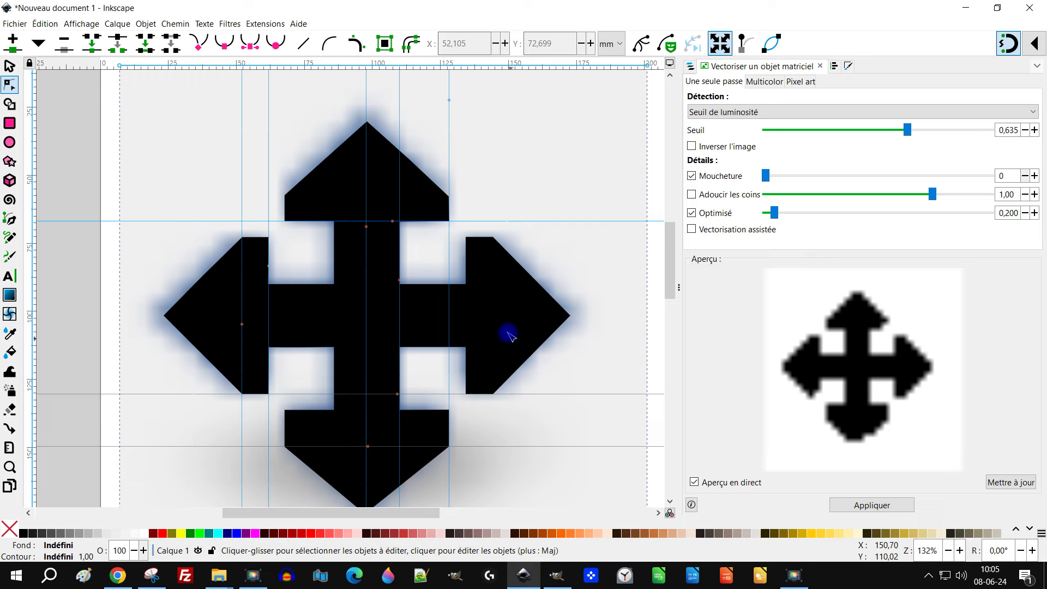
scroll(346, 398, down, 2)
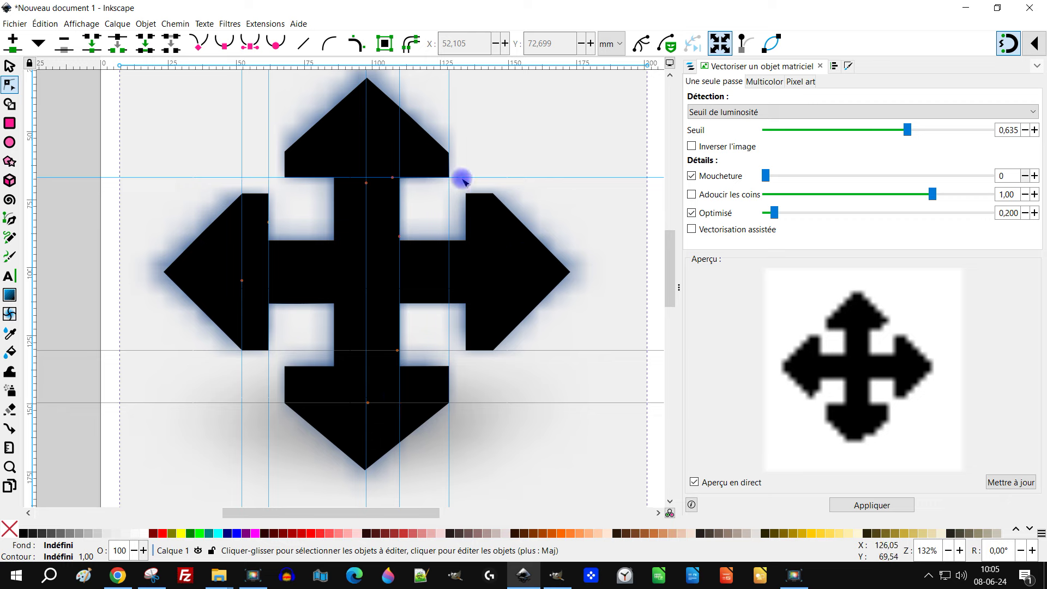
With the Selector tool, delete the vertical guides at the cross's left arm
click(8, 68)
click(354, 142)
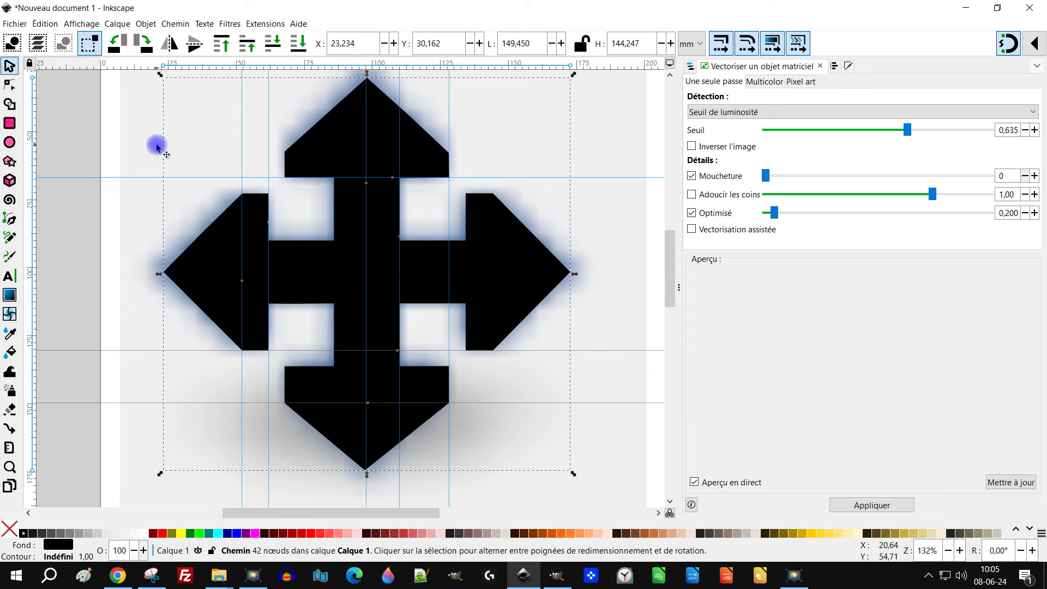
click(148, 118)
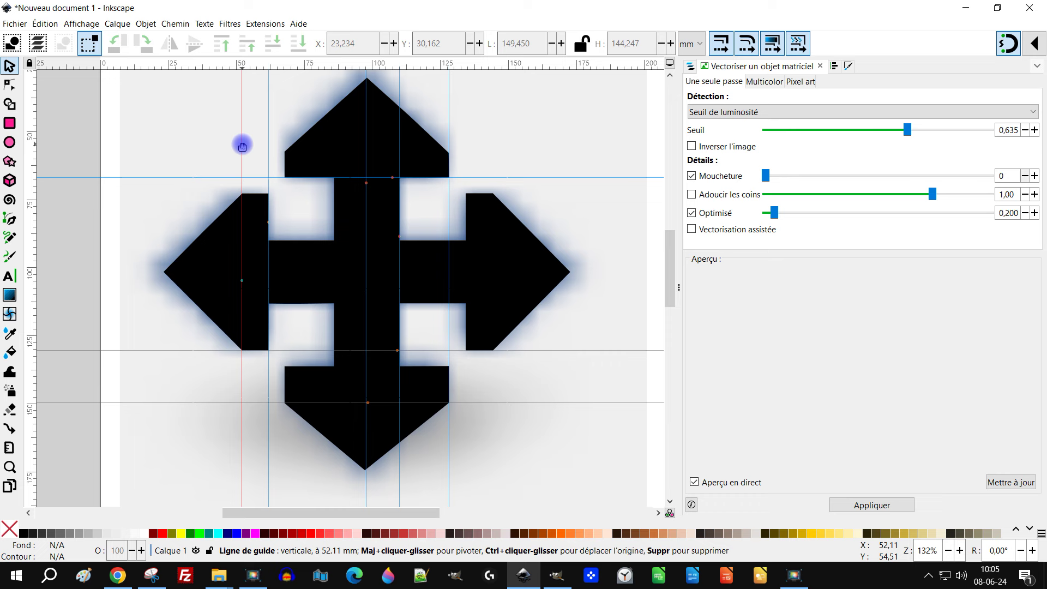
key(Delete)
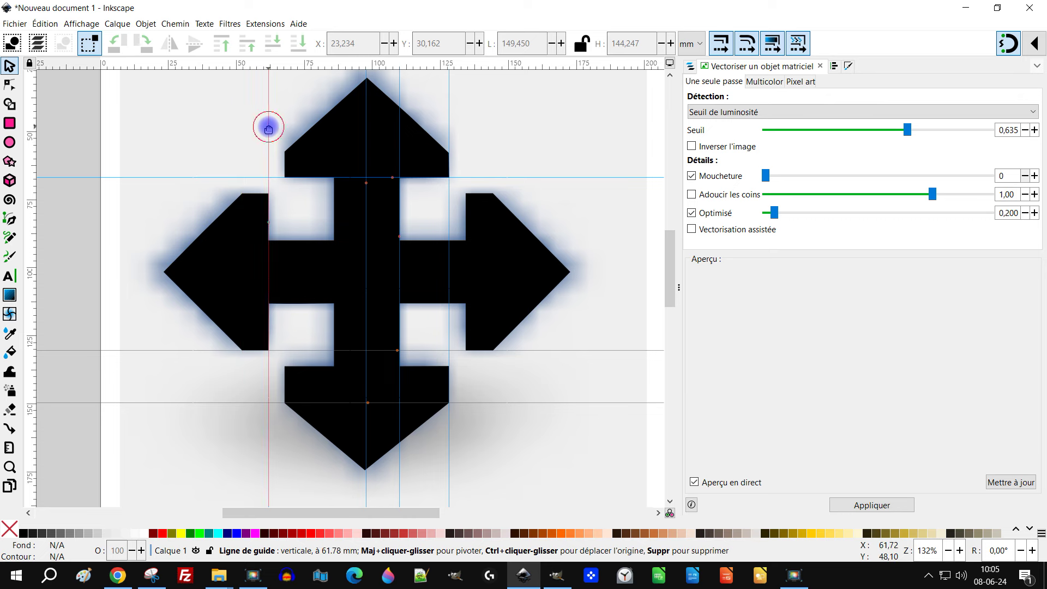
key(Delete)
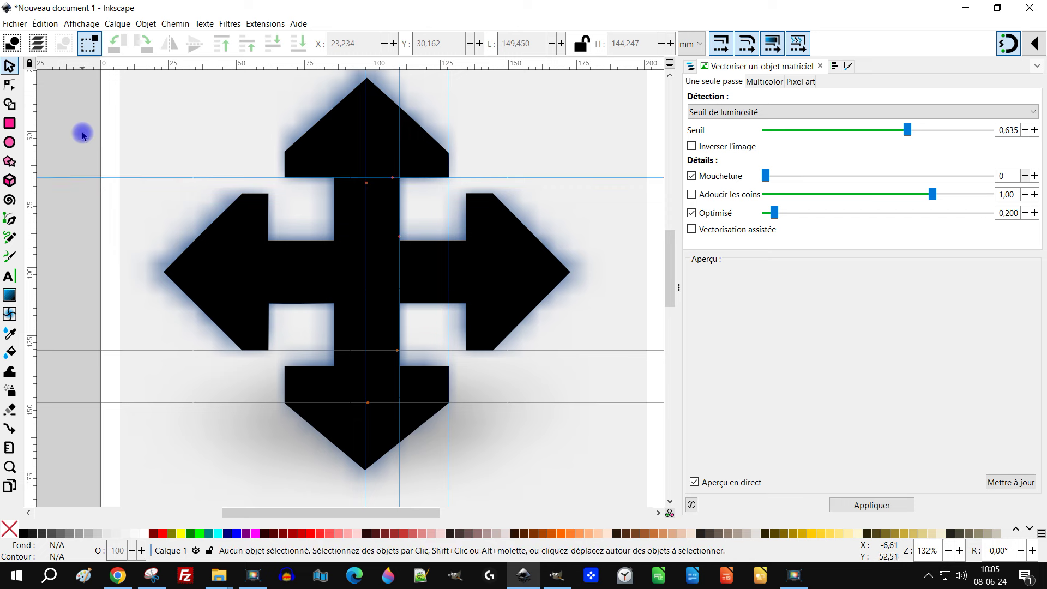
key(Delete)
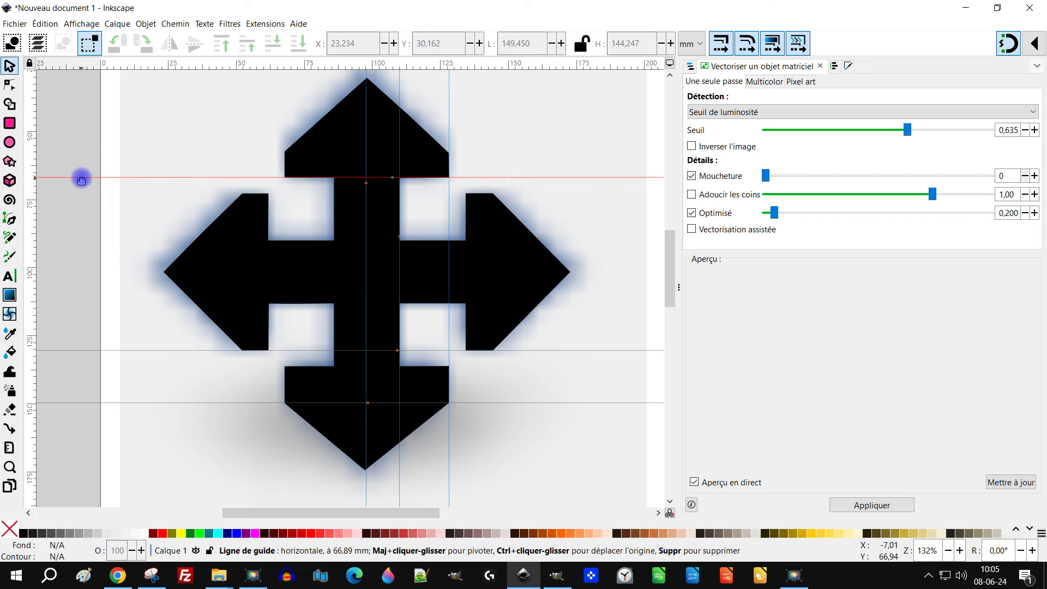
Delete the remaining horizontal and vertical guides, including the middle and rightmost ones
key(Delete)
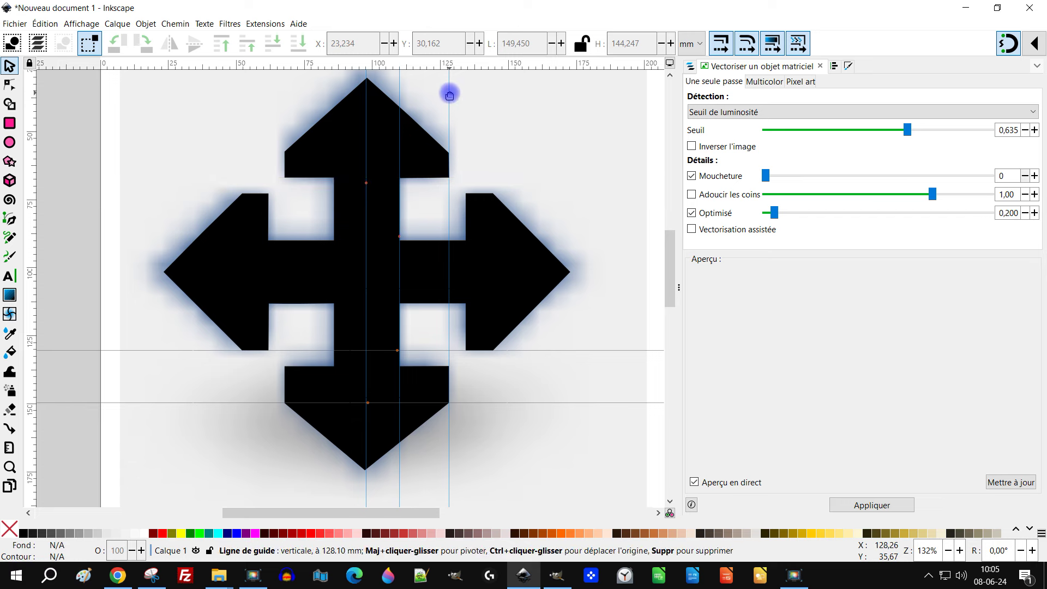
key(Delete)
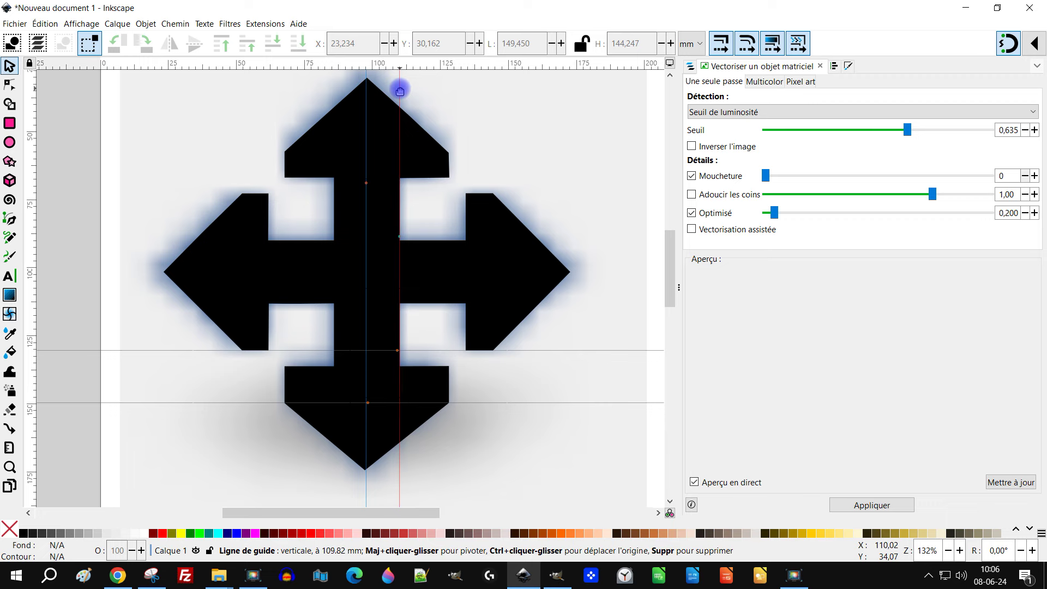
key(Delete)
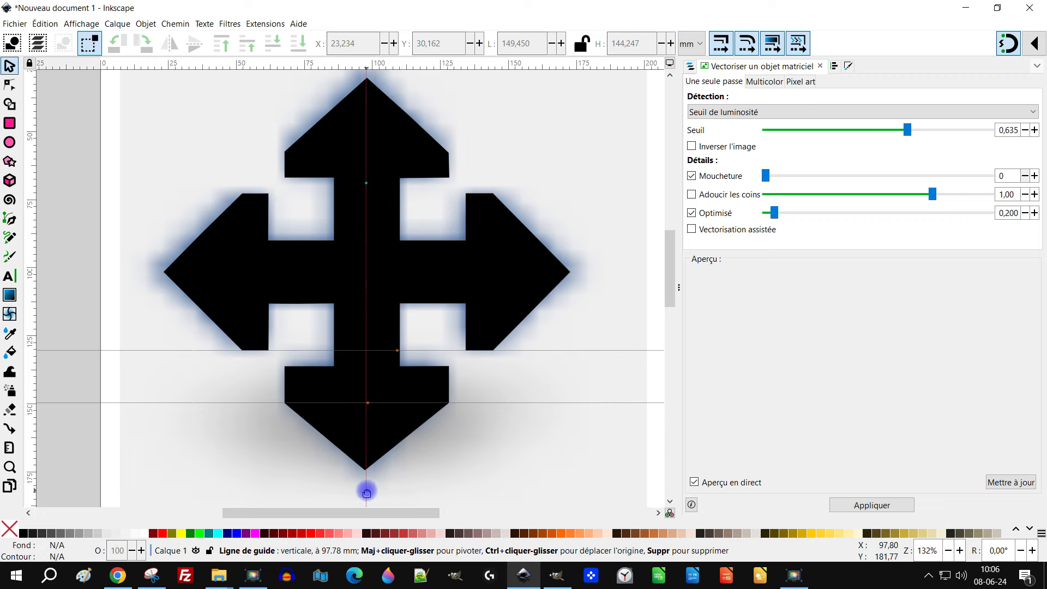
key(Delete)
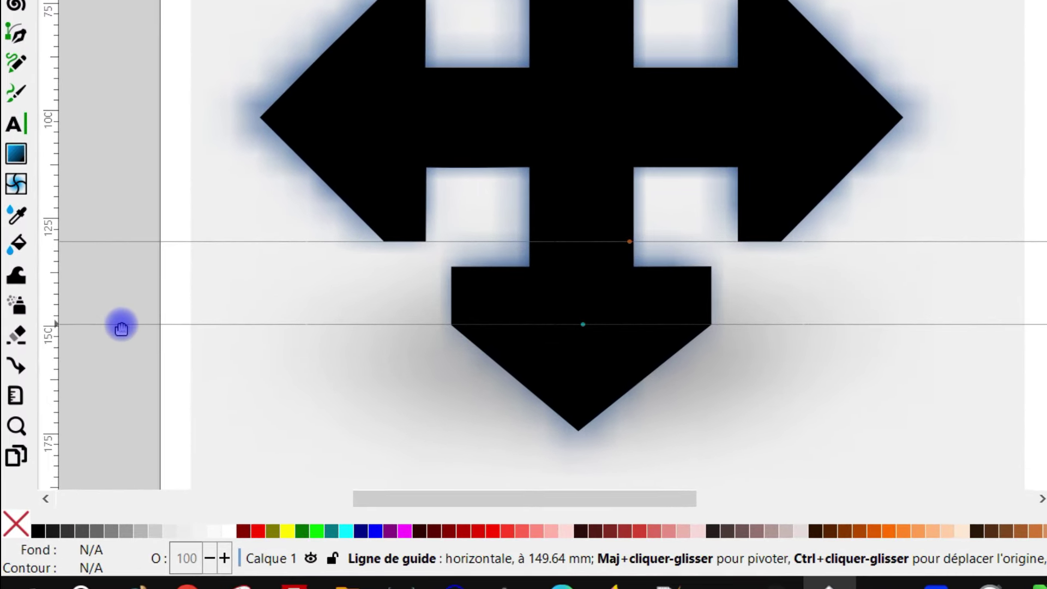
key(Delete)
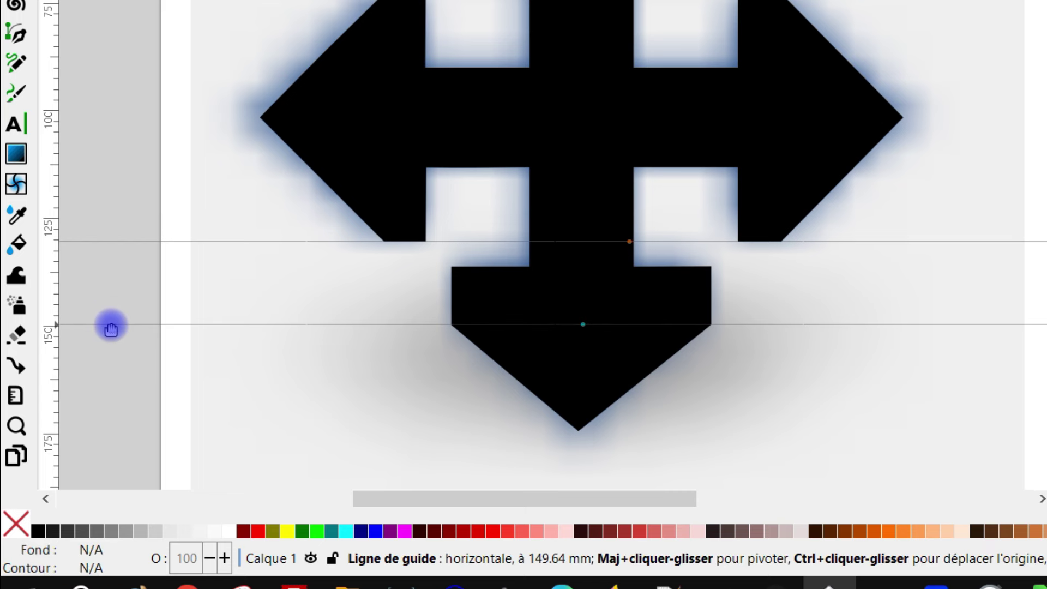
key(Delete)
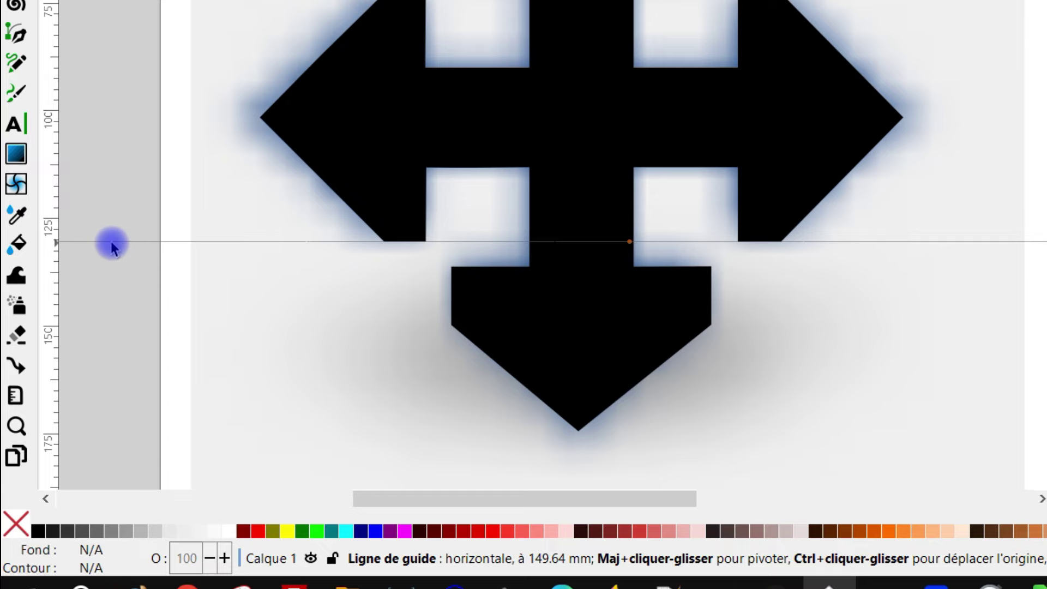
key(Delete)
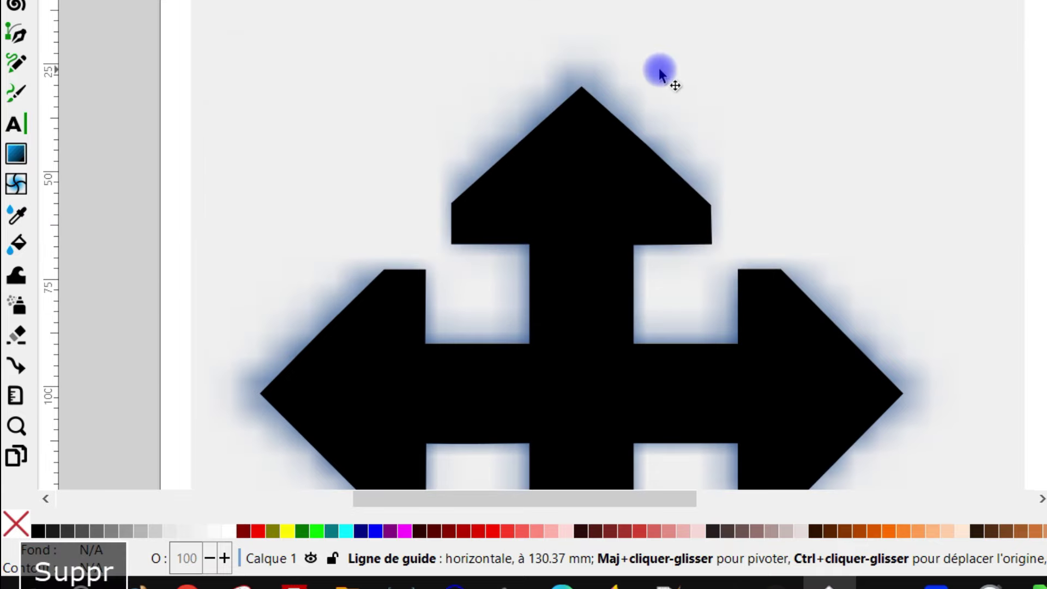
Drag the blurry original image down below the trace, then select the black 42-node cross
scroll(790, 64, down, 6)
scroll(531, 253, up, 4)
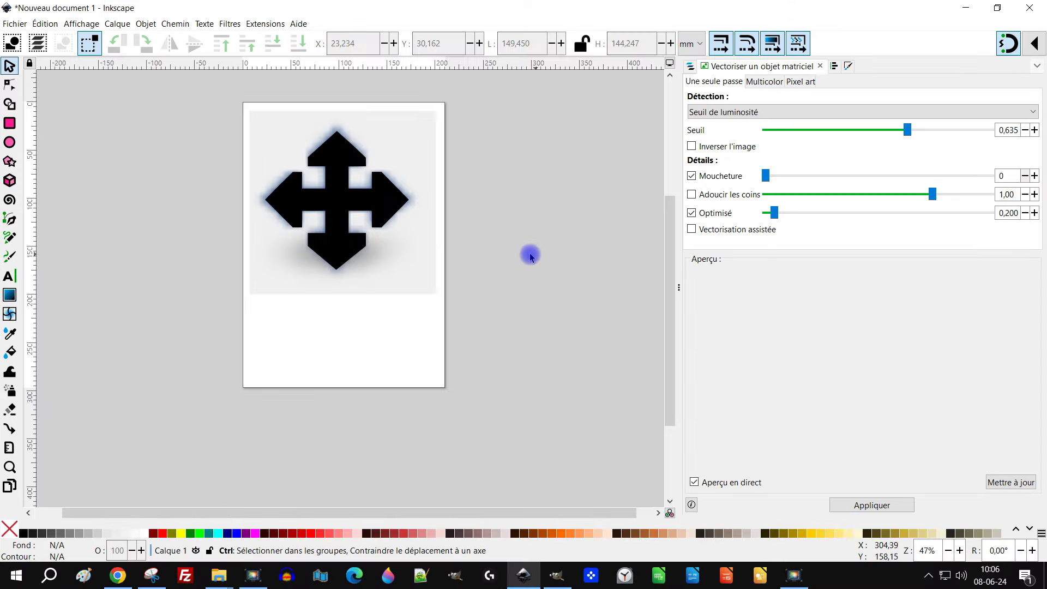
scroll(386, 253, up, 2)
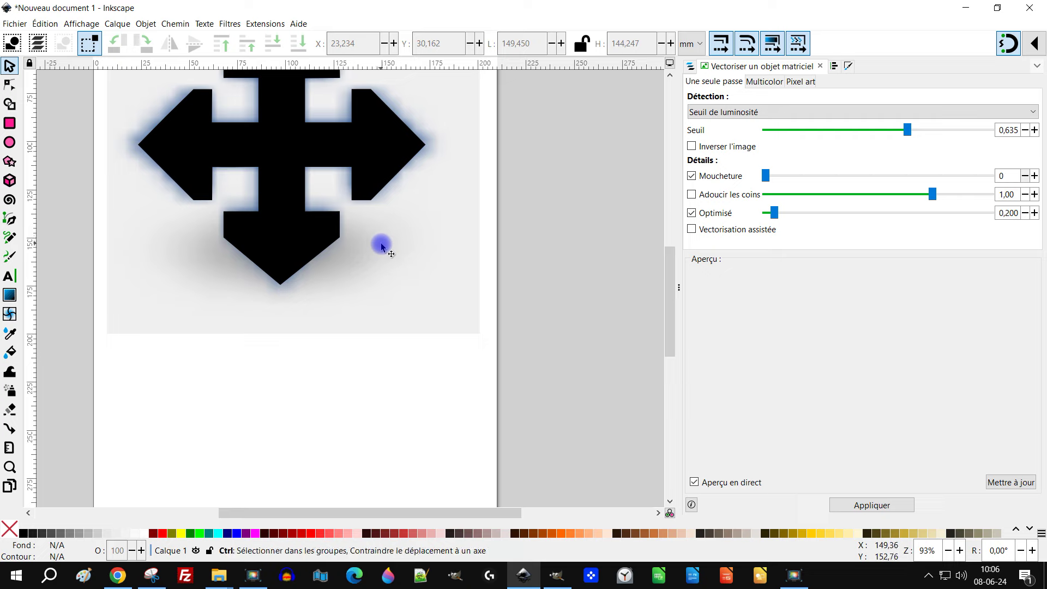
scroll(381, 246, down, 1)
scroll(407, 178, up, 3)
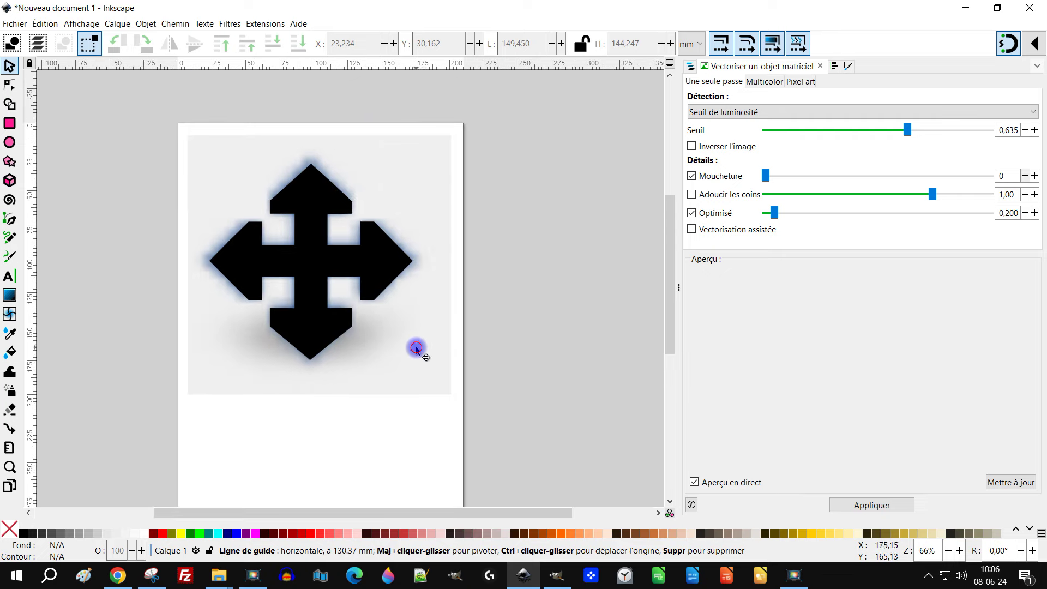
click(444, 278)
drag(427, 313, 431, 437)
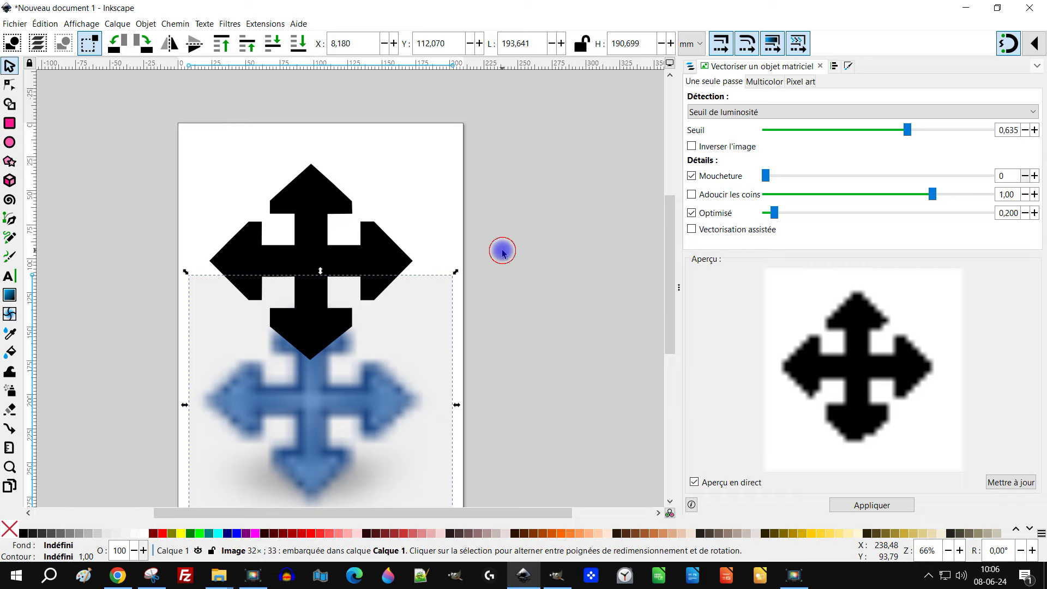
click(502, 251)
click(386, 253)
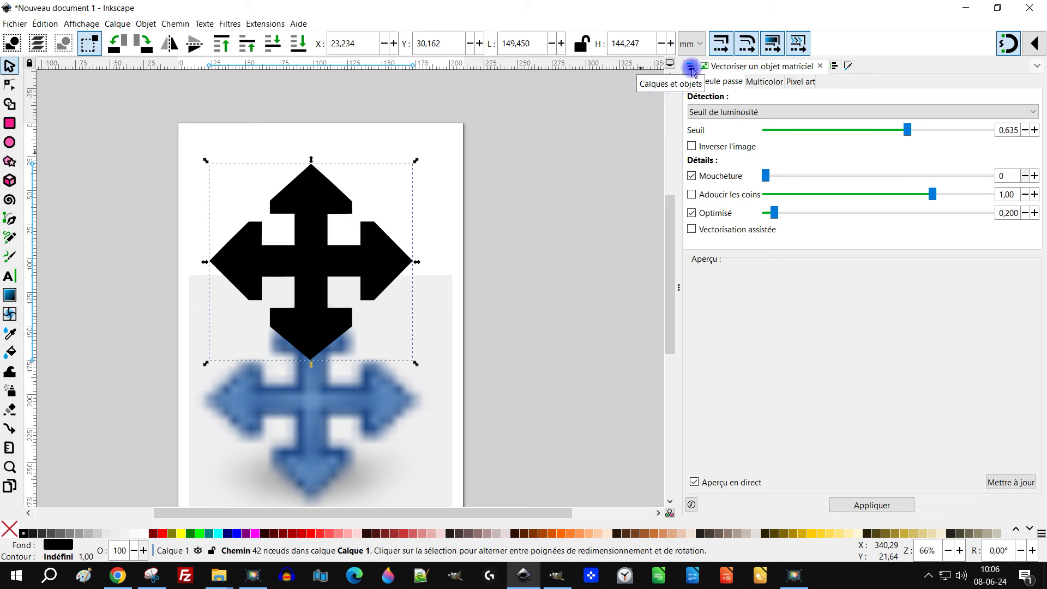
In Fill and Stroke, fill the cross with the original icon's blue and give it a black stroke
click(849, 70)
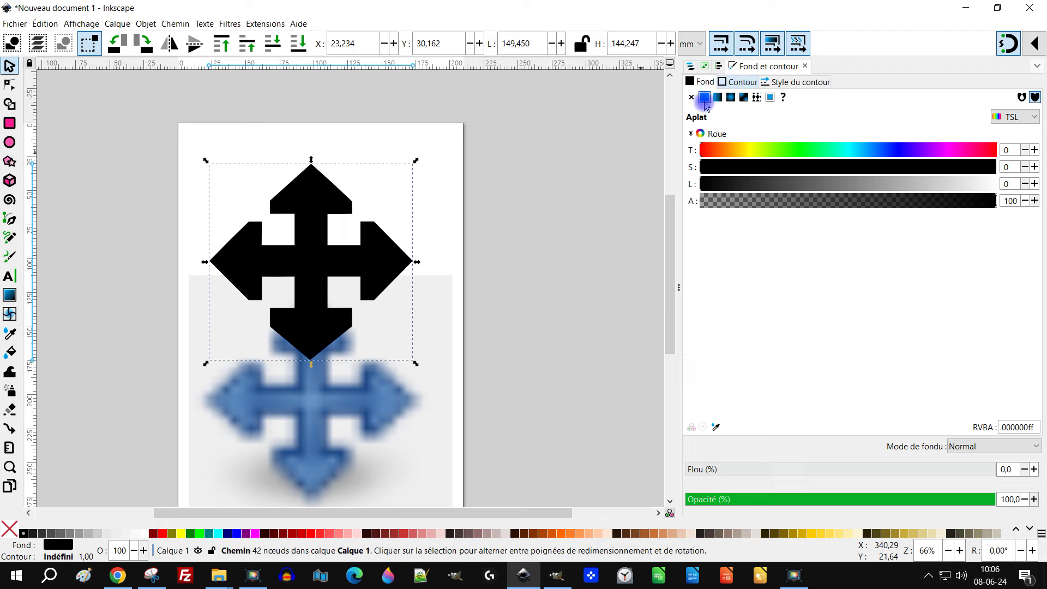
click(11, 334)
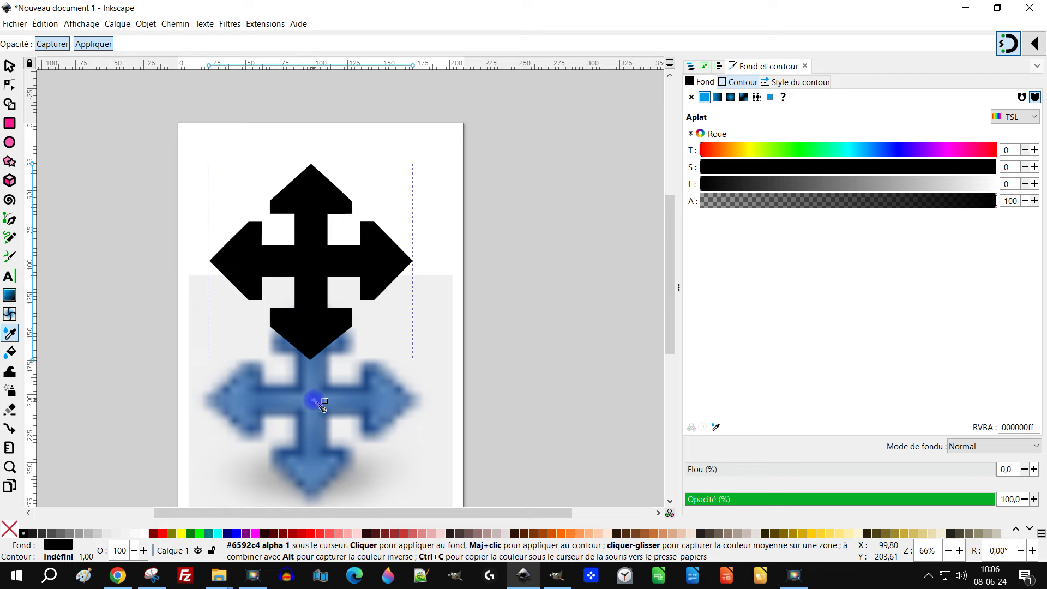
click(318, 398)
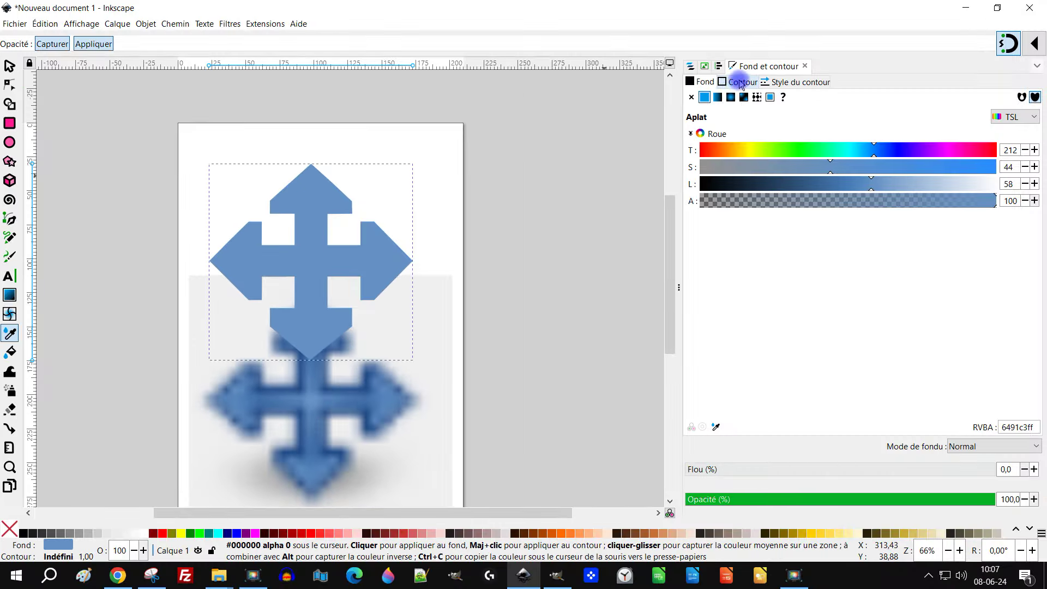
click(739, 82)
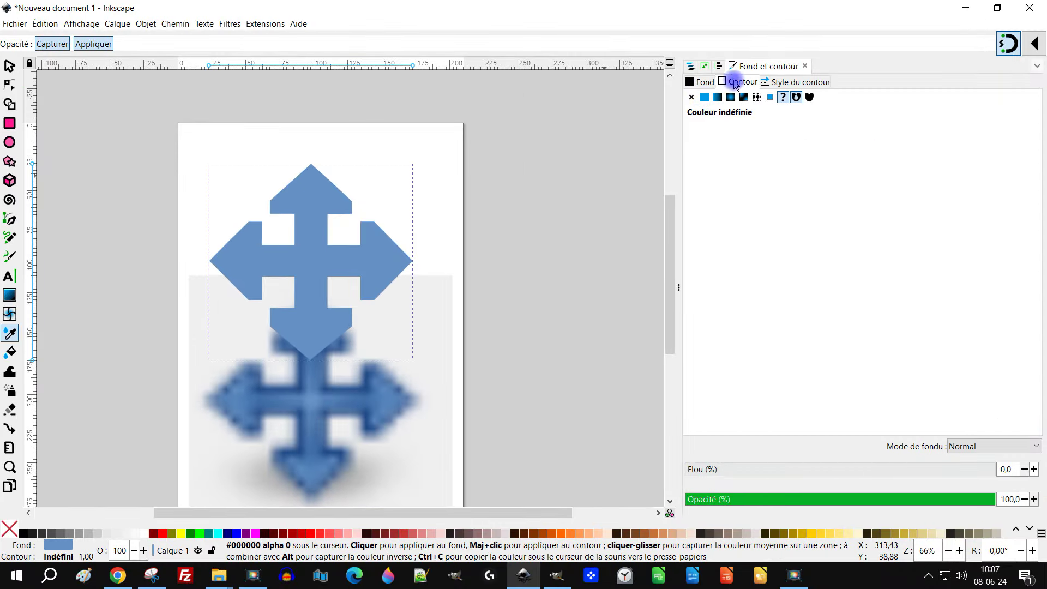
click(709, 98)
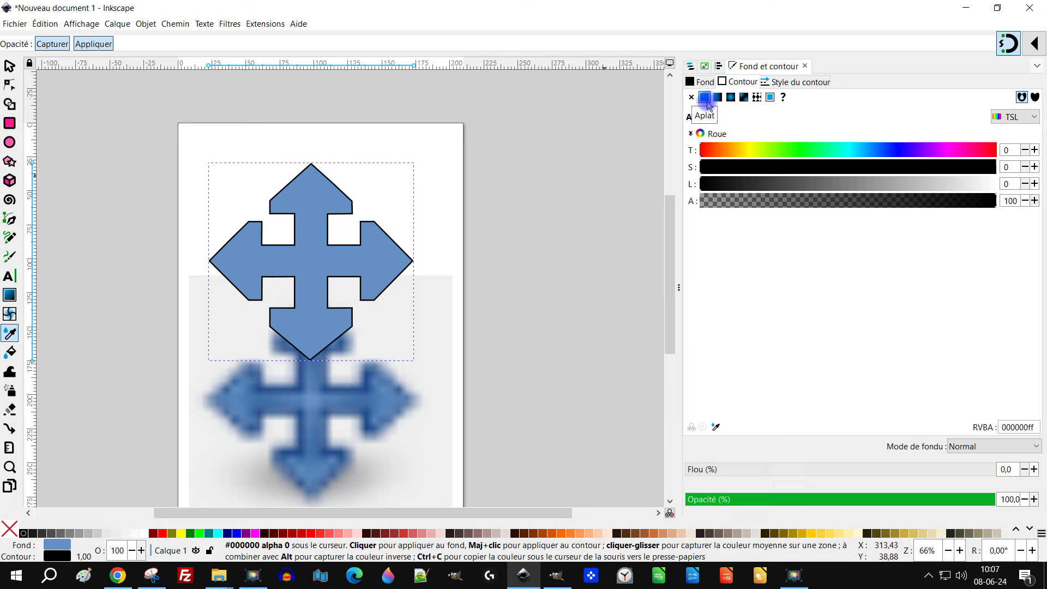
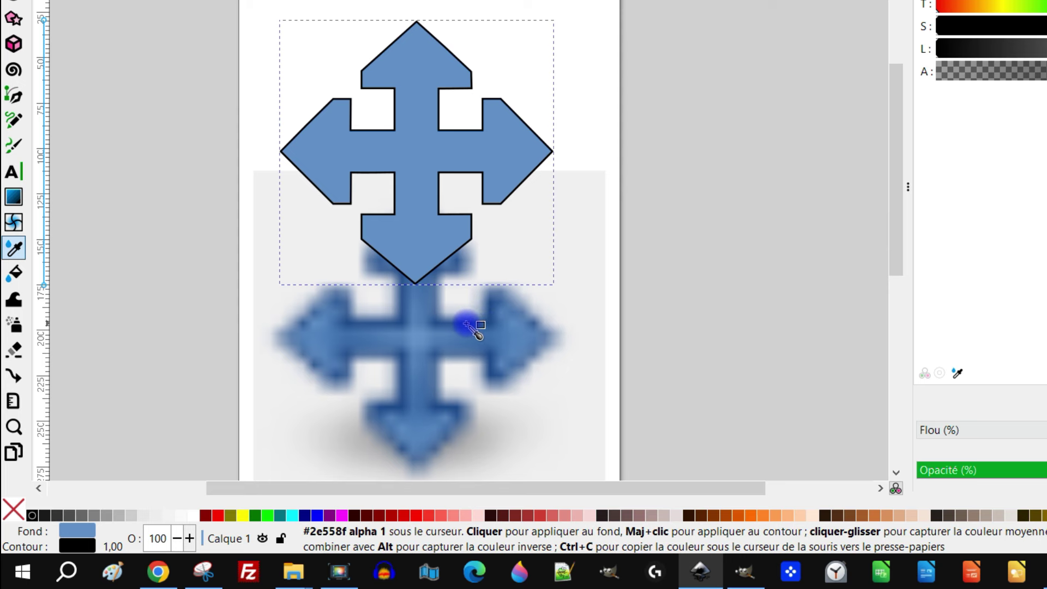
Fill the arrow with a medium blue sampled from the blurred reference image
click(467, 325)
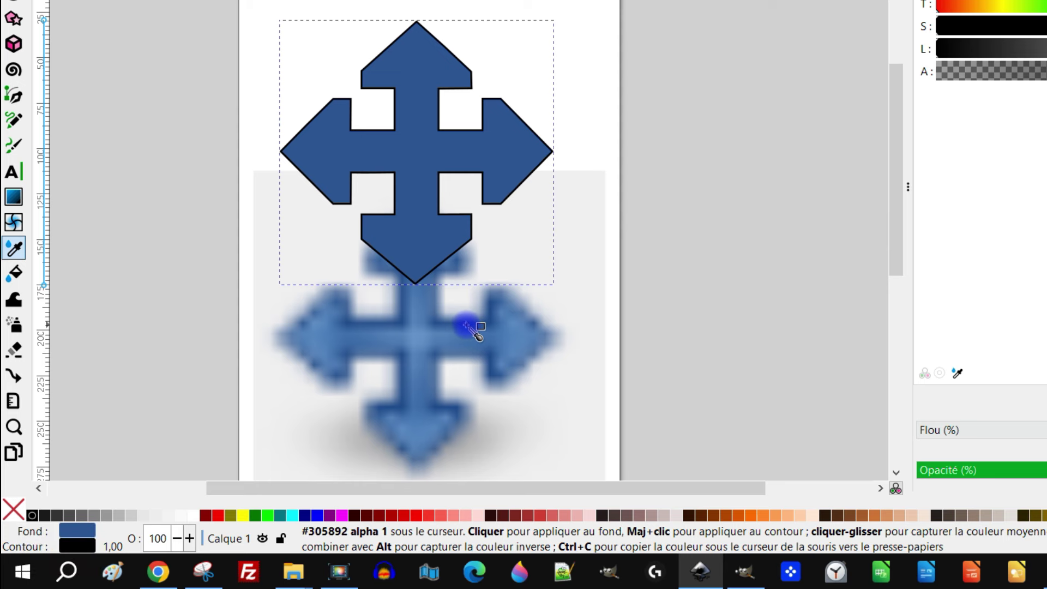
shift+click(466, 326)
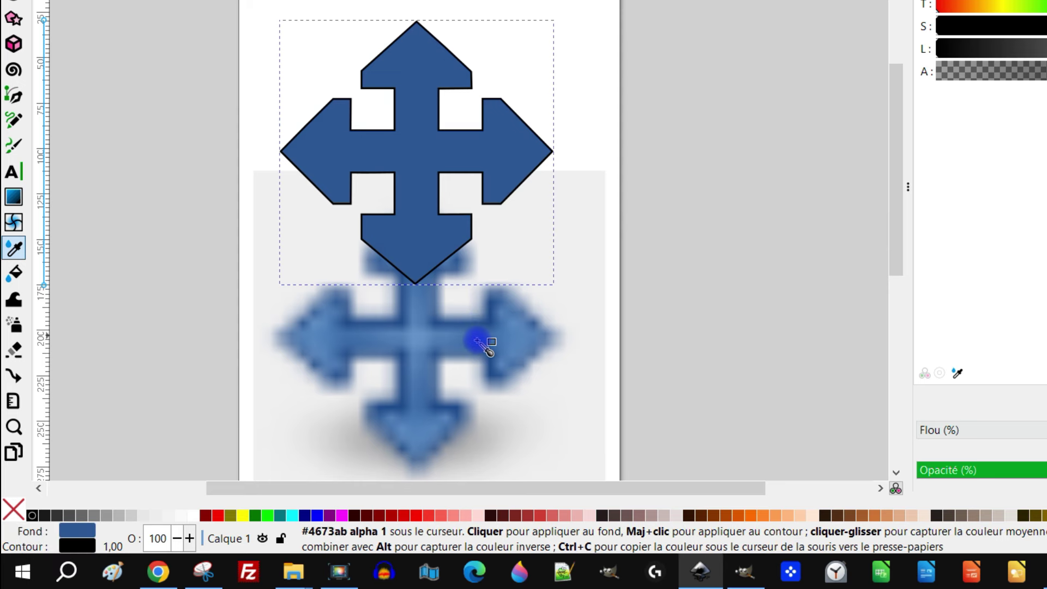
click(478, 342)
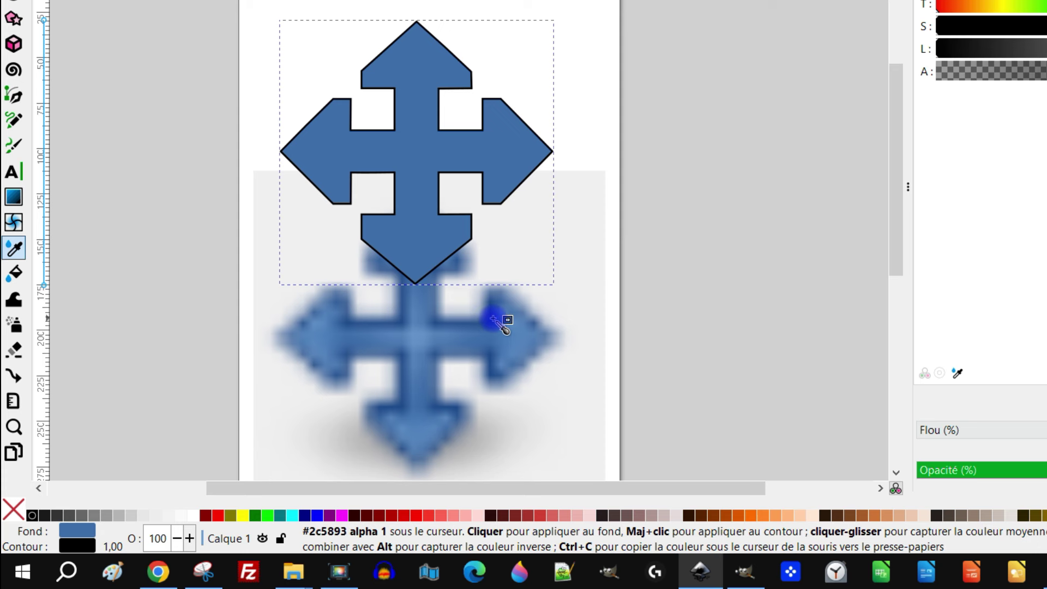
Give the arrow's outline a dark blue sampled from the image, undoing the last darkening tweak
shift+click(491, 320)
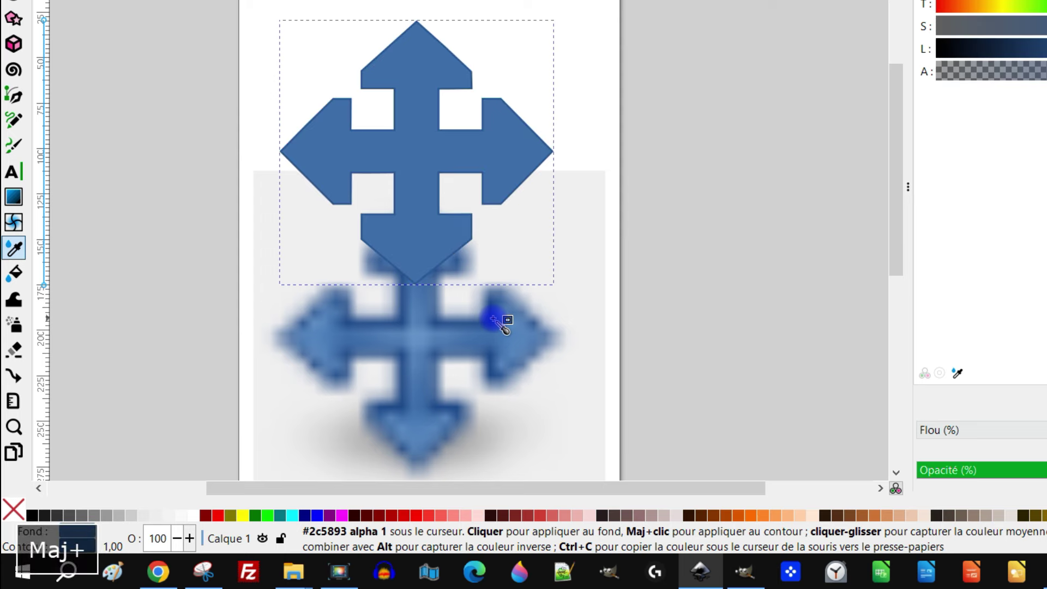
shift+click(489, 322)
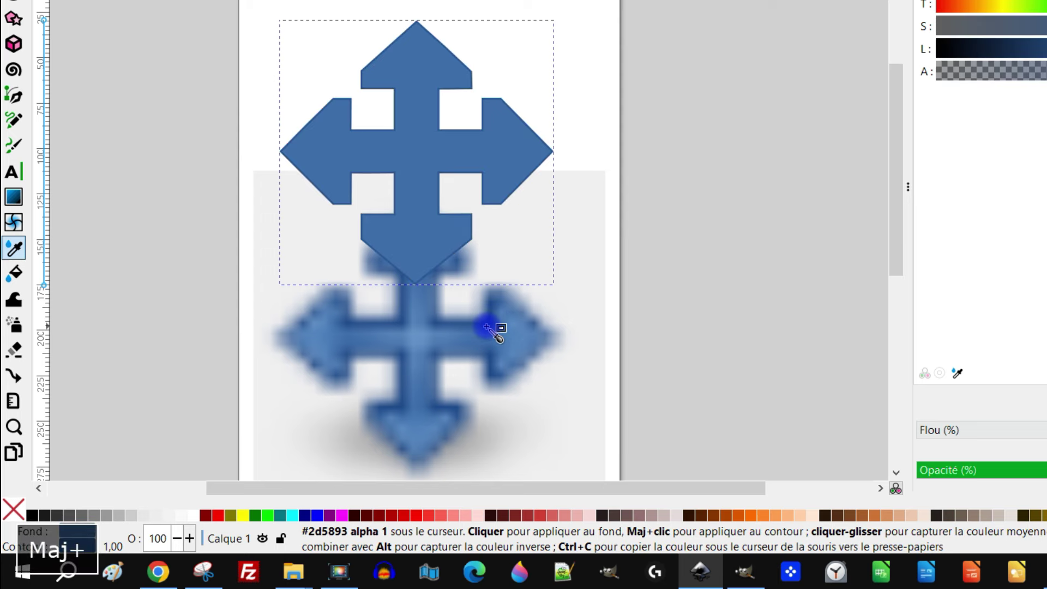
ctrl+scroll(498, 318, up, 2)
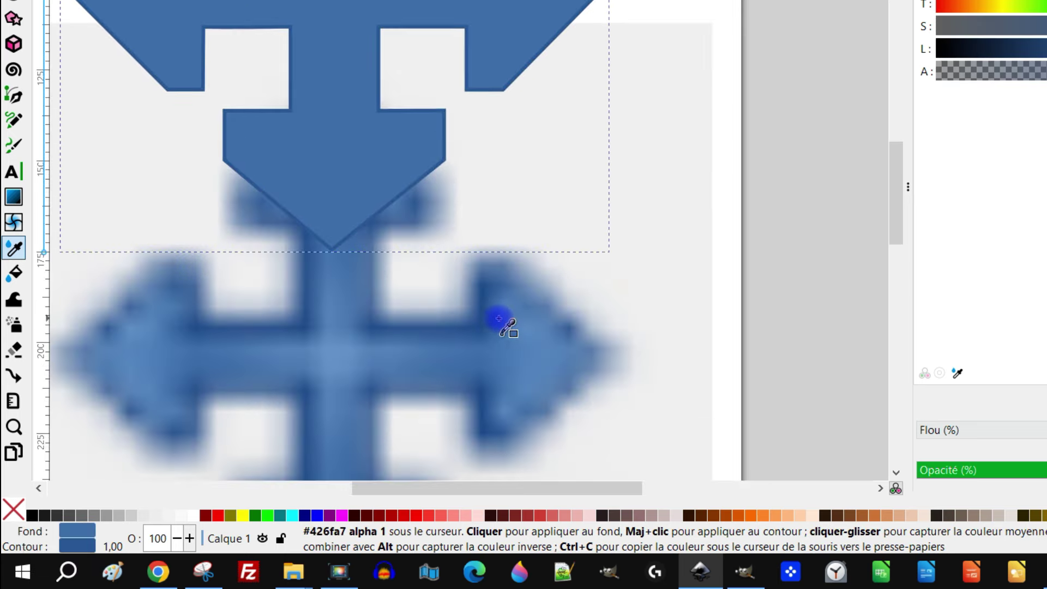
shift+click(485, 290)
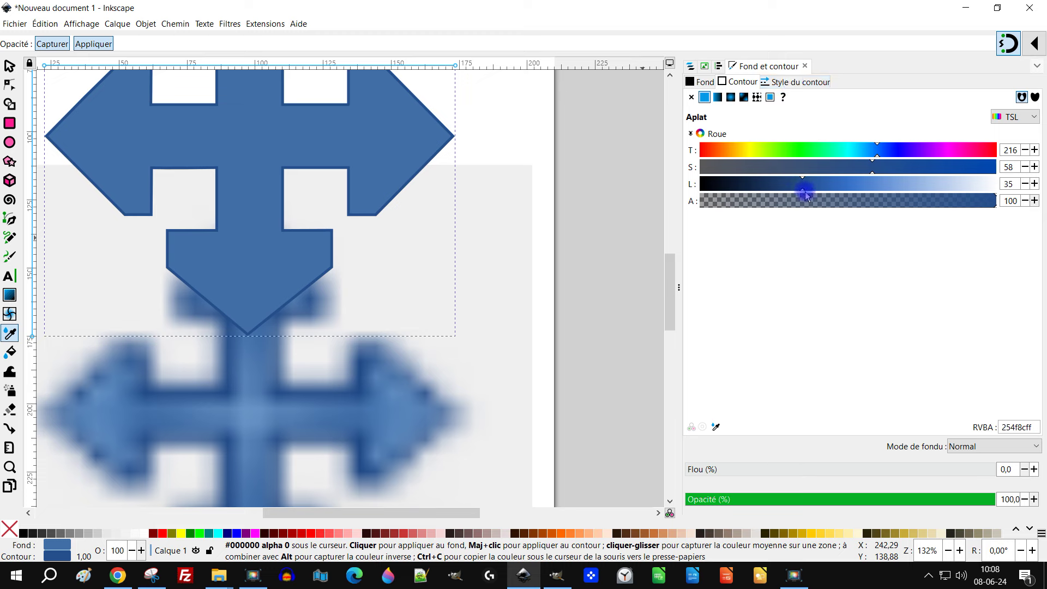
drag(803, 191, 766, 195)
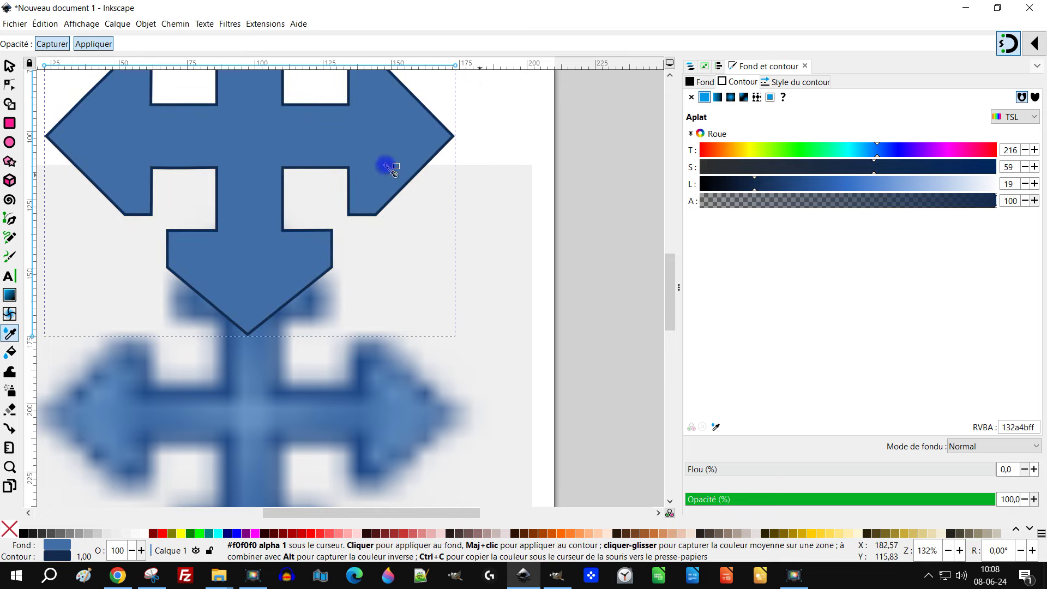
ctrl+scroll(303, 228, down, 4)
ctrl+scroll(297, 240, up, 2)
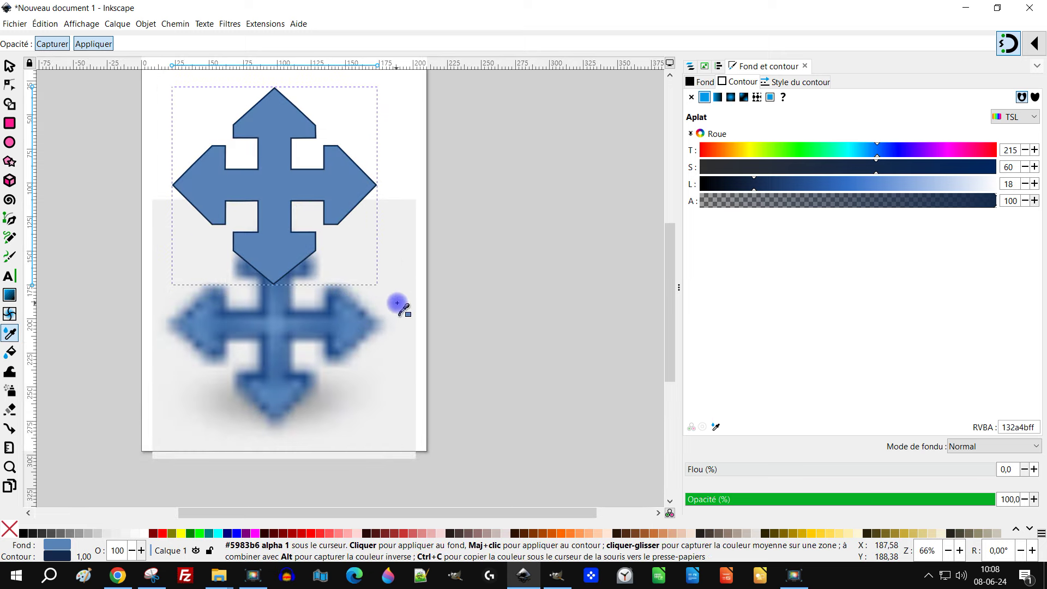
key(ctrl+z)
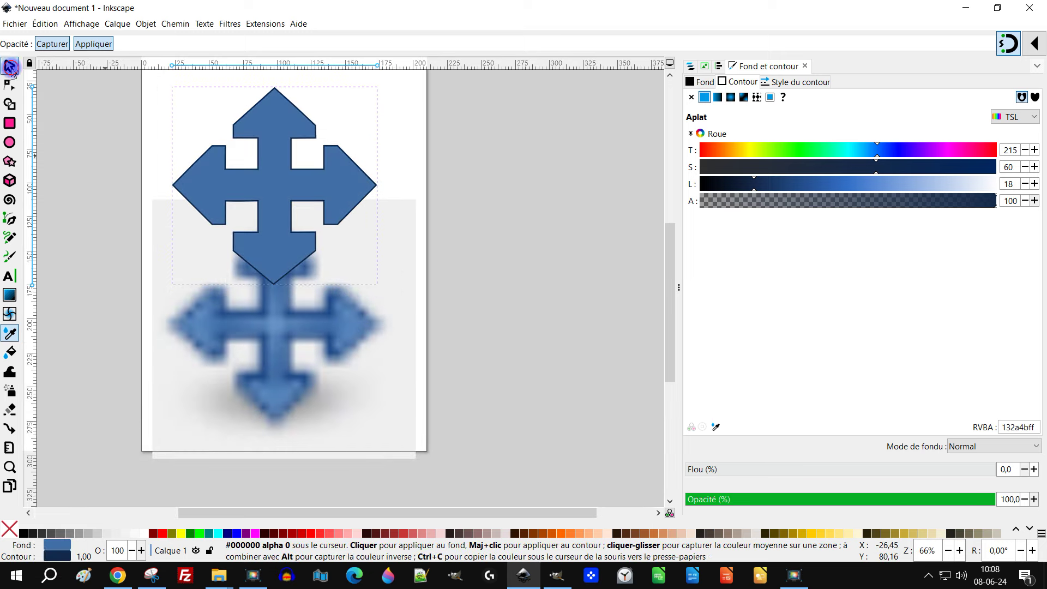
Drag the blurred reference image off the page to sit beside the arrow
click(11, 66)
click(371, 379)
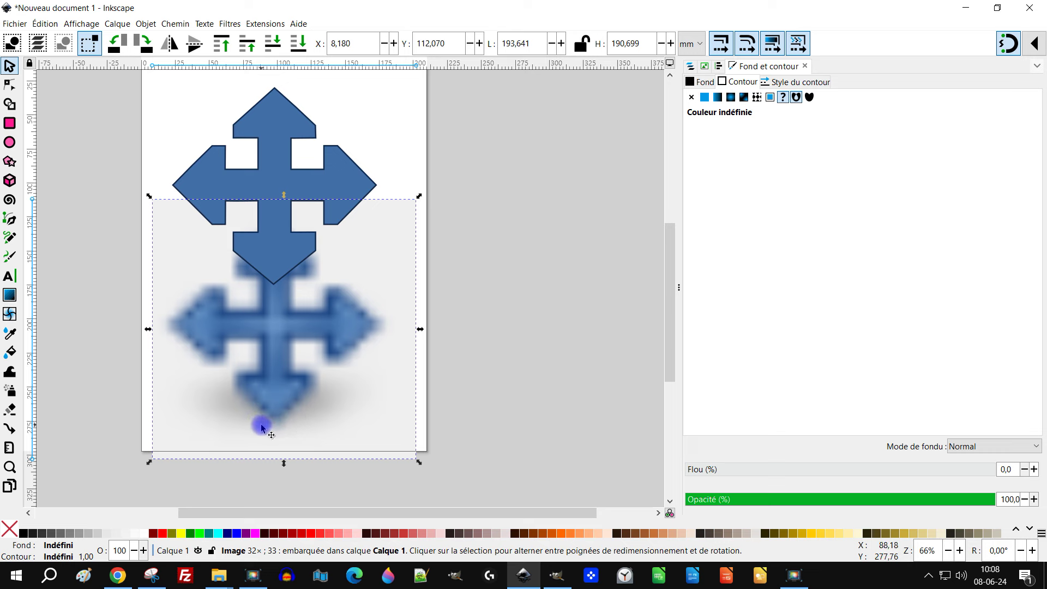
drag(288, 349, 591, 202)
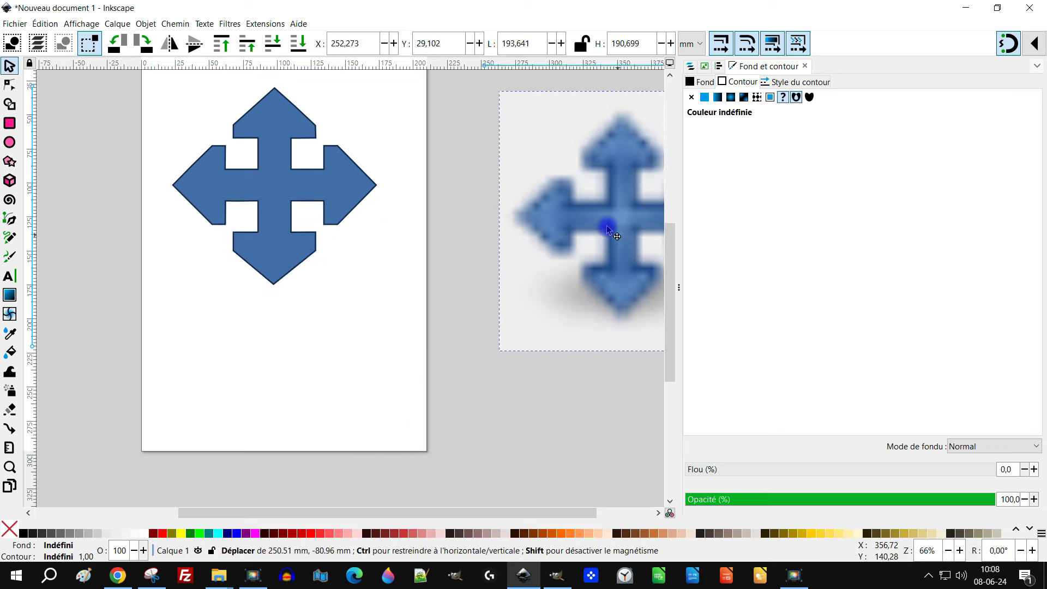
scroll(307, 316, up, 6)
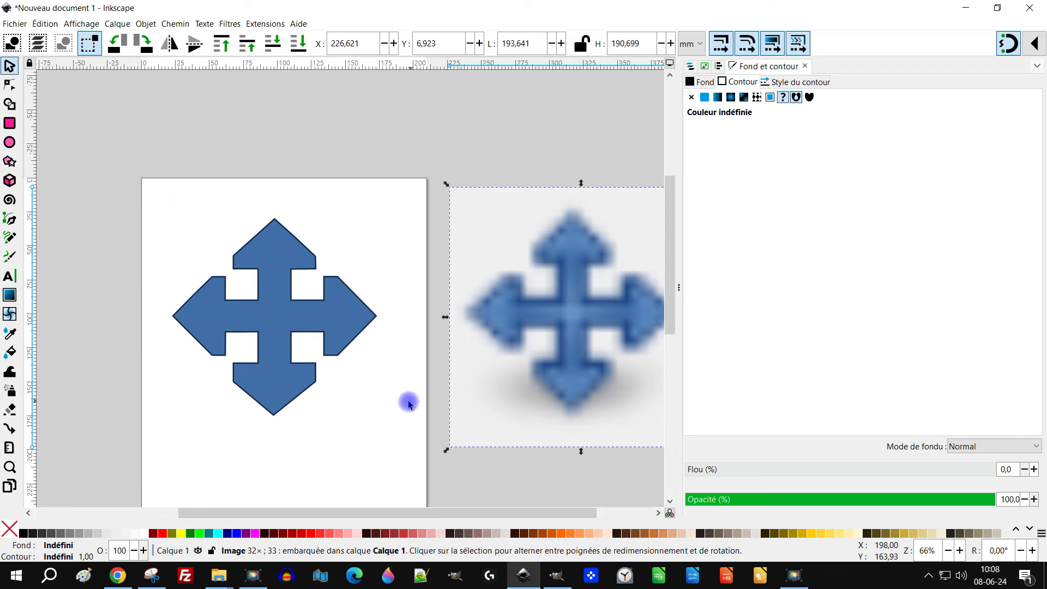
drag(377, 515, 416, 514)
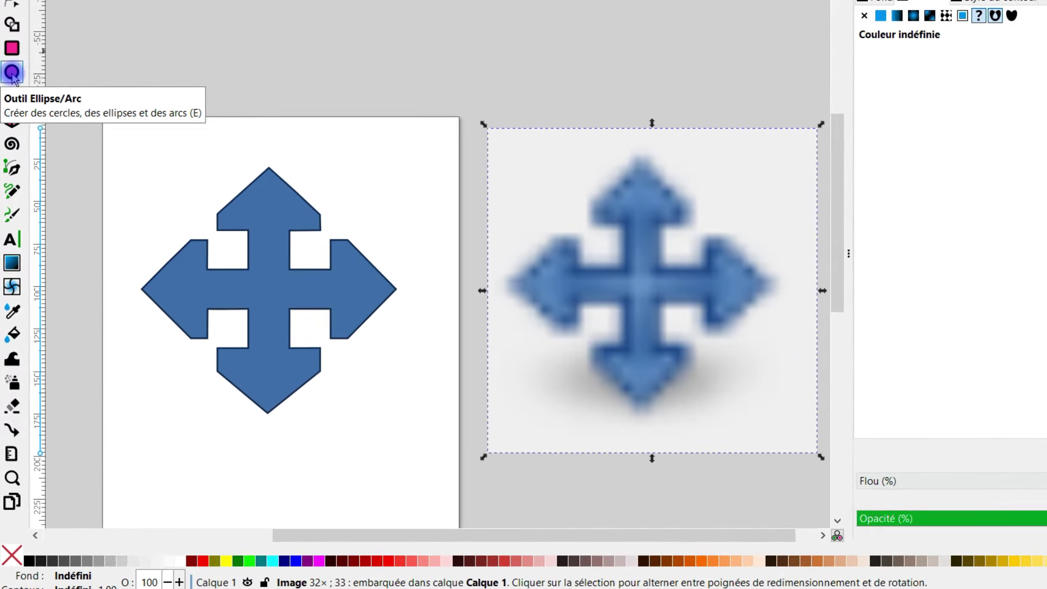
click(12, 72)
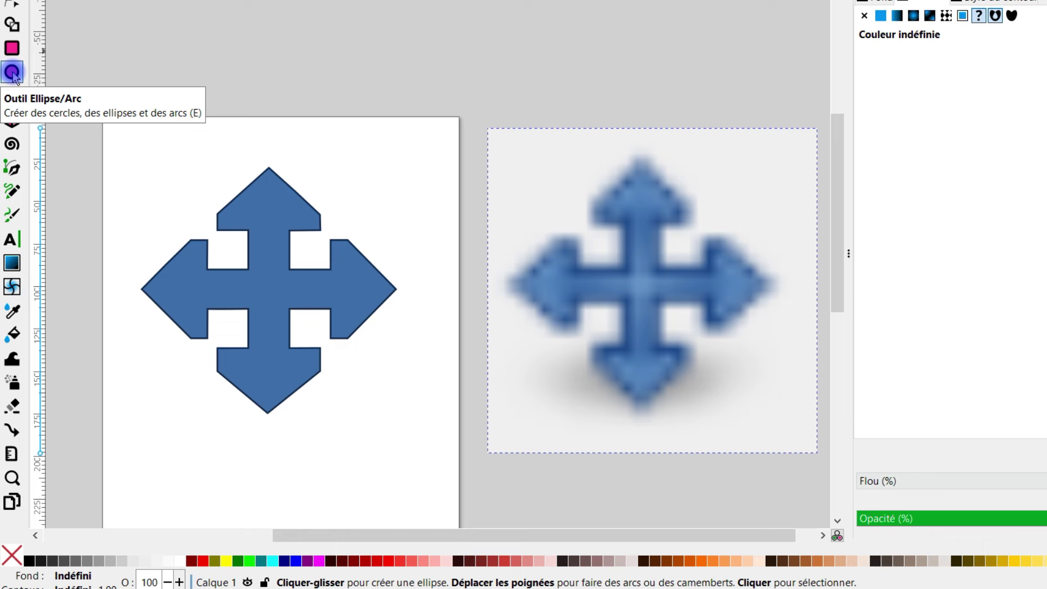
Draw a flat ellipse below the arrow and move it up under the bottom tip
drag(180, 423, 364, 443)
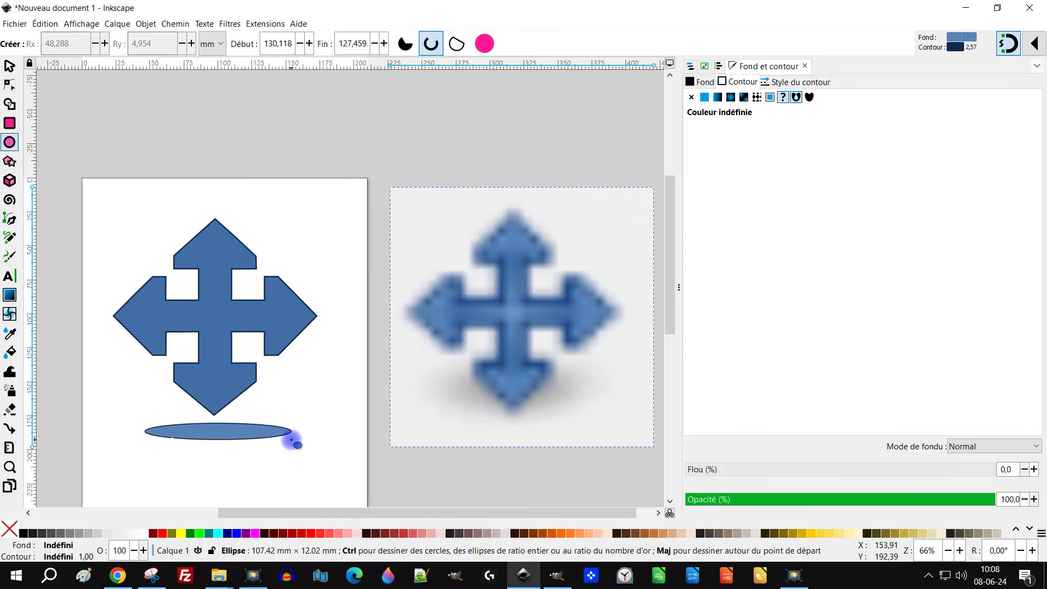
drag(292, 440, 292, 441)
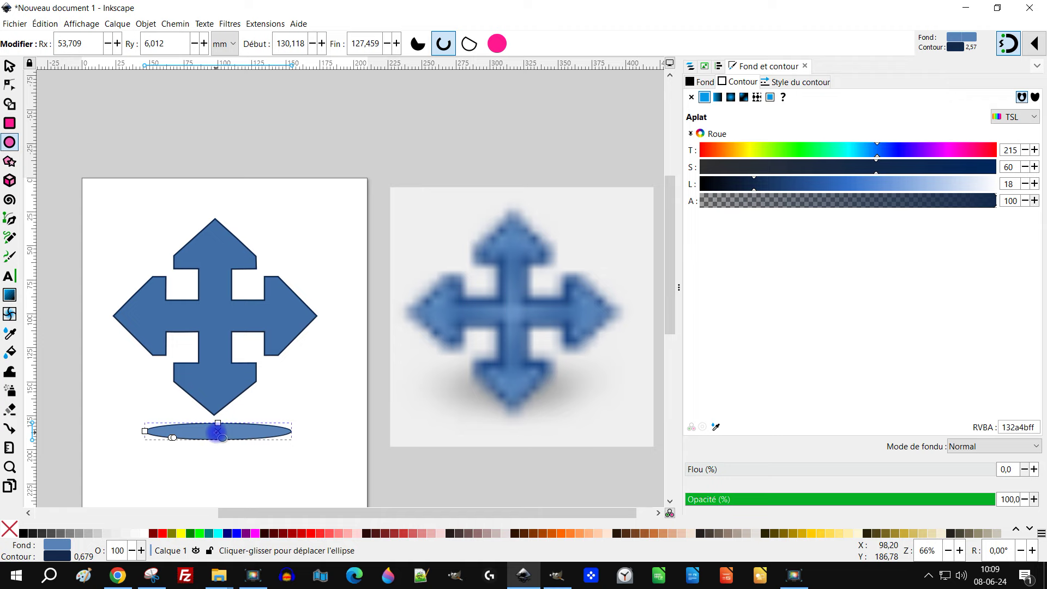
click(8, 66)
drag(218, 435, 217, 417)
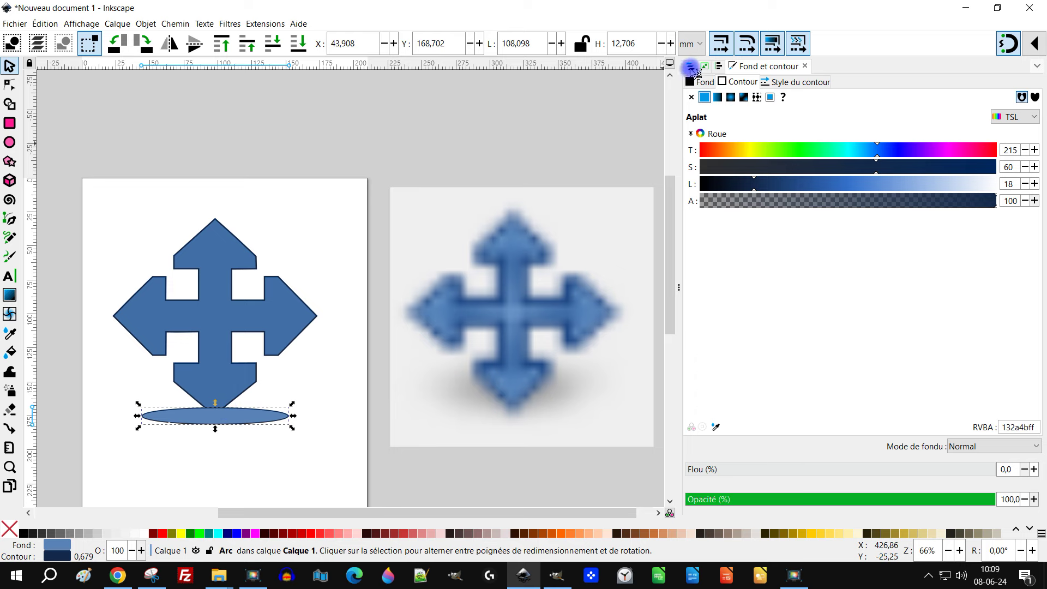
Name the ellipse 'OMBRE' in the Layers and Objects list
click(691, 66)
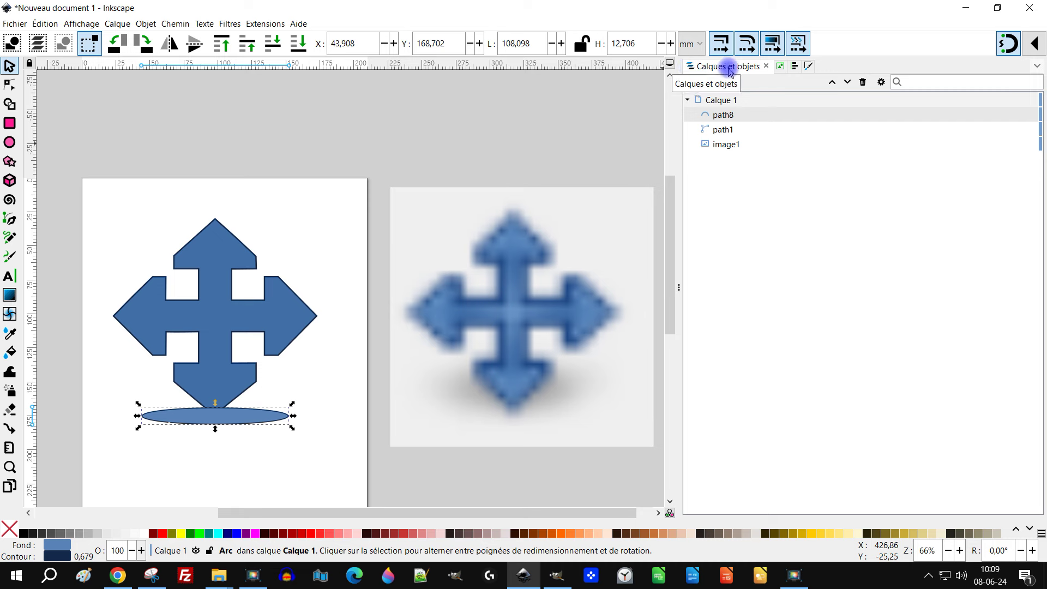
mouse_move(723, 130)
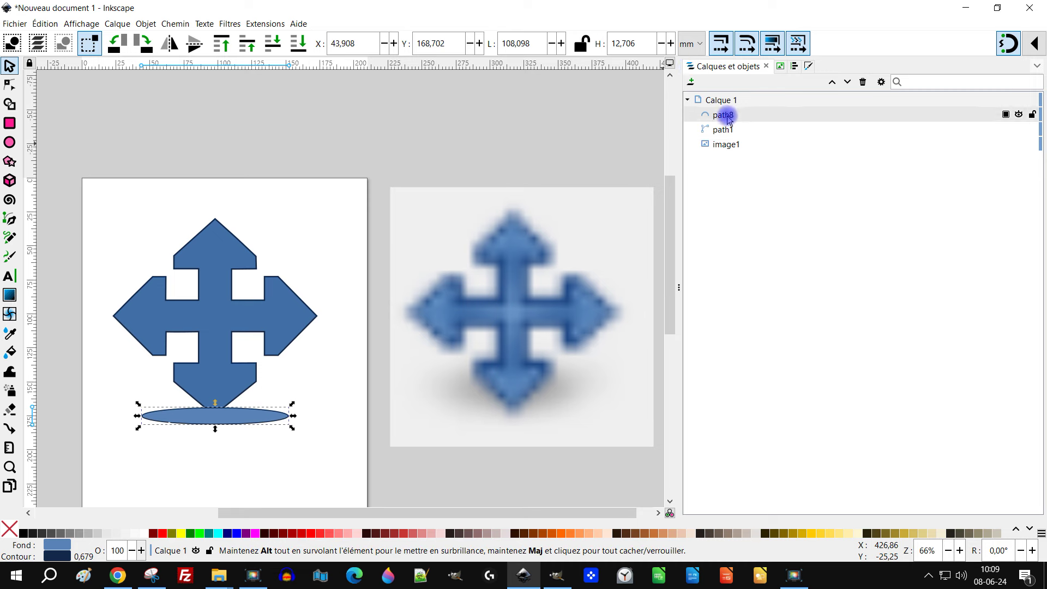
click(728, 132)
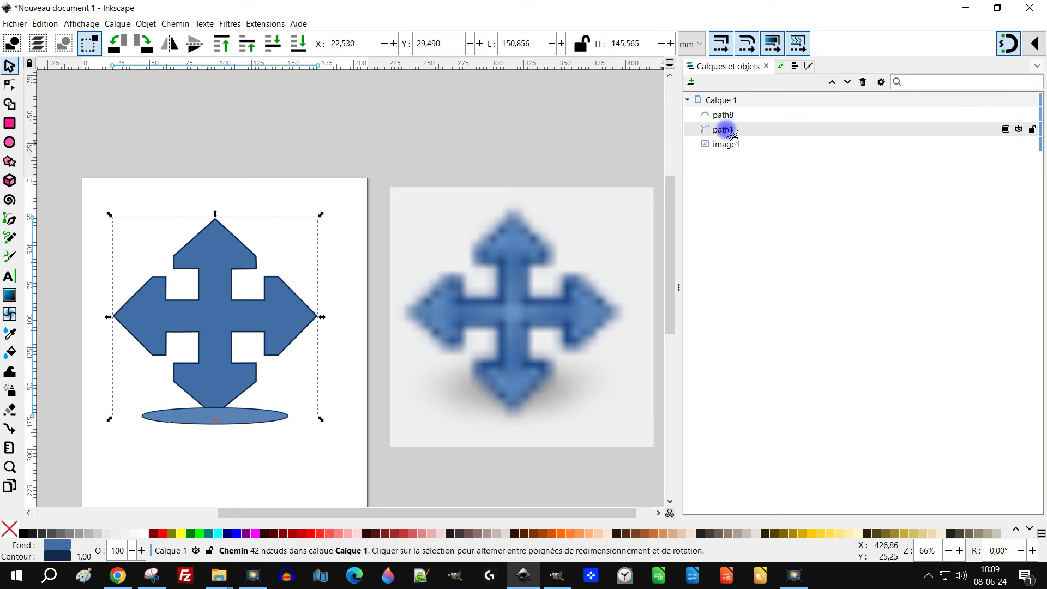
click(729, 116)
click(729, 115)
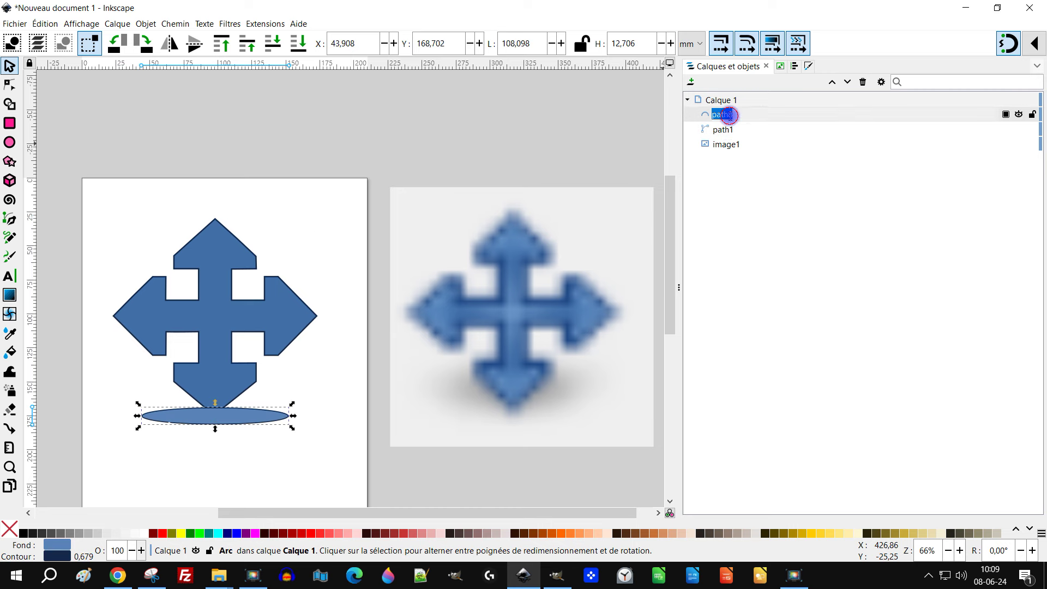
text(OMBRE)
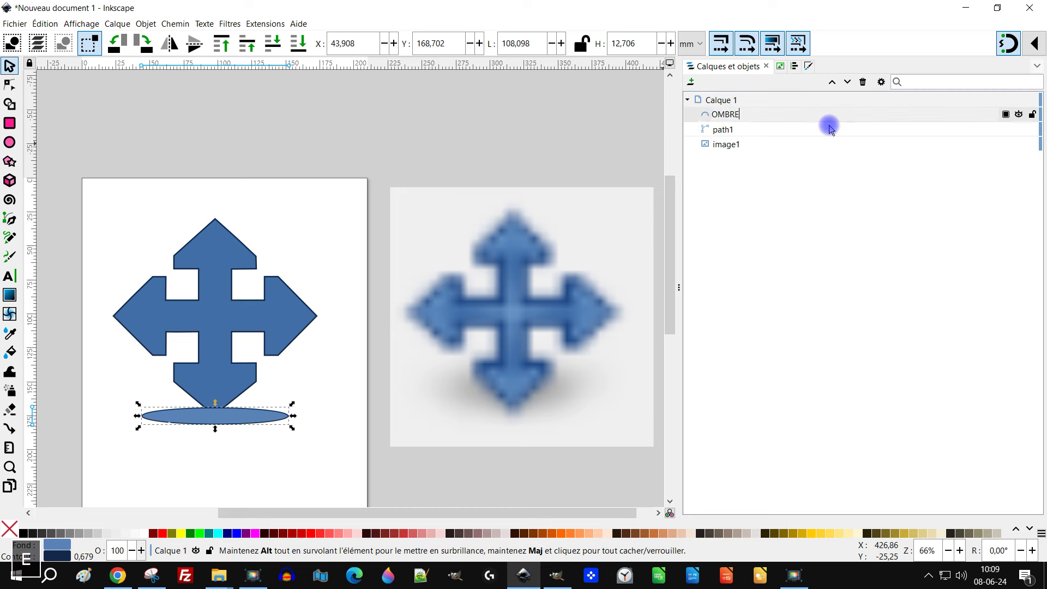
key(Return)
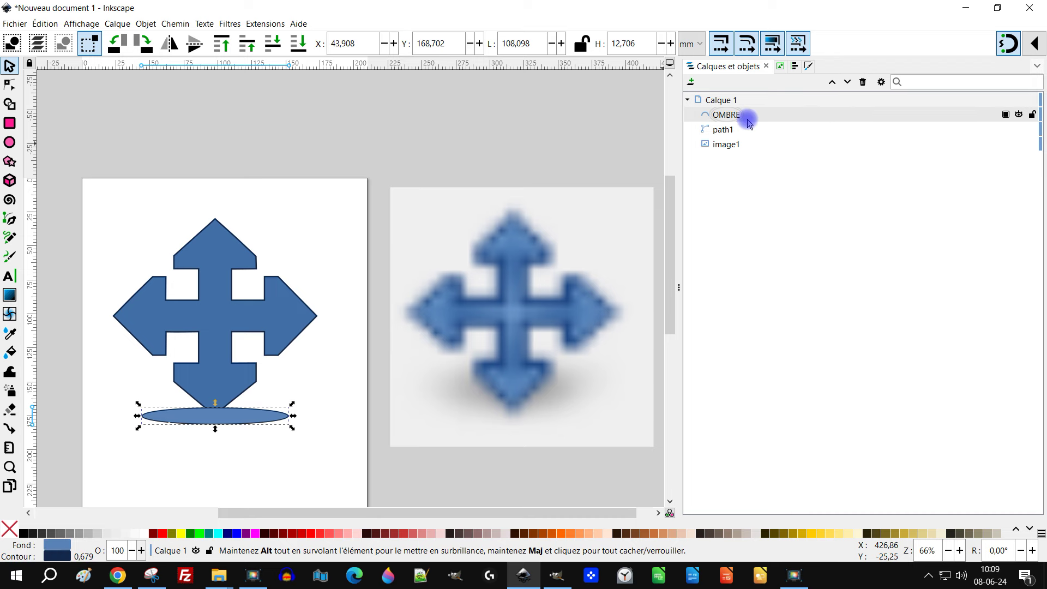
Rename the arrow path to 'objet'
click(731, 133)
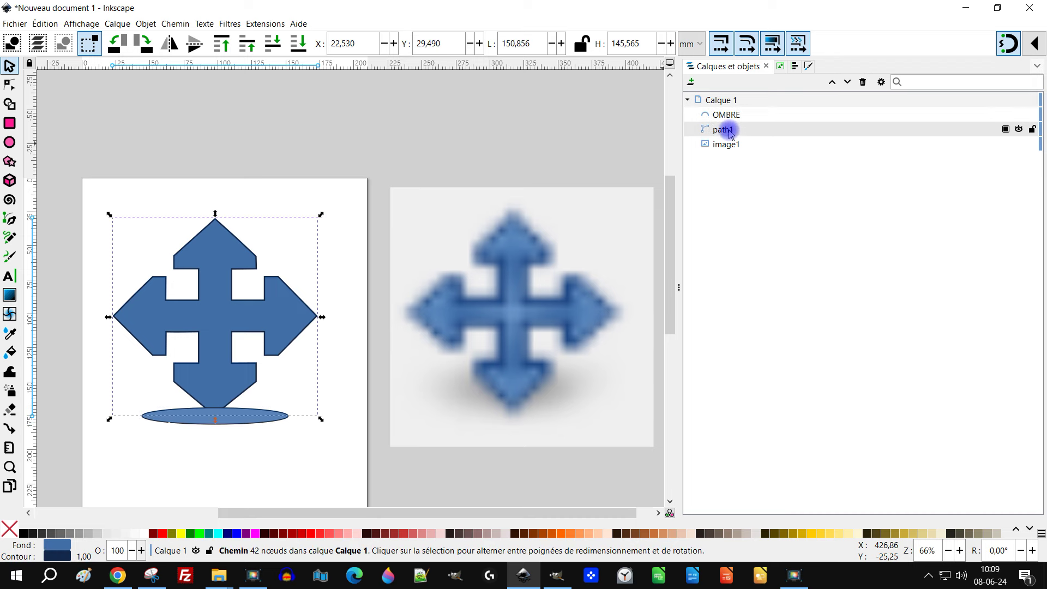
click(729, 130)
text(OBJET)
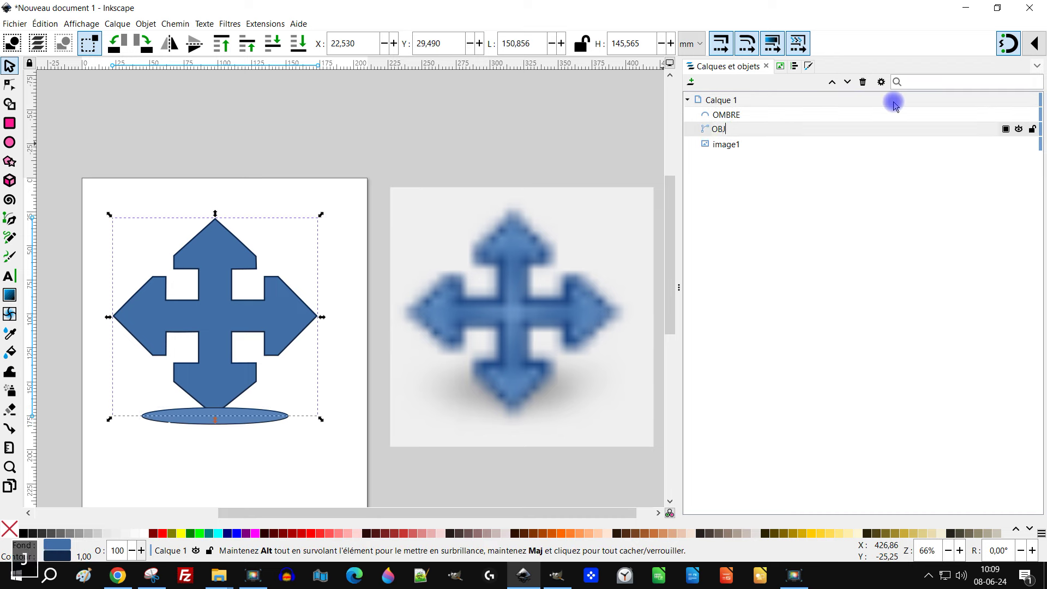
key(BackSpace)
key(BackSpace)
key(BackSpace)
key(Caps_Lock)
text(ob)
key(Return)
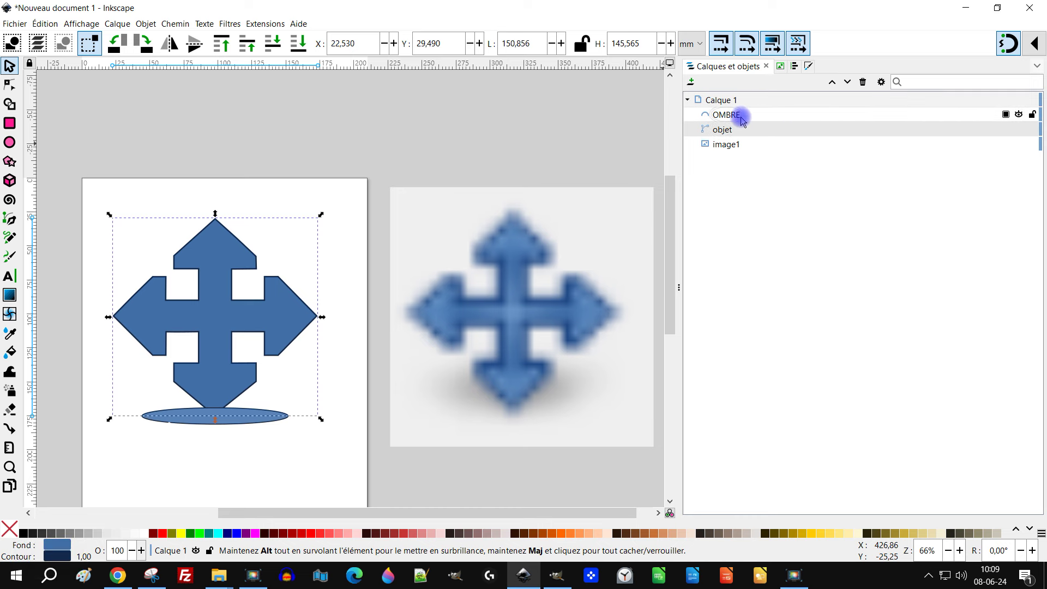
Correct the ellipse's name to lowercase 'ombre' and lower it one step behind 'objet'
double_click(729, 116)
text(ombre)
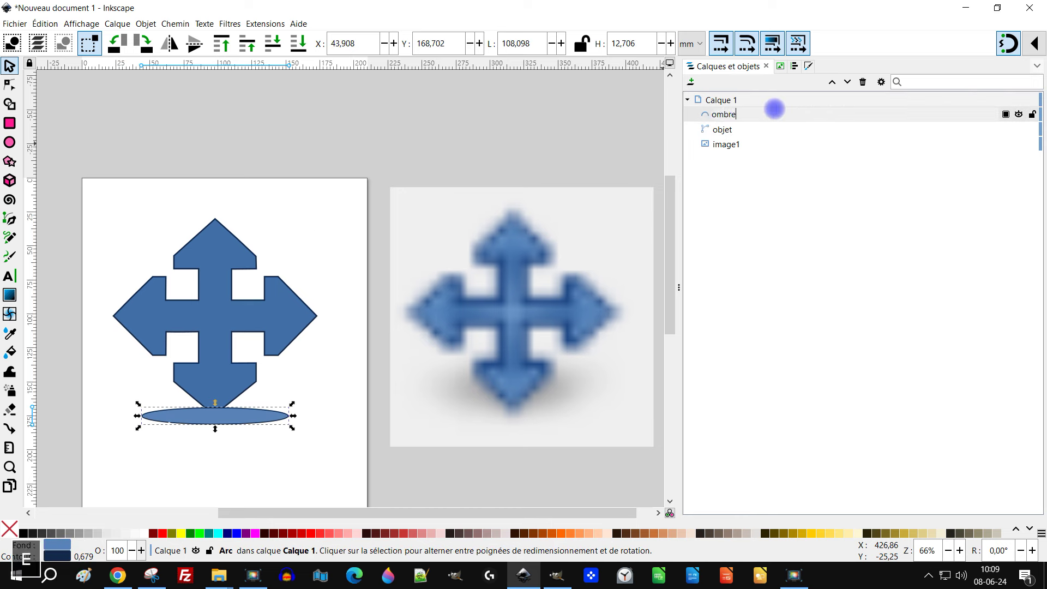
key(Return)
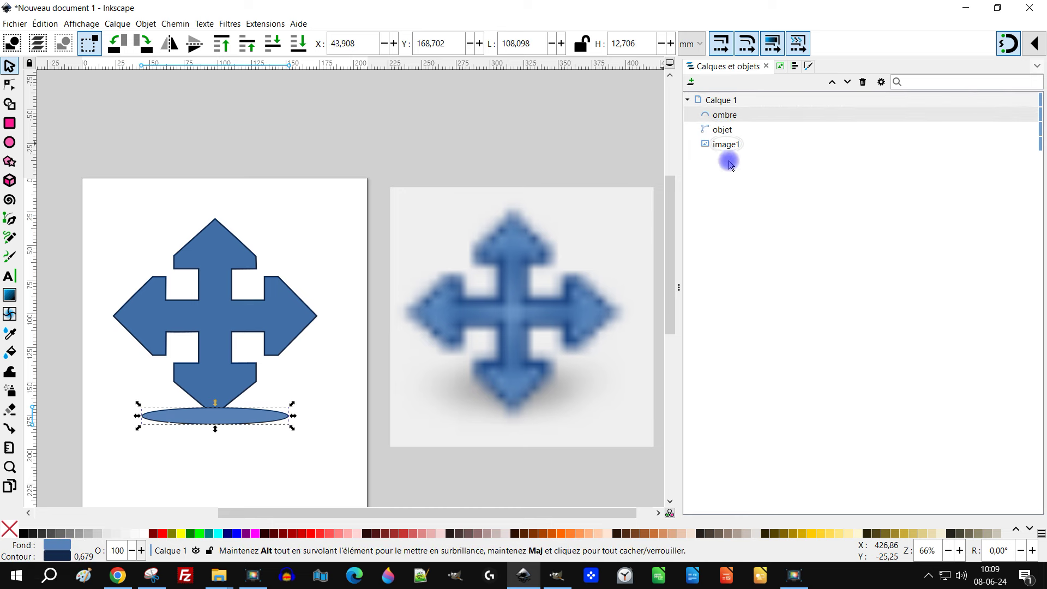
click(722, 144)
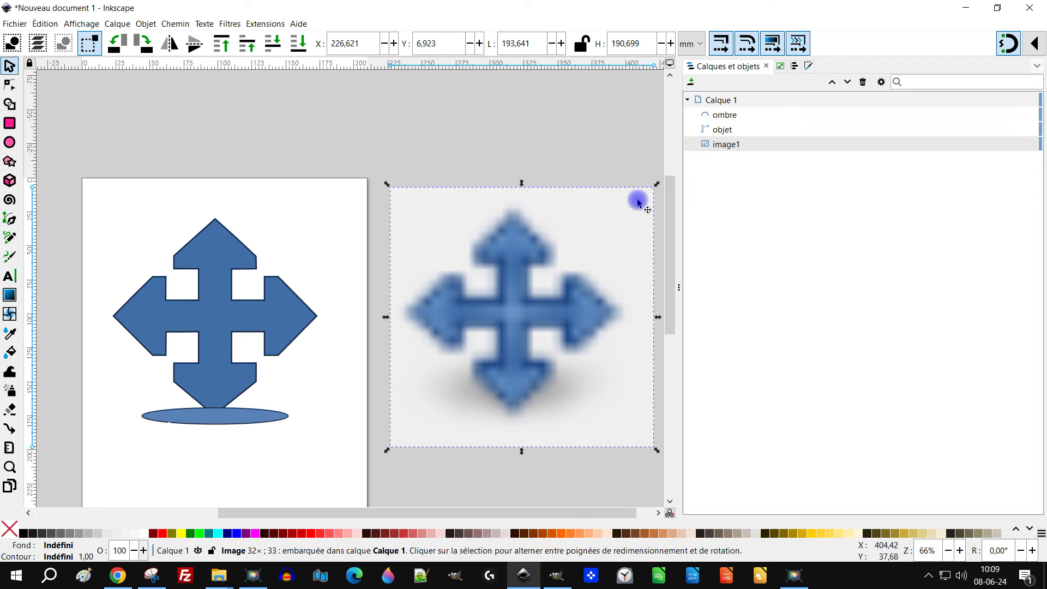
click(726, 116)
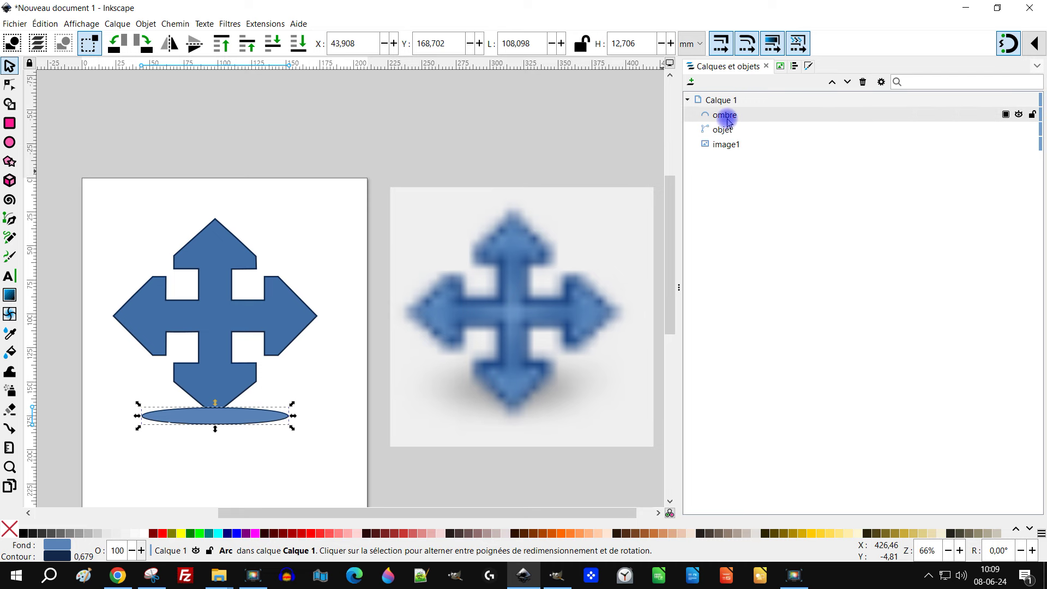
click(848, 83)
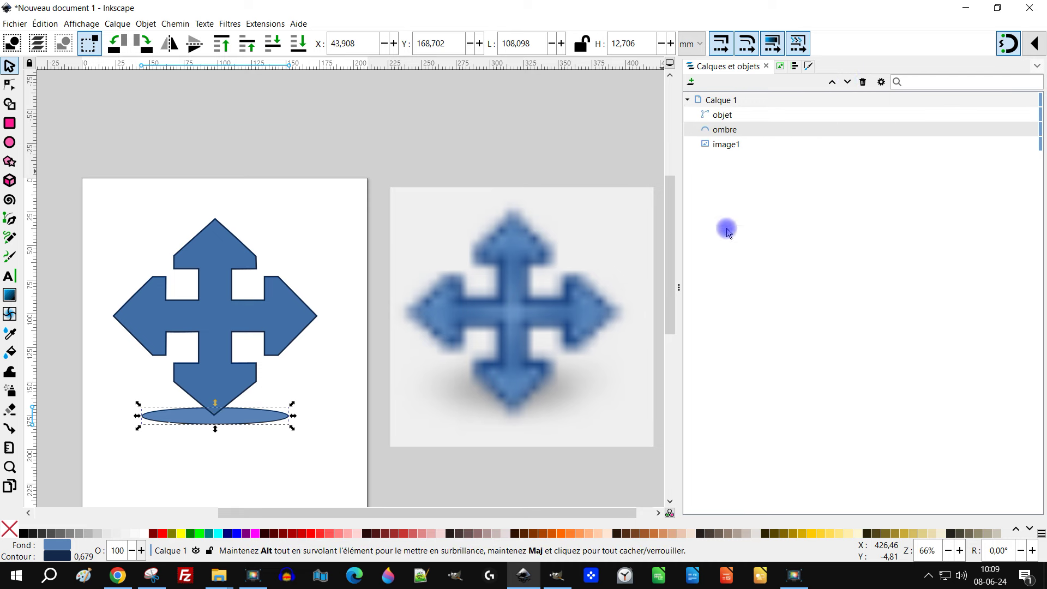
Give the 'ombre' ellipse a dark navy fill (L about 26) and set its stroke to none
click(795, 66)
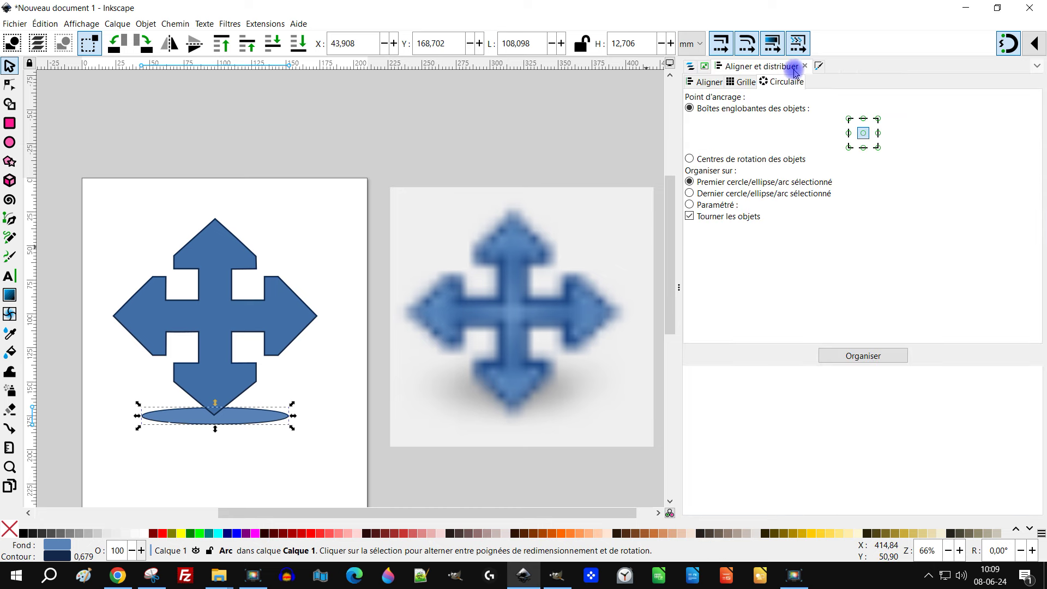
click(818, 69)
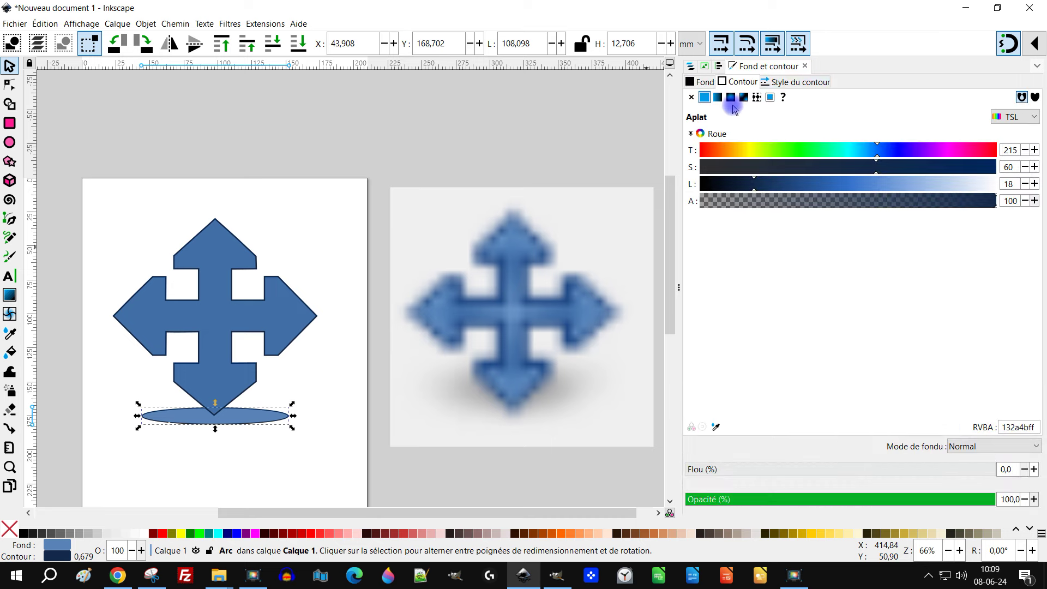
click(703, 84)
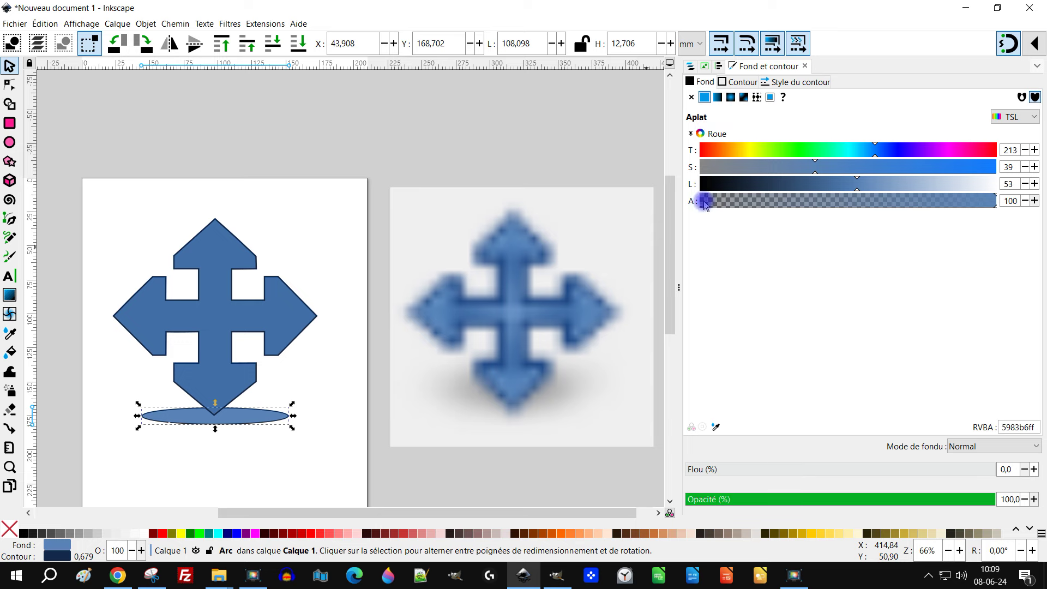
click(716, 184)
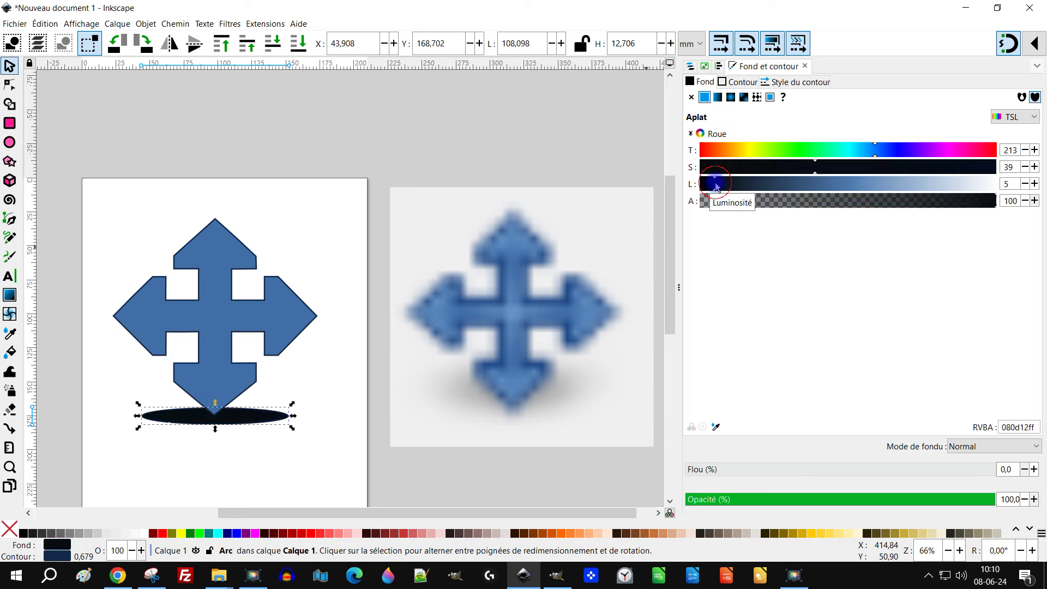
click(737, 185)
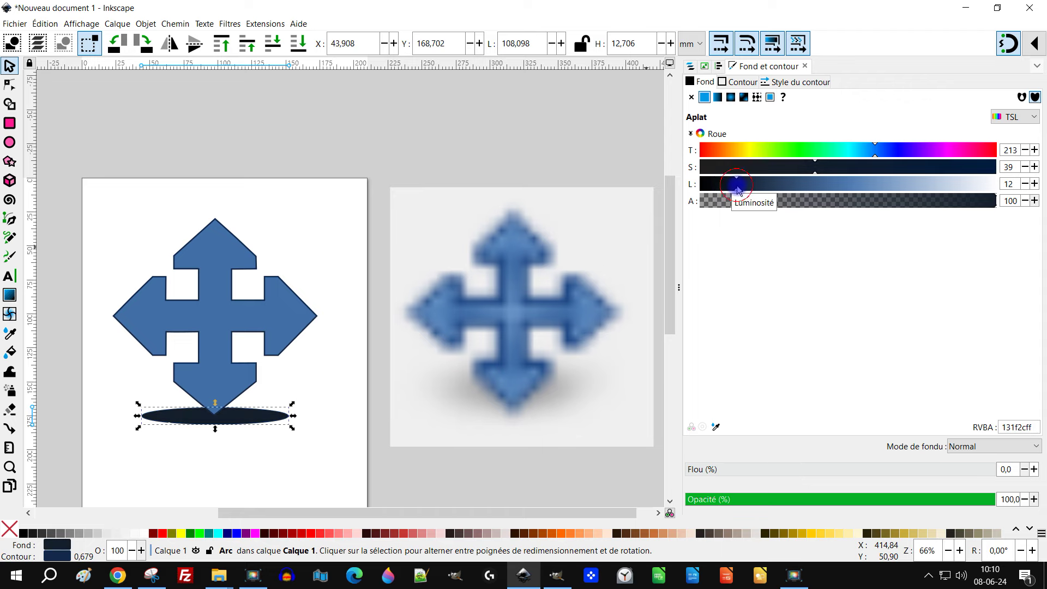
click(770, 185)
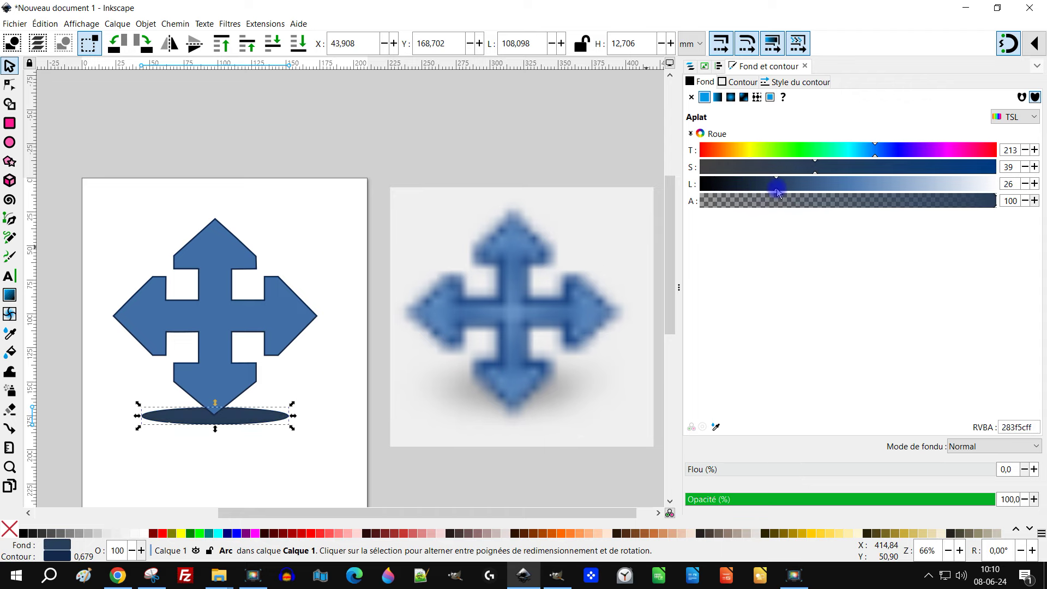
click(777, 188)
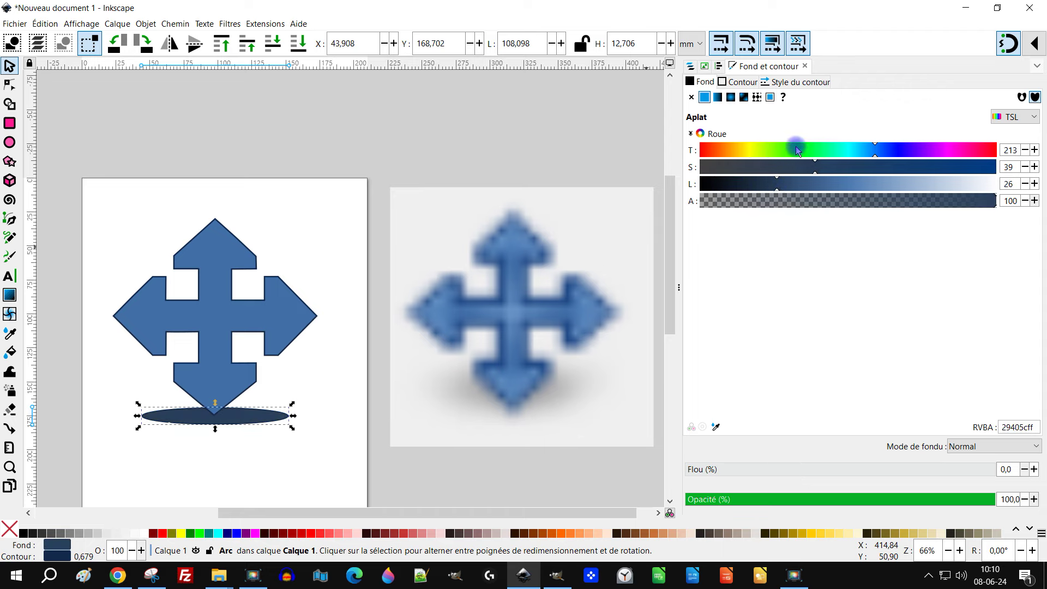
click(729, 82)
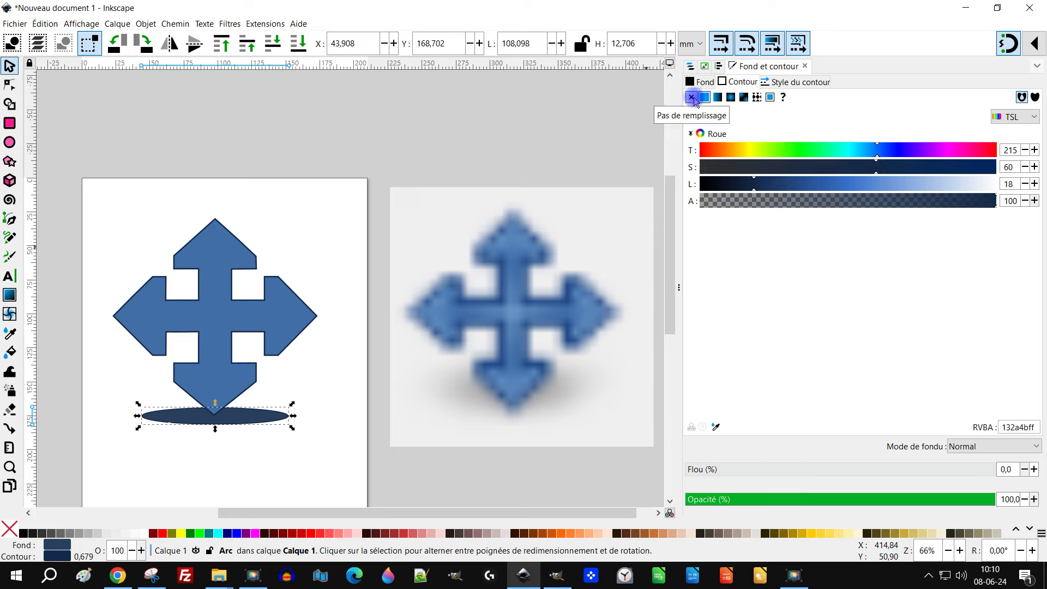
click(691, 98)
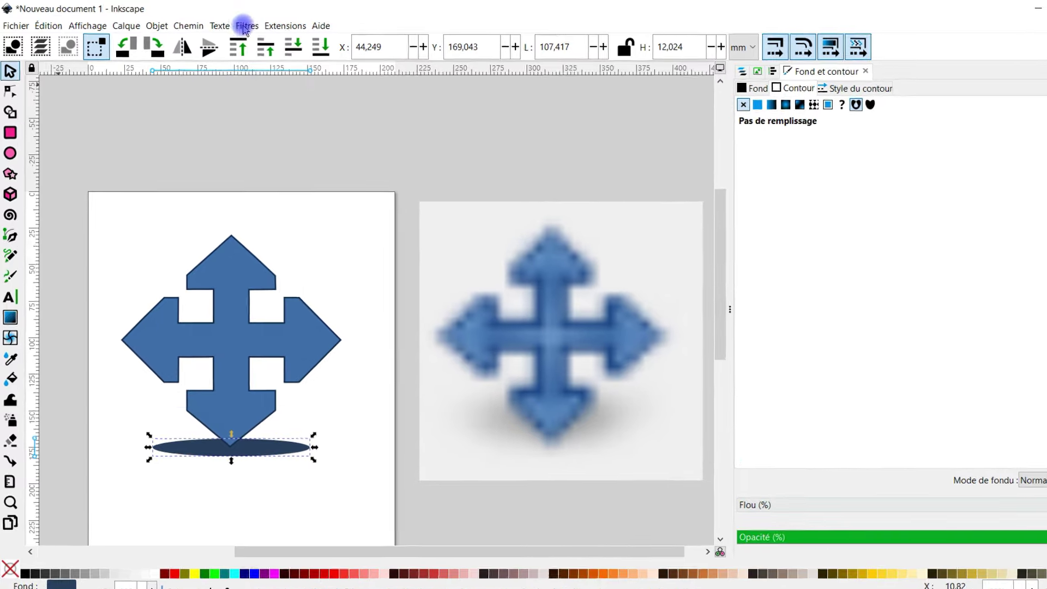
Apply a Blur filter of 15.59 horizontal and 2.56 vertical to the shadow ellipse
click(243, 29)
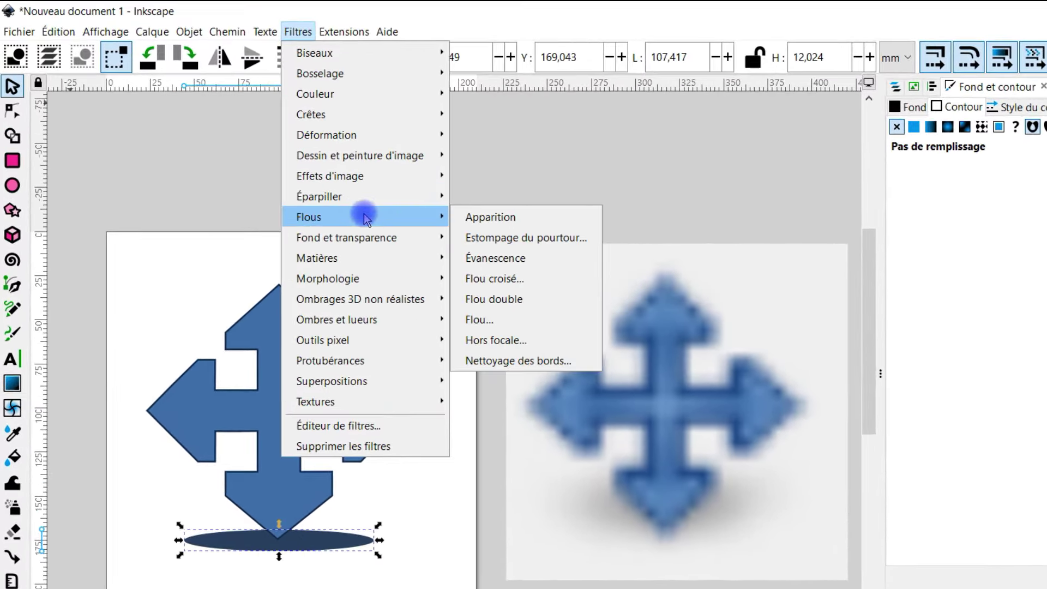
click(561, 321)
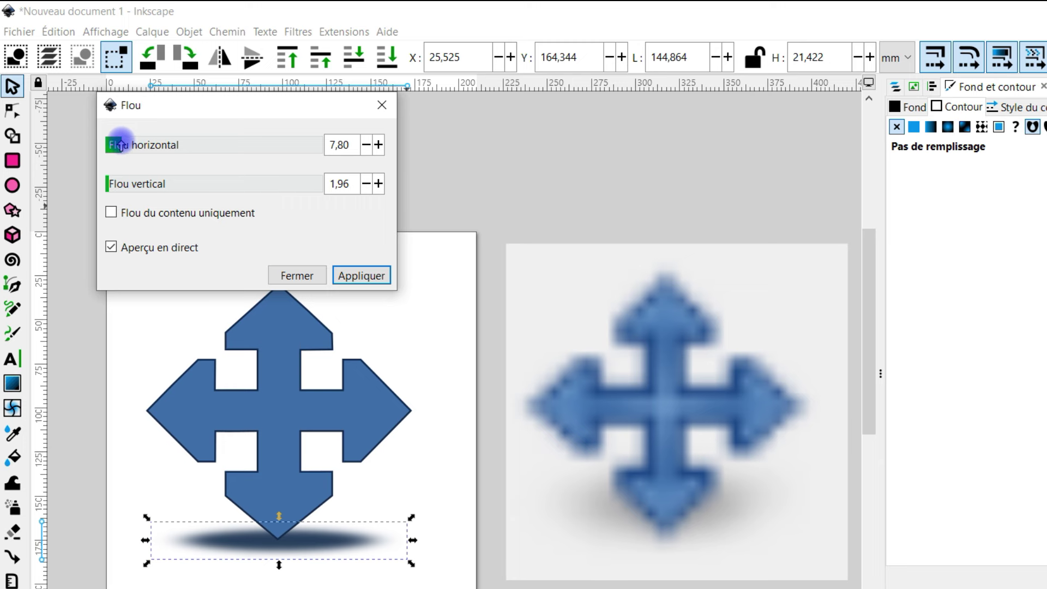
drag(121, 144, 139, 146)
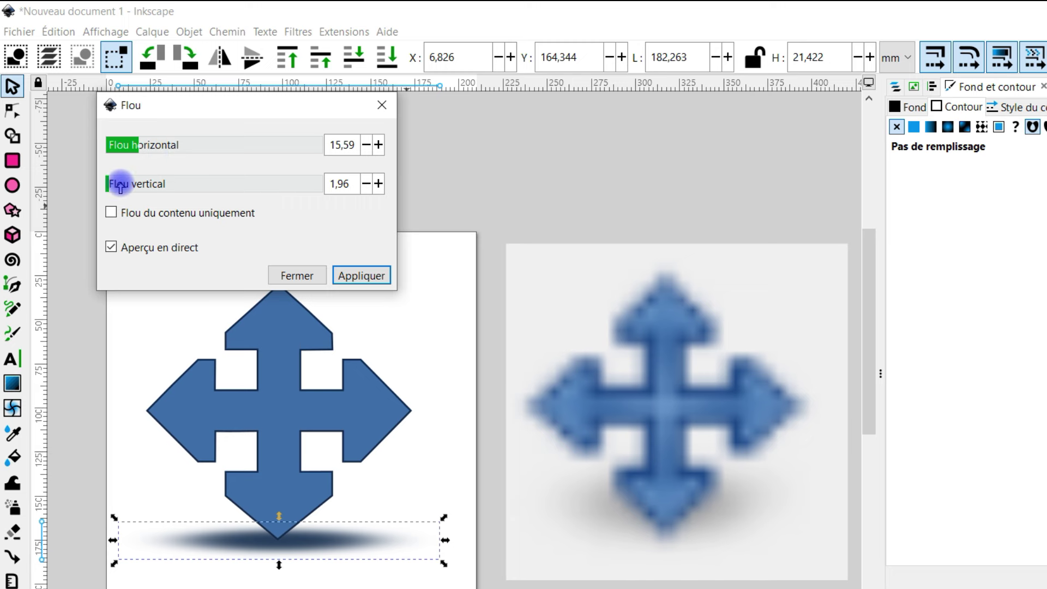
click(379, 186)
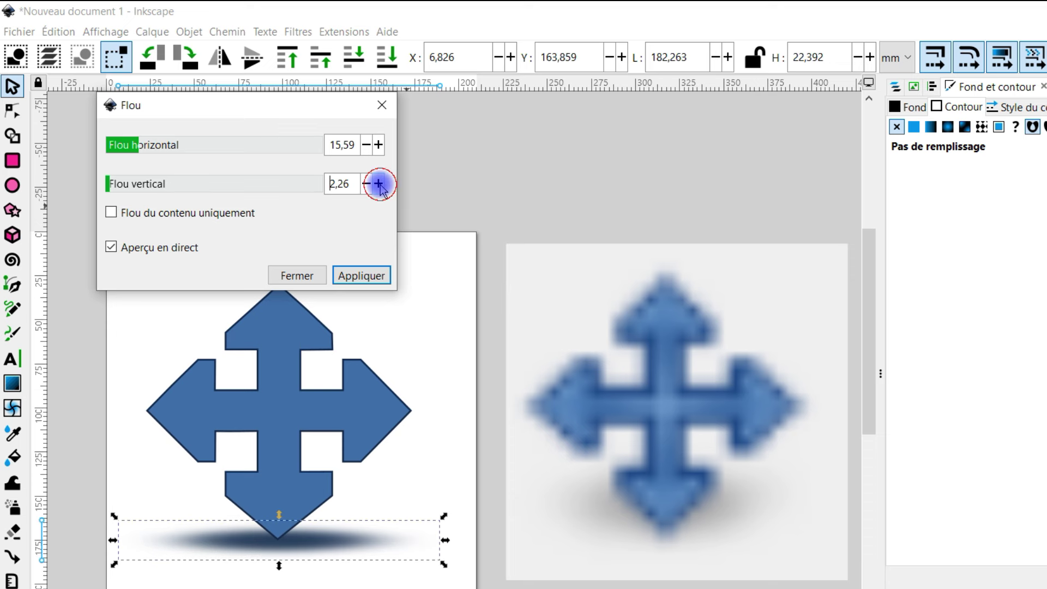
click(379, 184)
click(379, 185)
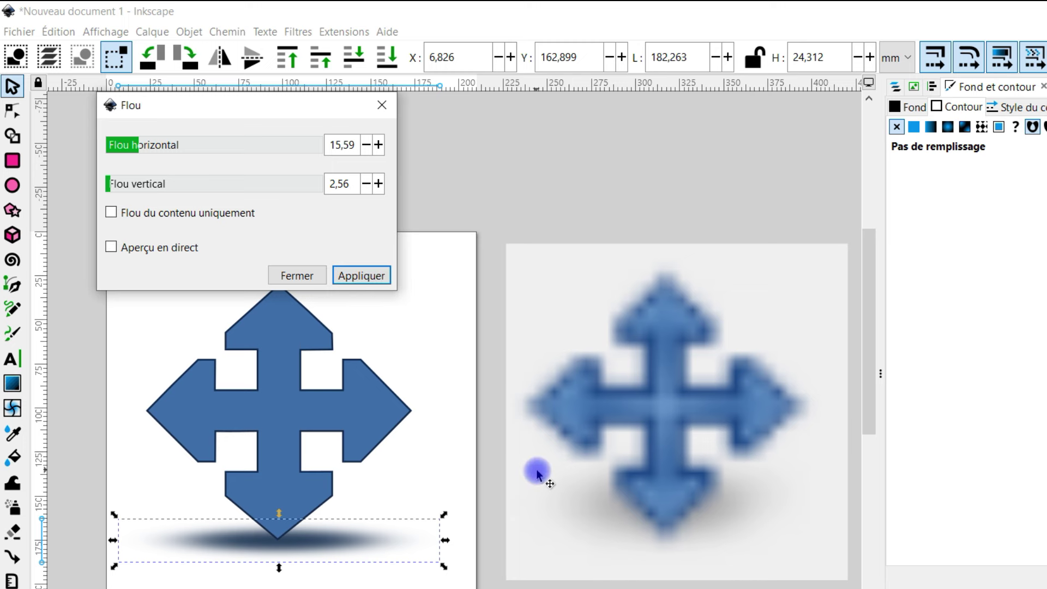
click(361, 274)
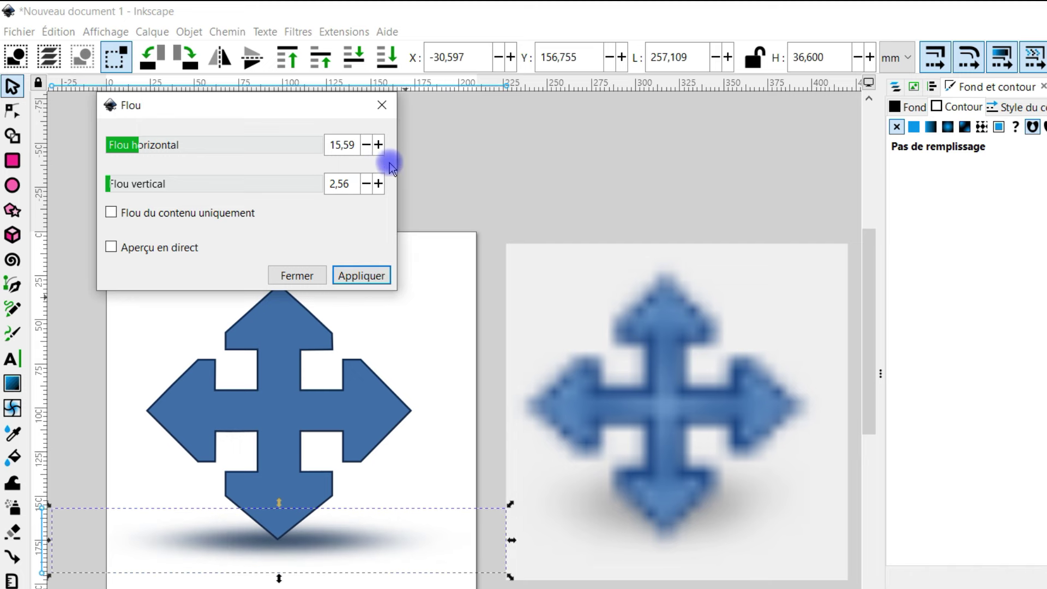
click(381, 105)
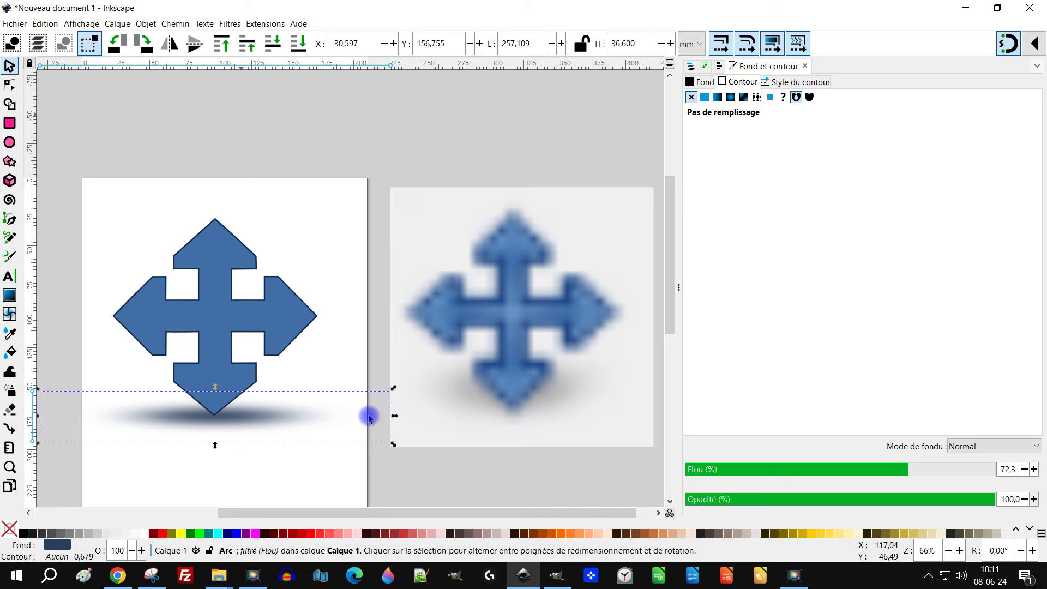
Stretch the blurred shadow wider and centre it under the arrow
click(369, 416)
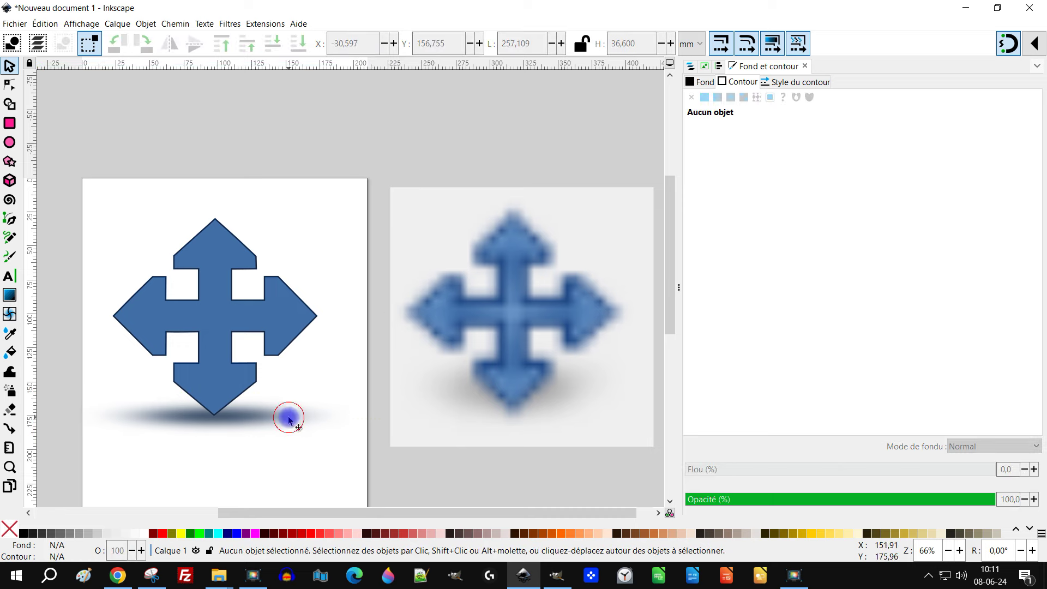
click(267, 418)
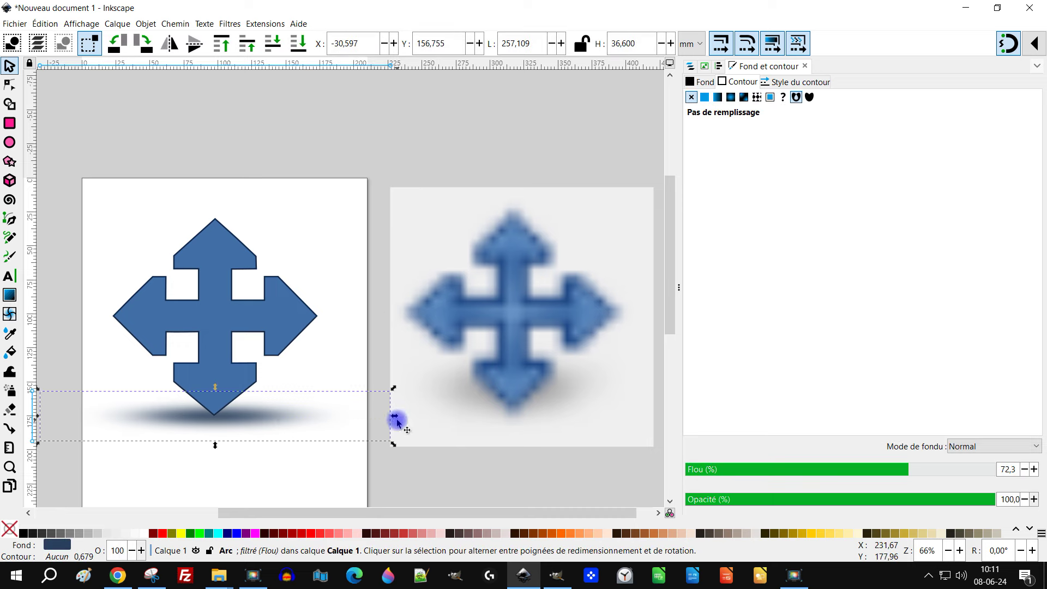
drag(394, 414, 370, 415)
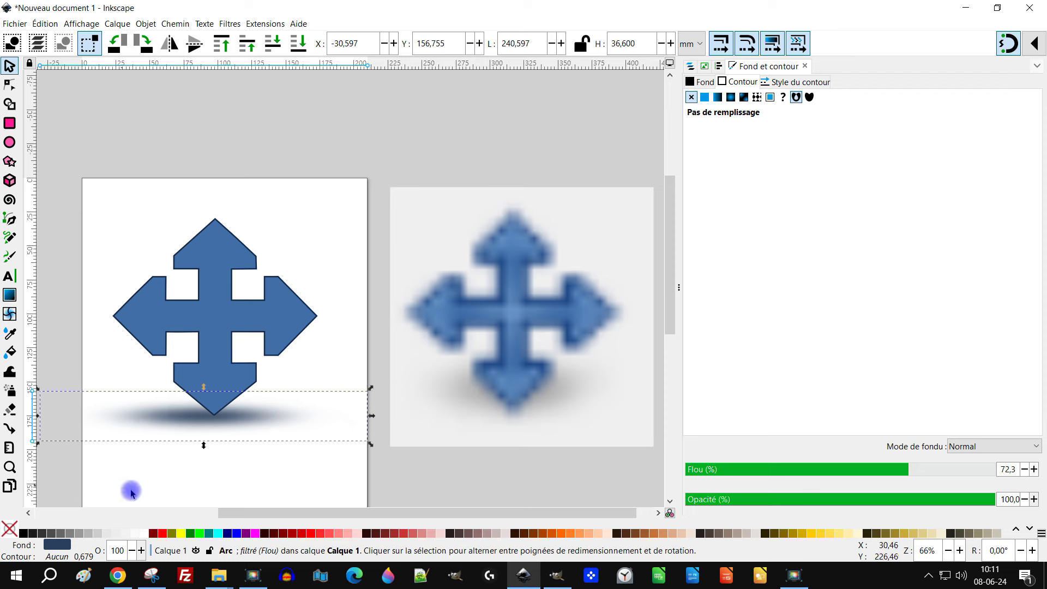
drag(238, 512, 218, 512)
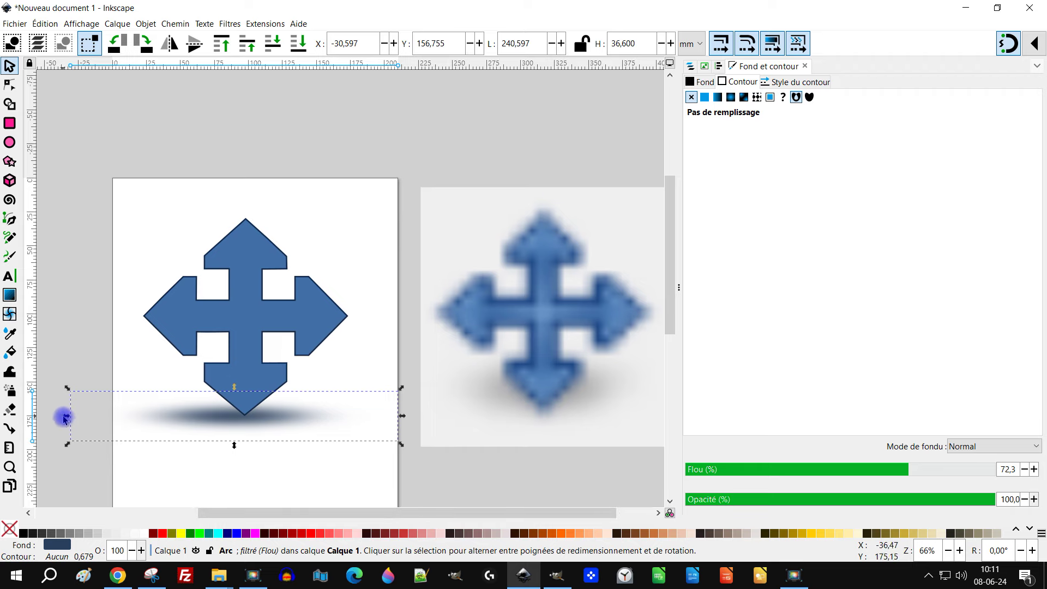
drag(67, 416, 136, 418)
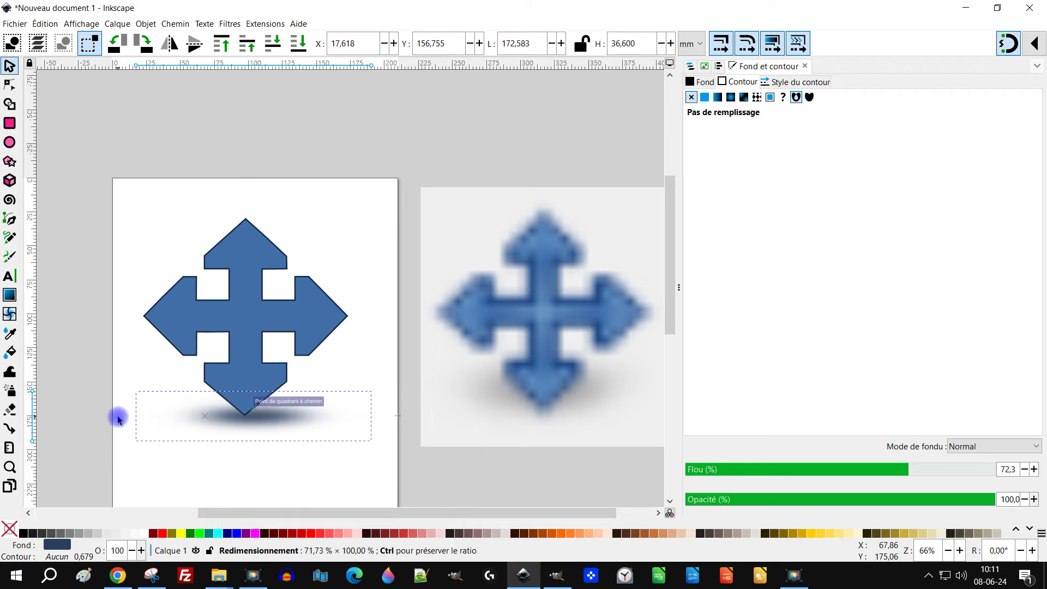
drag(276, 420, 247, 433)
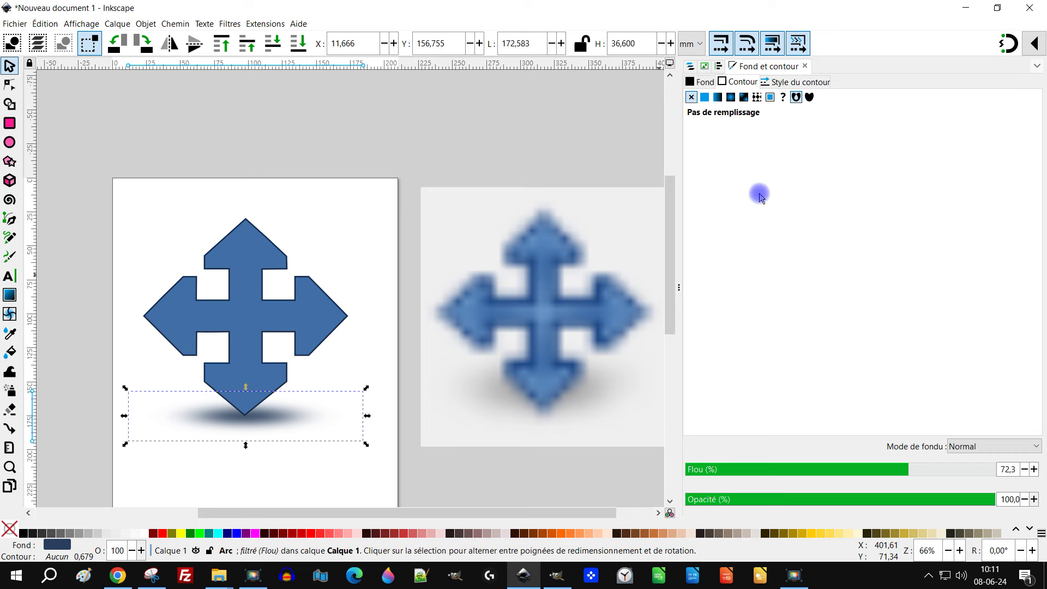
drag(369, 417, 392, 417)
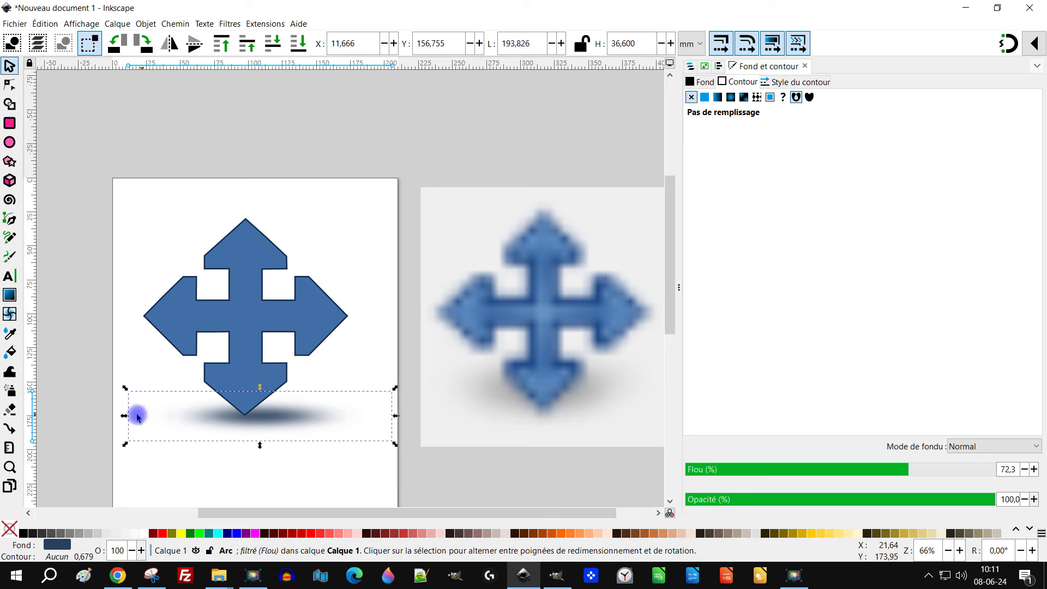
drag(123, 418, 114, 418)
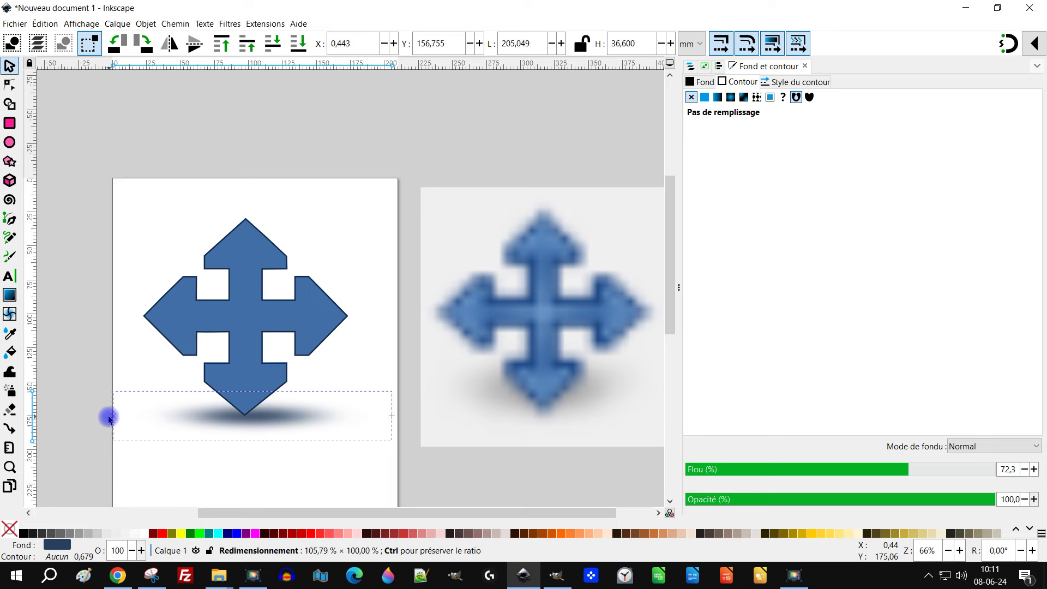
drag(110, 418, 113, 417)
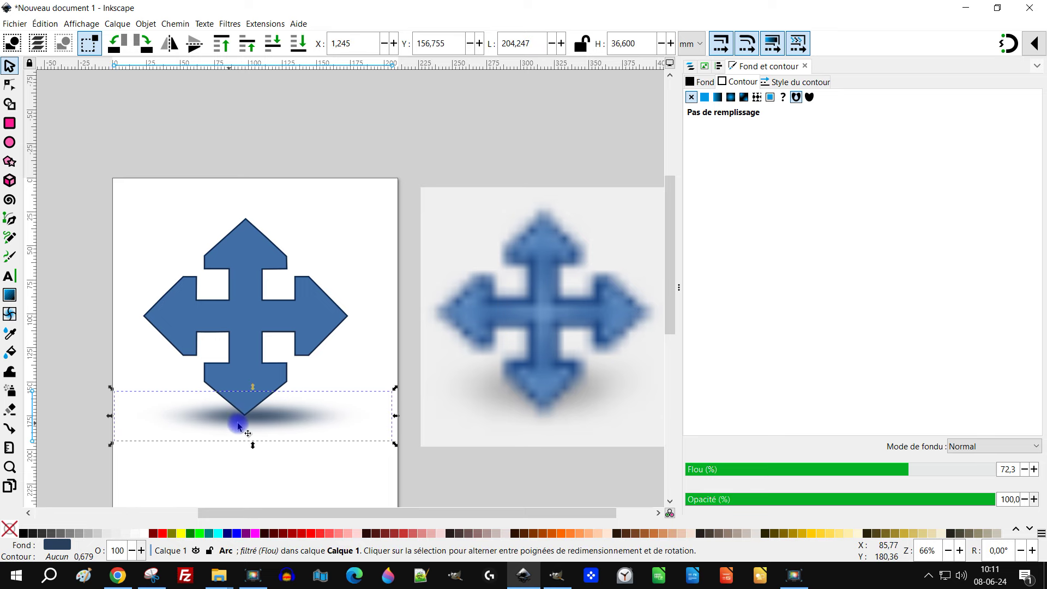
mouse_move(271, 421)
mouse_down()
mouse_move(261, 418)
mouse_move(274, 418)
mouse_up()
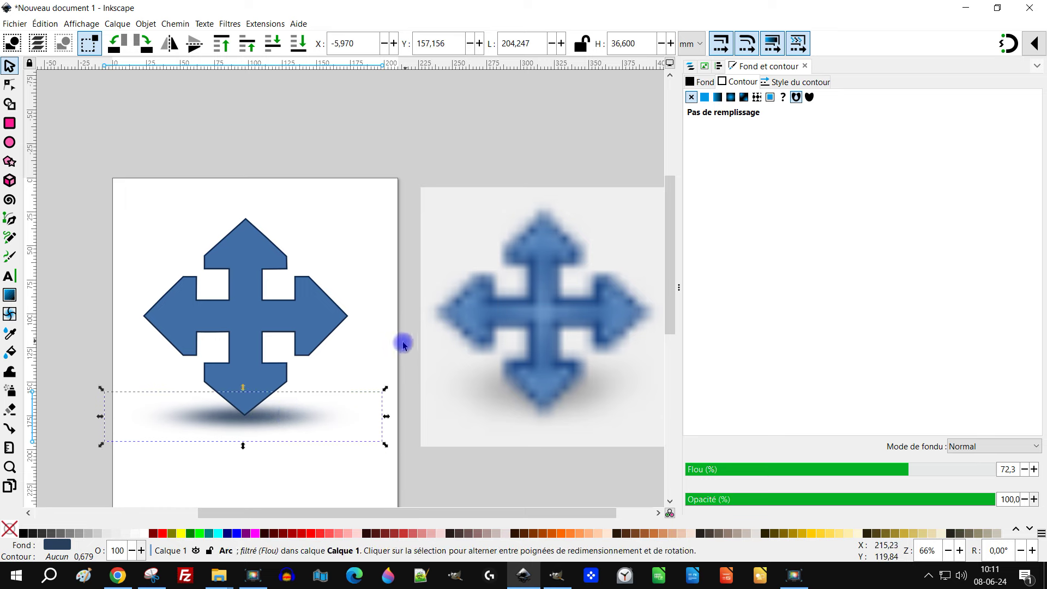
Select the arrow and shadow together and shift them slightly right
click(381, 347)
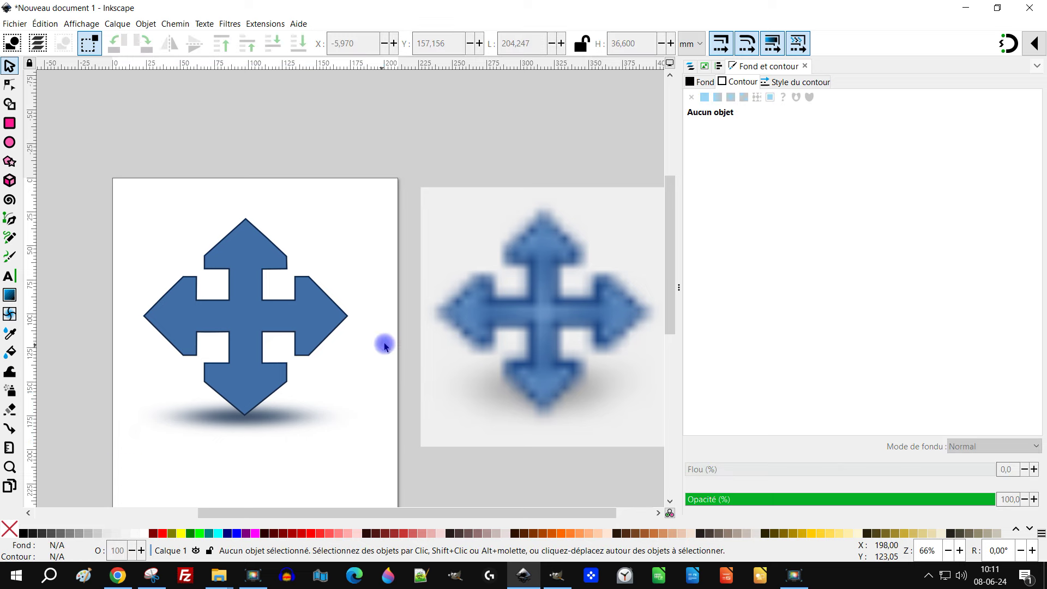
mouse_move(407, 156)
mouse_down()
mouse_move(227, 427)
mouse_move(109, 467)
mouse_move(129, 458)
mouse_up()
drag(247, 318, 260, 317)
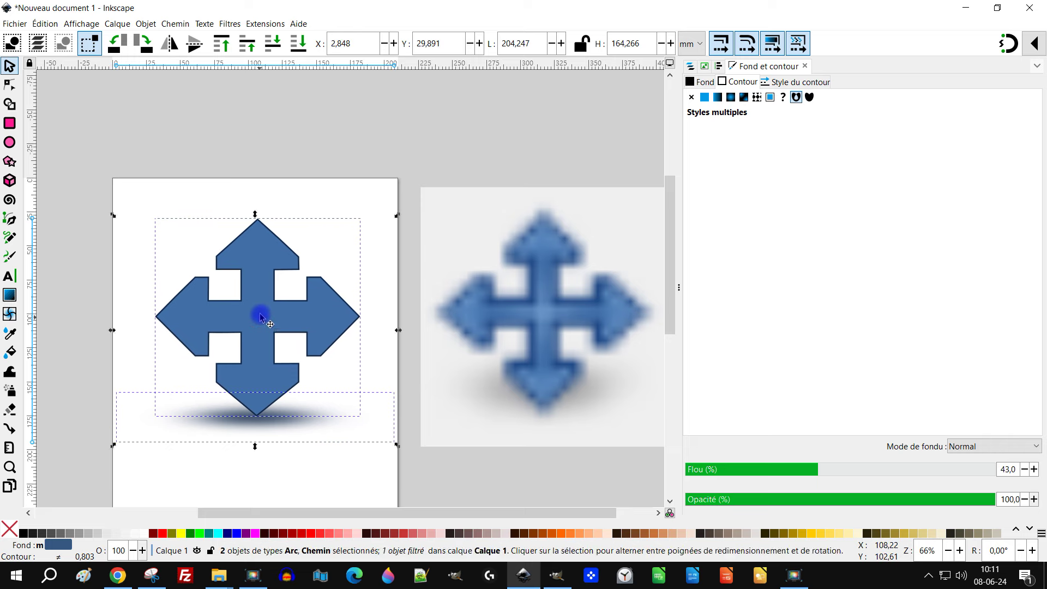
Delete the blurred reference arrow image sitting beside the page
click(389, 144)
scroll(392, 187, down, 3)
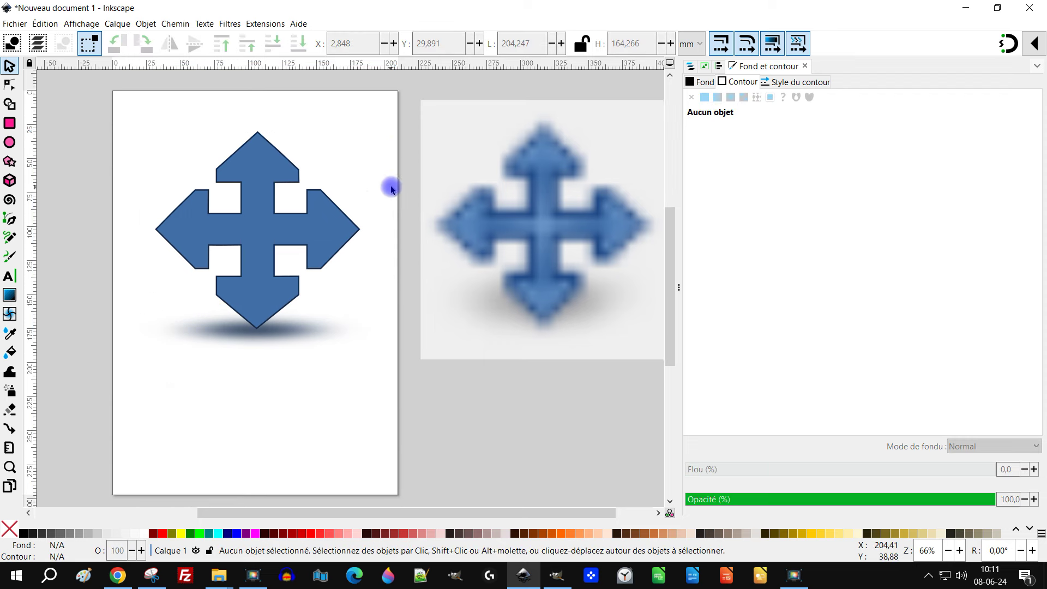
scroll(376, 185, up, 3)
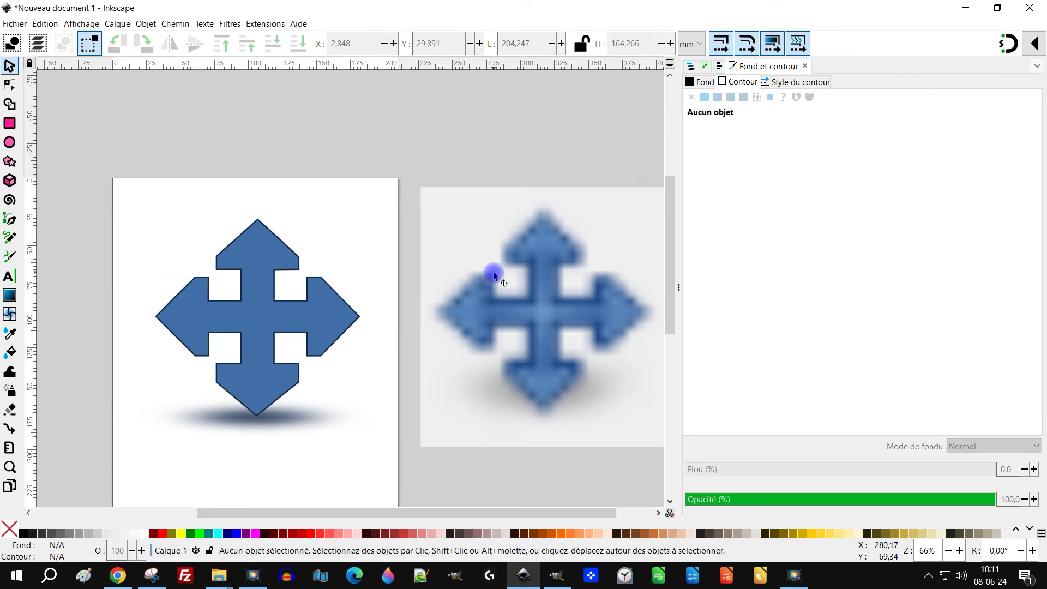
click(499, 220)
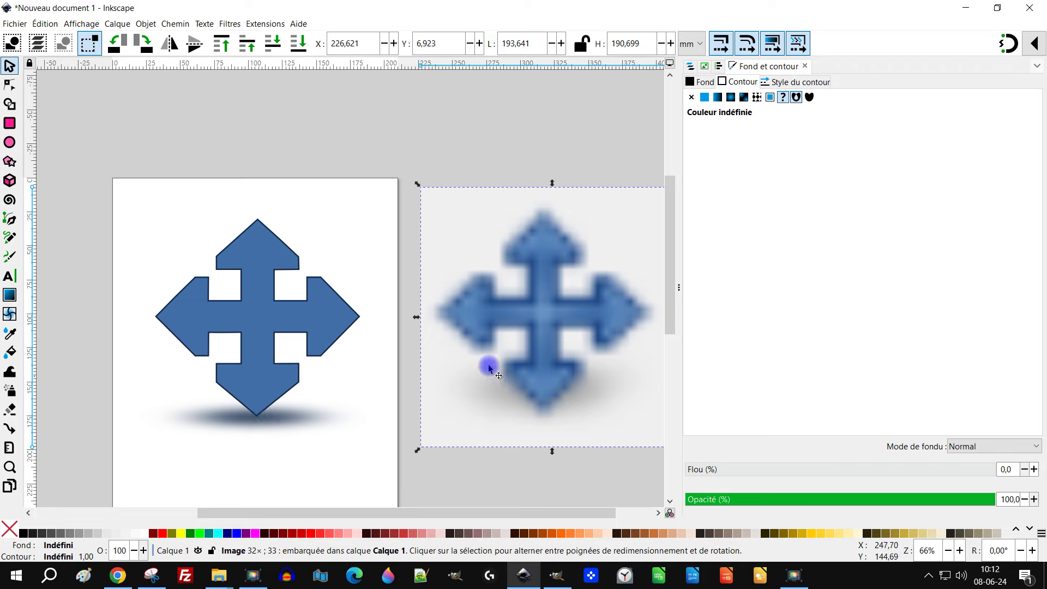
key(Delete)
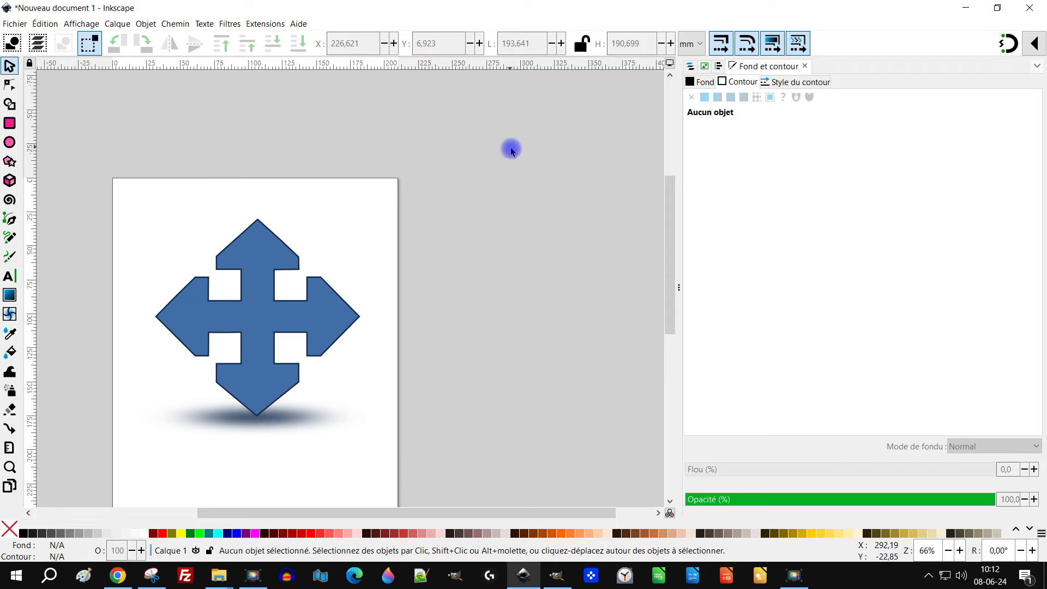
click(17, 24)
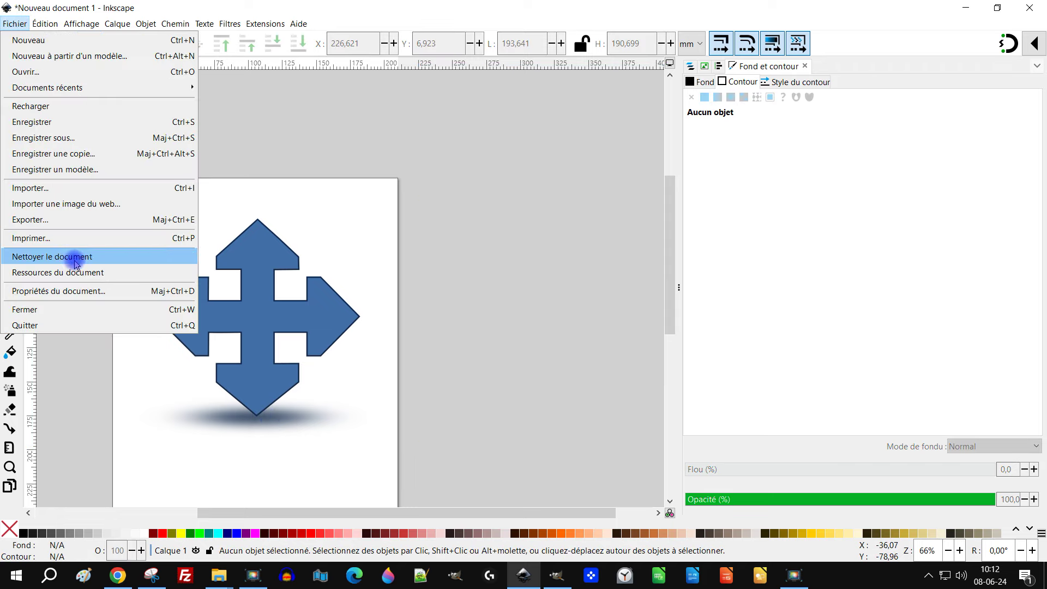
Try resizing the page to fit the drawing in Document Properties, then undo it
click(79, 291)
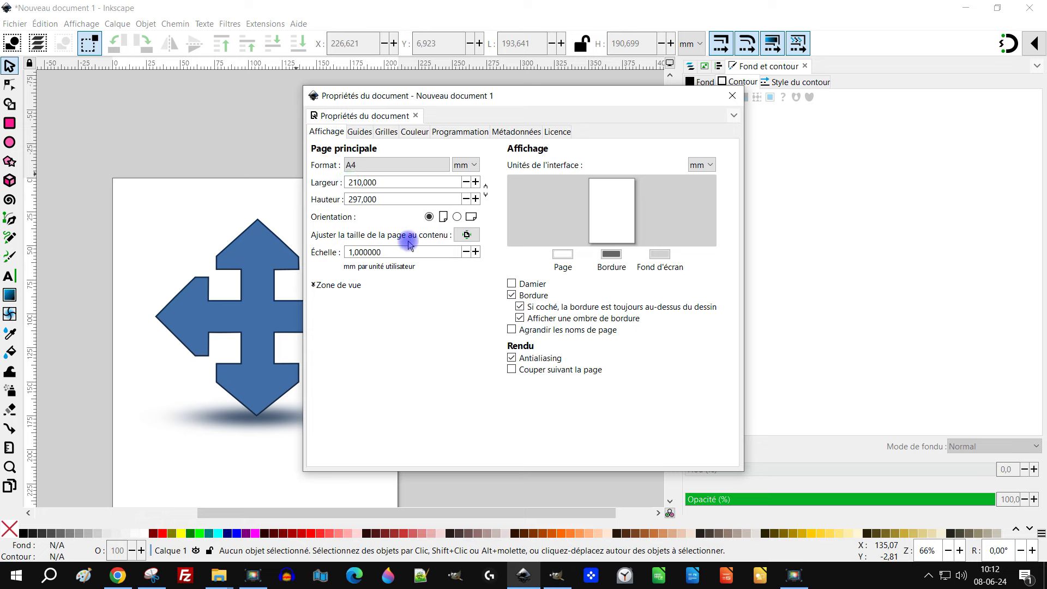
click(467, 235)
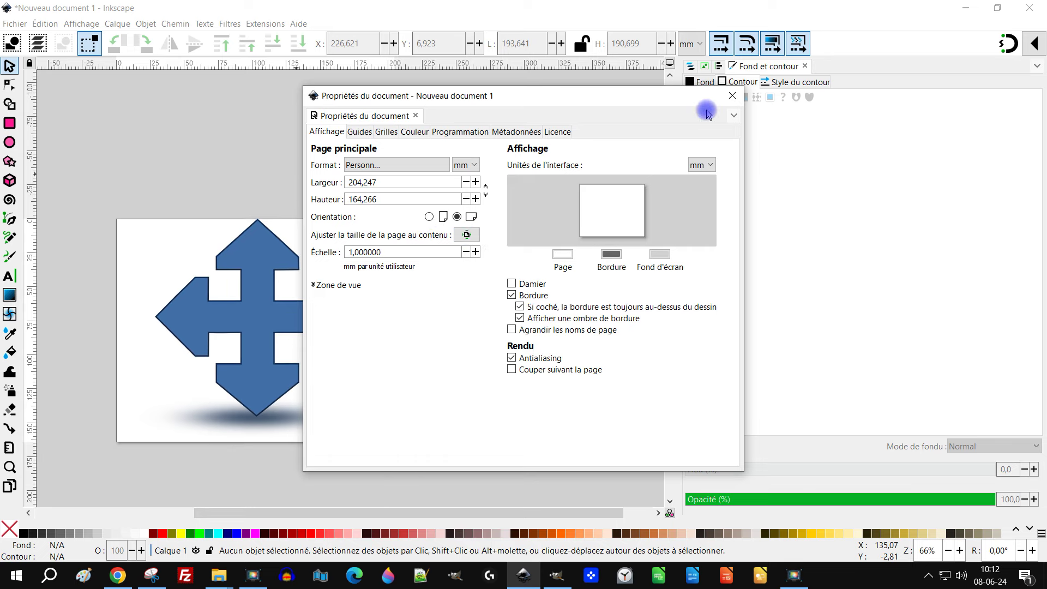
click(731, 97)
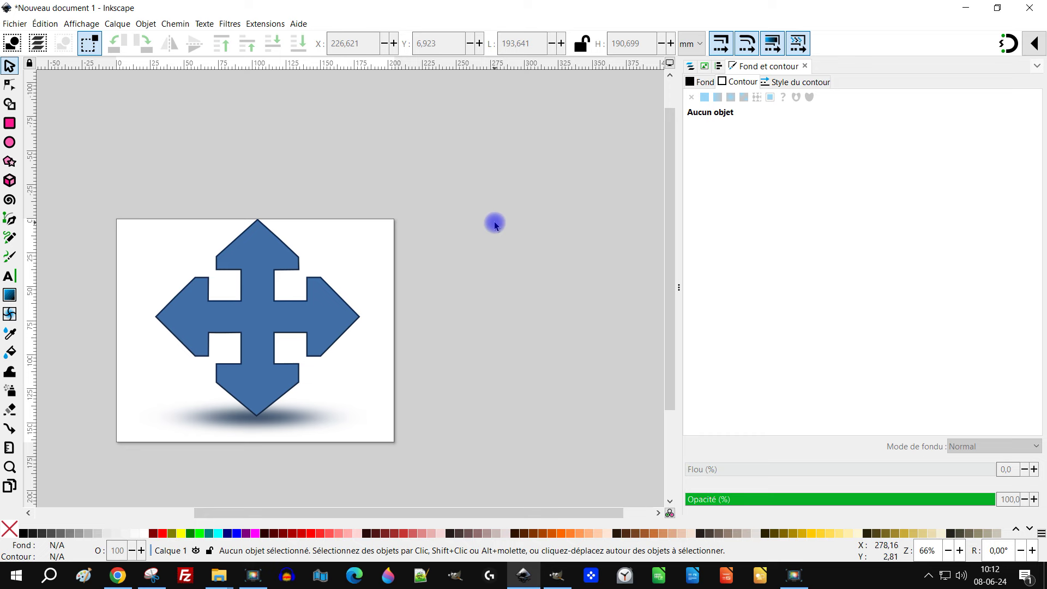
scroll(450, 214, down, 3)
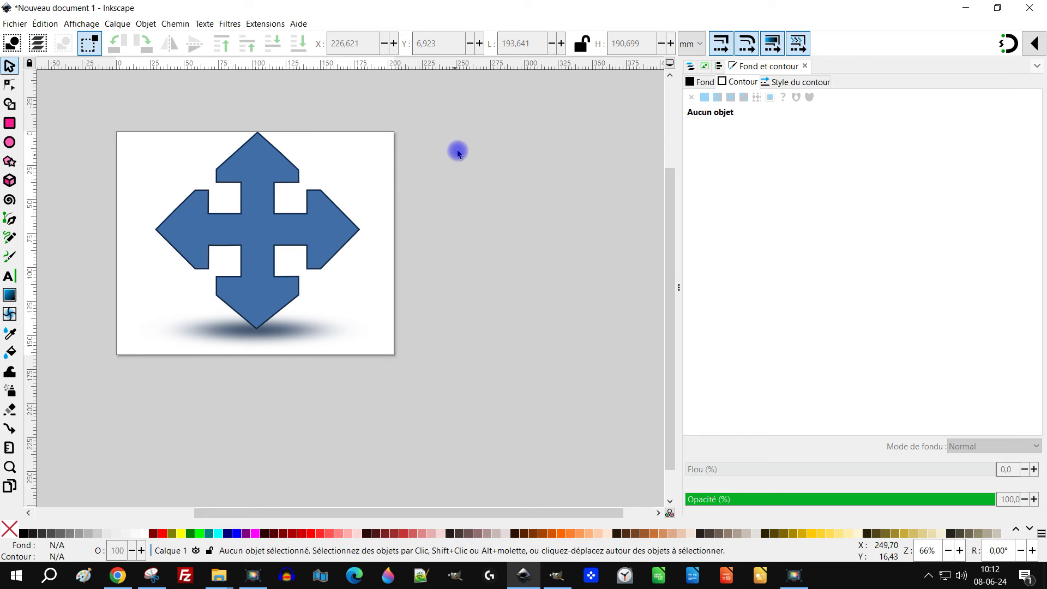
click(45, 23)
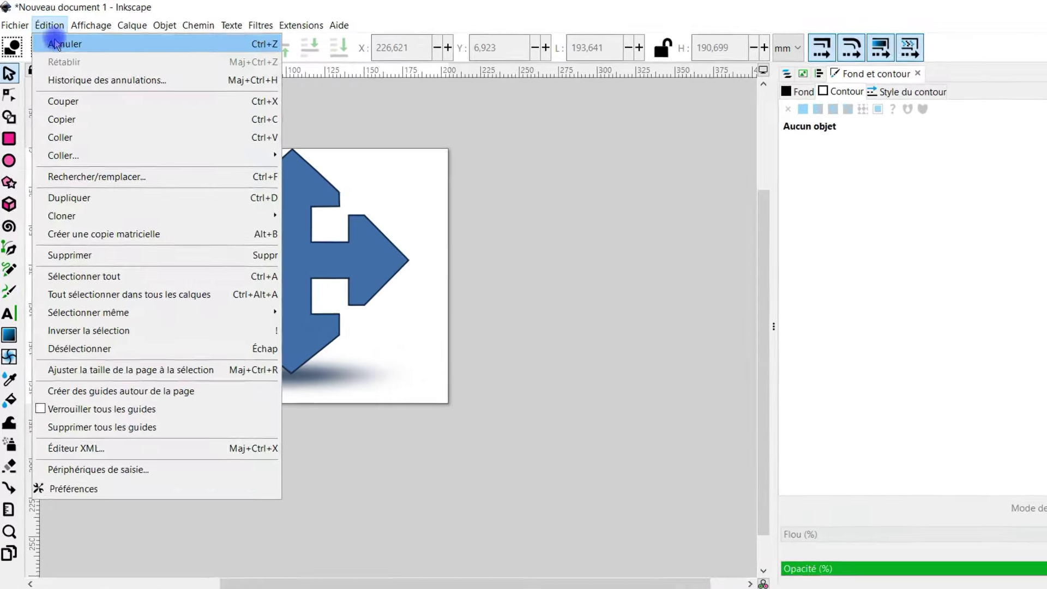
click(56, 43)
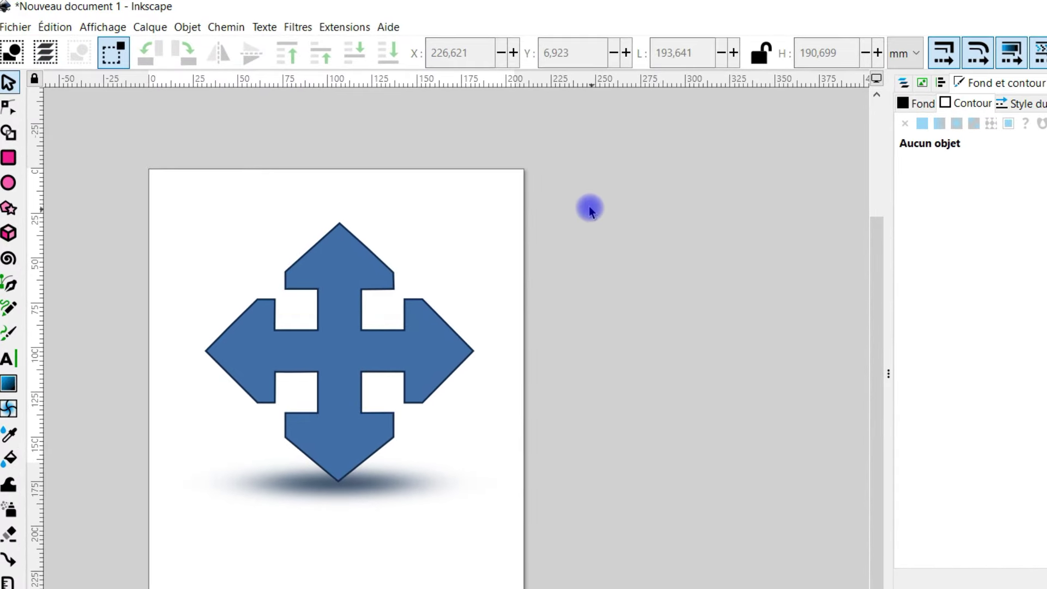
Set the A4 page to landscape orientation, 297 by 210 mm
right_click(495, 197)
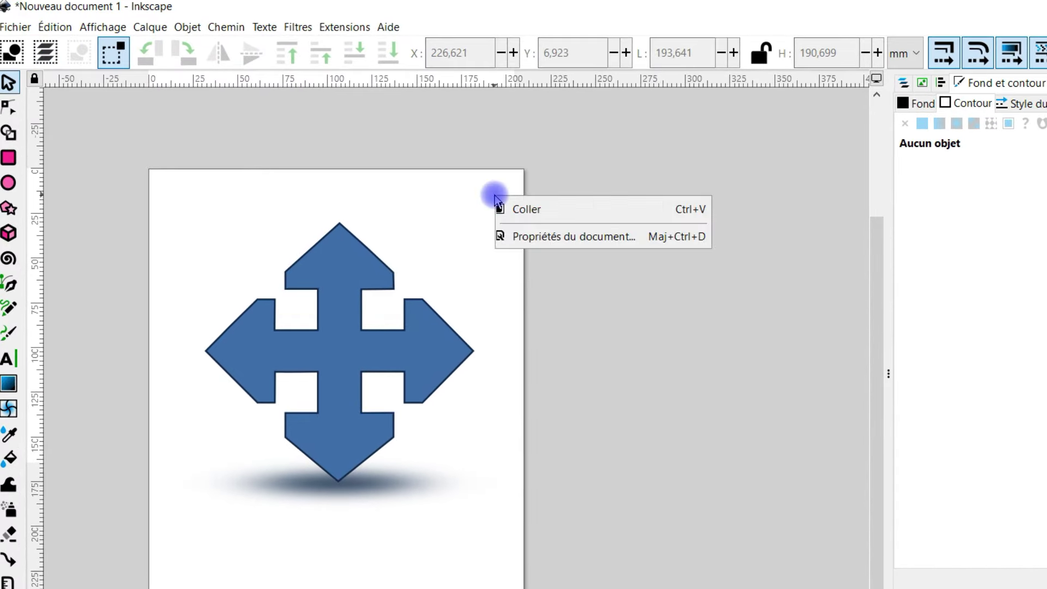
click(567, 238)
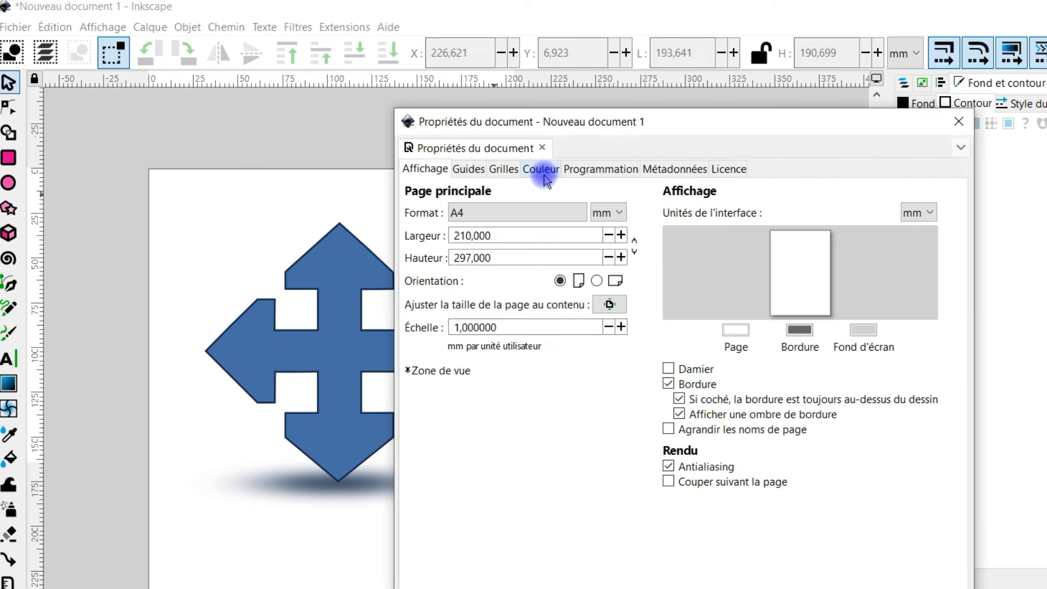
click(597, 281)
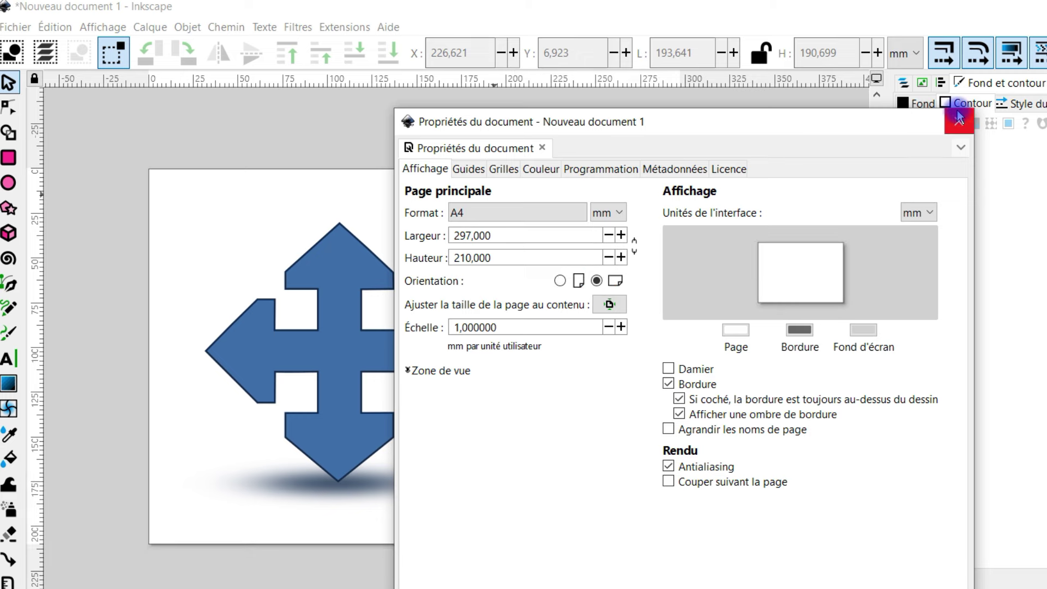
click(958, 122)
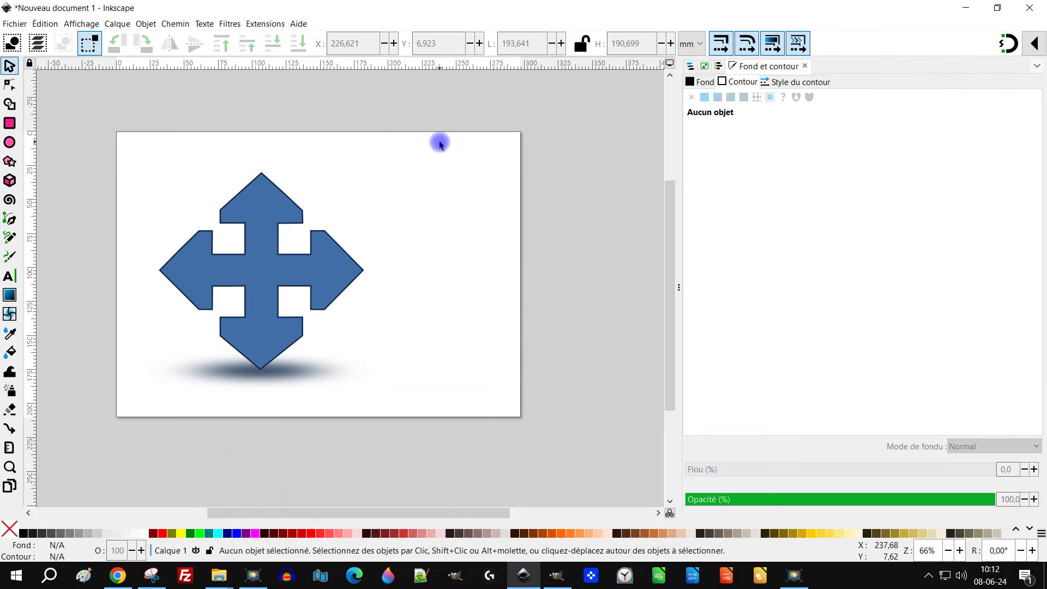
Select the arrow and shadow, try rescaling them, and undo back to original size
drag(440, 142, 117, 451)
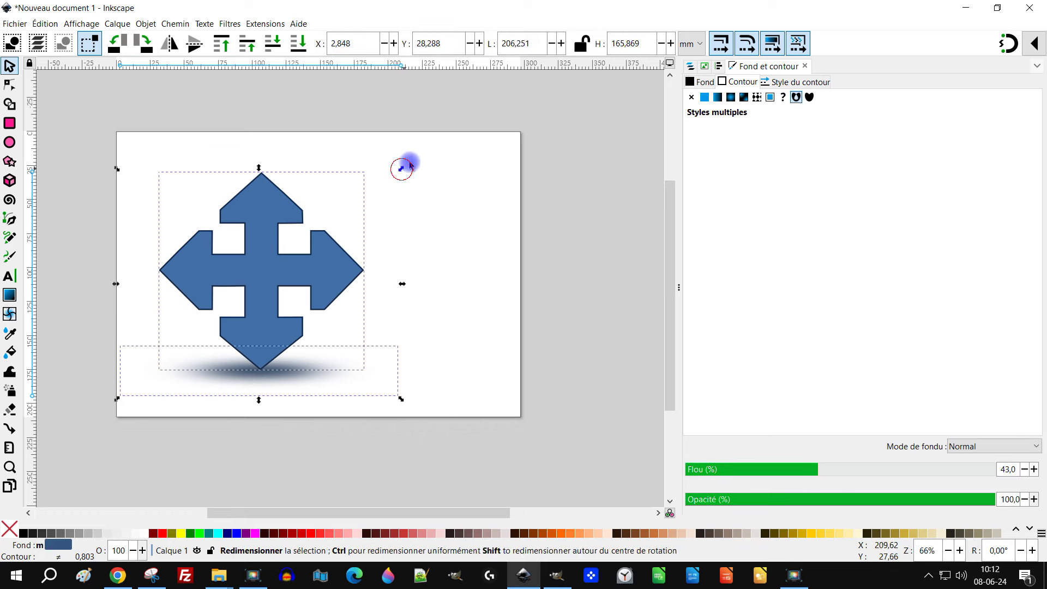
drag(402, 170, 452, 122)
mouse_move(483, 97)
mouse_down()
mouse_move(423, 180)
mouse_move(430, 158)
mouse_up()
key(ctrl+z)
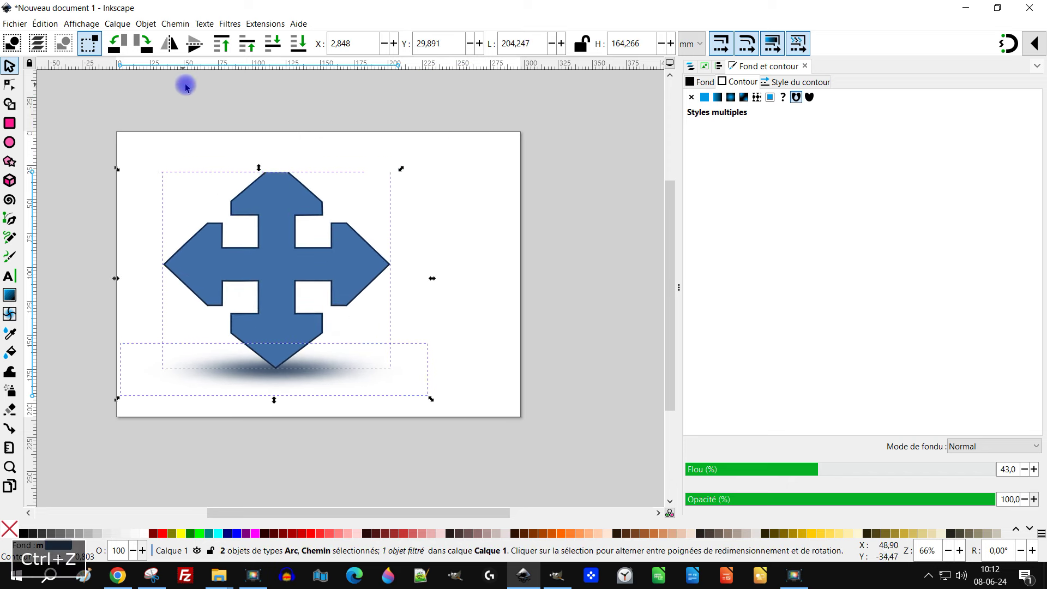
Move the arrow and shadow together to the centre of the landscape page
click(480, 172)
mouse_move(495, 124)
mouse_down()
mouse_move(281, 423)
mouse_move(94, 467)
mouse_move(197, 406)
mouse_up()
drag(260, 284, 324, 270)
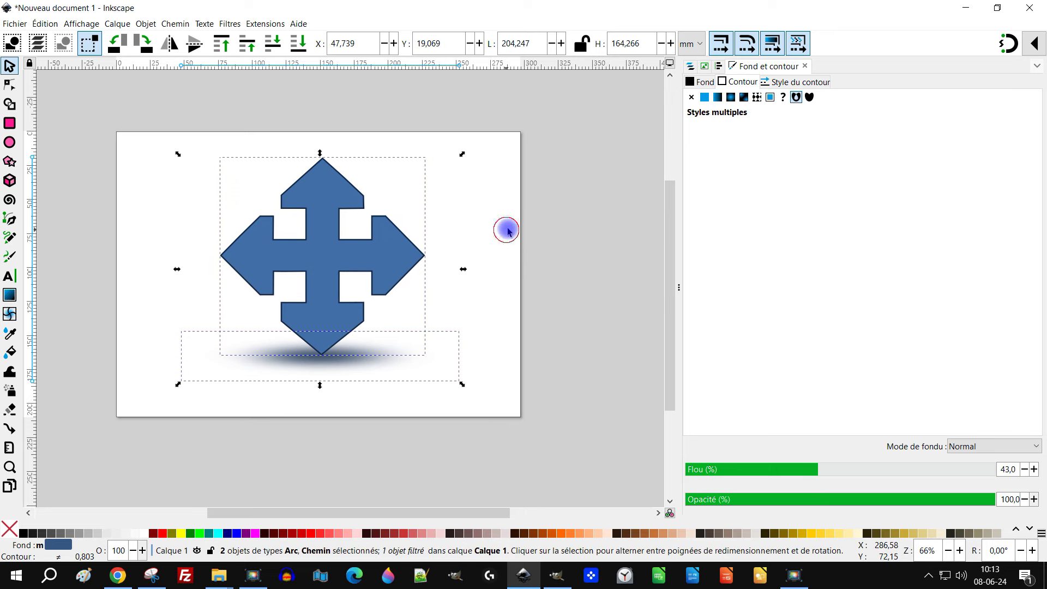
click(478, 205)
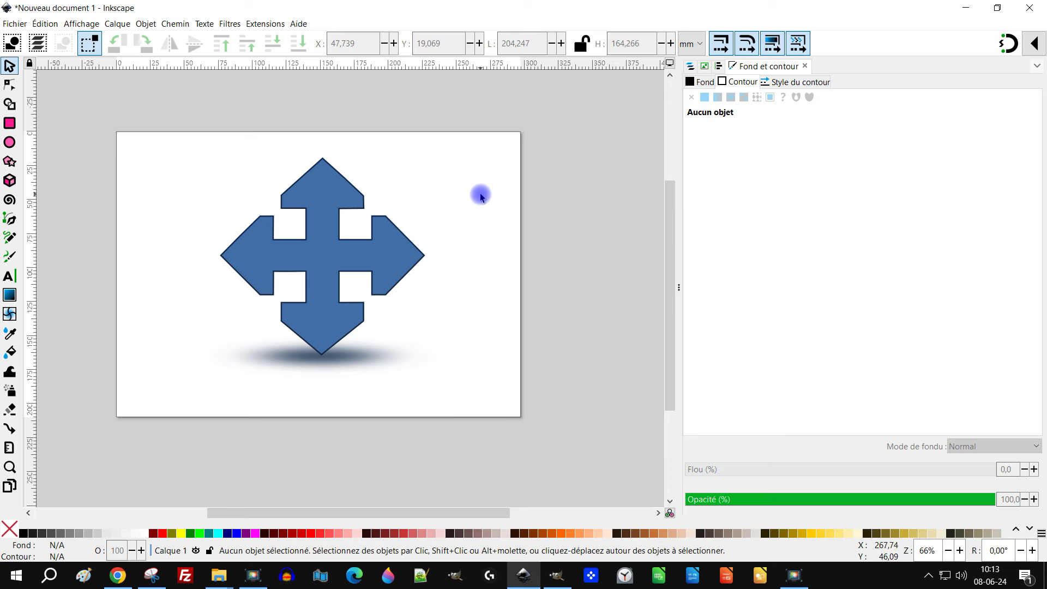
click(15, 24)
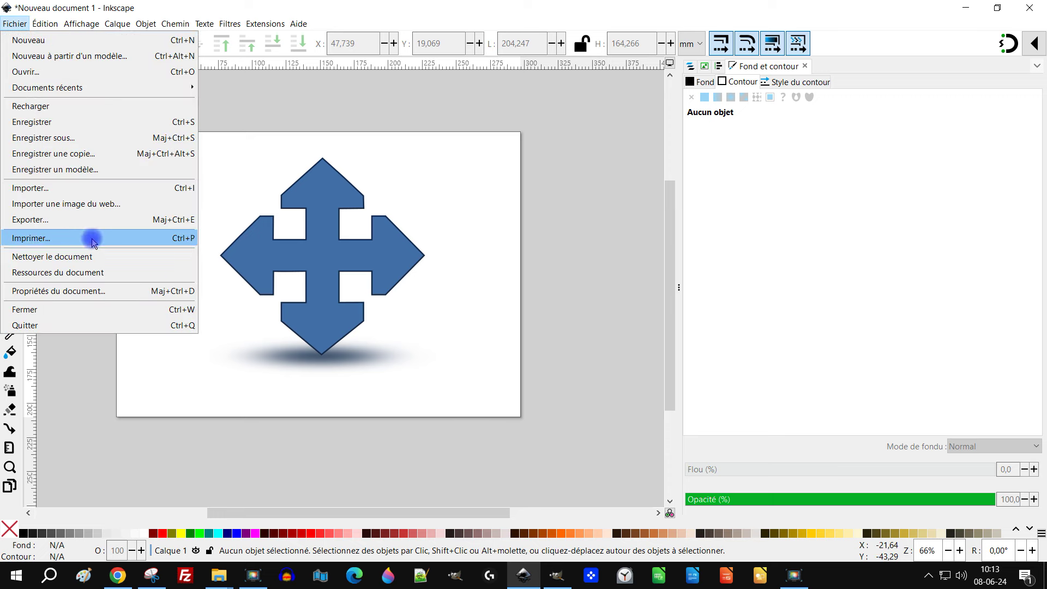
Create a new 'outils de GIMP' folder inside the INKSCAPE folder from the Save dialog
click(78, 138)
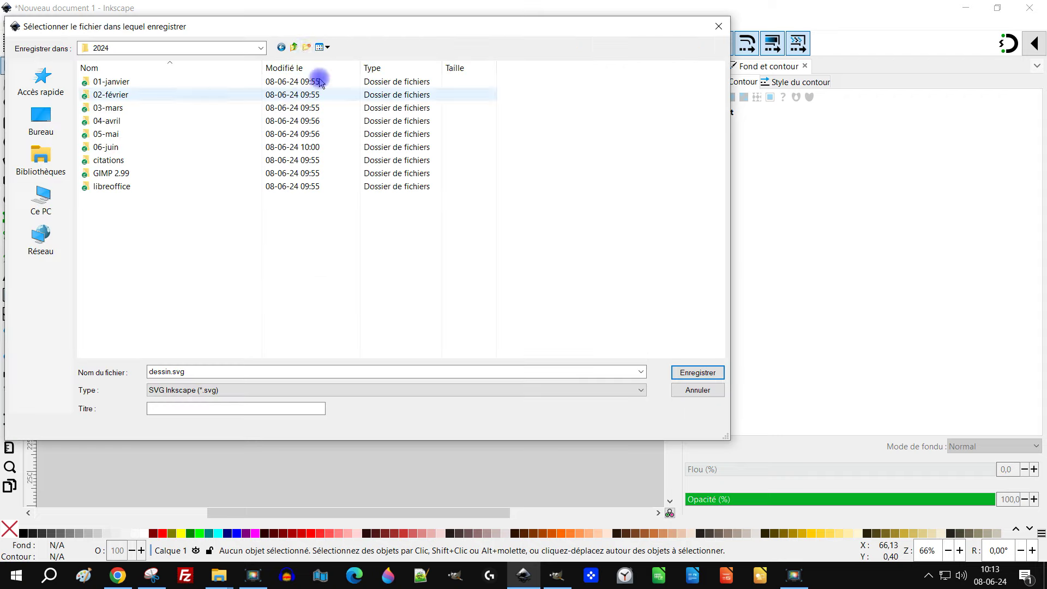
click(307, 48)
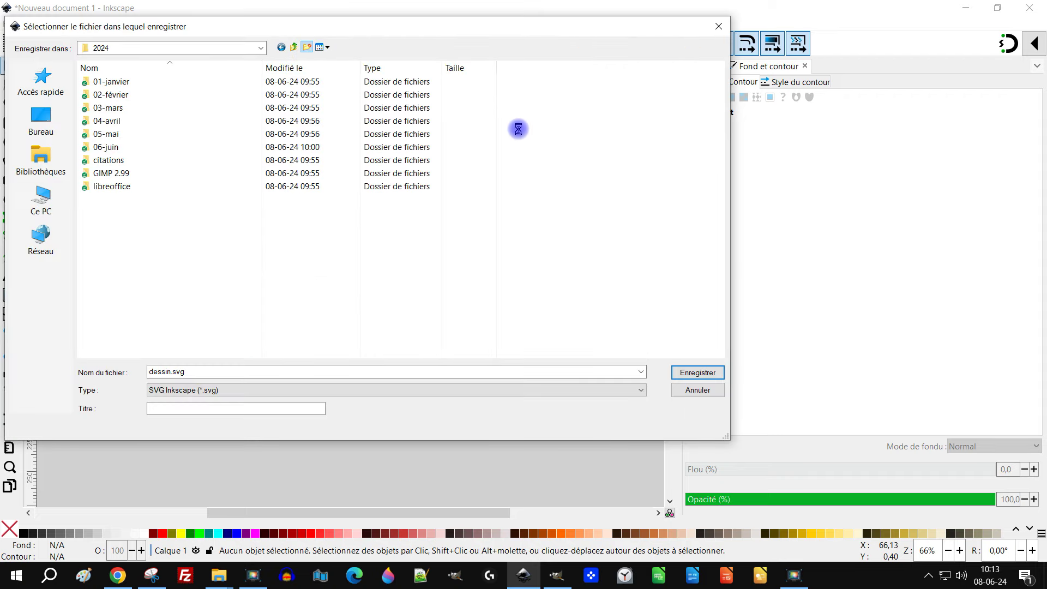
text(INKSCAPE)
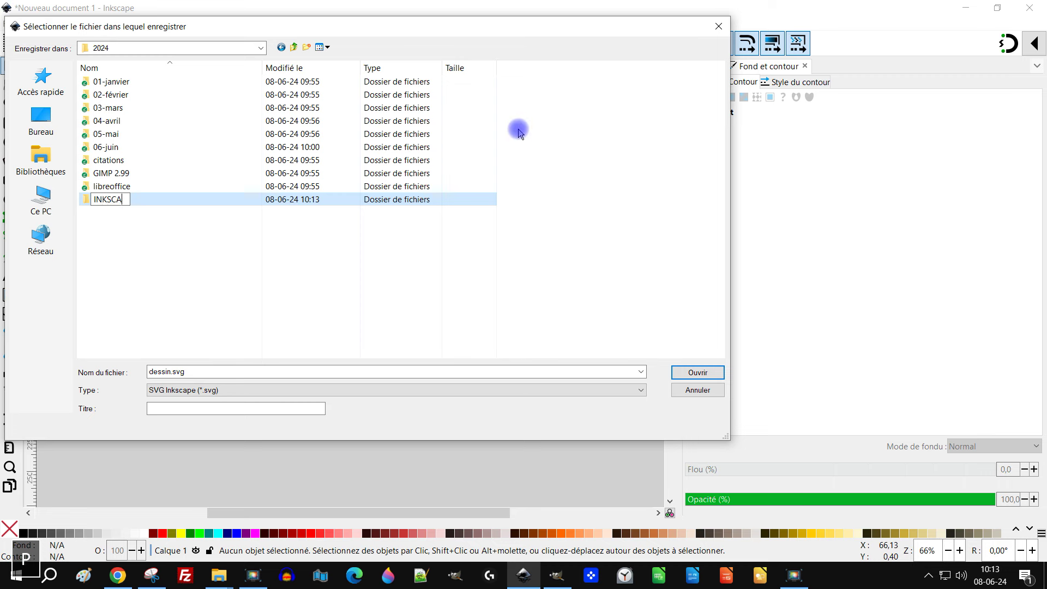
key(Return)
key(Return)
click(307, 48)
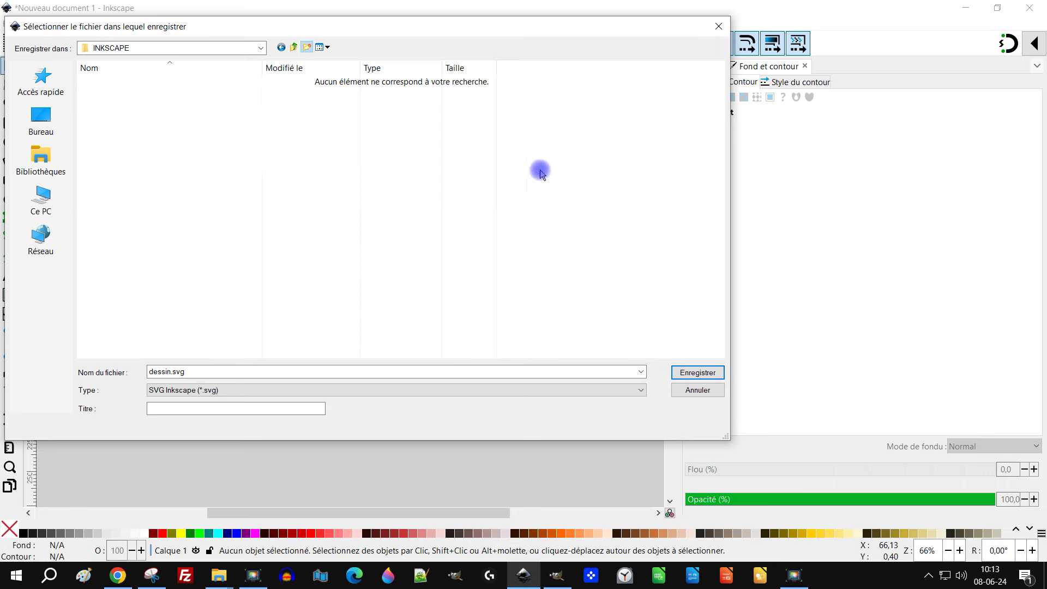
key(Caps_Lock)
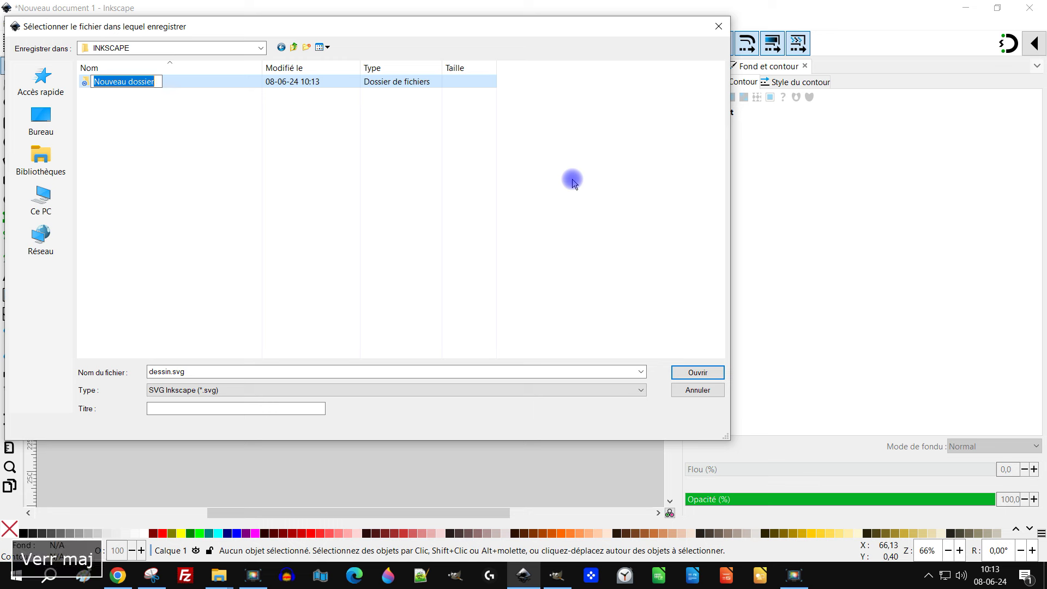
text(ic)
text(one)
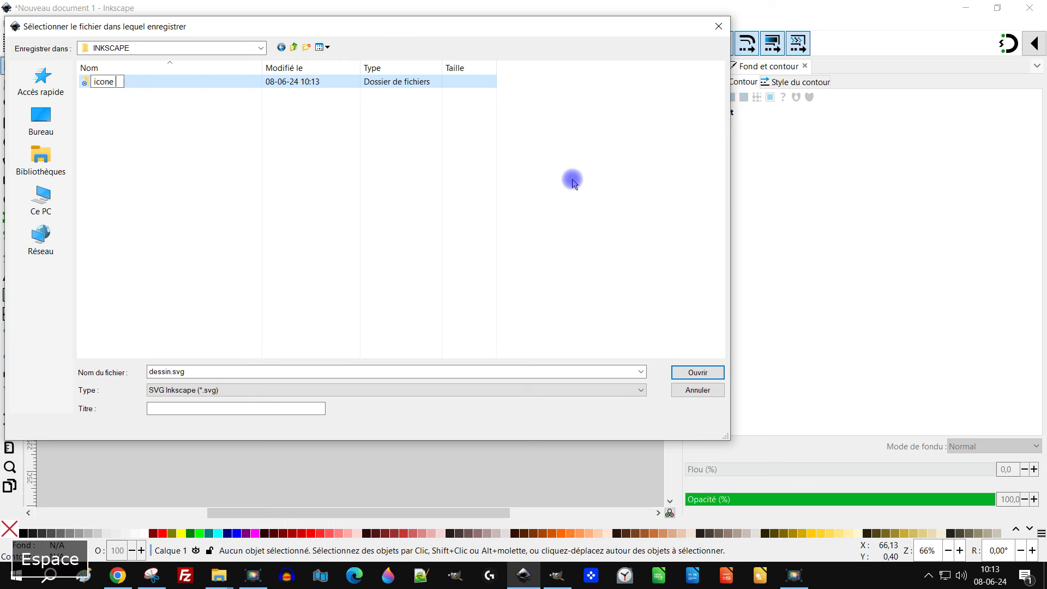
key(BackSpace)
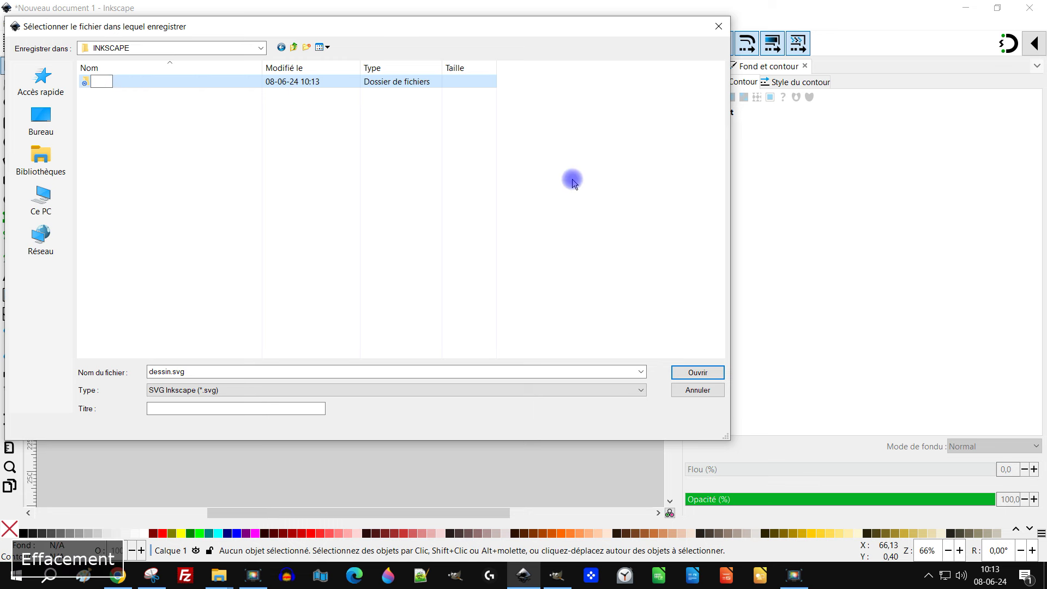
text(outil)
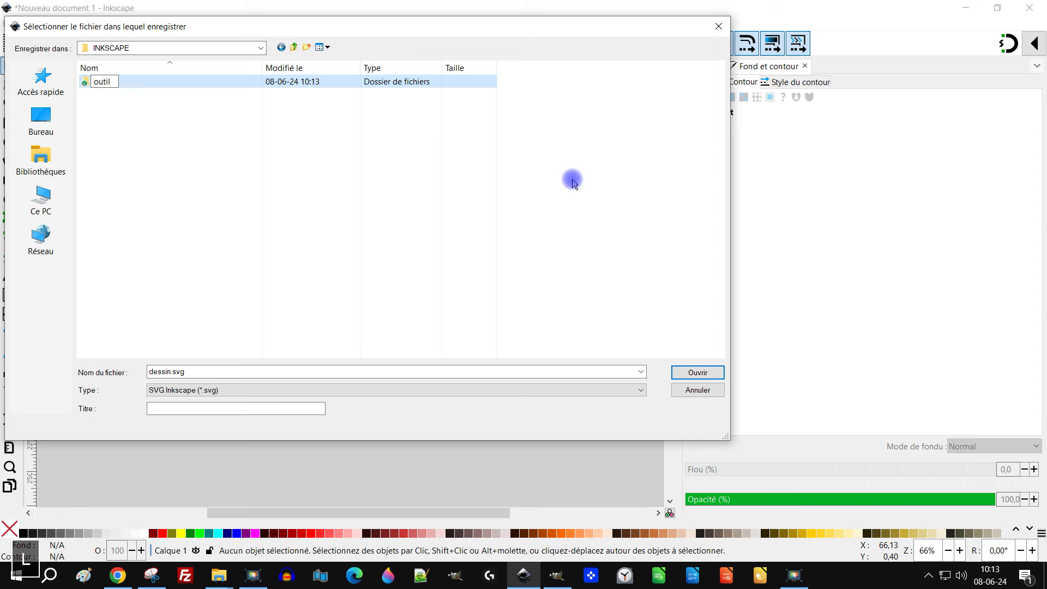
text(s de GIMP)
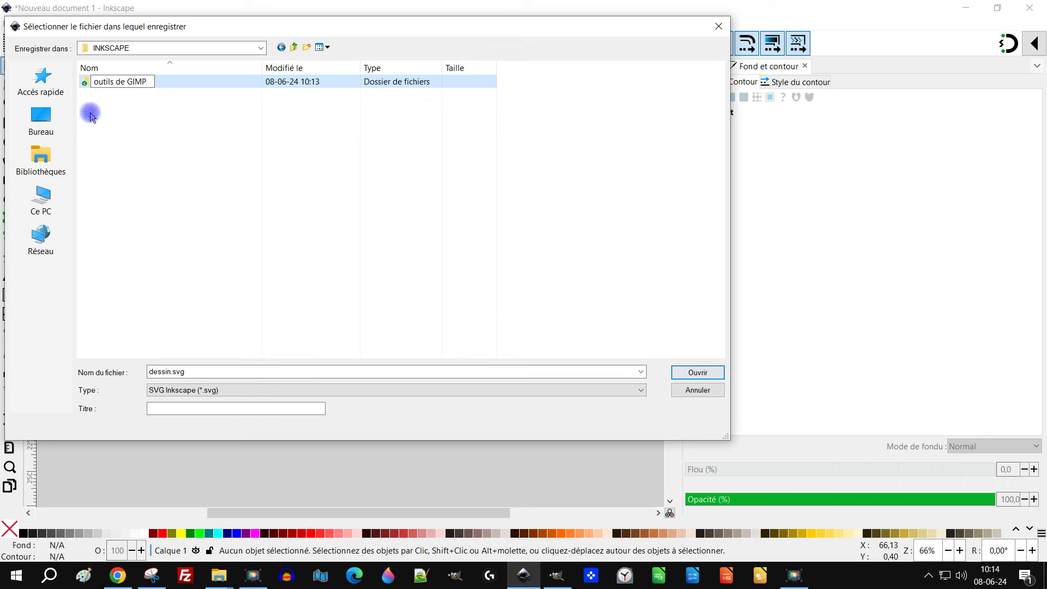
Save the drawing as déplacement.svg in the new 'outils de GIMP' folder
double_click(87, 83)
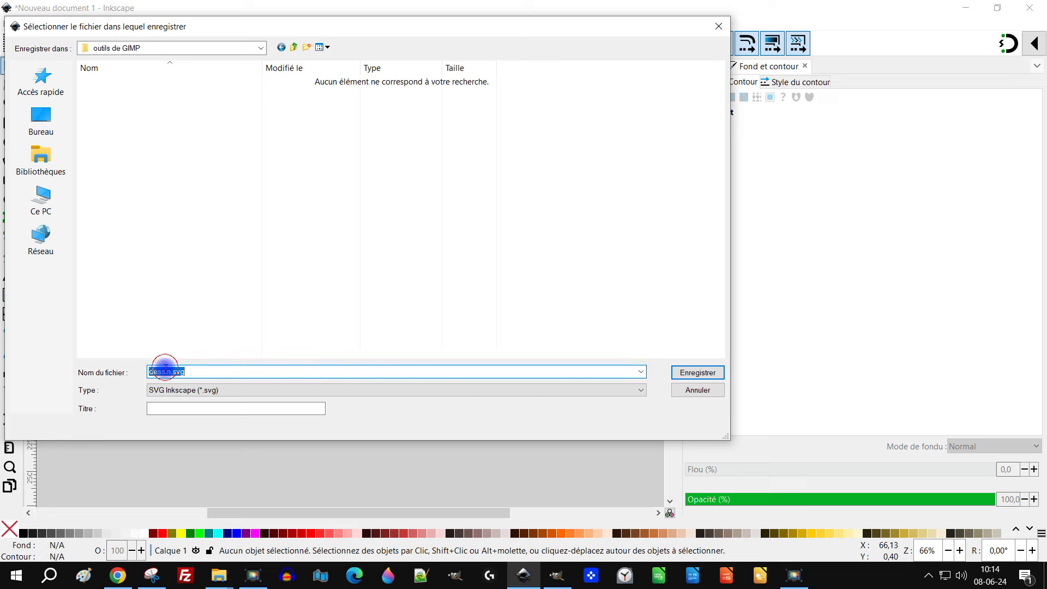
click(560, 582)
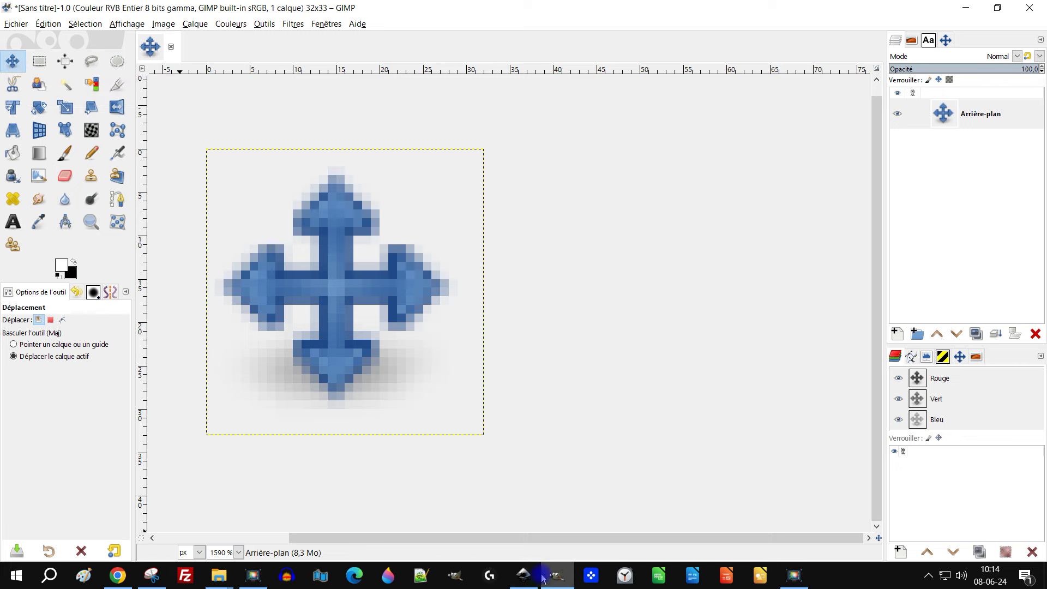
click(518, 573)
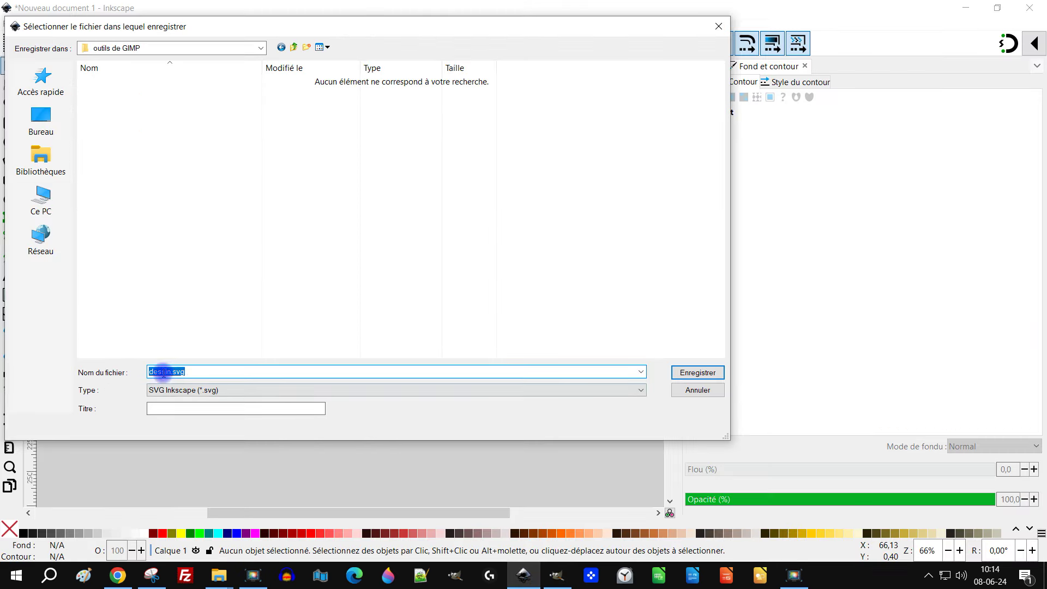
key(Home)
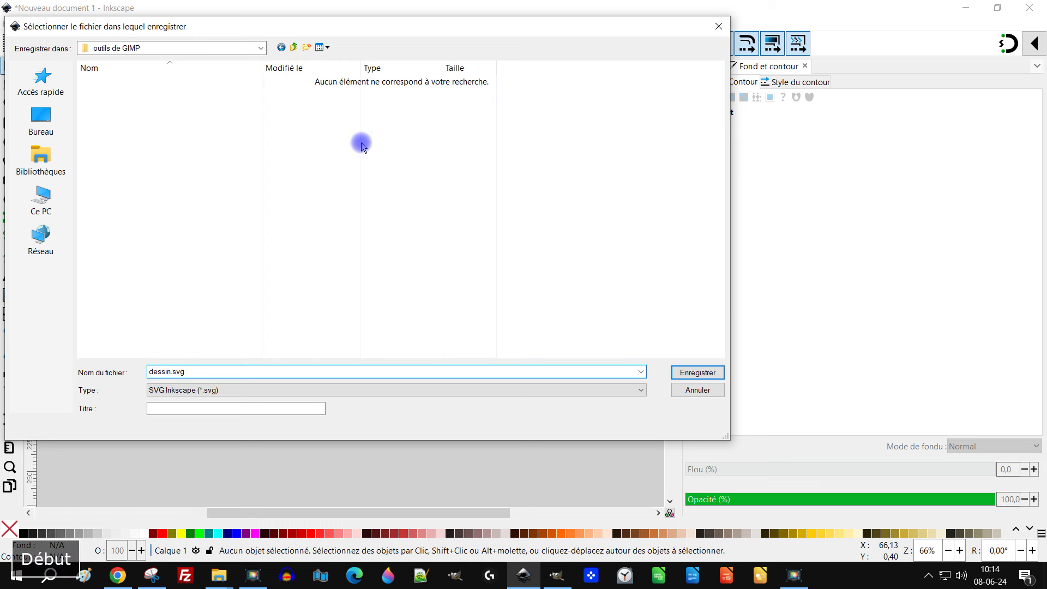
key(shift+Right)
key(shift+Right)
key(shift+Right)
text(d)
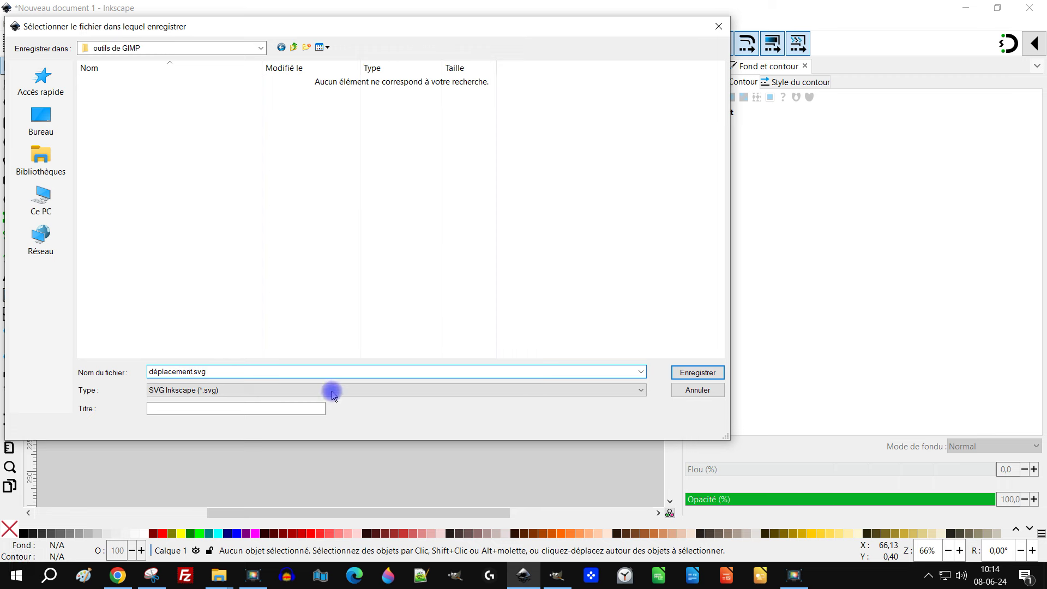
click(693, 372)
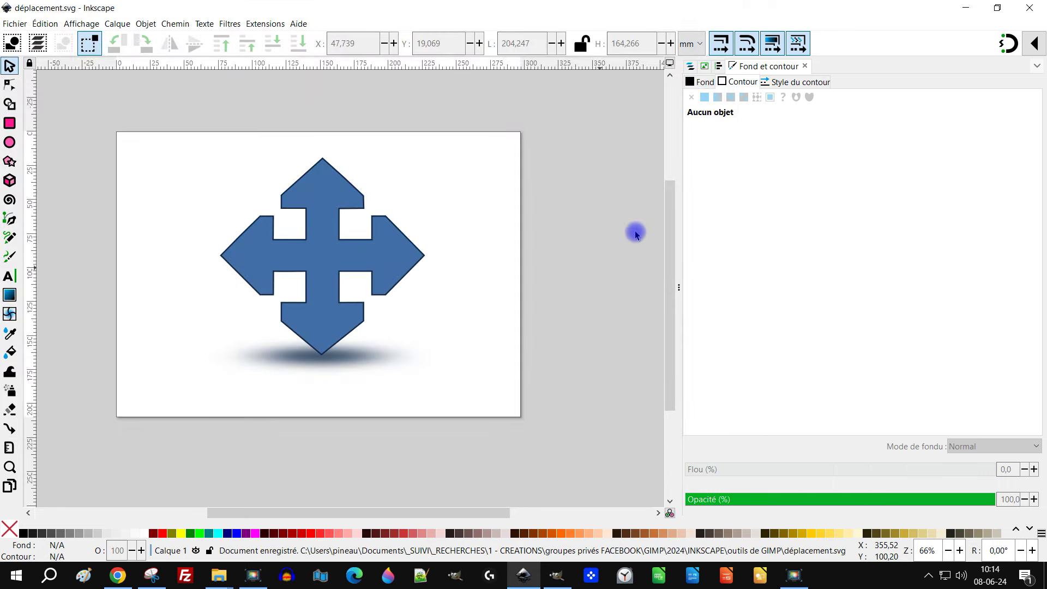
Close Inkscape, then close GIMP's untitled arrow image, discarding its changes
click(1027, 9)
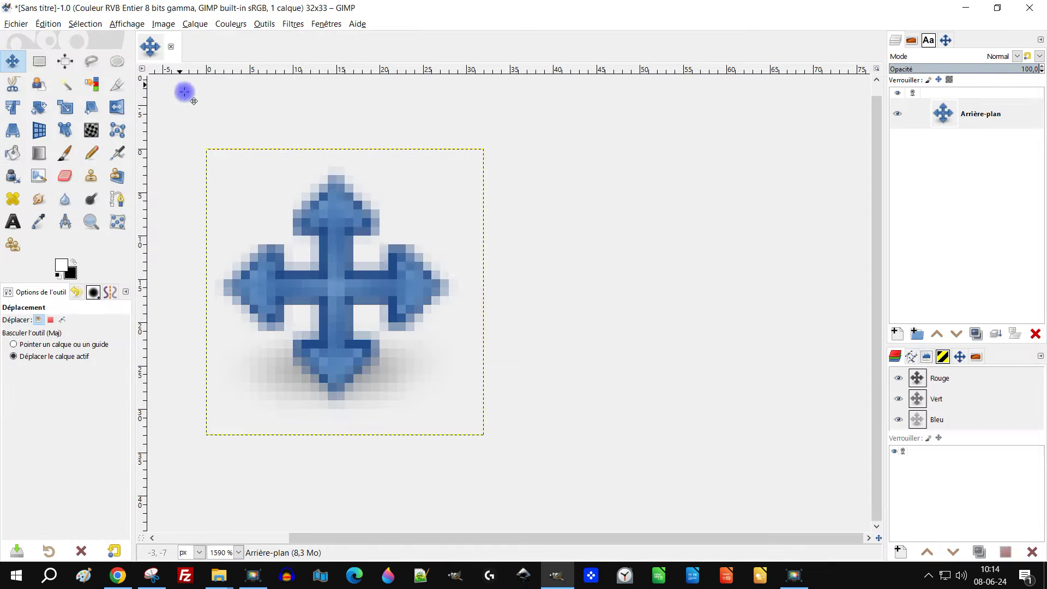
click(171, 46)
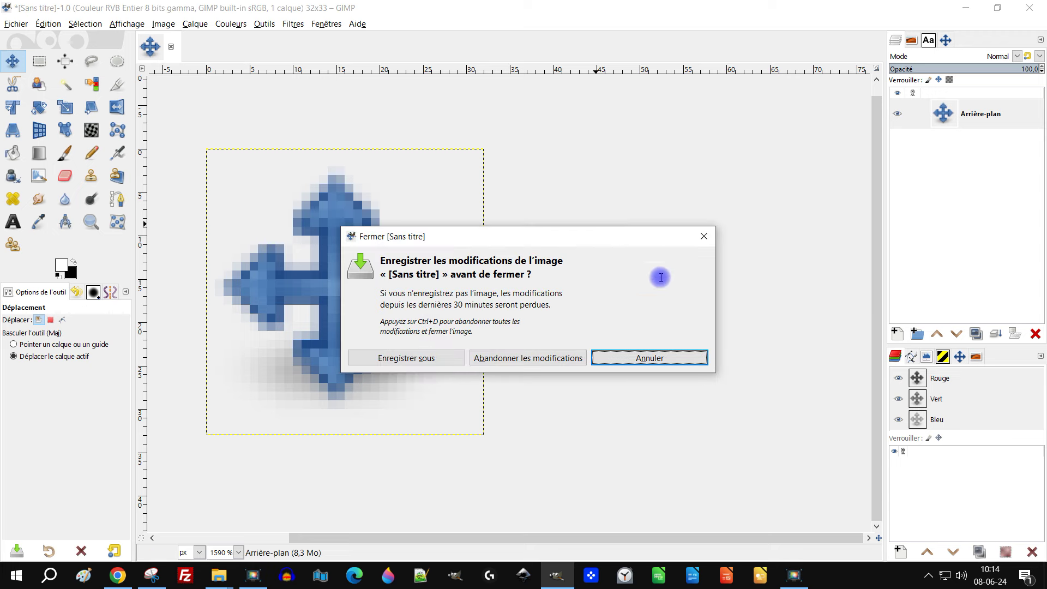
click(554, 356)
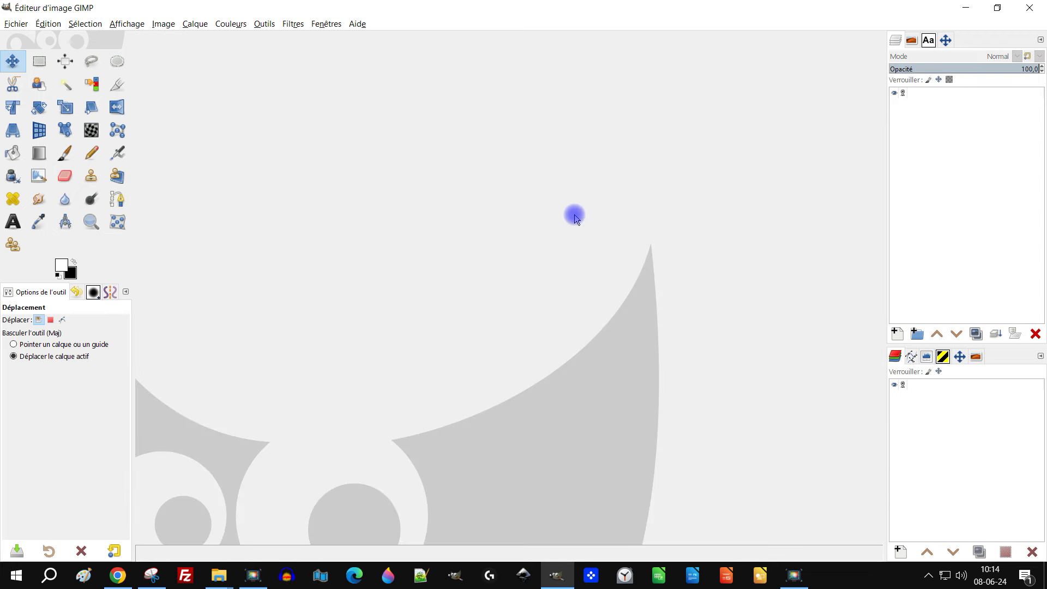
Bring the File Explorer window to the front
click(219, 578)
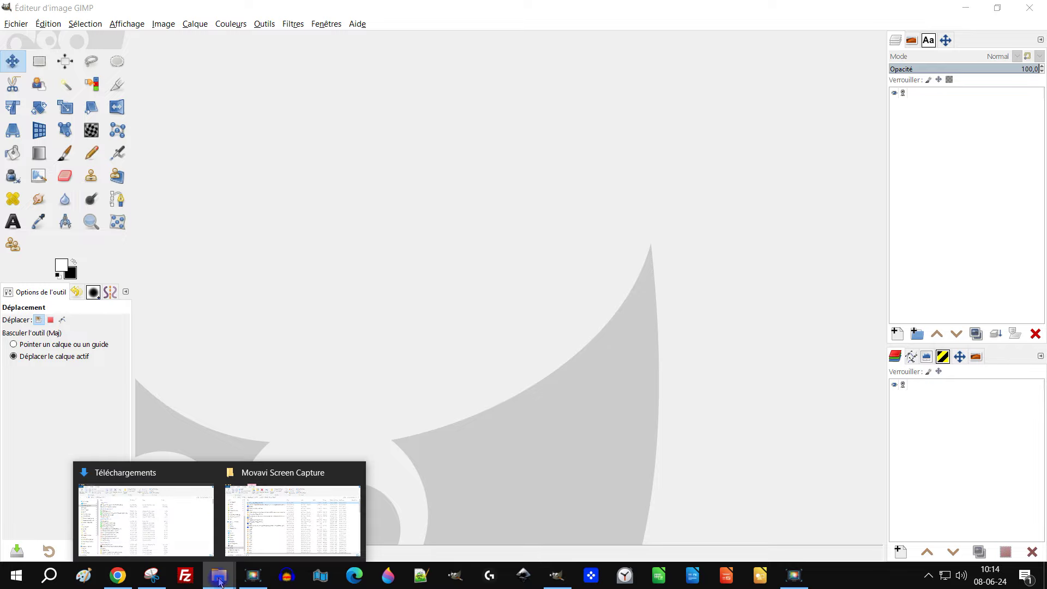
click(293, 518)
scroll(54, 191, up, 2)
Browse to GIMP > 2024 > INKSCAPE > outils de GIMP and select déplacement.svg
scroll(47, 180, up, 1)
click(45, 142)
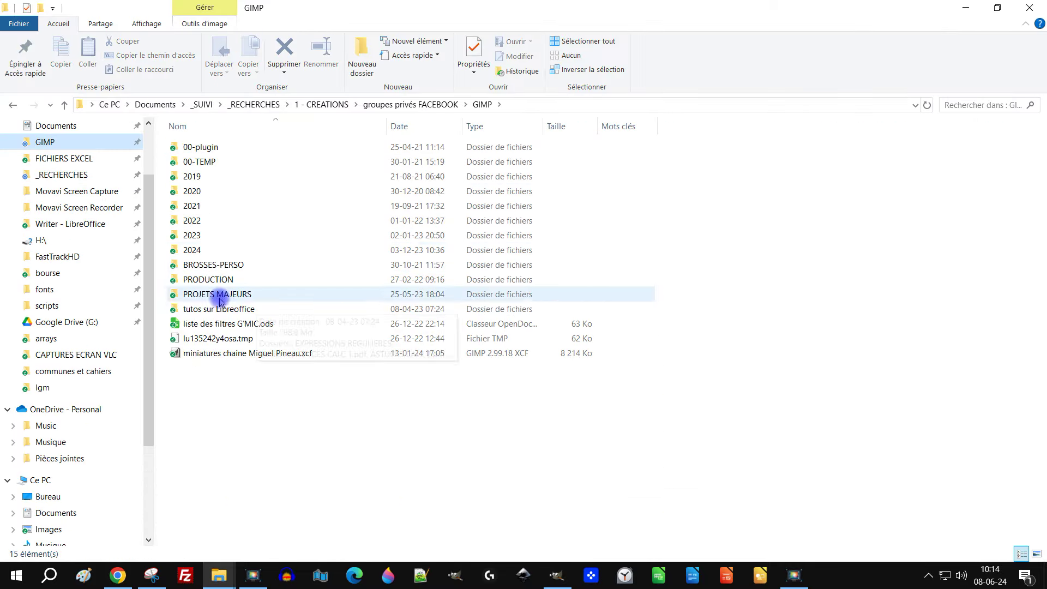
double_click(194, 250)
double_click(206, 264)
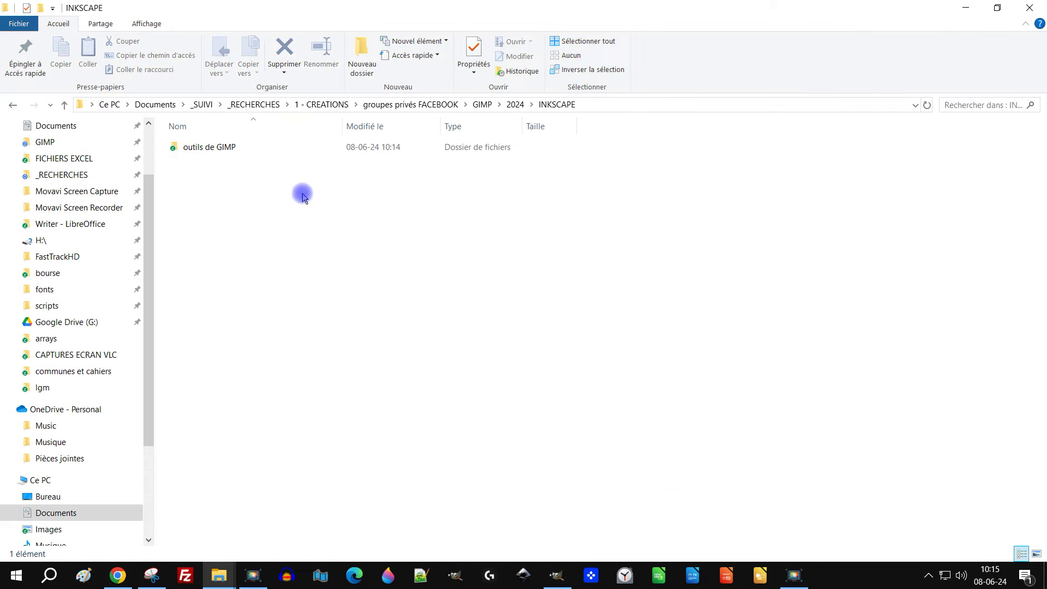
double_click(212, 147)
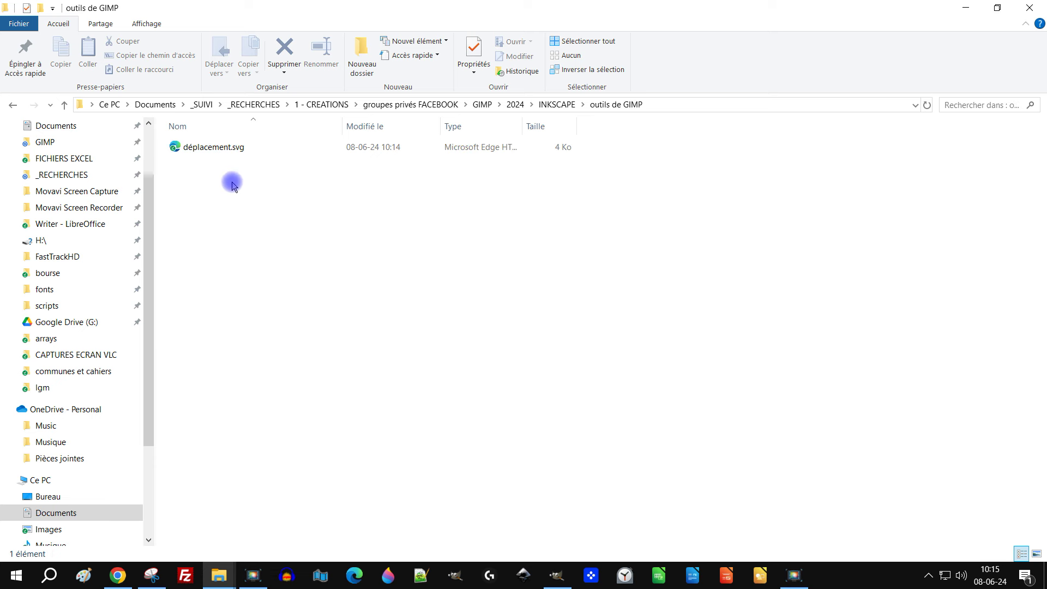
double_click(205, 145)
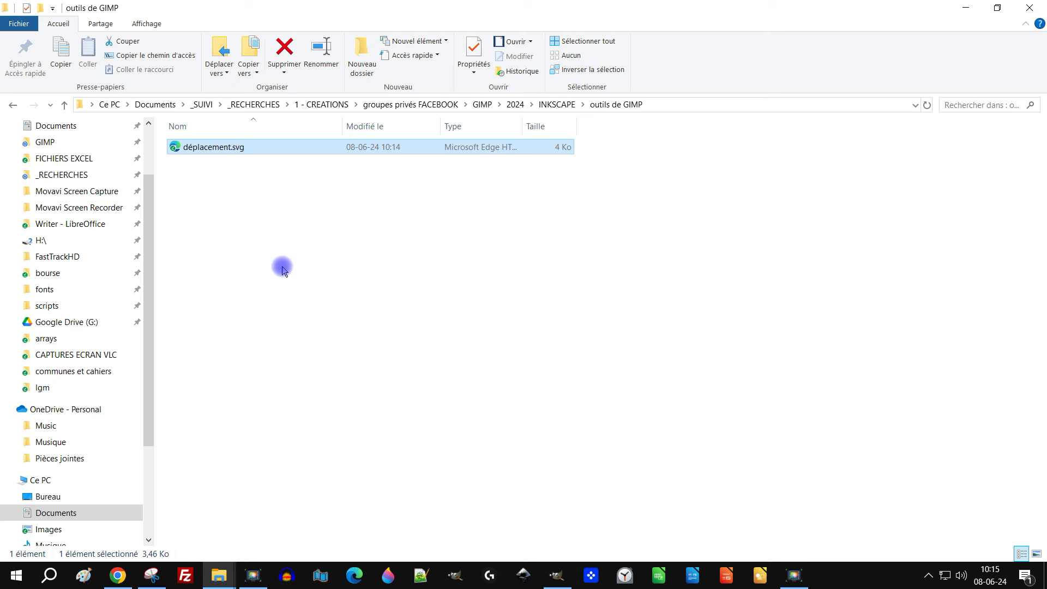
double_click(233, 149)
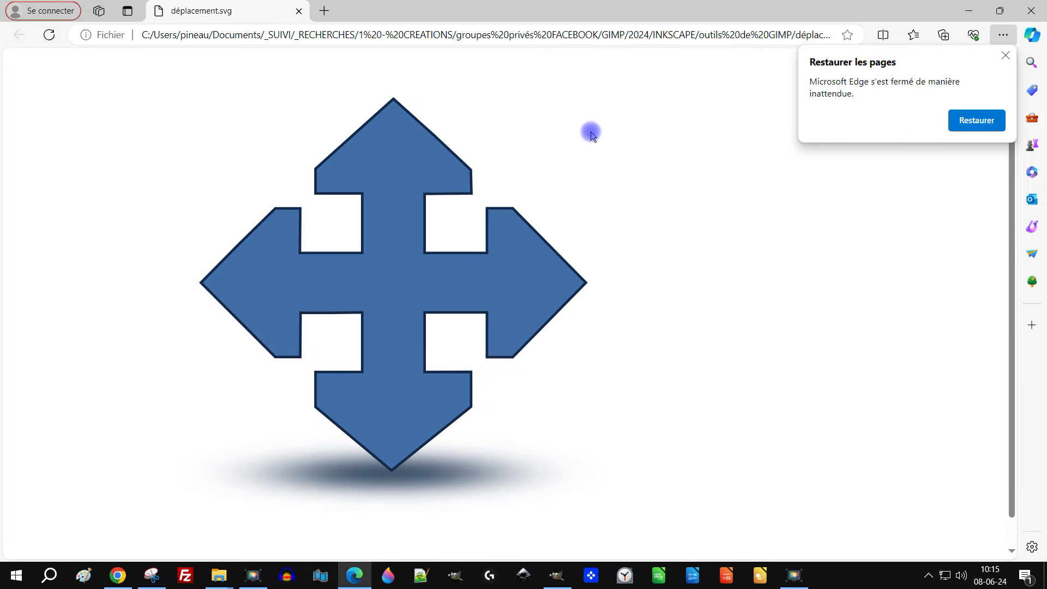
click(1006, 57)
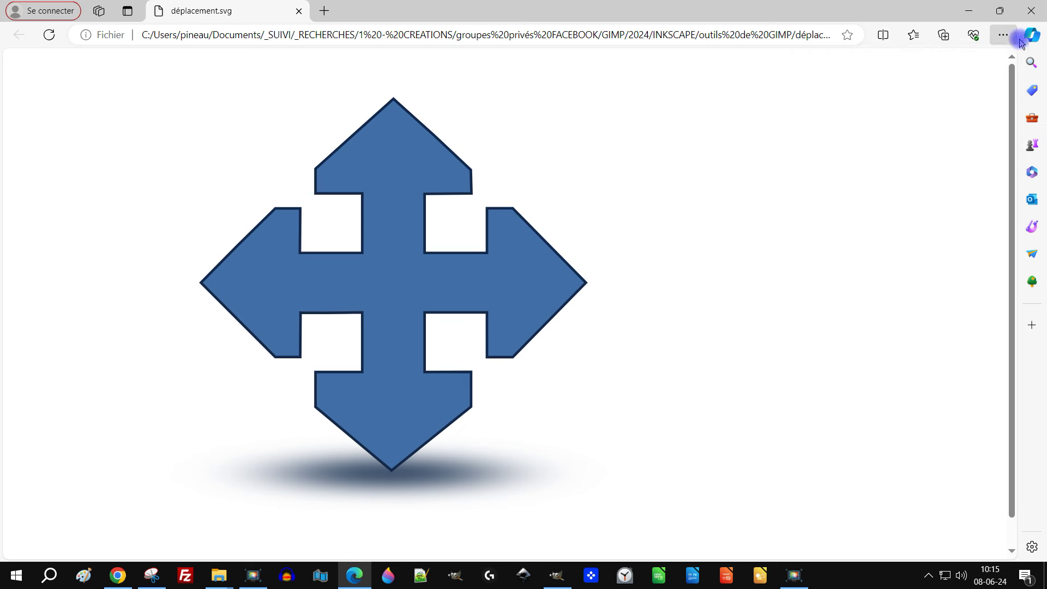
click(1030, 11)
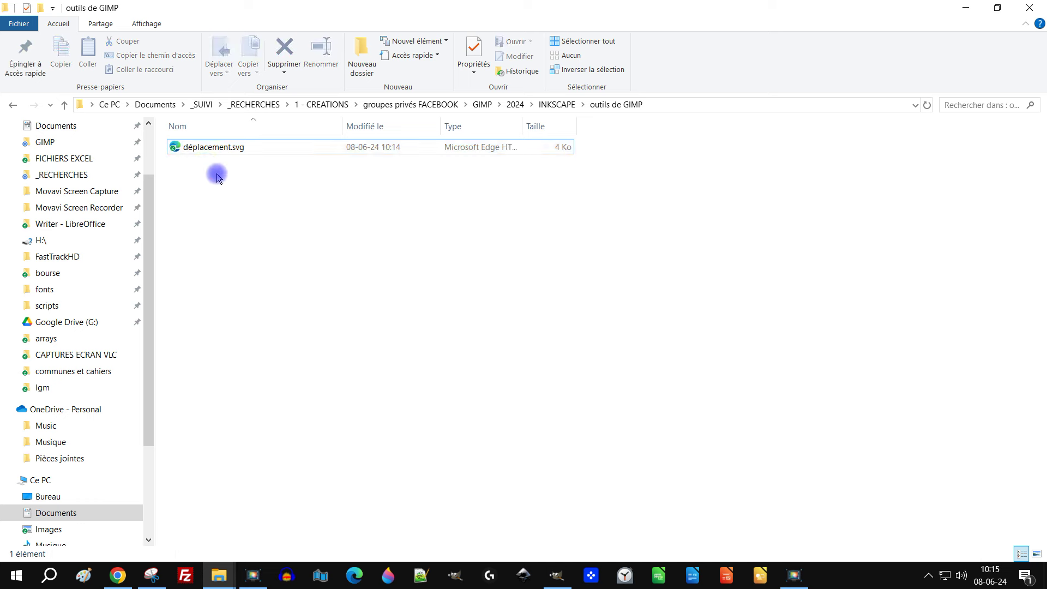
Set Inkscape as the always-used app for .svg files, then open déplacement.svg with it
double_click(203, 147)
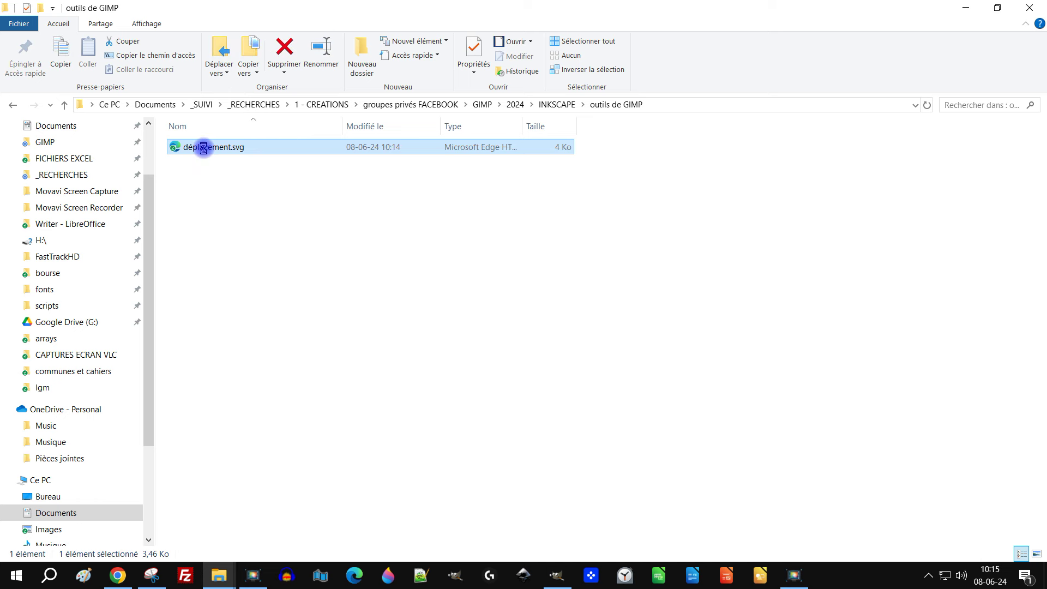
right_click(210, 150)
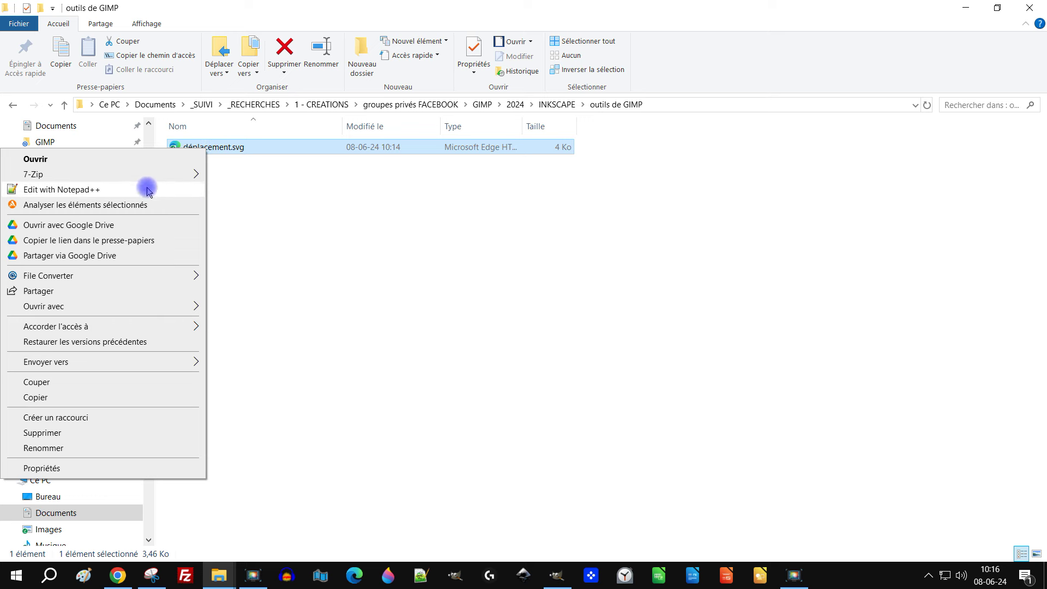
mouse_move(98, 306)
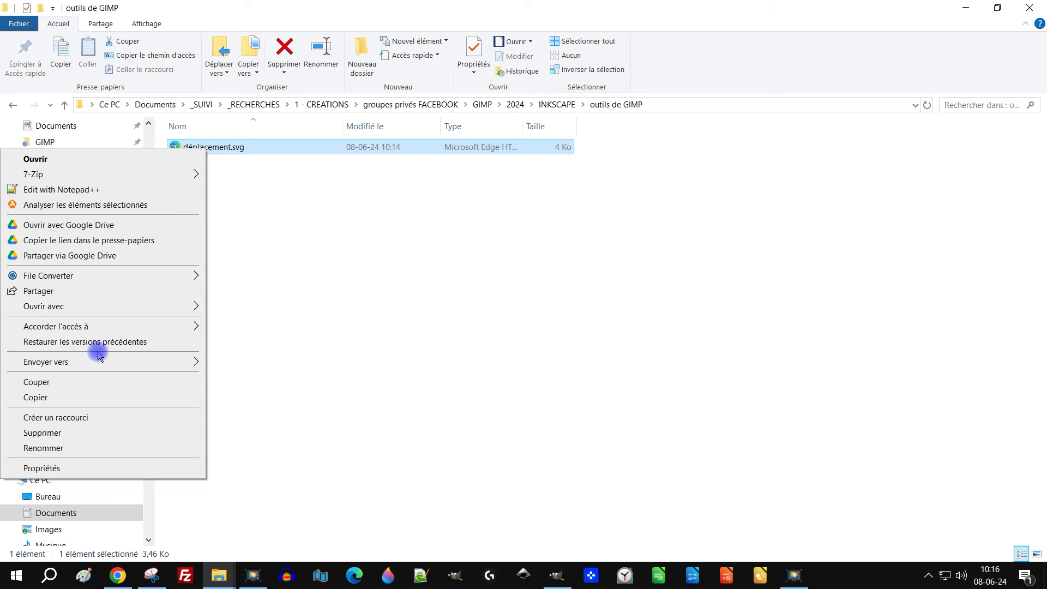
mouse_move(44, 306)
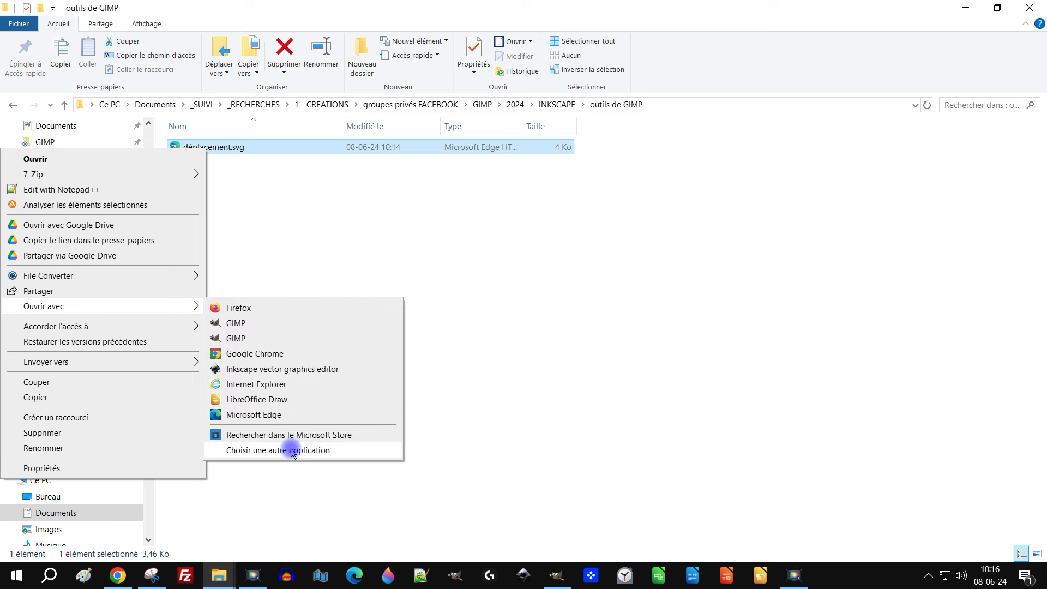
click(289, 451)
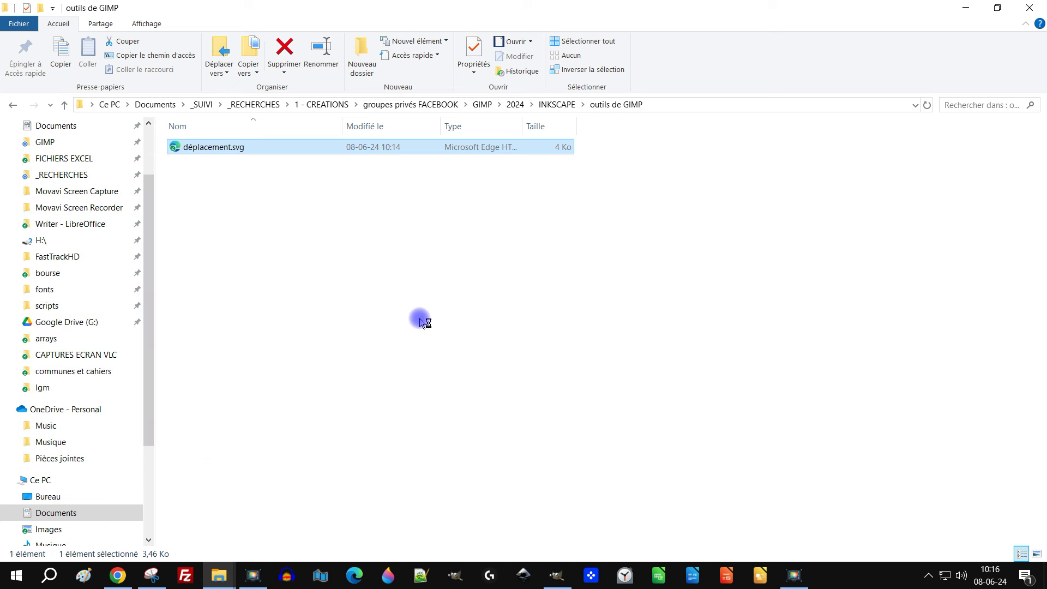
scroll(420, 354, down, 3)
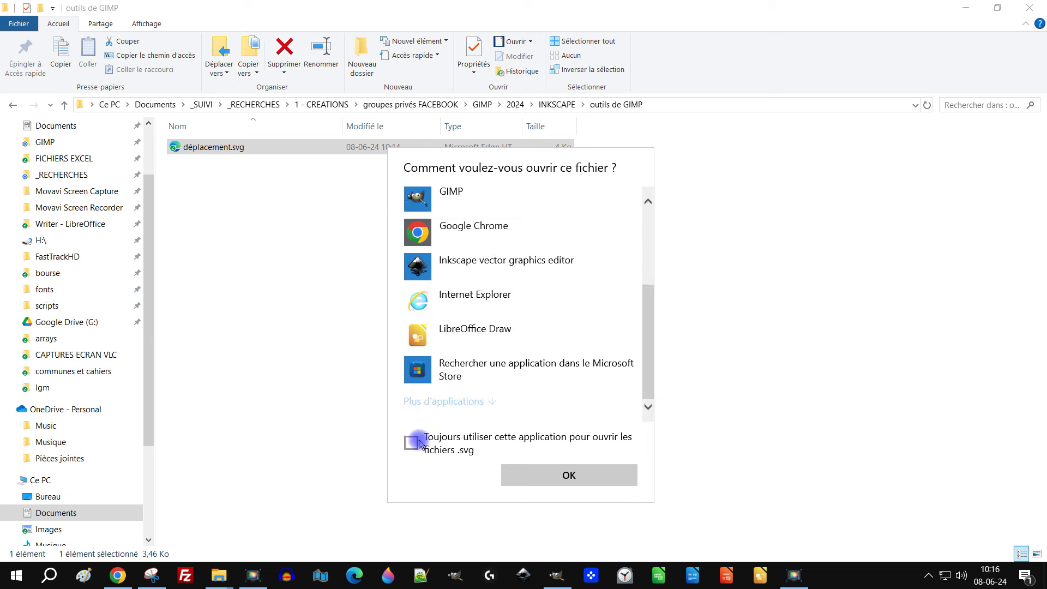
click(464, 399)
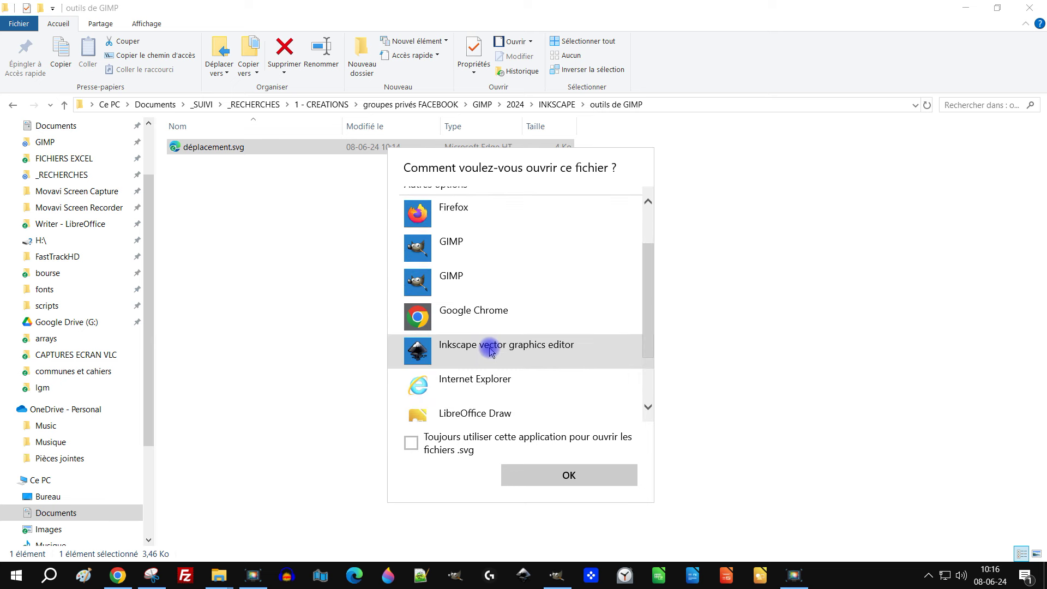
click(490, 351)
scroll(542, 292, up, 2)
click(413, 444)
click(571, 475)
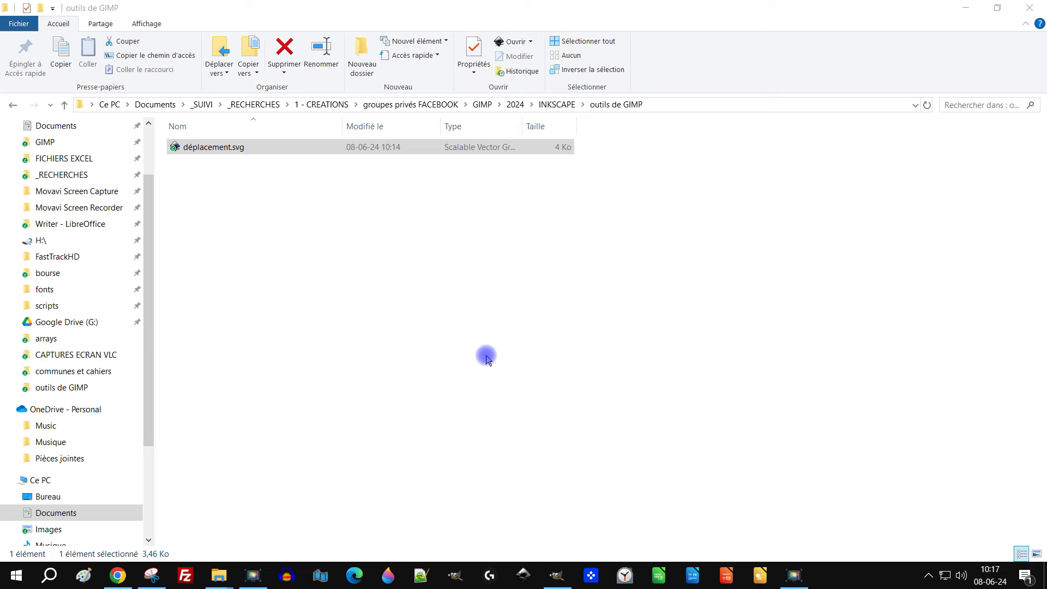
click(175, 149)
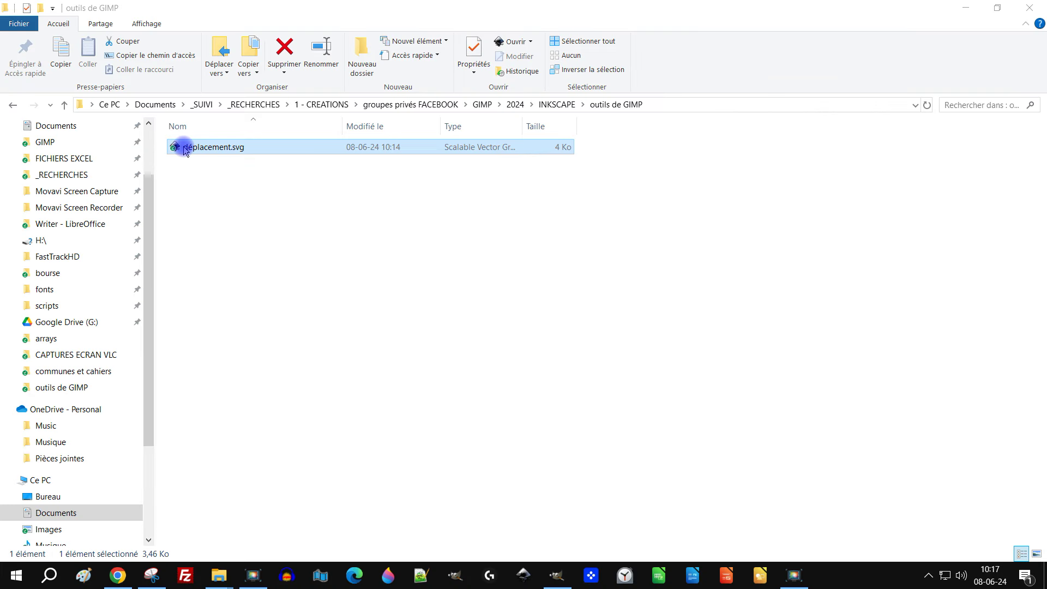
double_click(185, 148)
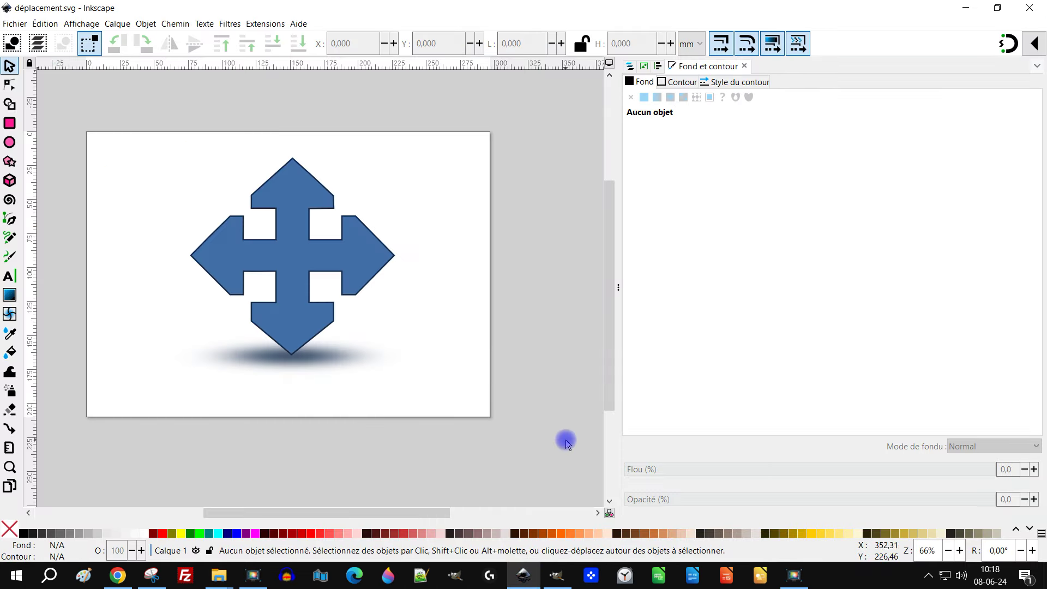
Widen the canvas, try a green fill on the arrow, then undo it to keep it blue
mouse_move(616, 297)
mouse_down()
mouse_move(743, 273)
mouse_move(787, 287)
mouse_up()
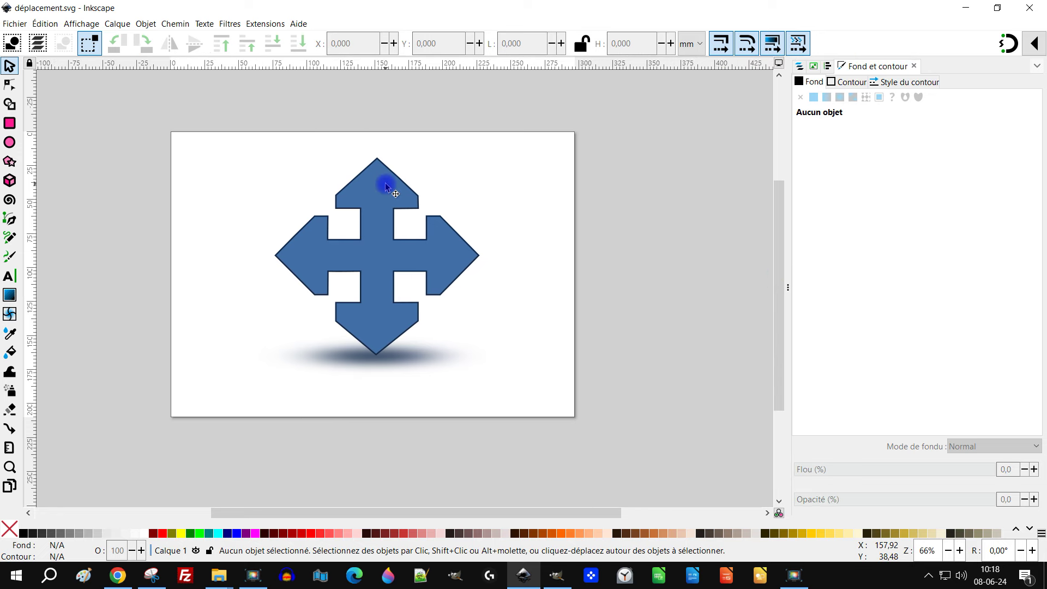
key(ctrl+a)
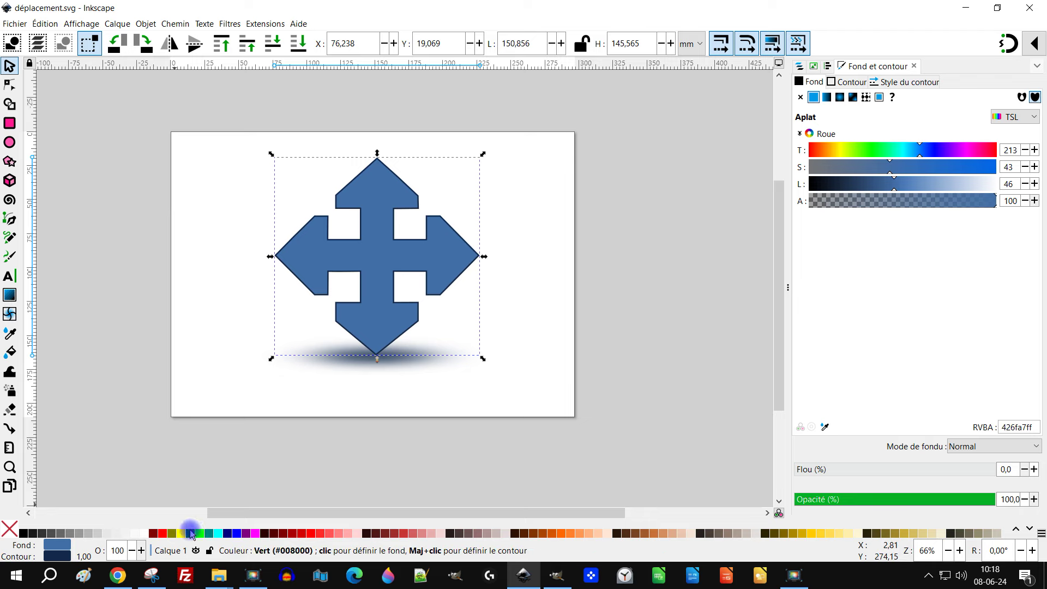
click(191, 532)
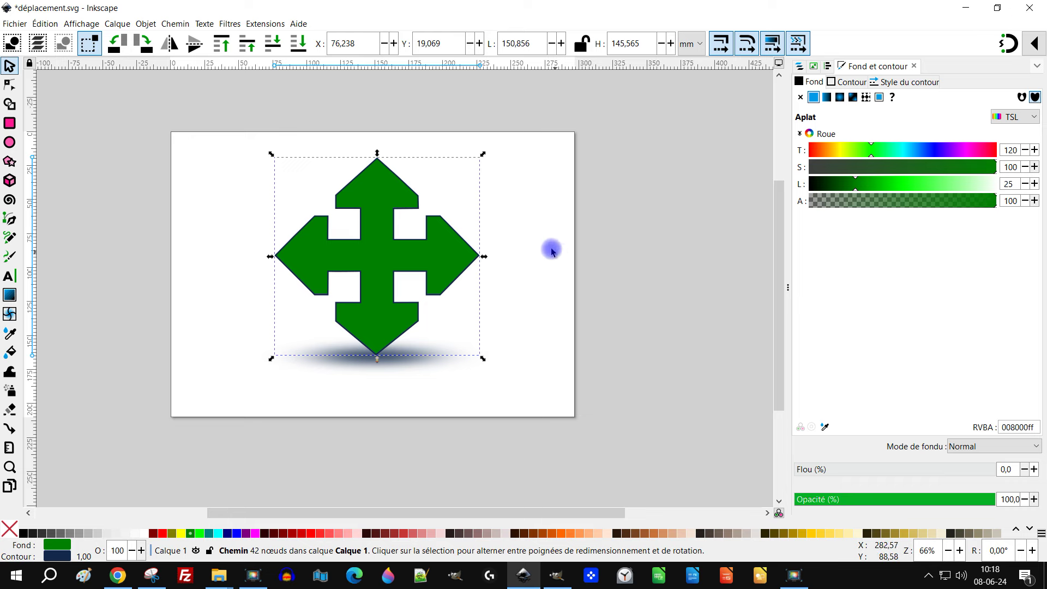
click(39, 24)
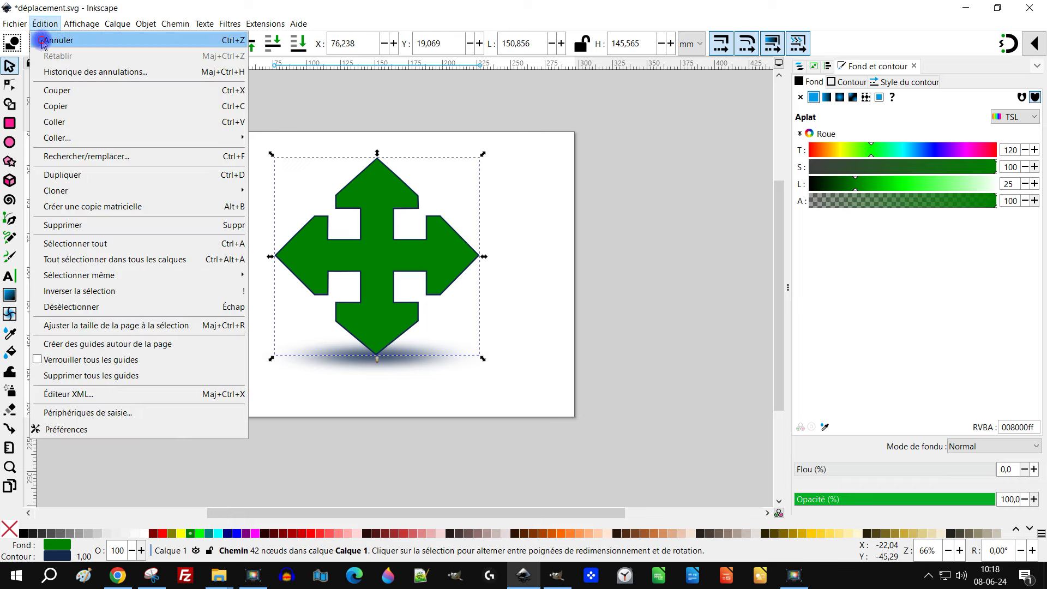
click(43, 40)
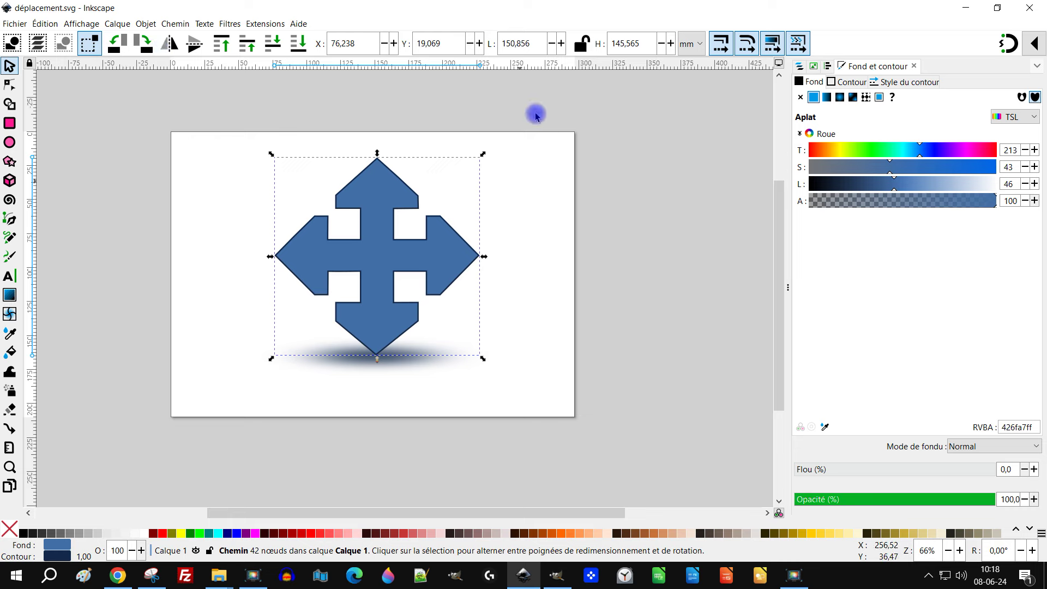
Rubber-band select the arrow and its shadow together, then clear the selection
click(541, 137)
drag(540, 119, 358, 322)
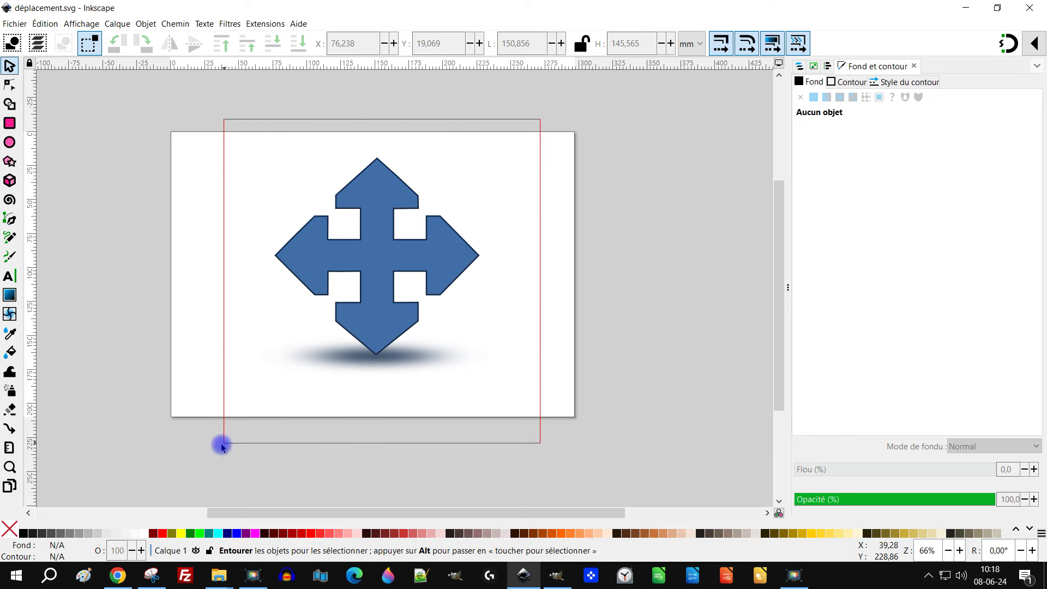
drag(374, 287, 374, 284)
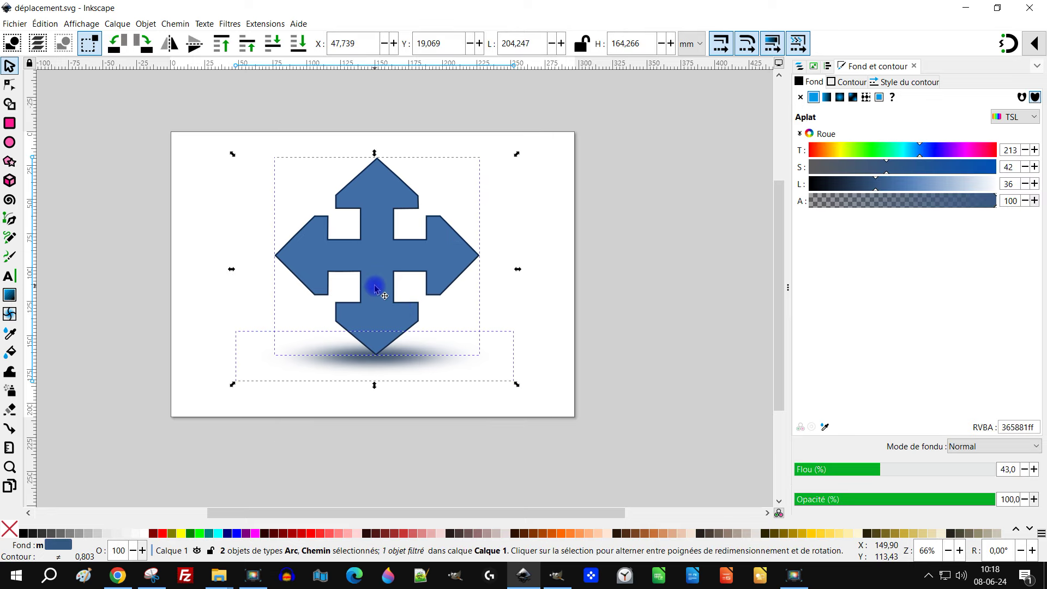
drag(557, 193, 731, 211)
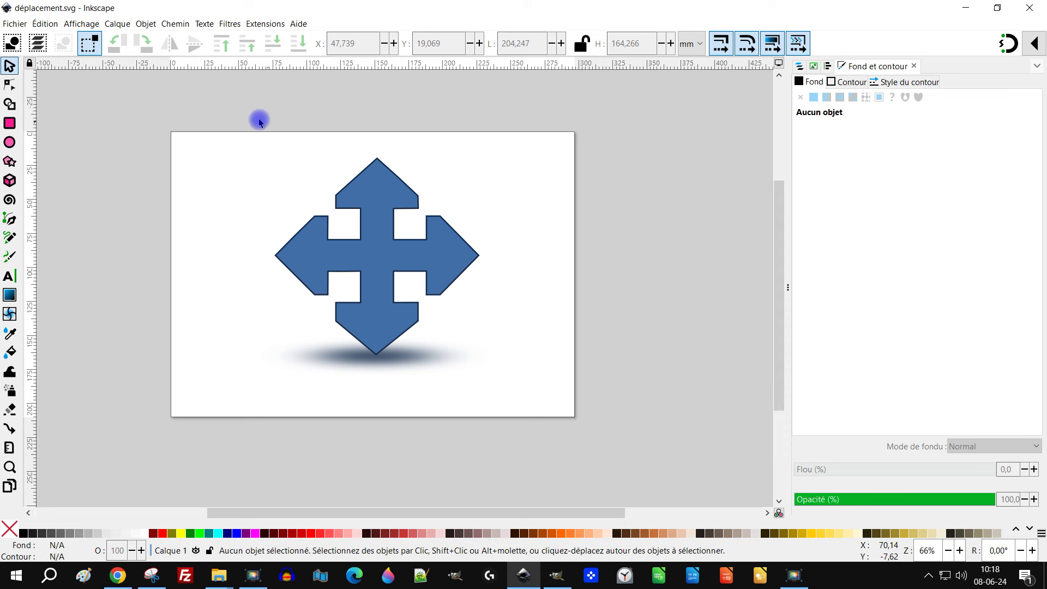
drag(239, 116, 510, 452)
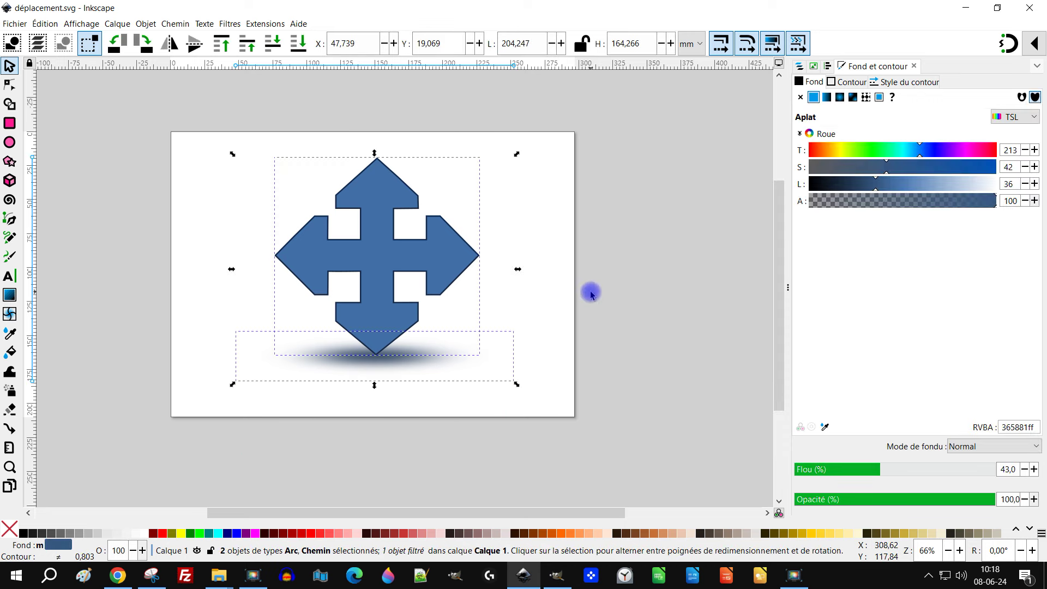
click(665, 233)
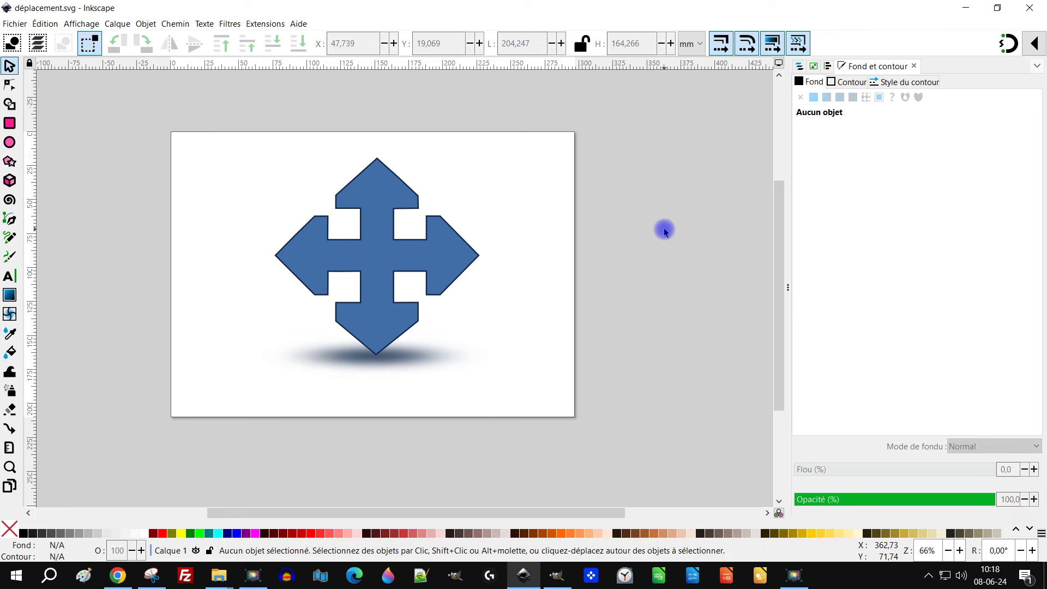
click(16, 24)
Export only the selected arrow and shadow as a transparent PNG, déplacement.png
click(585, 104)
mouse_move(523, 107)
mouse_down()
mouse_move(306, 415)
mouse_move(222, 431)
mouse_up()
click(20, 33)
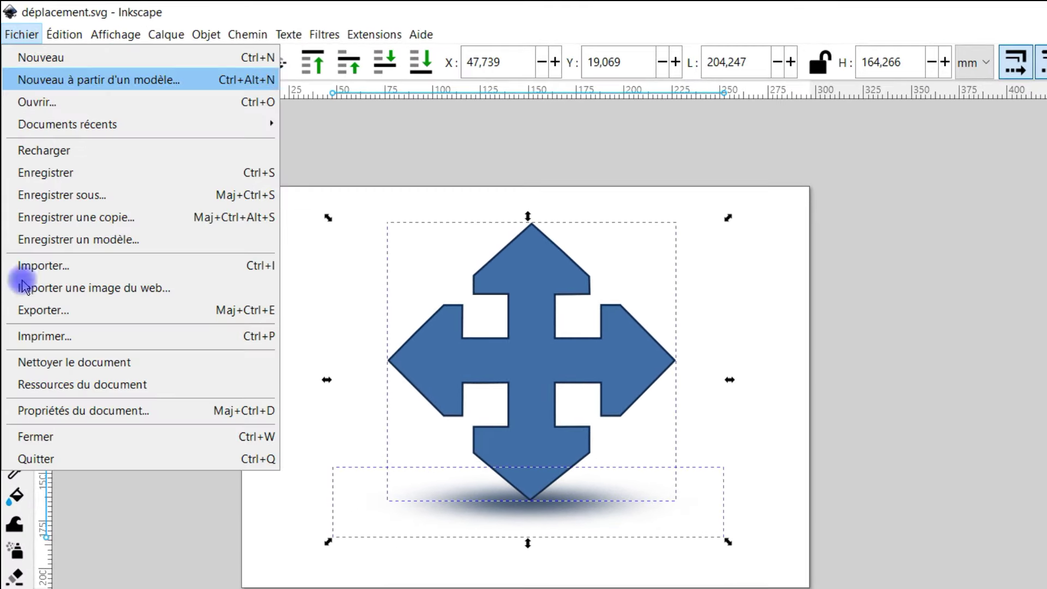
click(135, 313)
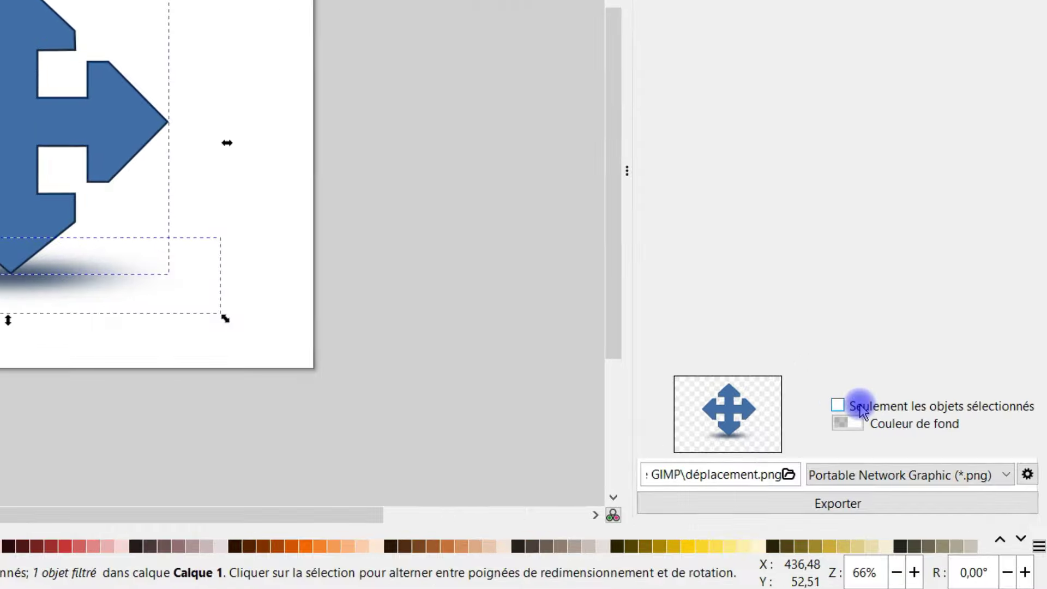
click(935, 443)
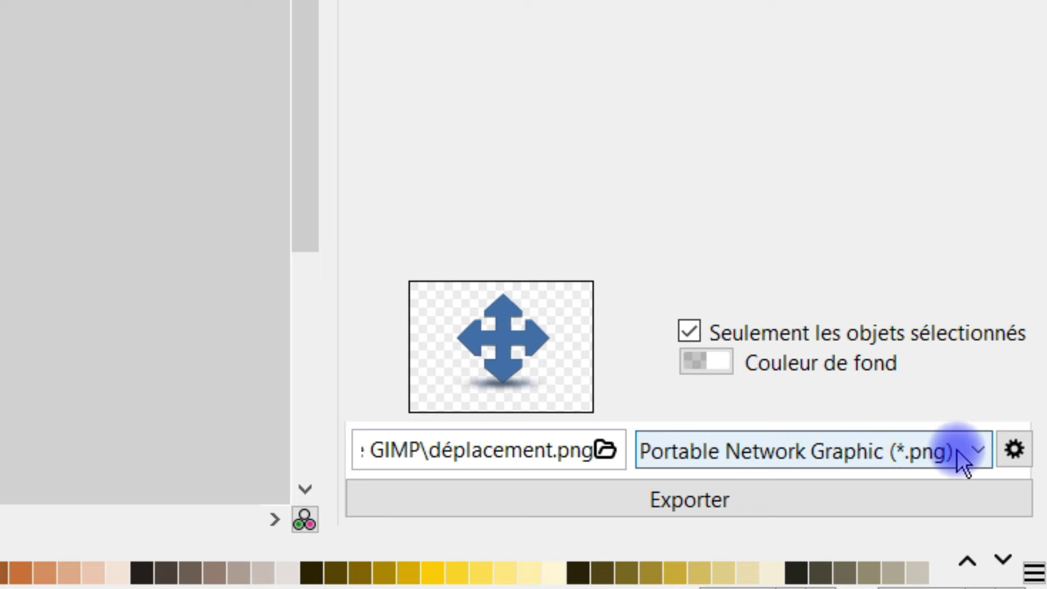
click(724, 494)
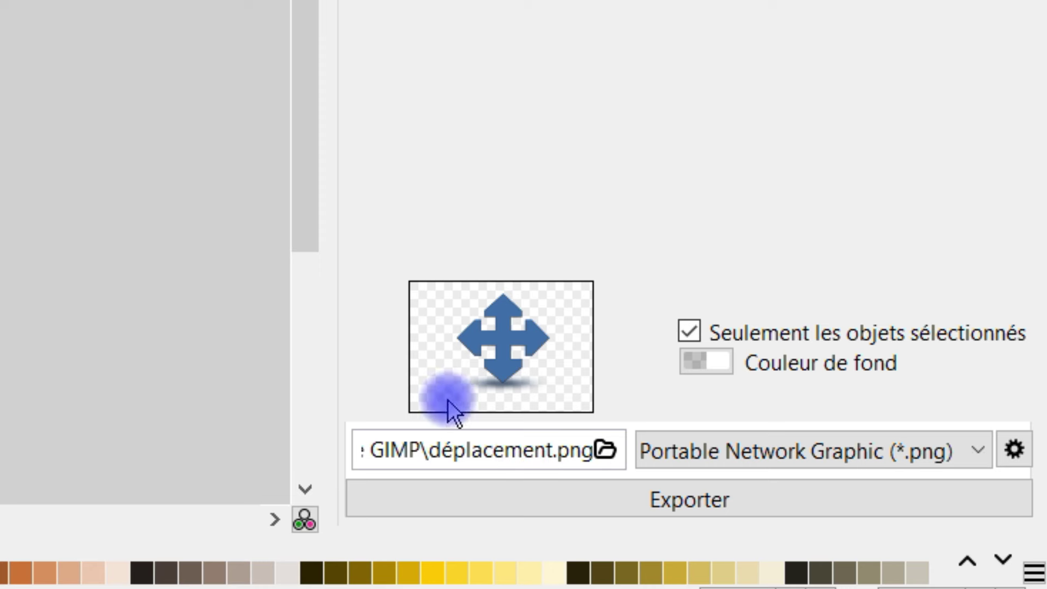
Browse for the export file location, then close the file browser without changes
click(482, 450)
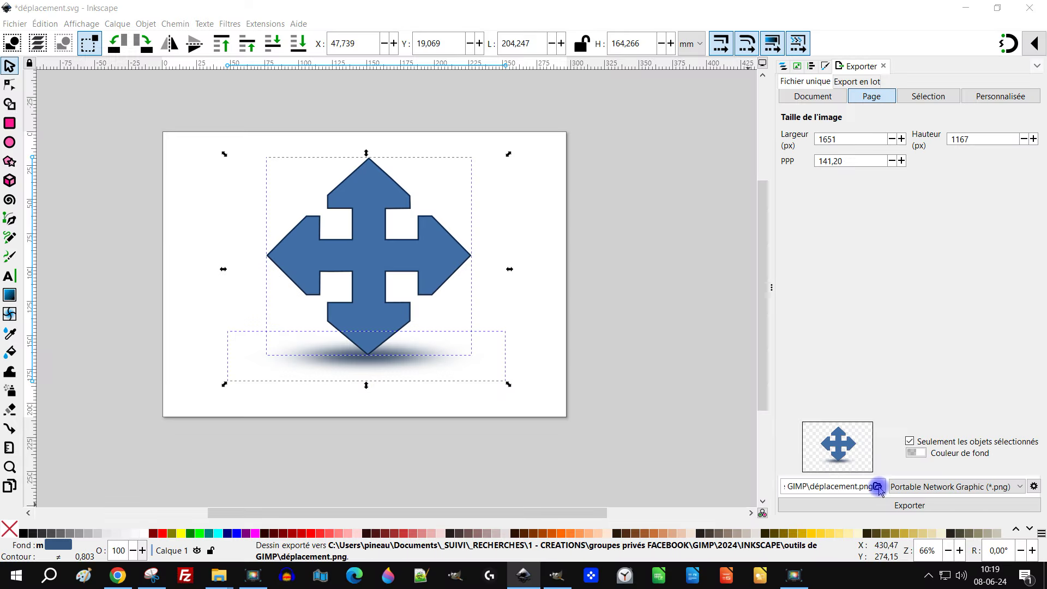
click(604, 457)
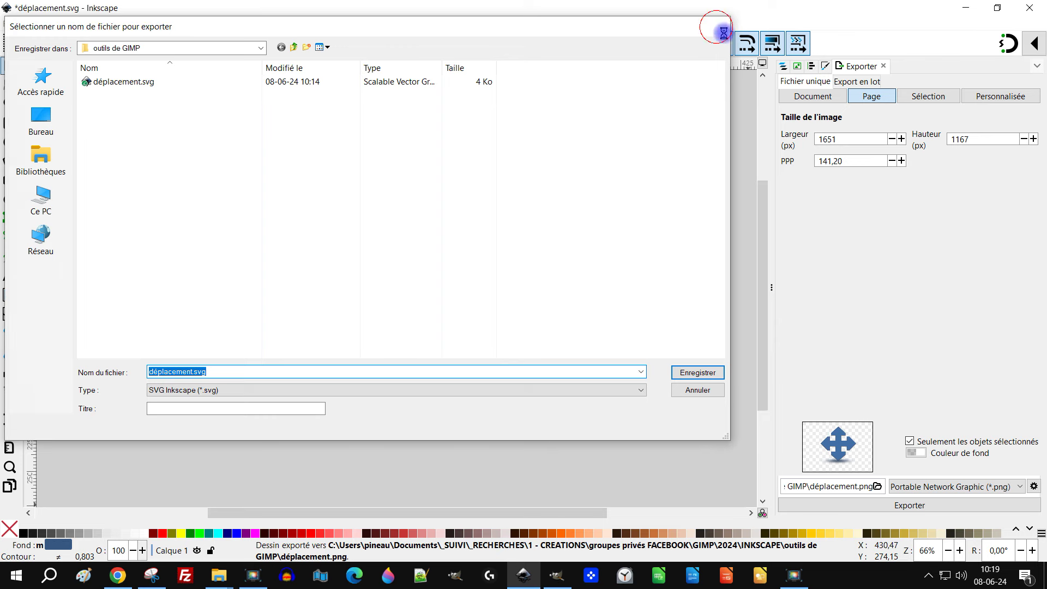
click(718, 27)
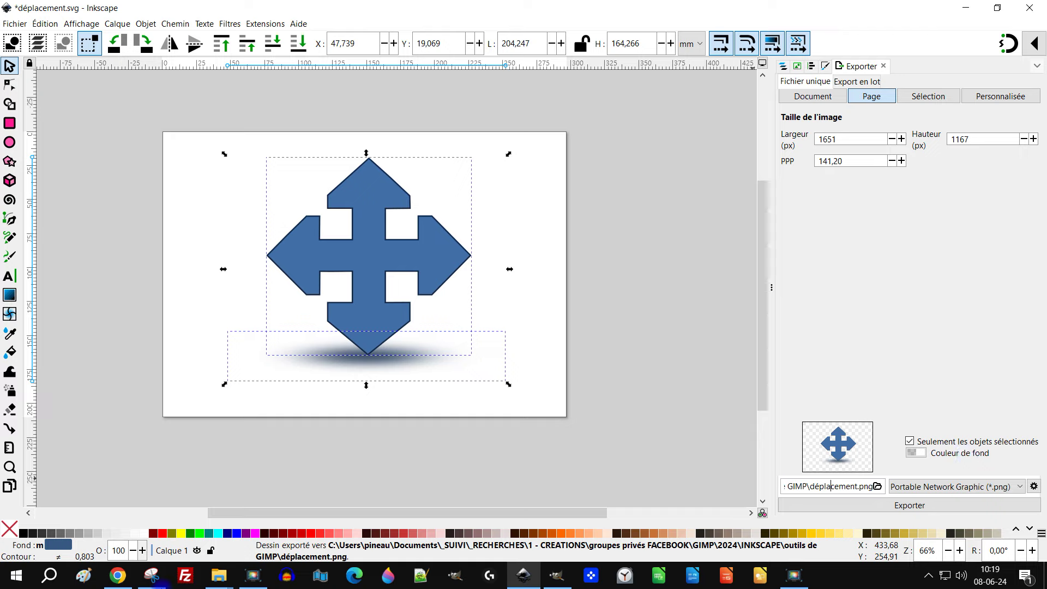
mouse_move(218, 576)
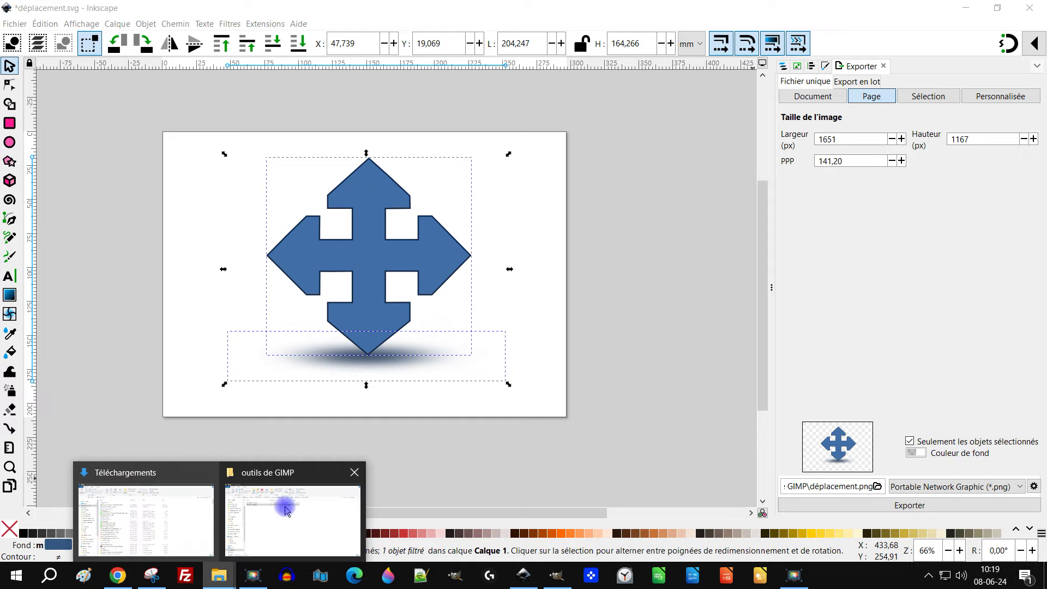
click(284, 505)
double_click(215, 146)
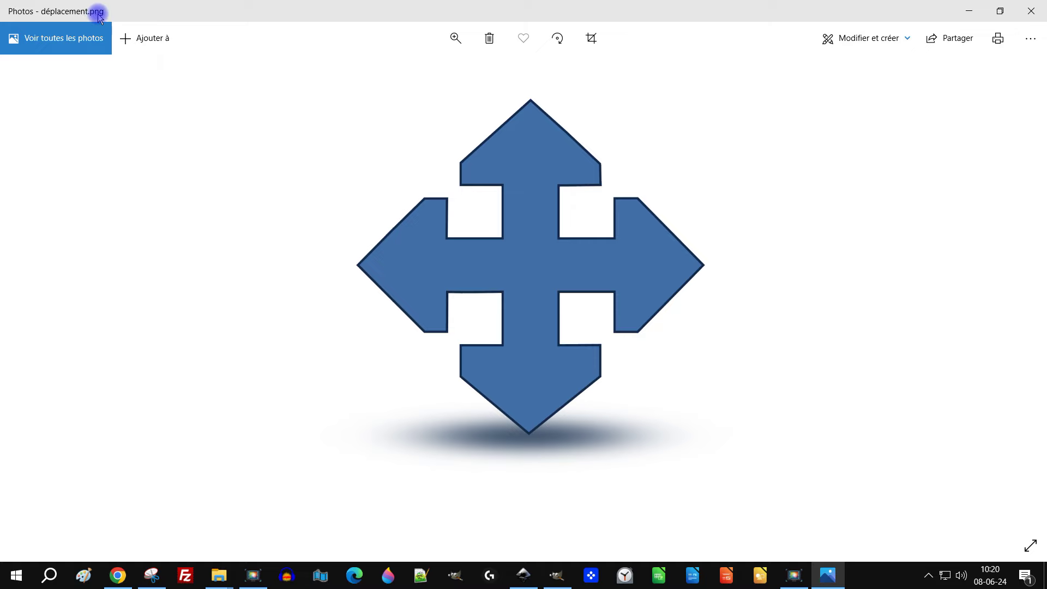
click(1029, 10)
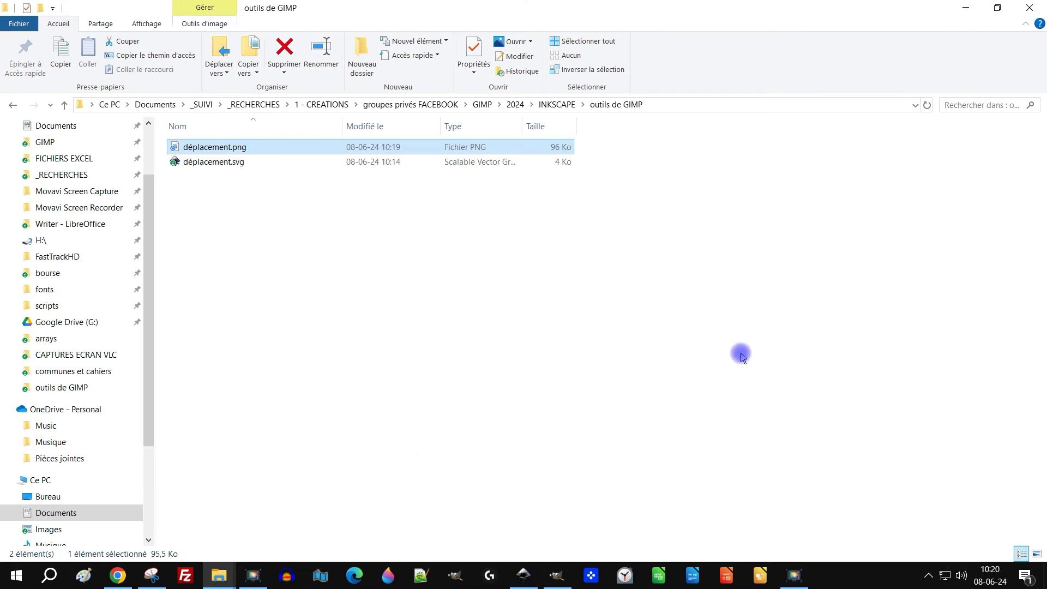
click(523, 573)
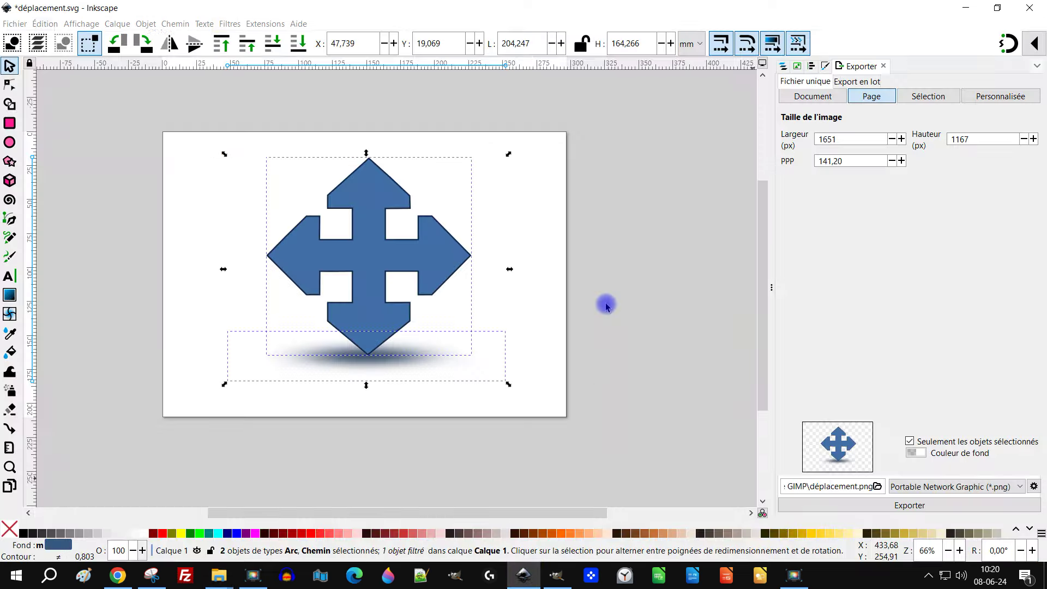